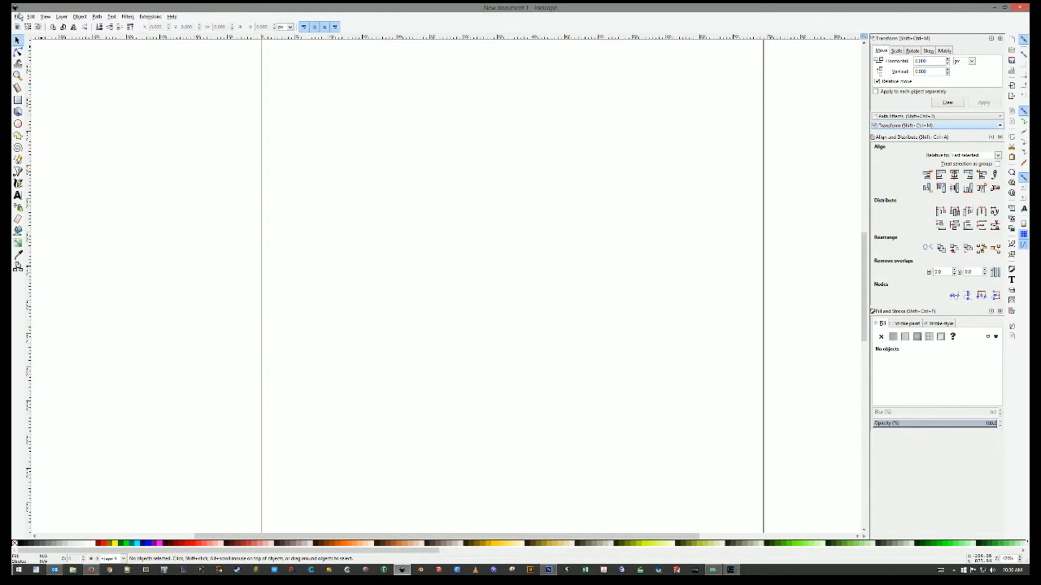
- Set the custom page size to 900 mm wide by 600 mm high, and switch the page size units to px
{"action": "left_click", "coordinate": [18, 17]}
{"action": "left_click", "coordinate": [38, 147]}
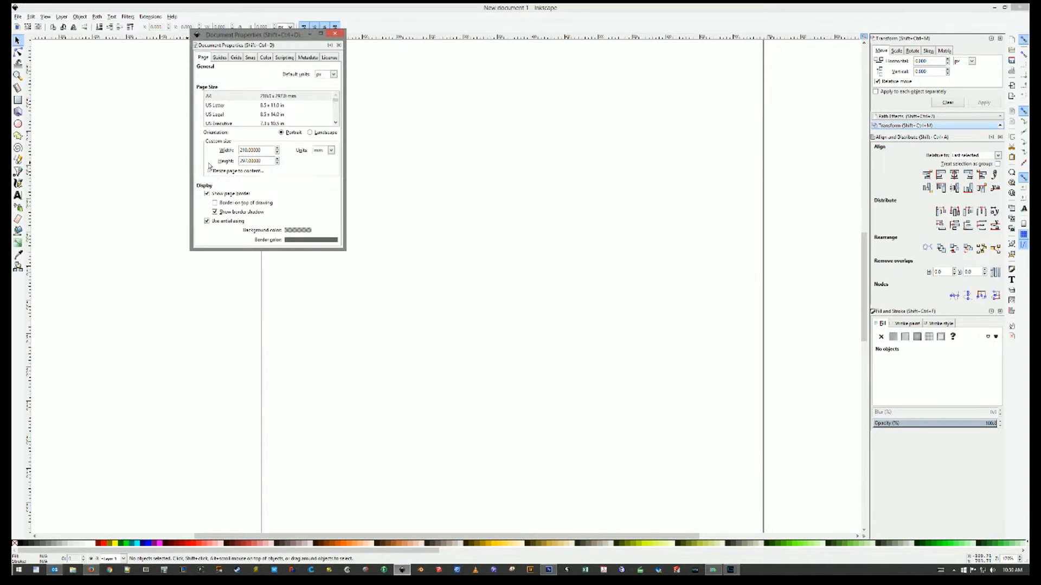
{"action": "left_click_drag", "start_coordinate": [264, 151], "coordinate": [225, 155]}
{"action": "type", "text": "800"}
{"action": "key", "text": "Tab"}
{"action": "type", "text": "600"}
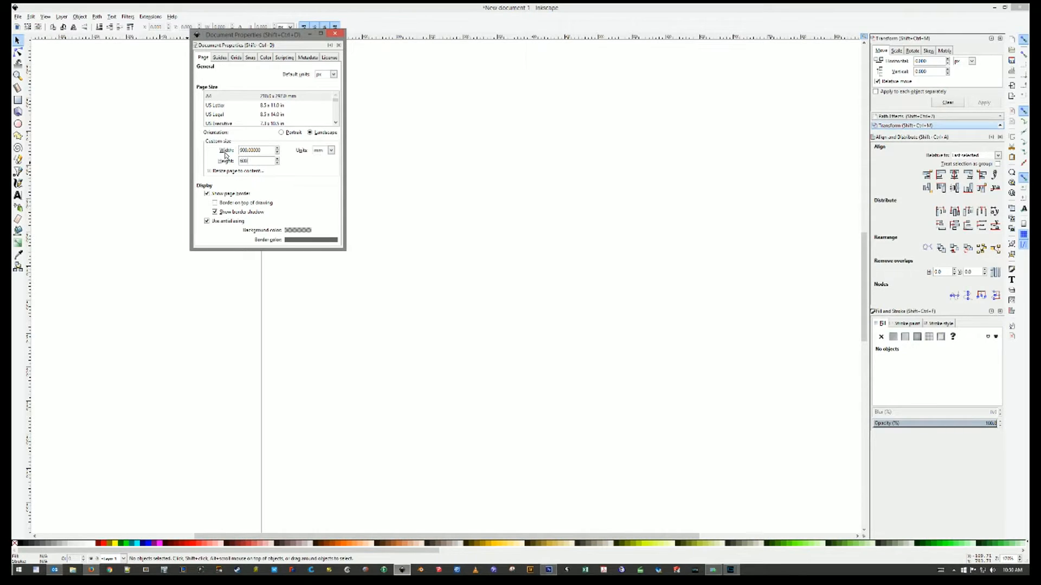
{"action": "left_click", "coordinate": [327, 150]}
{"action": "left_click", "coordinate": [324, 220]}
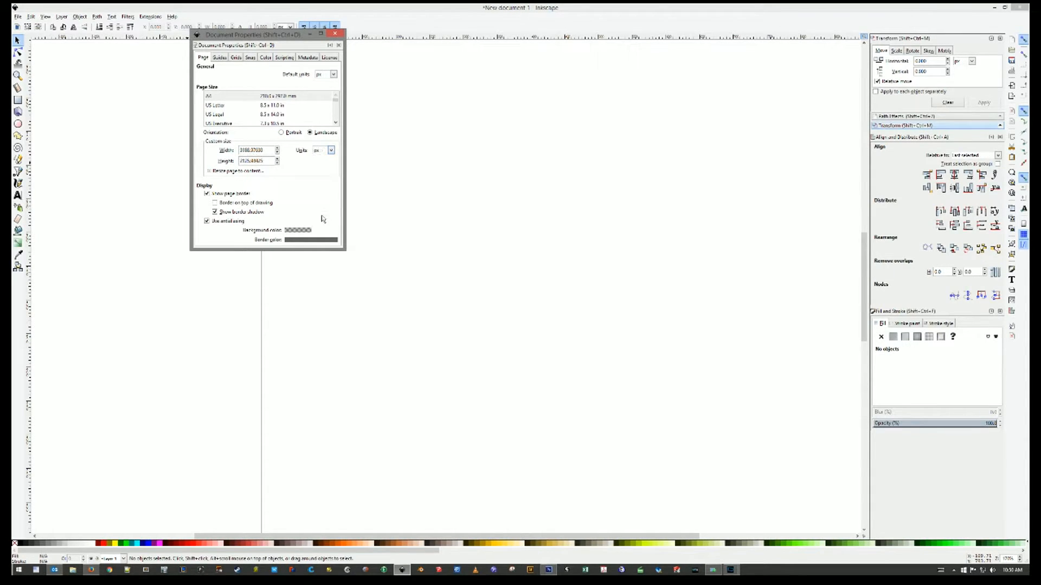
{"action": "left_click", "coordinate": [338, 46]}
{"action": "scroll", "coordinate": [411, 215], "scroll_direction": "up", "scroll_amount": 10}
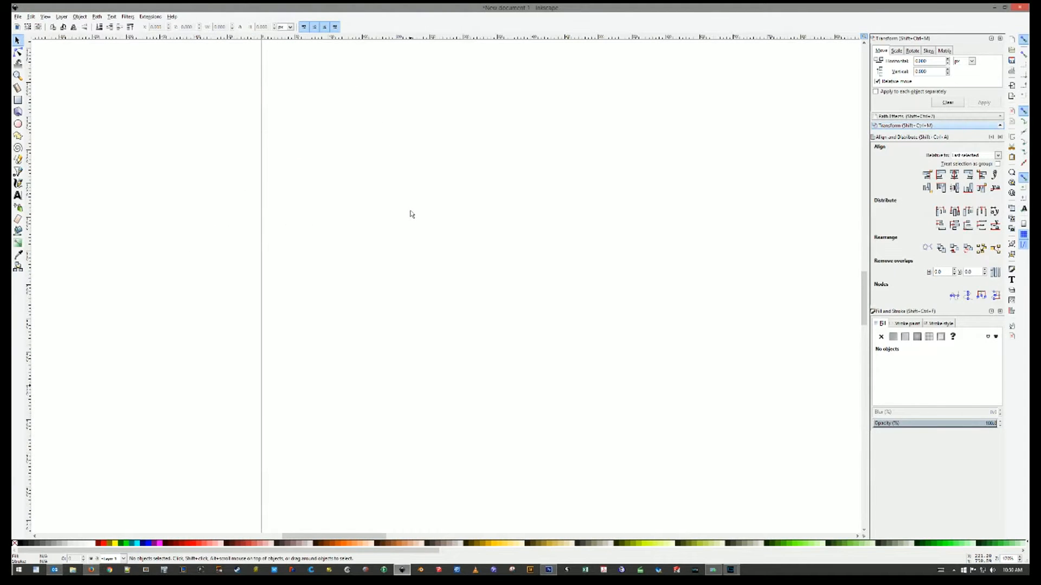
{"action": "scroll", "coordinate": [412, 214], "scroll_direction": "up", "scroll_amount": 5}
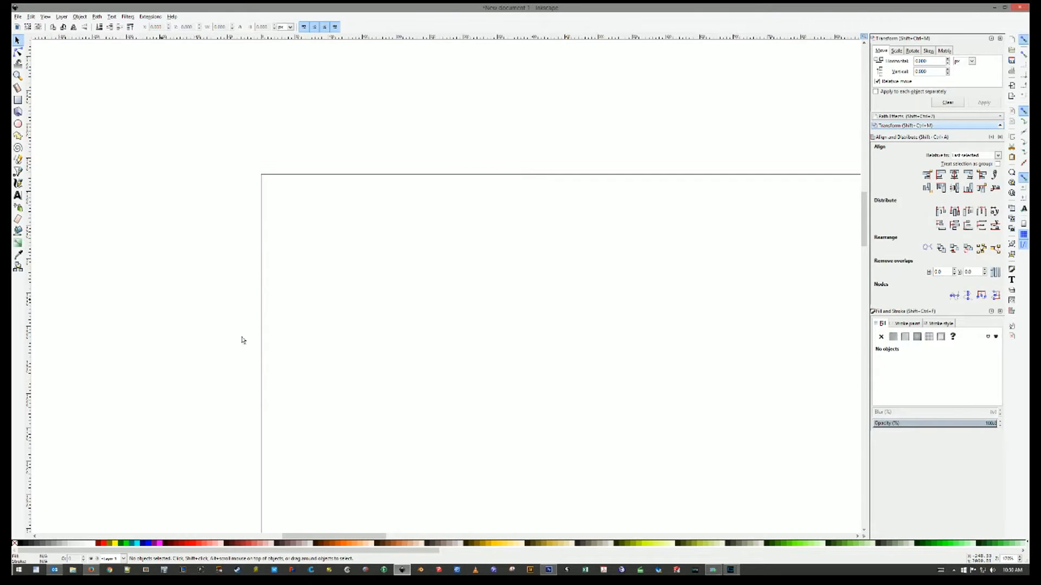
- Switch to Photoshop to look over the photo of finished word plaques, and return to the Inkscape drawing
{"action": "left_click", "coordinate": [549, 569]}
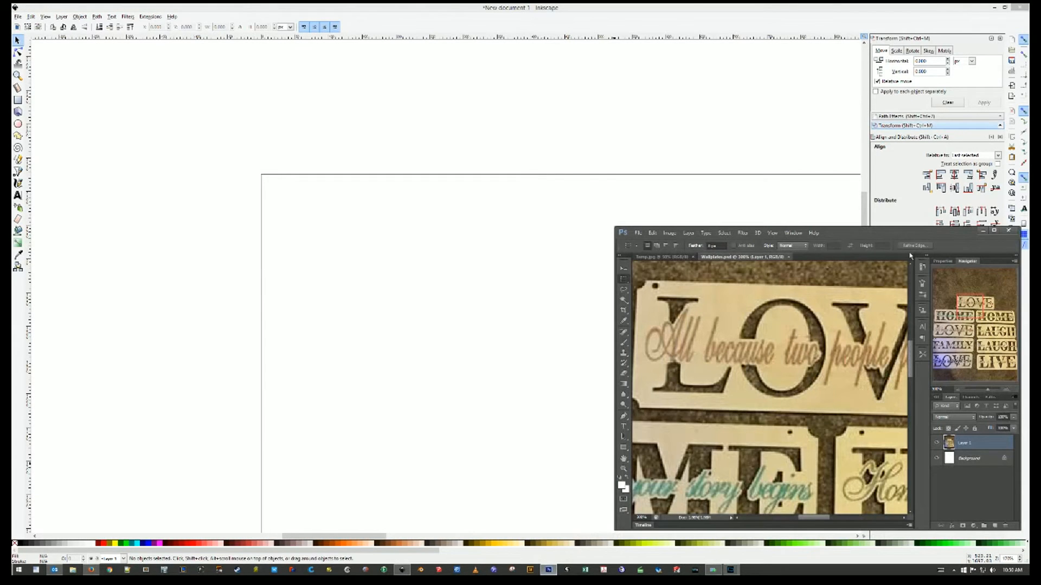
{"action": "left_click", "coordinate": [995, 230]}
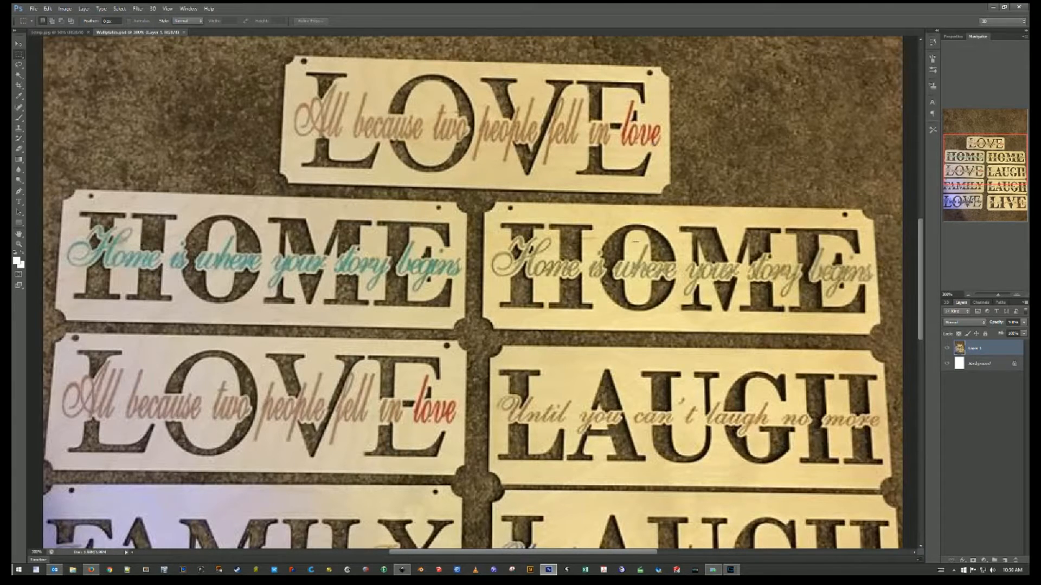
{"action": "scroll", "coordinate": [473, 293], "scroll_direction": "down", "scroll_amount": 5}
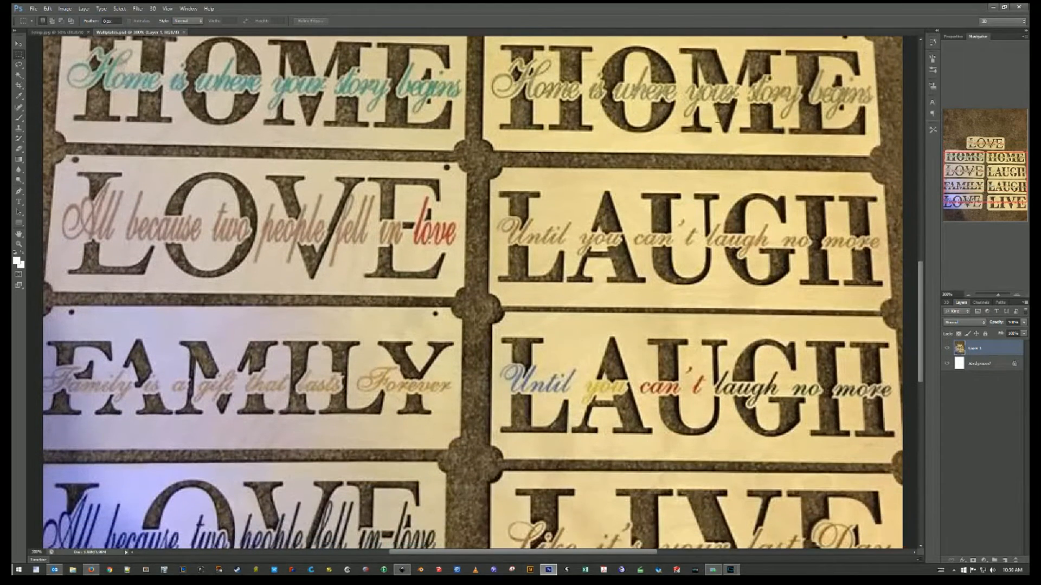
{"action": "left_click", "coordinate": [994, 6]}
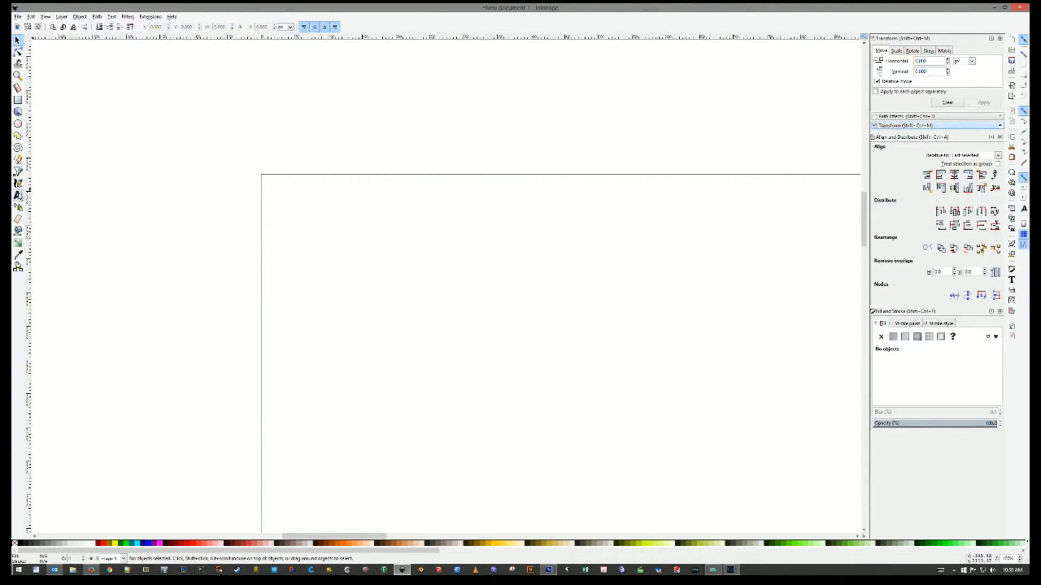
- Create a wide text frame just inside the page's upper-left corner and enter the word MOTHER
{"action": "left_click", "coordinate": [18, 195]}
{"action": "left_click_drag", "start_coordinate": [267, 181], "coordinate": [852, 377]}
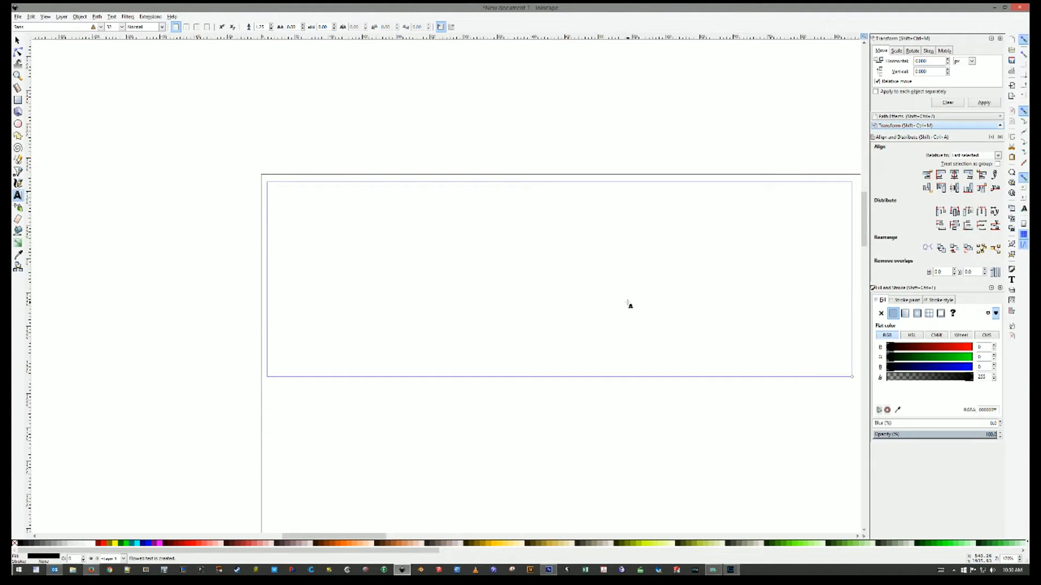
{"action": "type", "text": "MOTHER"}
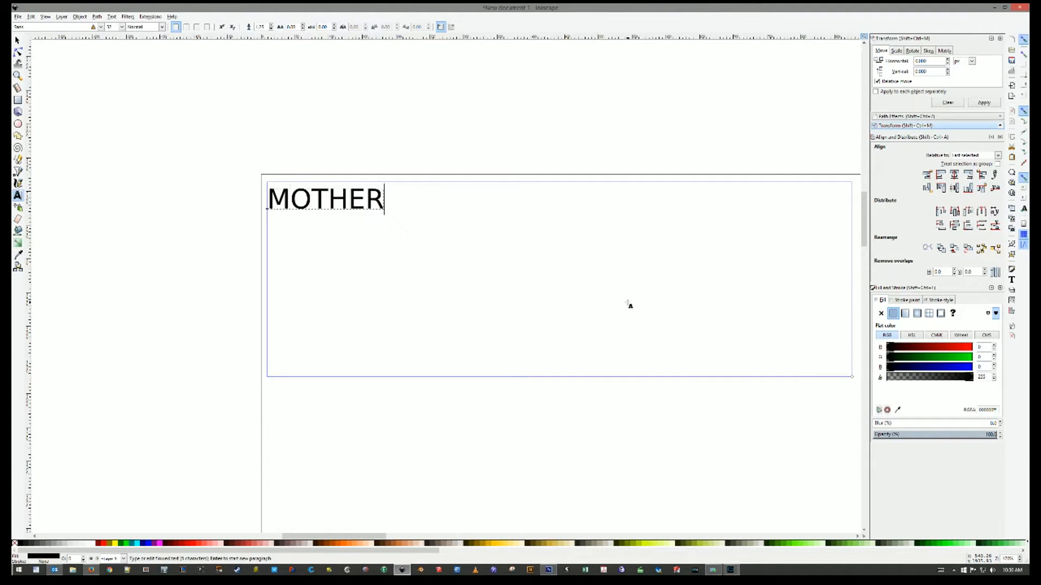
- Try out different font families on the whole word MOTHER and settle on Baskerville Old Face
{"action": "key", "text": "ctrl+a"}
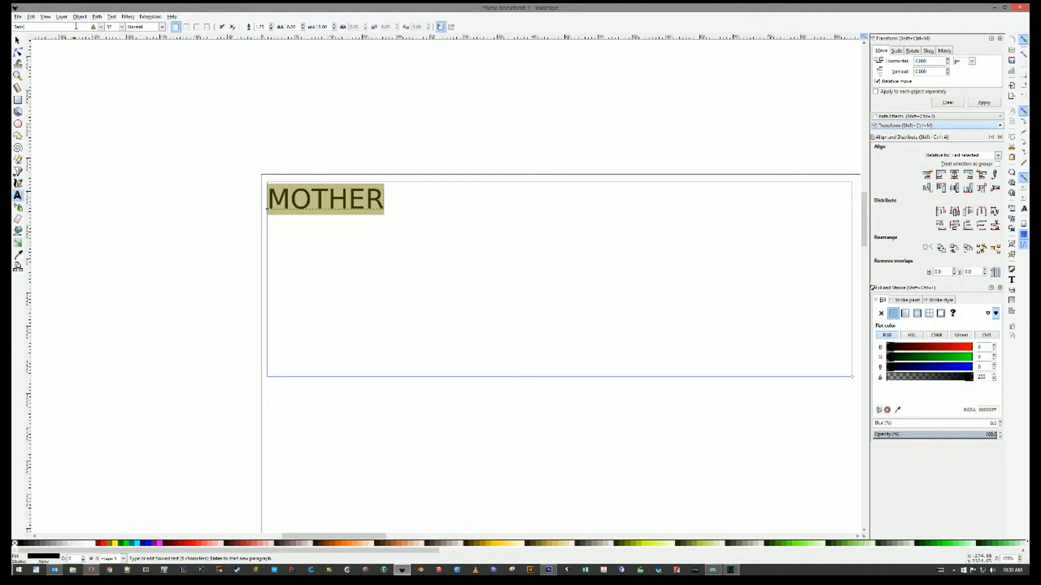
{"action": "scroll", "coordinate": [76, 27], "scroll_direction": "down", "scroll_amount": 1}
{"action": "scroll", "coordinate": [76, 26], "scroll_direction": "down", "scroll_amount": 5}
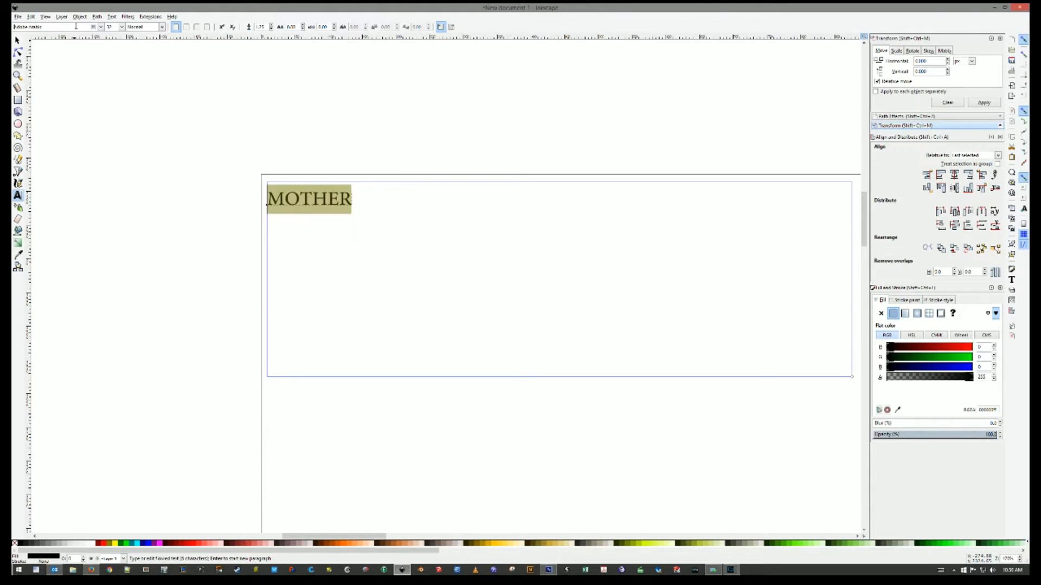
{"action": "scroll", "coordinate": [76, 26], "scroll_direction": "down", "scroll_amount": 4}
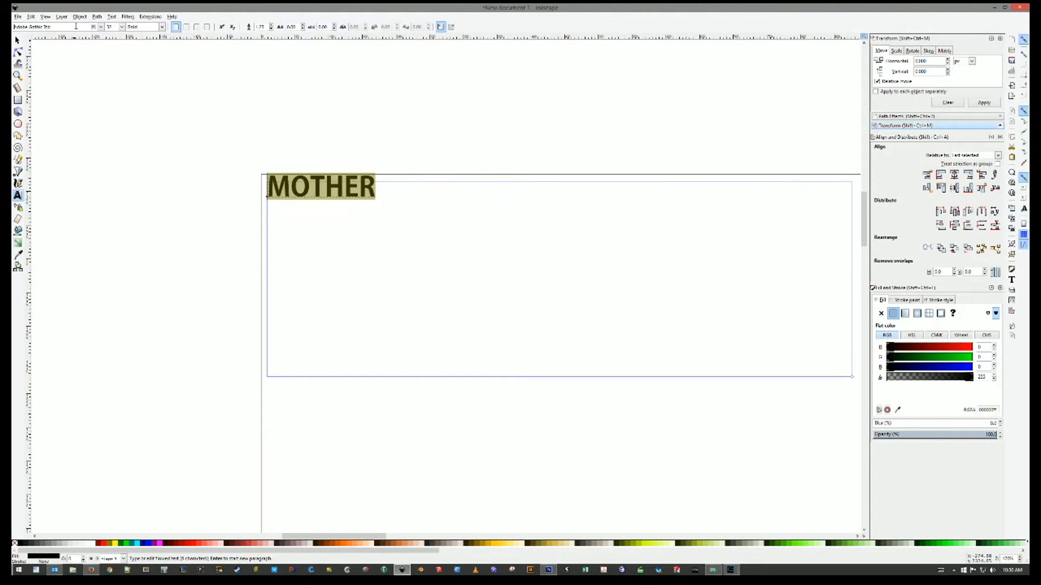
{"action": "scroll", "coordinate": [76, 27], "scroll_direction": "down", "scroll_amount": 5}
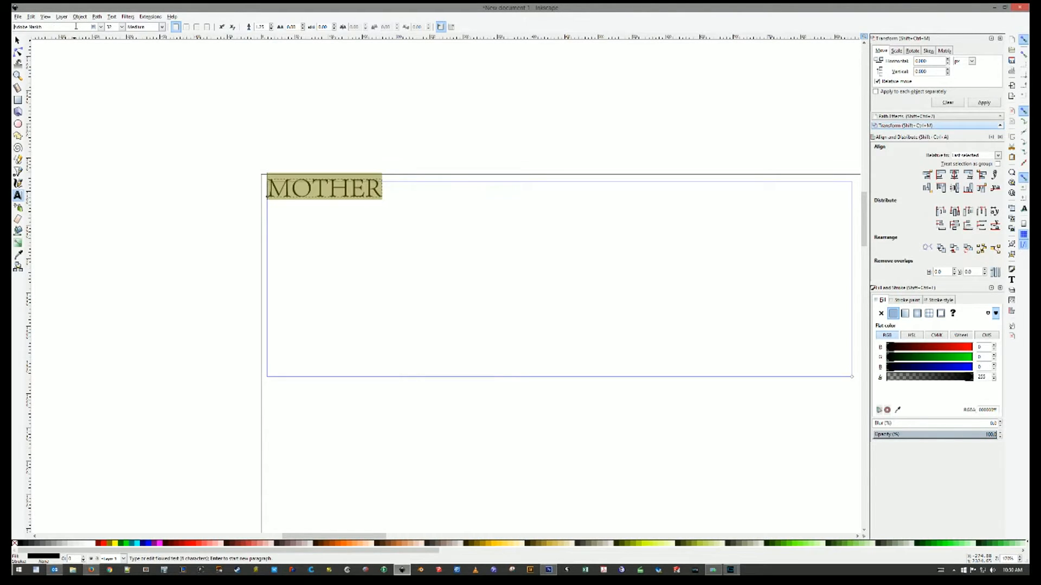
{"action": "scroll", "coordinate": [76, 27], "scroll_direction": "down", "scroll_amount": 1}
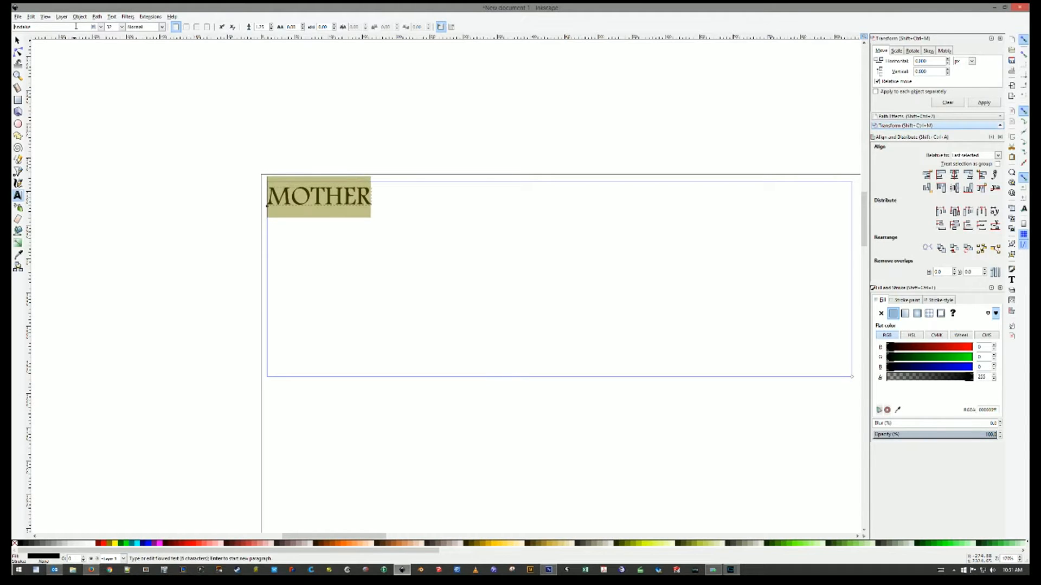
{"action": "scroll", "coordinate": [75, 26], "scroll_direction": "up", "scroll_amount": 1}
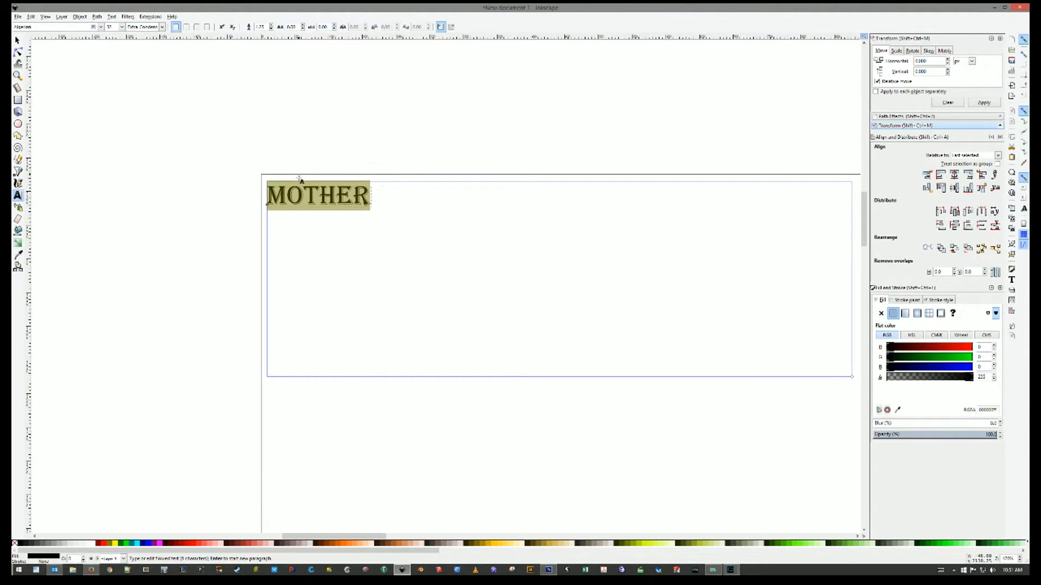
{"action": "scroll", "coordinate": [307, 193], "scroll_direction": "up", "scroll_amount": 4, "text": "ctrl"}
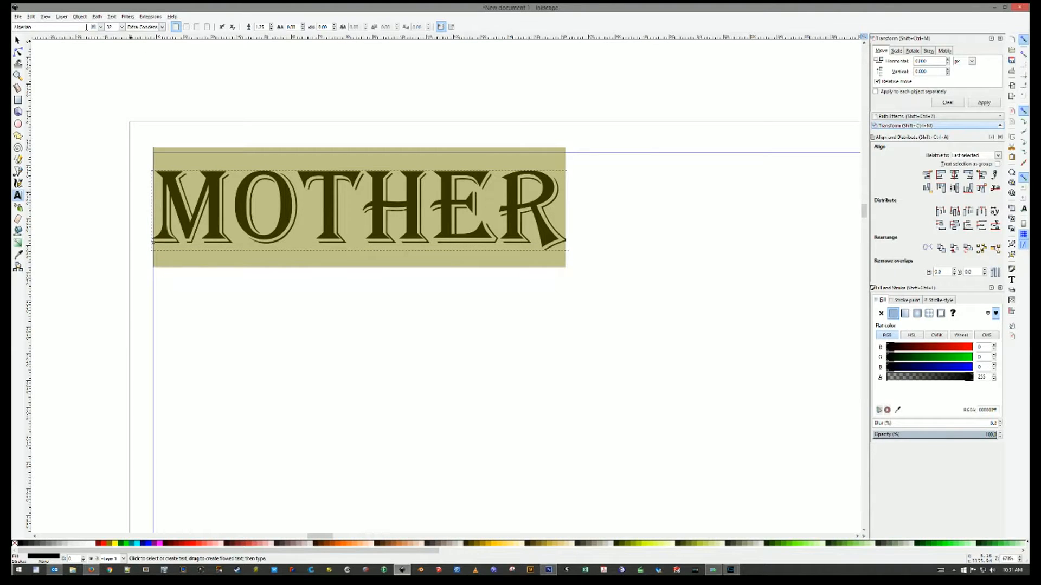
{"action": "scroll", "coordinate": [86, 28], "scroll_direction": "down", "scroll_amount": 1}
{"action": "scroll", "coordinate": [86, 27], "scroll_direction": "down", "scroll_amount": 3}
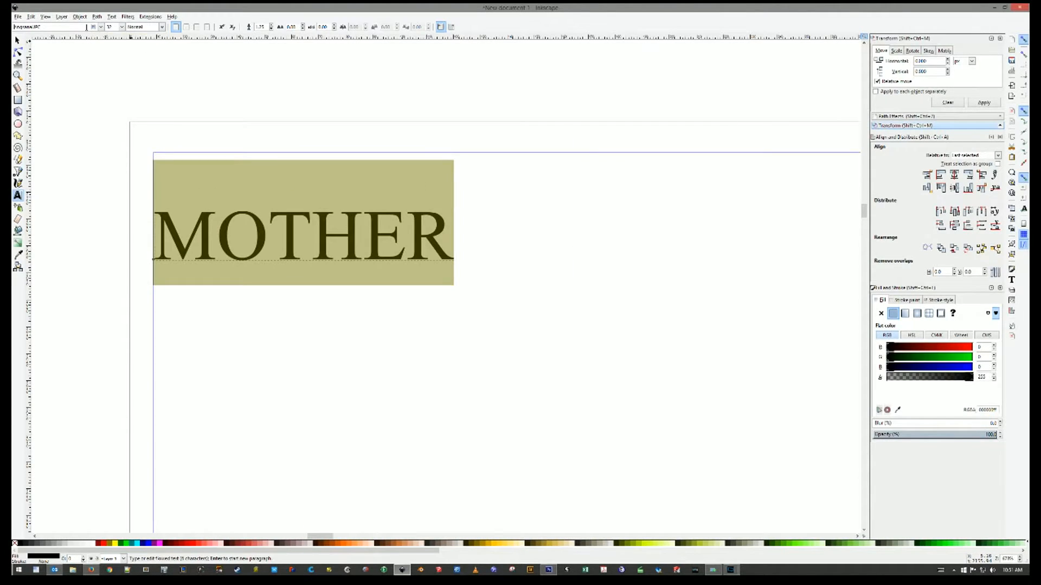
{"action": "scroll", "coordinate": [86, 27], "scroll_direction": "down", "scroll_amount": 5}
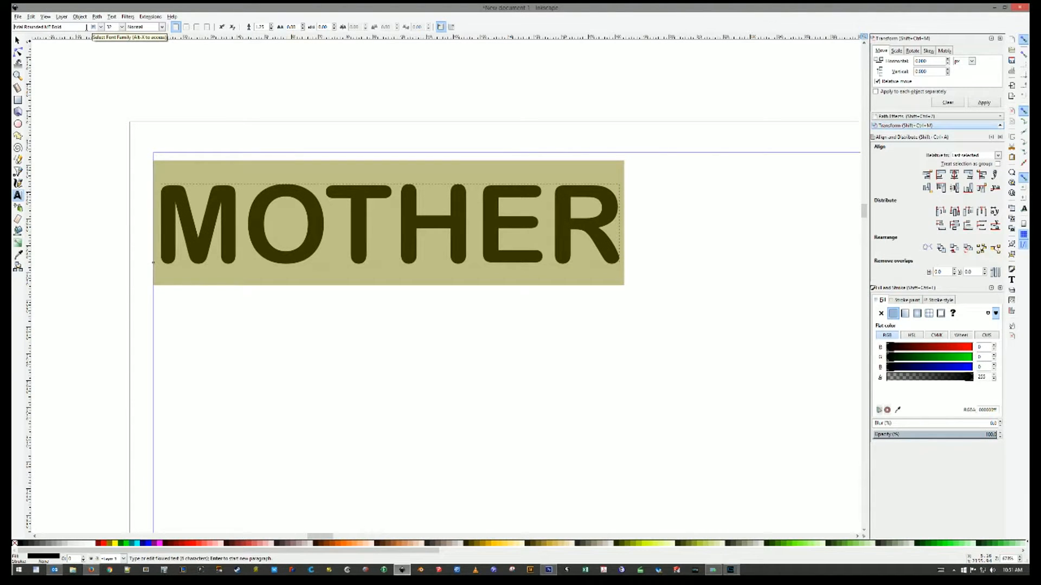
{"action": "scroll", "coordinate": [86, 27], "scroll_direction": "down", "scroll_amount": 1}
{"action": "scroll", "coordinate": [86, 27], "scroll_direction": "down", "scroll_amount": 3}
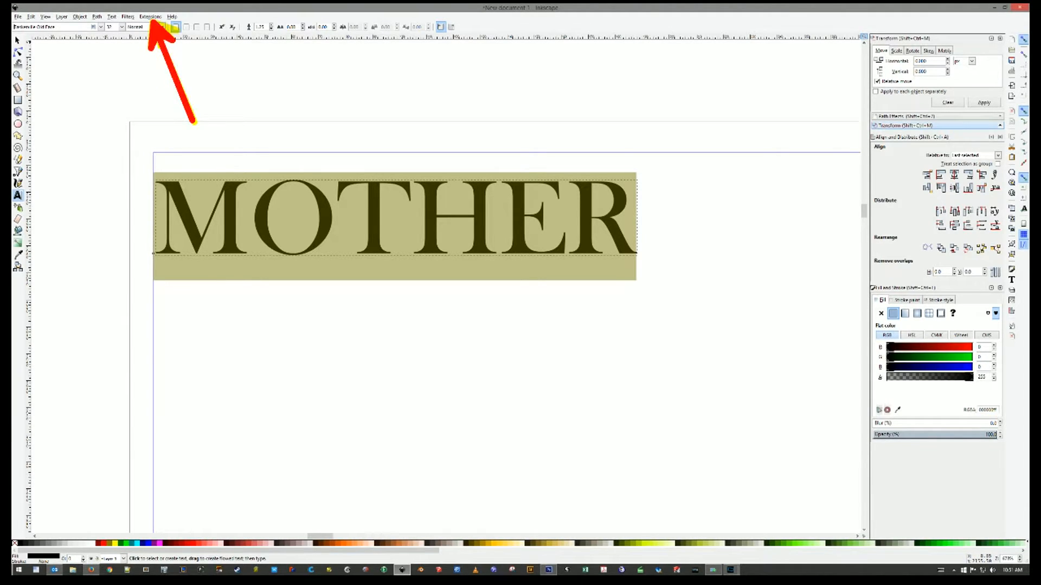
- Convert the MOTHER text object to paths
{"action": "left_click", "coordinate": [156, 18]}
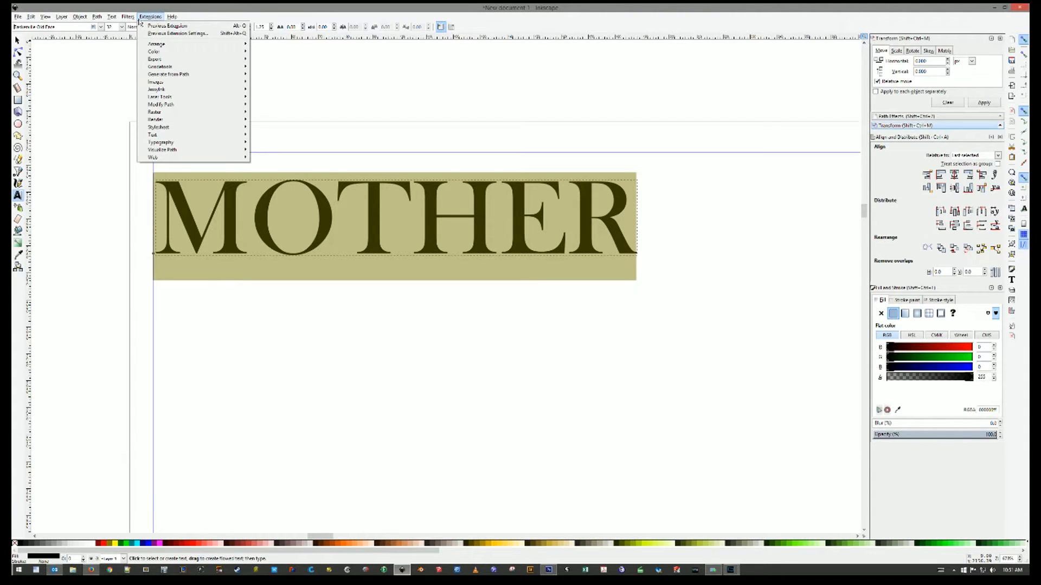
{"action": "mouse_move", "coordinate": [129, 18]}
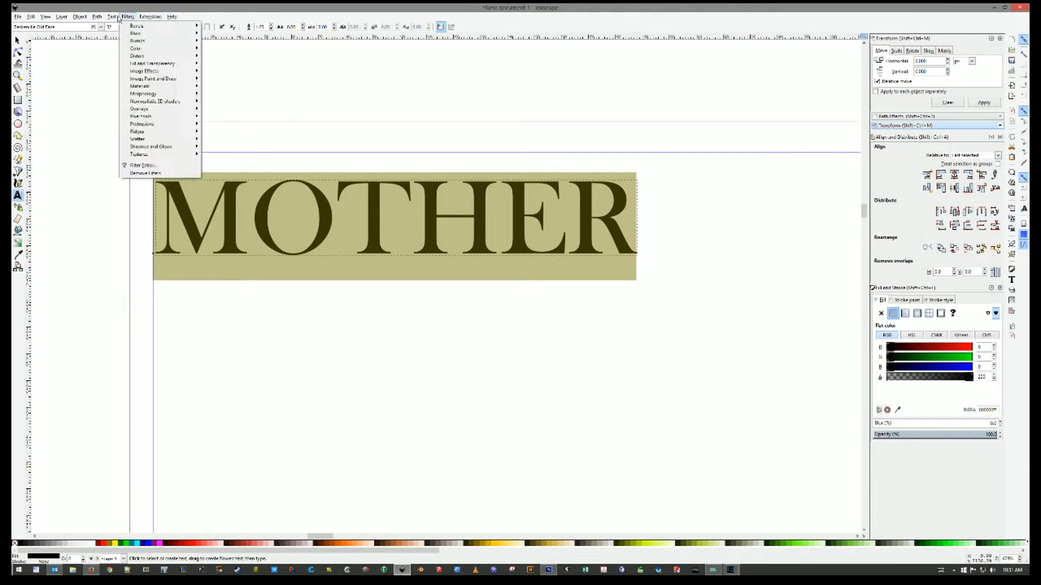
{"action": "mouse_move", "coordinate": [95, 18]}
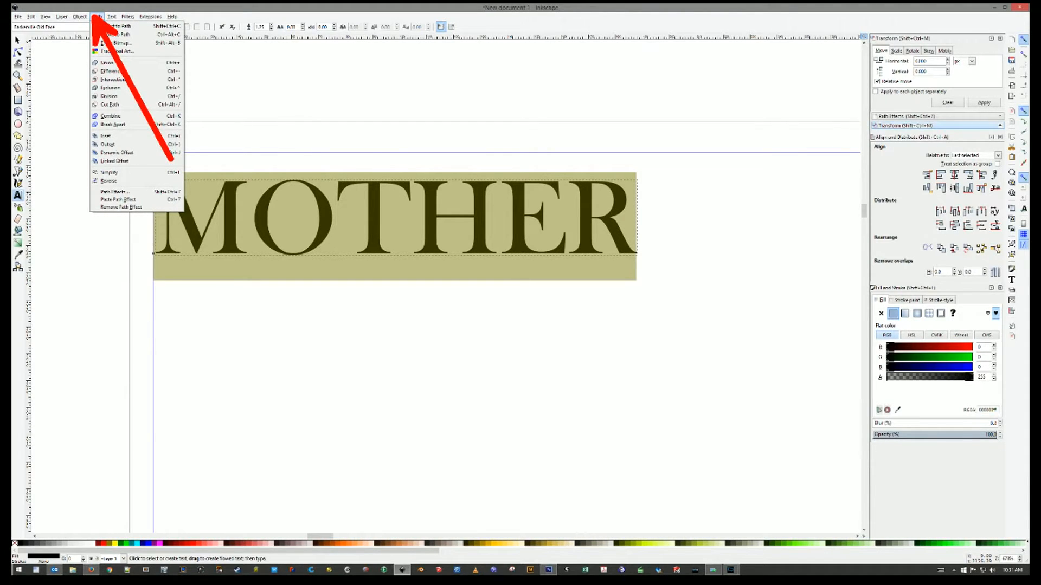
{"action": "left_click", "coordinate": [96, 17]}
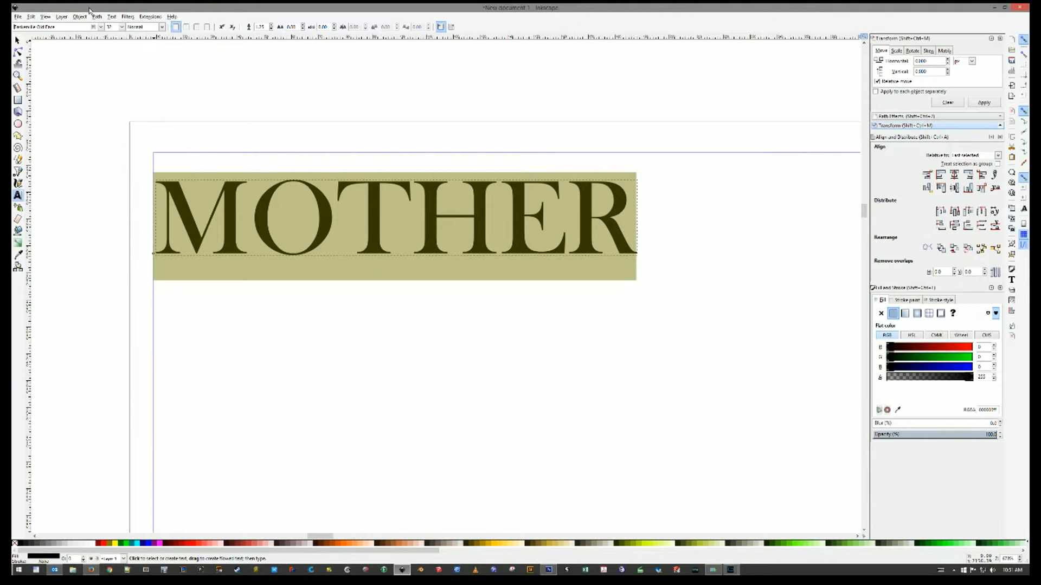
{"action": "left_click", "coordinate": [96, 17]}
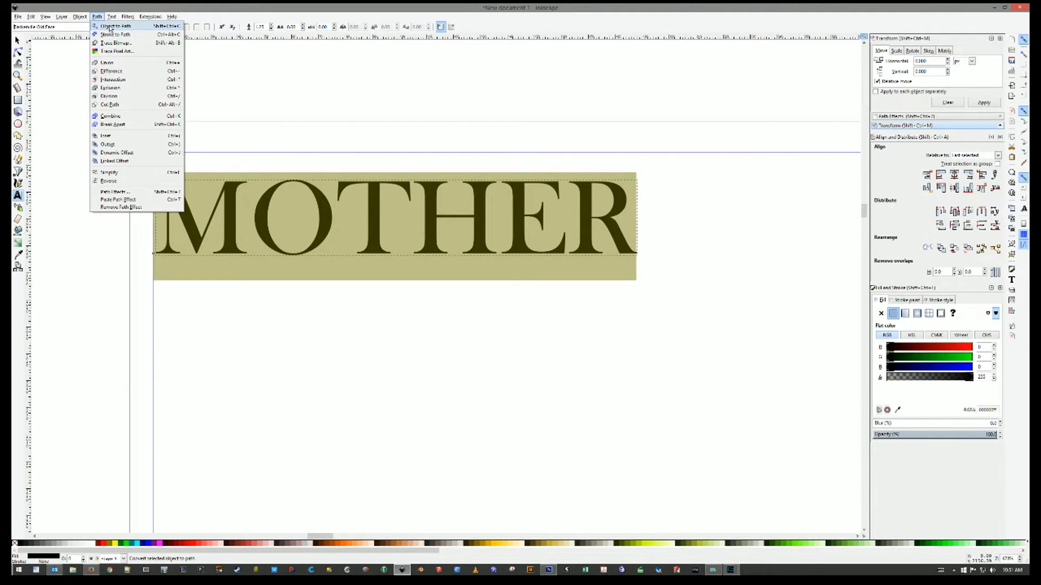
{"action": "left_click", "coordinate": [110, 26]}
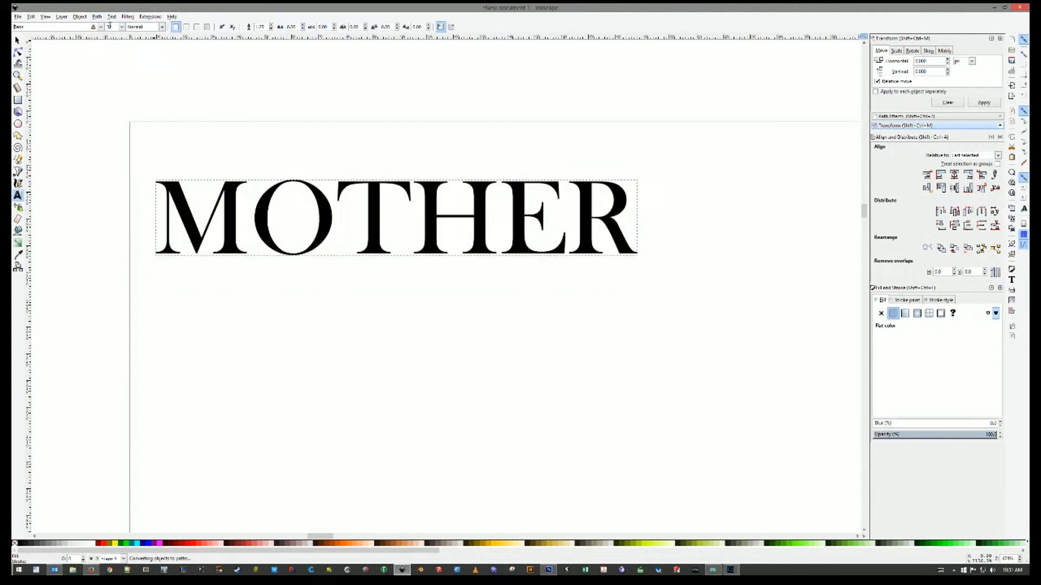
- Show the path nodes of the letters M and O, and keep the O selected as an object
{"action": "left_click", "coordinate": [18, 52]}
{"action": "left_click", "coordinate": [192, 221]}
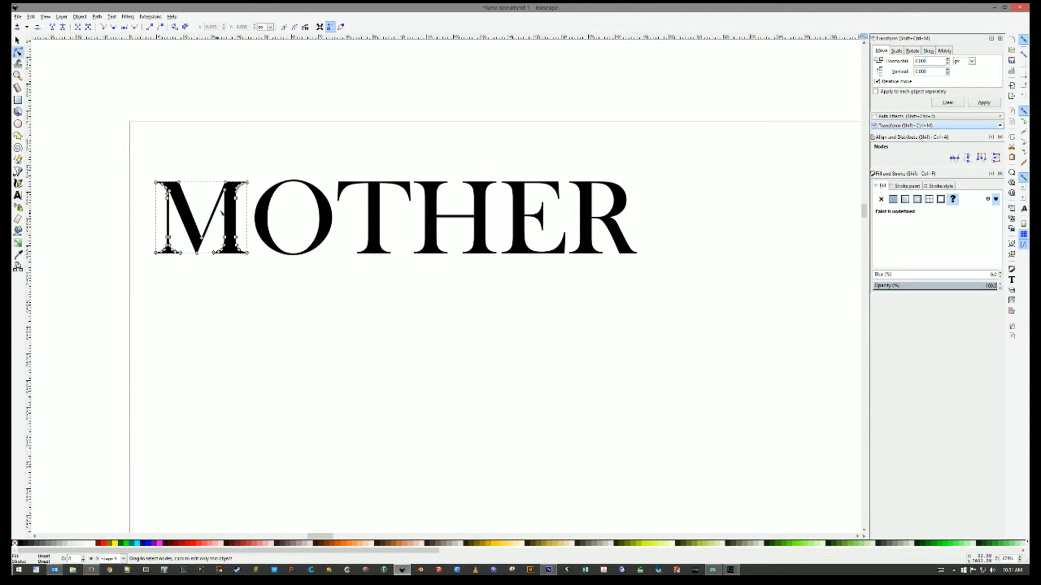
{"action": "left_click", "coordinate": [331, 224]}
{"action": "left_click", "coordinate": [17, 40]}
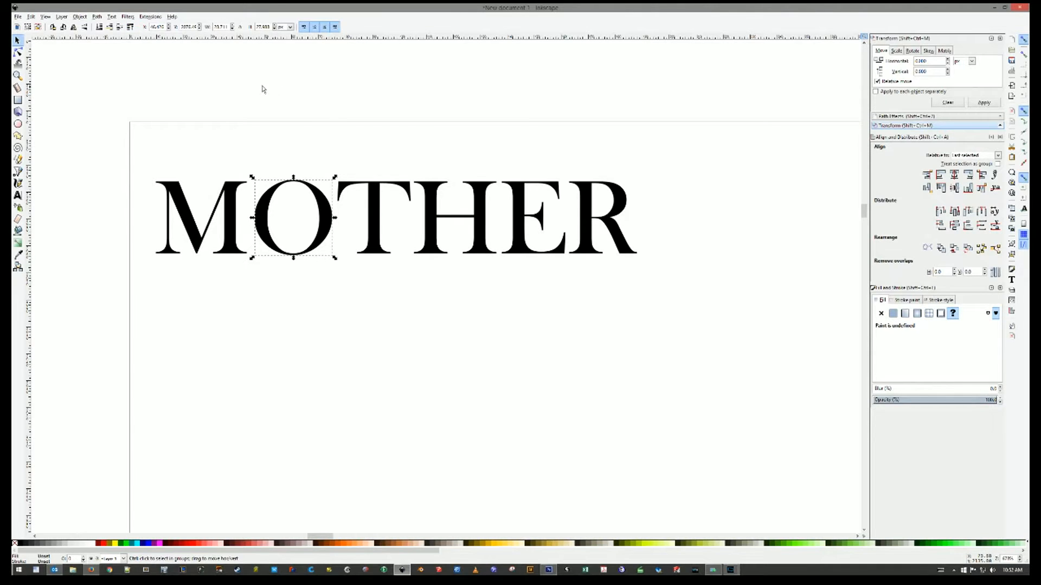
- Remove the fill paint from the selected letter O in Fill and Stroke
{"action": "left_click", "coordinate": [150, 18]}
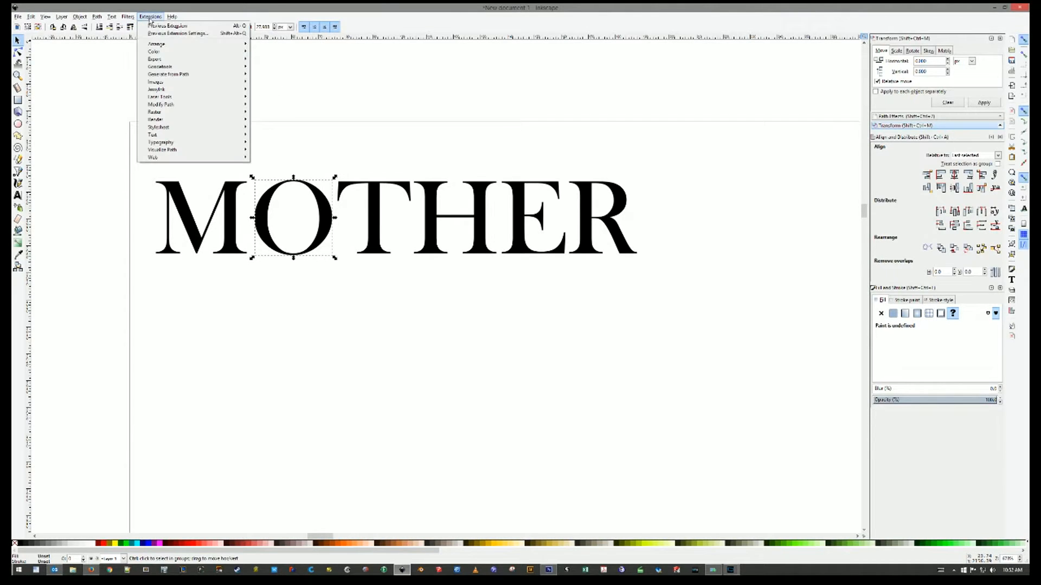
{"action": "mouse_move", "coordinate": [124, 18]}
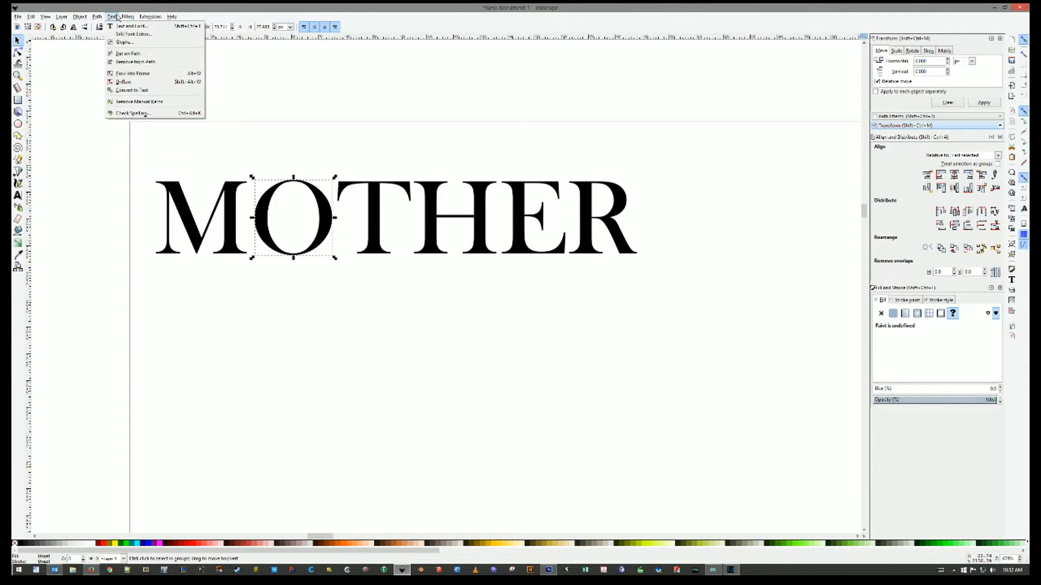
{"action": "mouse_move", "coordinate": [45, 17]}
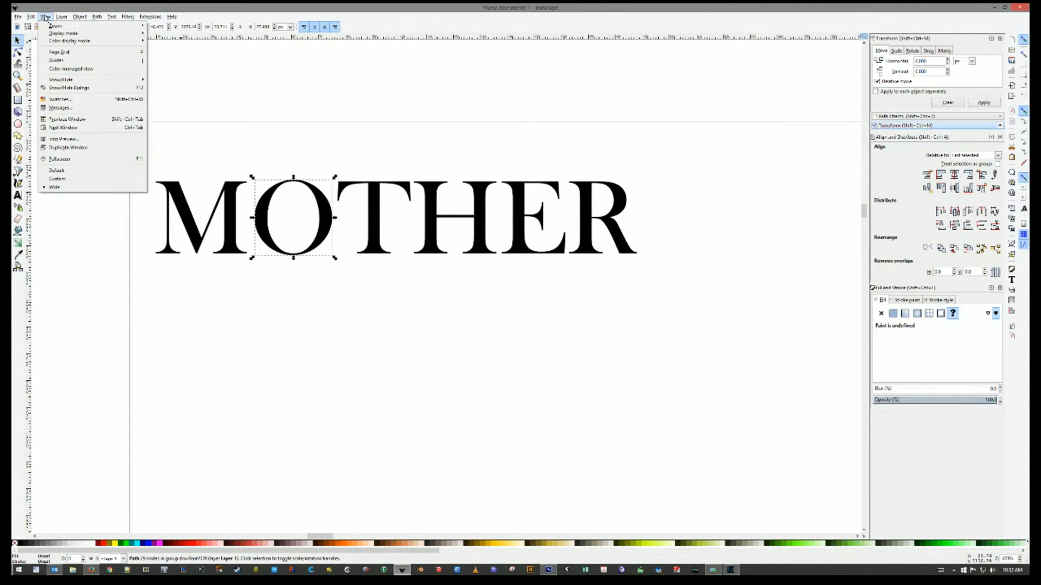
{"action": "mouse_move", "coordinate": [77, 81]}
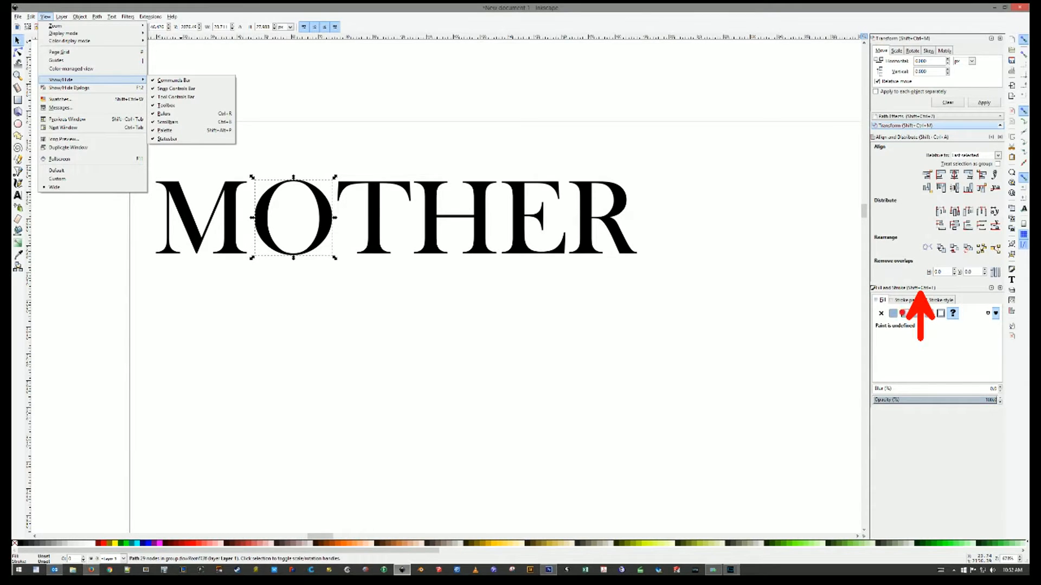
{"action": "left_click", "coordinate": [902, 289]}
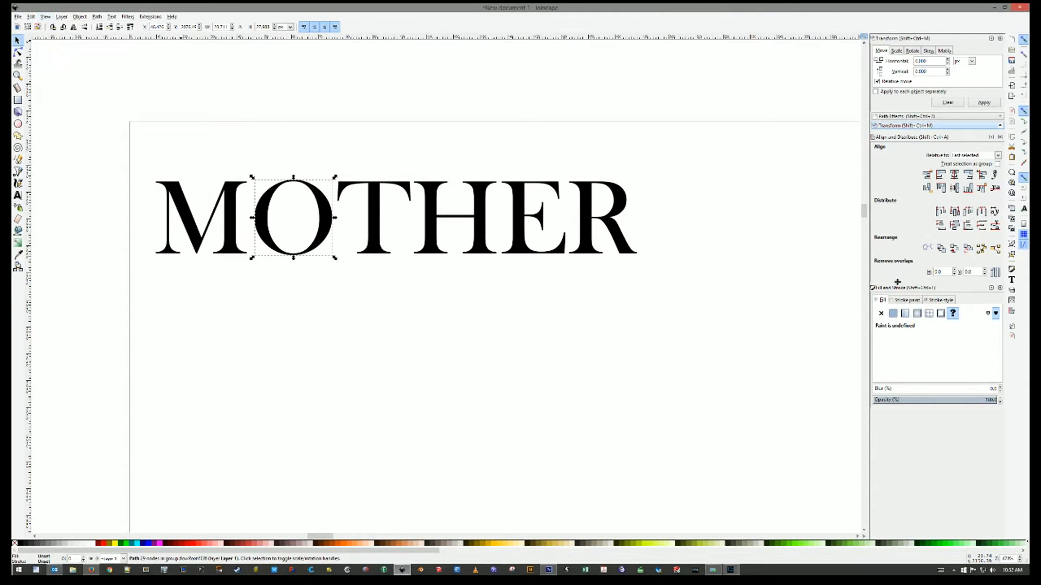
{"action": "left_click", "coordinate": [881, 314]}
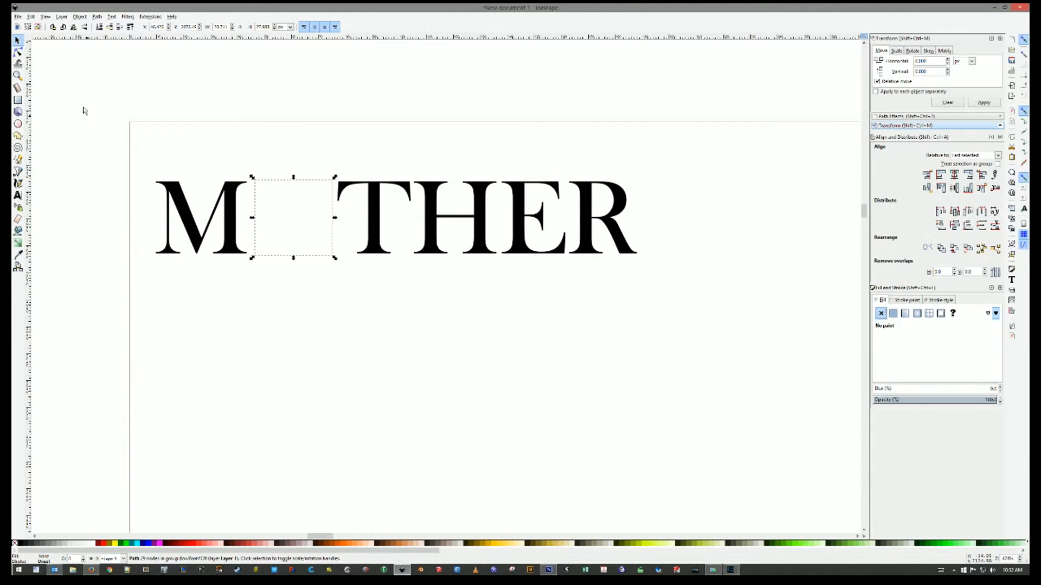
- Remove the fill from the whole MOTHER lettering group and give it a flat black stroke
{"action": "left_click", "coordinate": [18, 40]}
{"action": "left_click", "coordinate": [285, 145]}
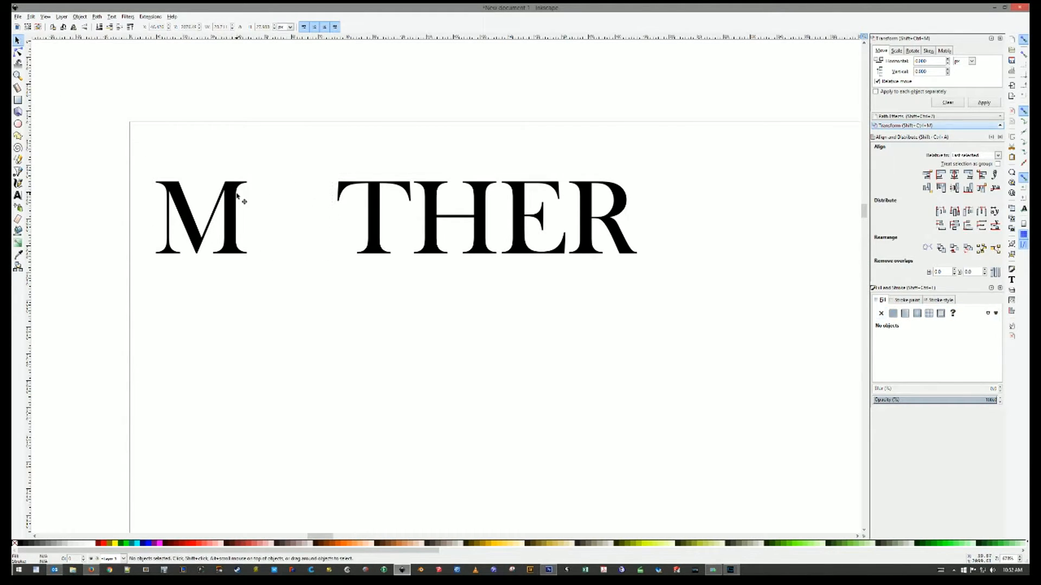
{"action": "left_click", "coordinate": [238, 197]}
{"action": "left_click", "coordinate": [881, 314]}
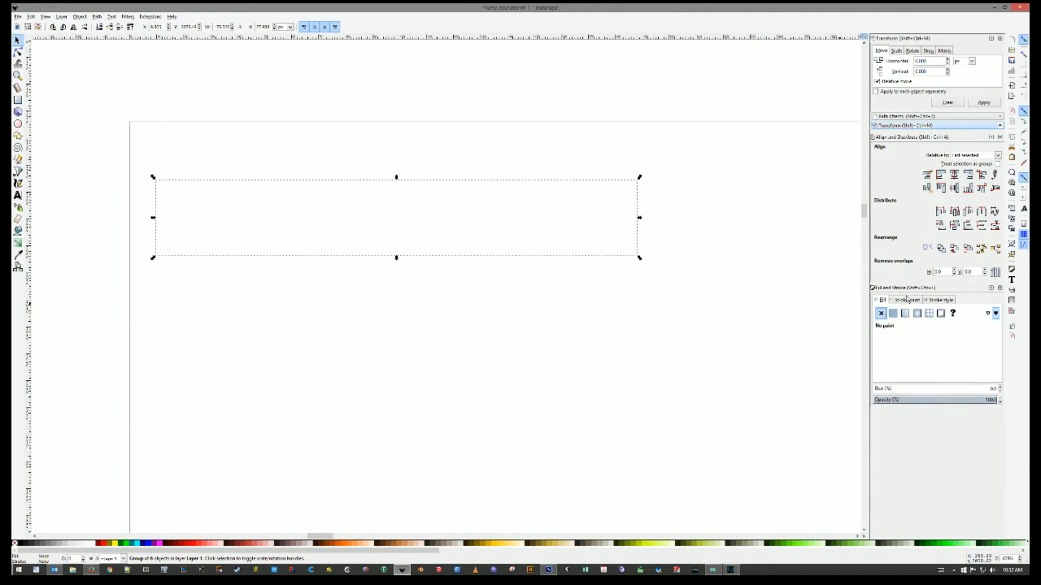
{"action": "left_click", "coordinate": [907, 300]}
{"action": "left_click", "coordinate": [893, 314]}
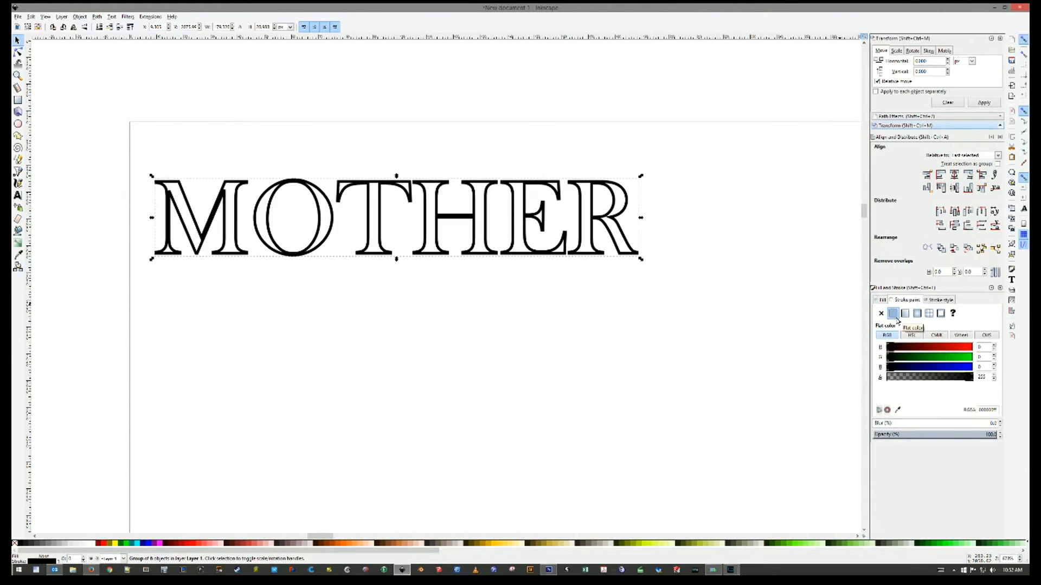
- Set the stroke width of the MOTHER outline to 0.8 px
{"action": "left_click", "coordinate": [933, 300]}
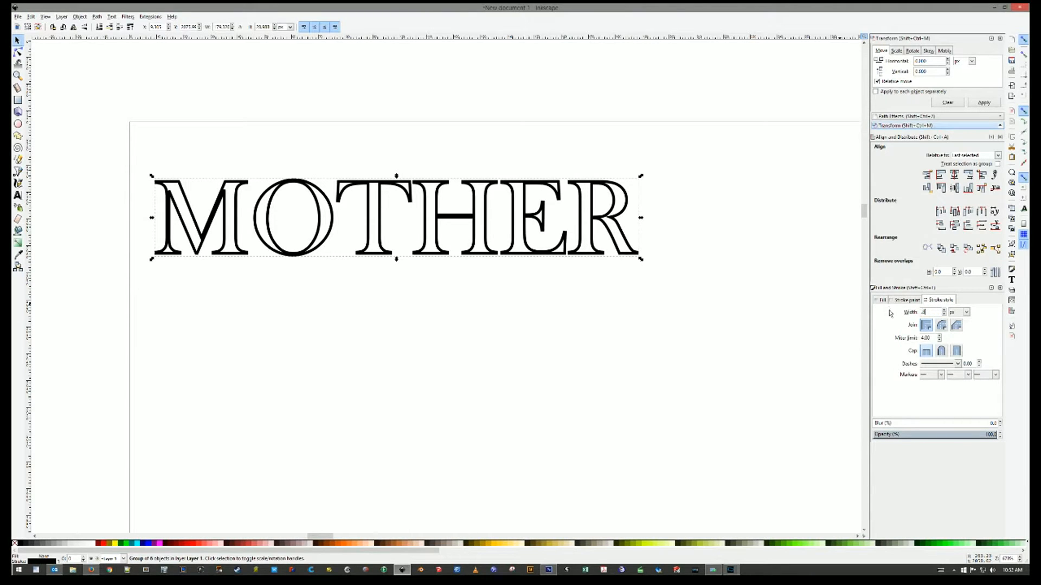
{"action": "type", "text": ".8"}
{"action": "key", "text": "Return"}
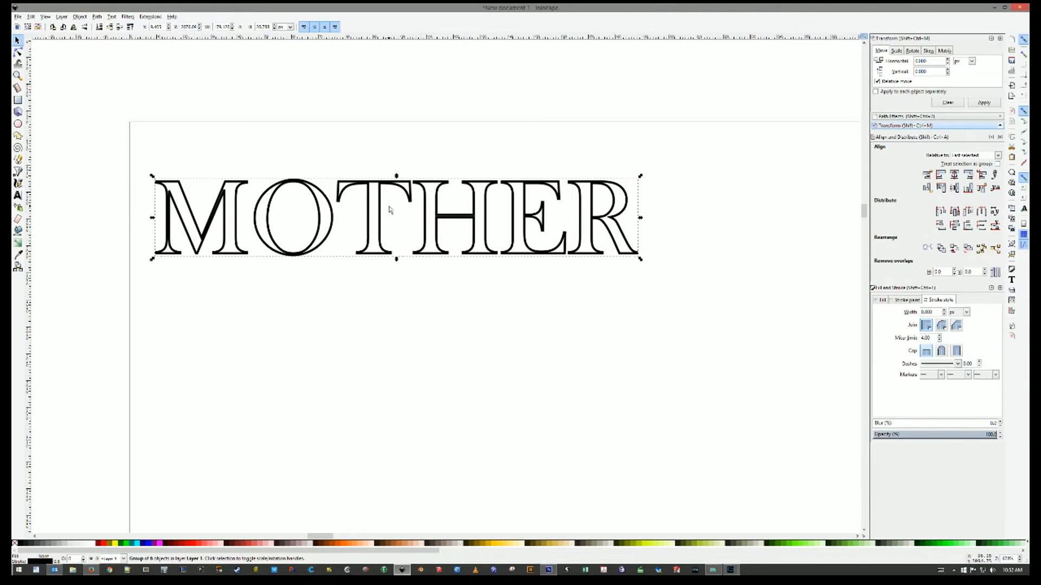
{"action": "left_click", "coordinate": [898, 303]}
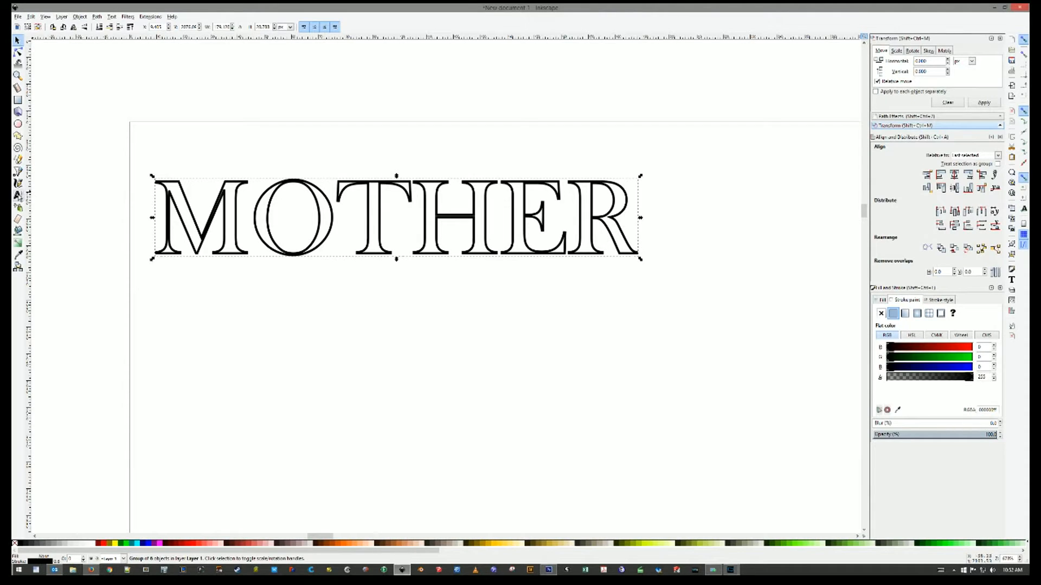
{"action": "left_click", "coordinate": [18, 195]}
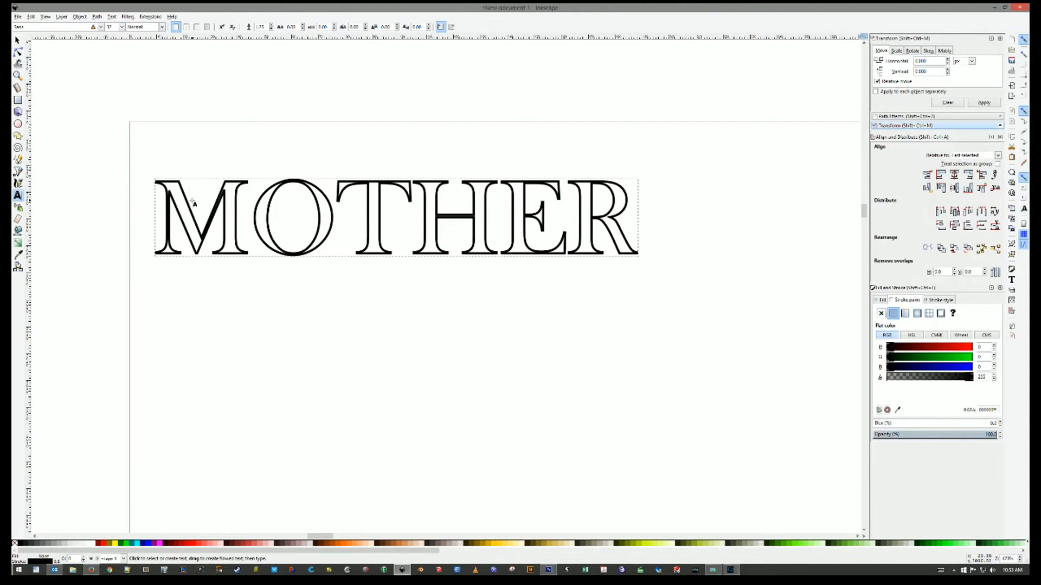
{"action": "left_click_drag", "start_coordinate": [189, 200], "coordinate": [609, 236]}
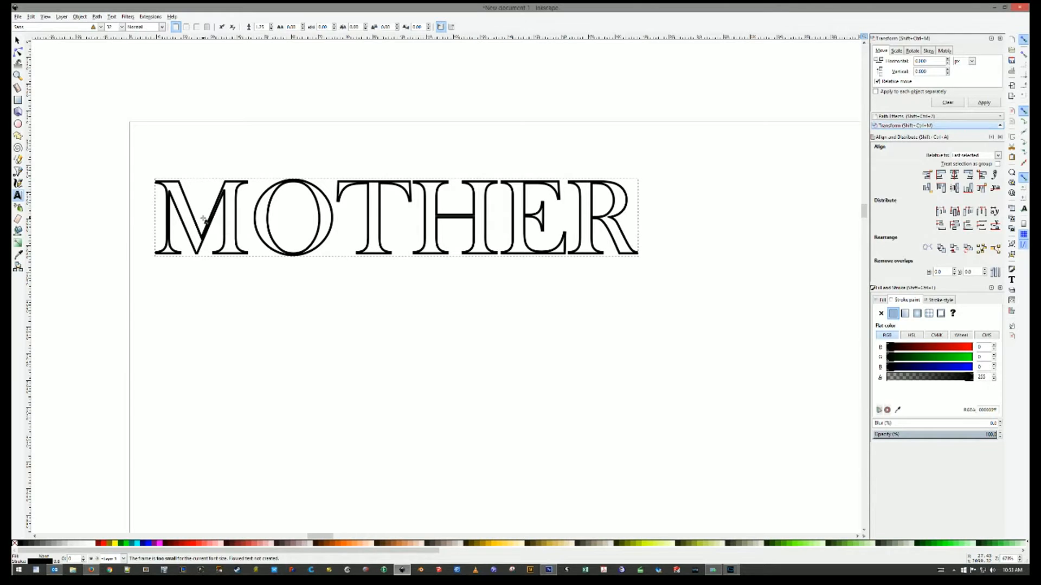
{"action": "key", "text": "o"}
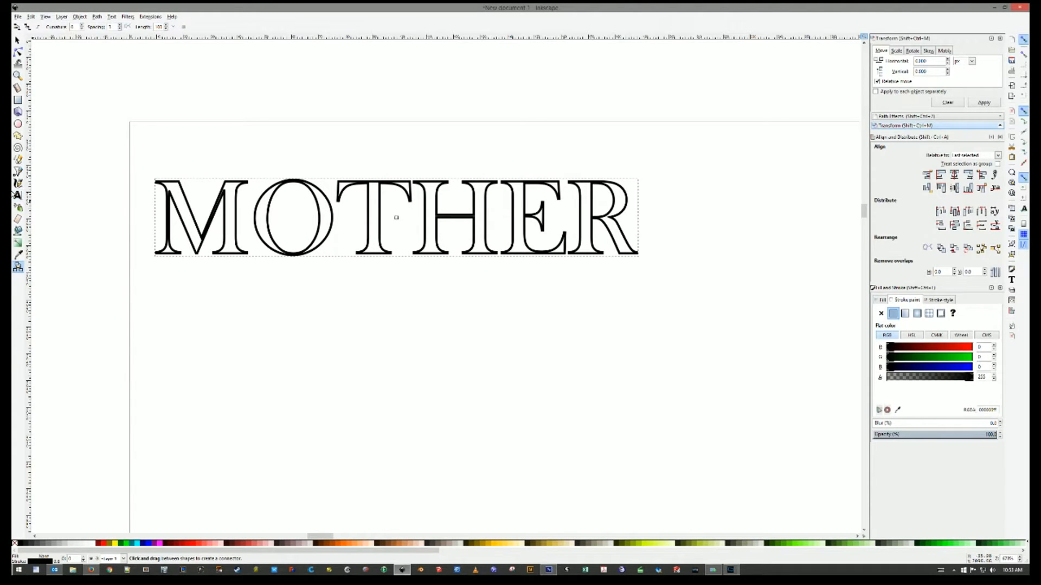
{"action": "left_click", "coordinate": [18, 196]}
{"action": "left_click_drag", "start_coordinate": [187, 200], "coordinate": [609, 236]}
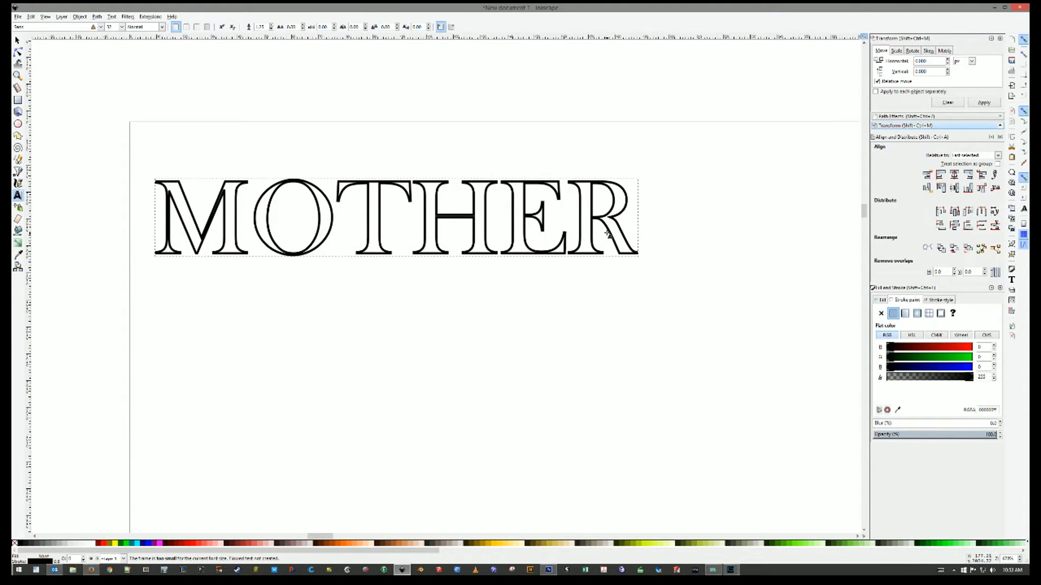
{"action": "key", "text": "o"}
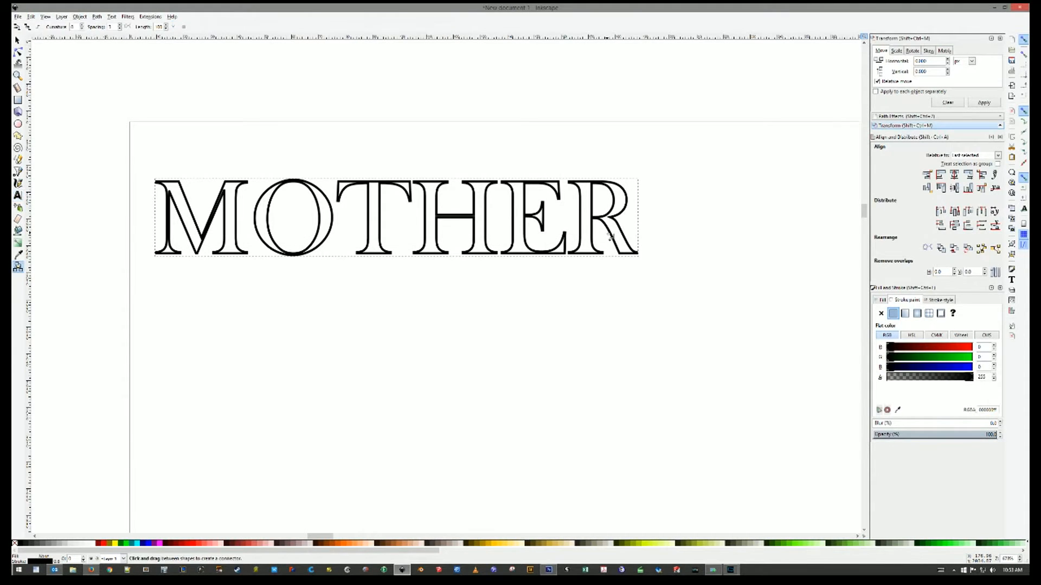
- Add a new text object above the word MOTHER reading "Loving, Caring,"
{"action": "left_click", "coordinate": [17, 196]}
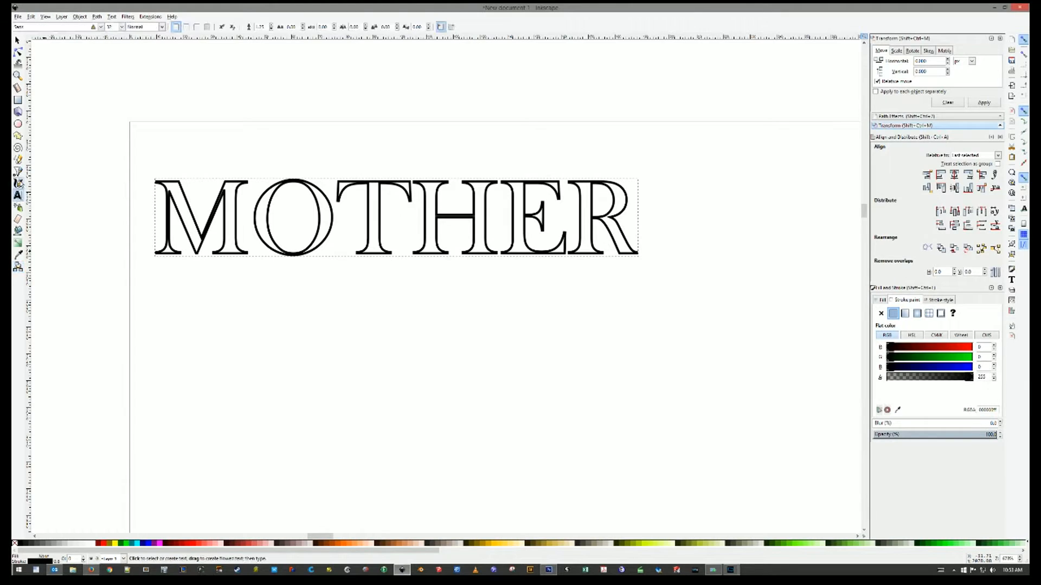
{"action": "left_click", "coordinate": [188, 137]}
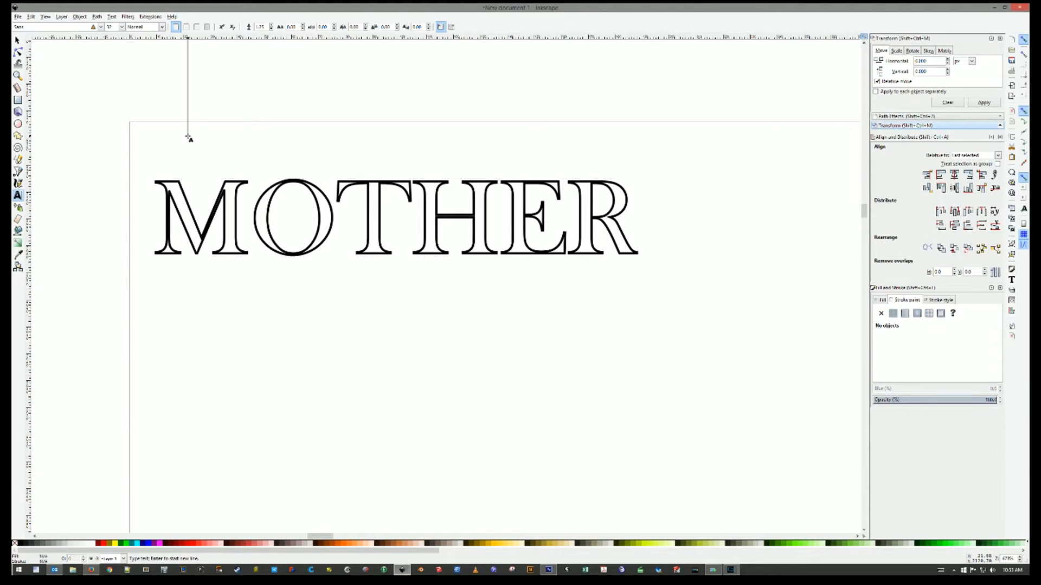
{"action": "left_click_drag", "start_coordinate": [190, 195], "coordinate": [604, 239]}
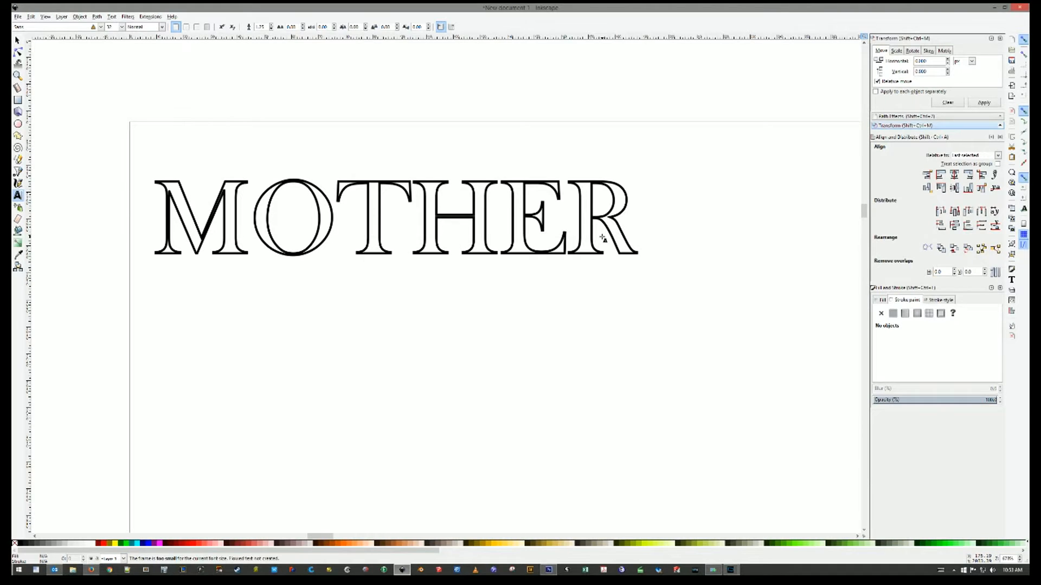
{"action": "type", "text": "L"}
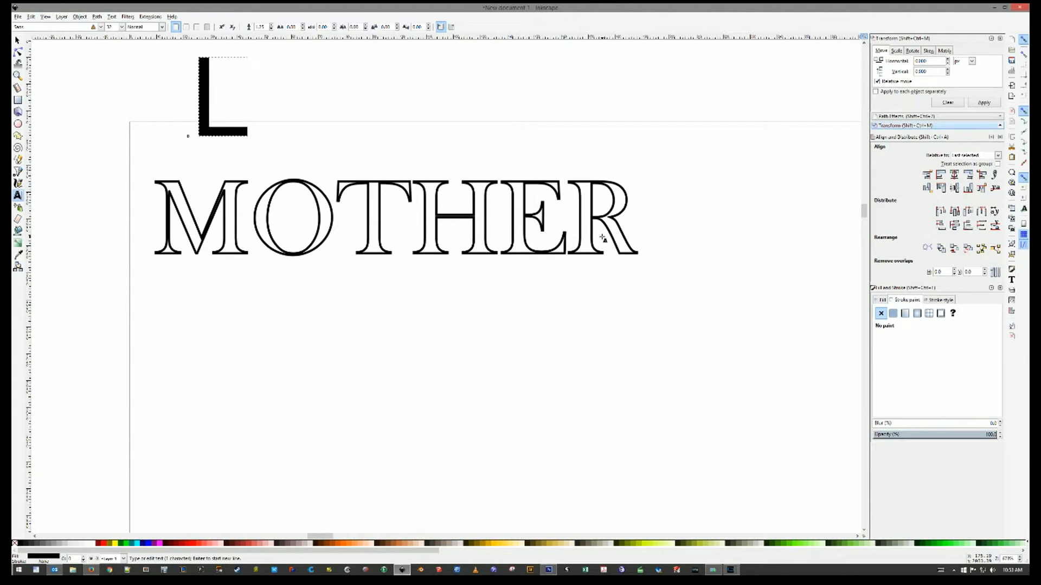
{"action": "type", "text": "oving, Caring,"}
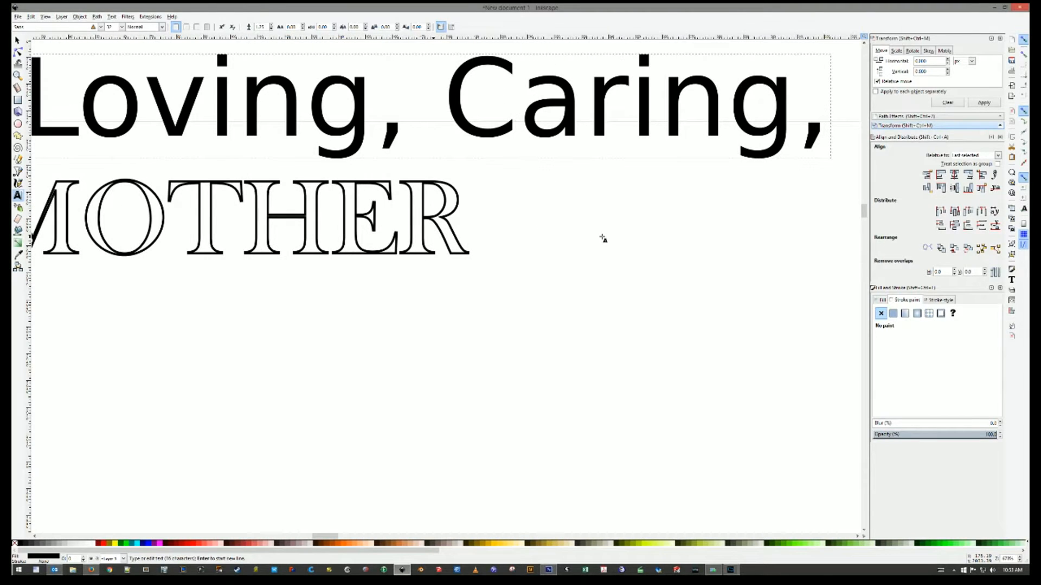
- Rework the new text line without commas so it reads "Loving Caring Gentle Teacher", with two spaces between words
{"action": "key", "text": "BackSpace"}
{"action": "key", "text": "BackSpace"}
{"action": "key", "text": "BackSpace"}
{"action": "key", "text": "BackSpace"}
{"action": "key", "text": "BackSpace"}
{"action": "key", "text": "BackSpace"}
{"action": "key", "text": "BackSpace"}
{"action": "key", "text": "BackSpace"}
{"action": "key", "text": "BackSpace"}
{"action": "type", "text": "Caring  Gentle  "}
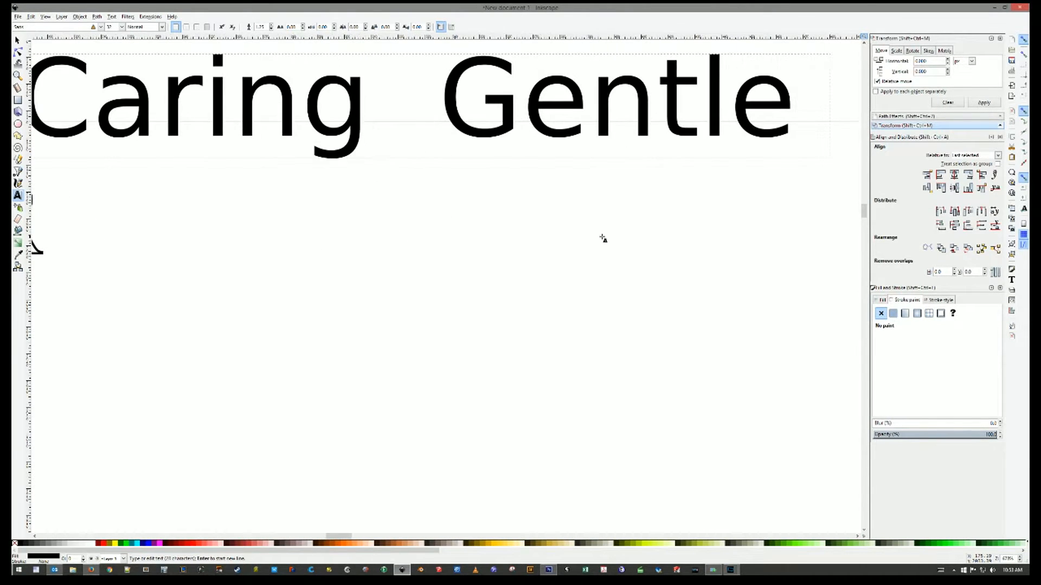
{"action": "type", "text": "Teacher"}
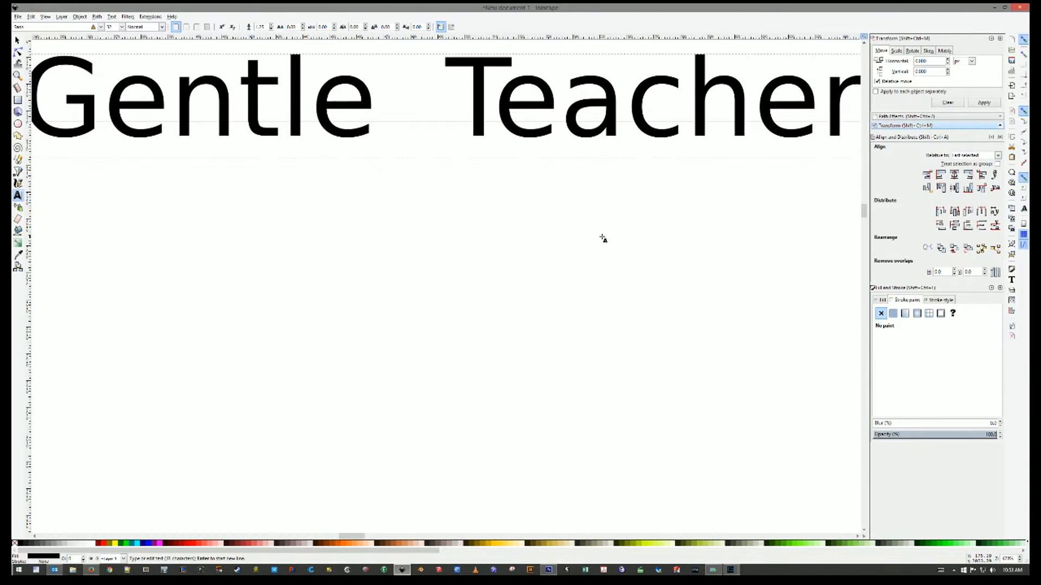
- Format the whole Loving Caring Gentle Teacher line in Vladimir Script at font size 11
{"action": "key", "text": "ctrl+a"}
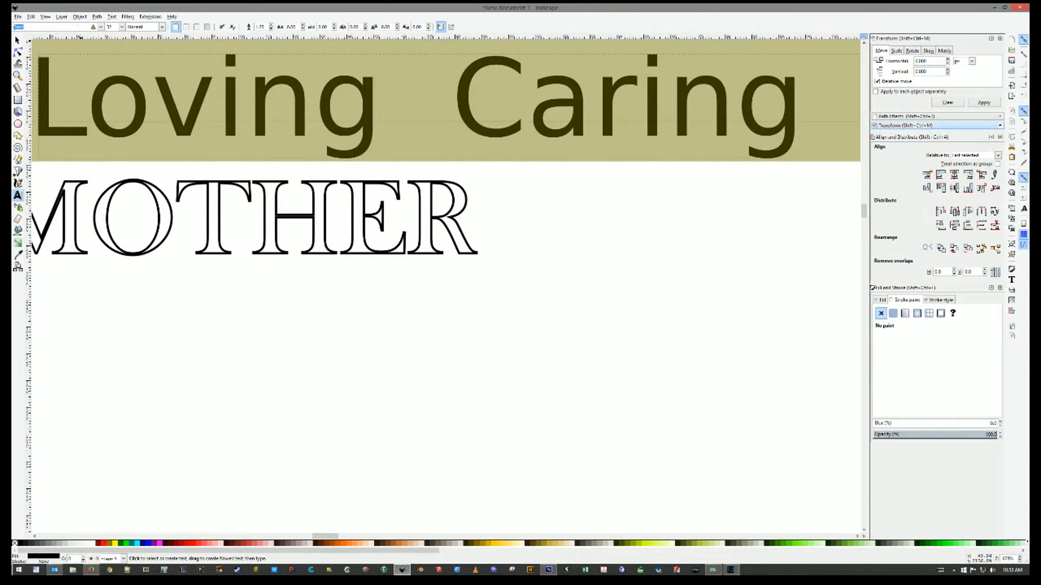
{"action": "type", "text": "Vladimir"}
{"action": "left_click", "coordinate": [30, 36]}
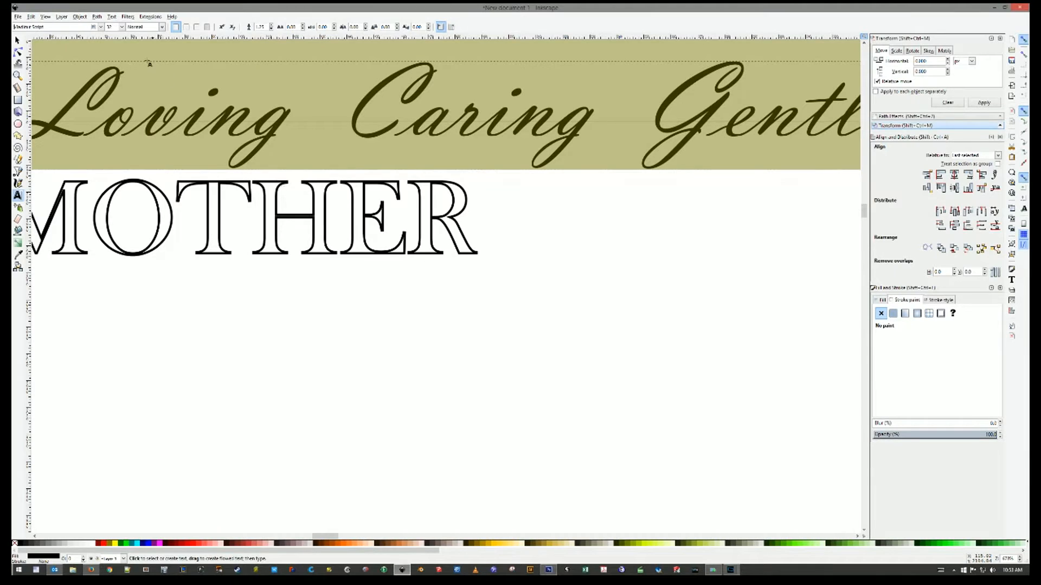
{"action": "left_click", "coordinate": [122, 28]}
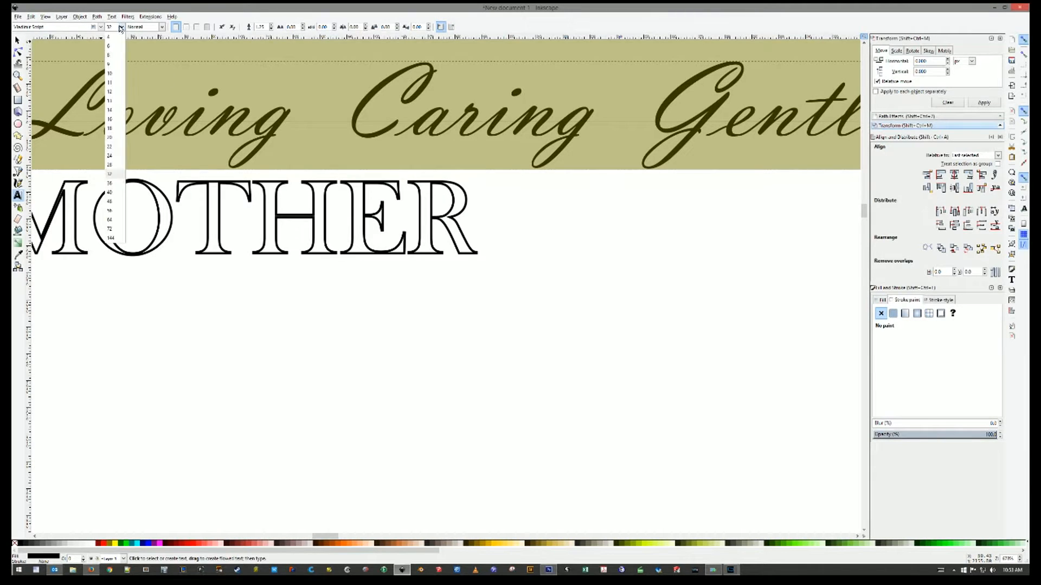
{"action": "left_click", "coordinate": [111, 166]}
{"action": "left_click", "coordinate": [121, 27]}
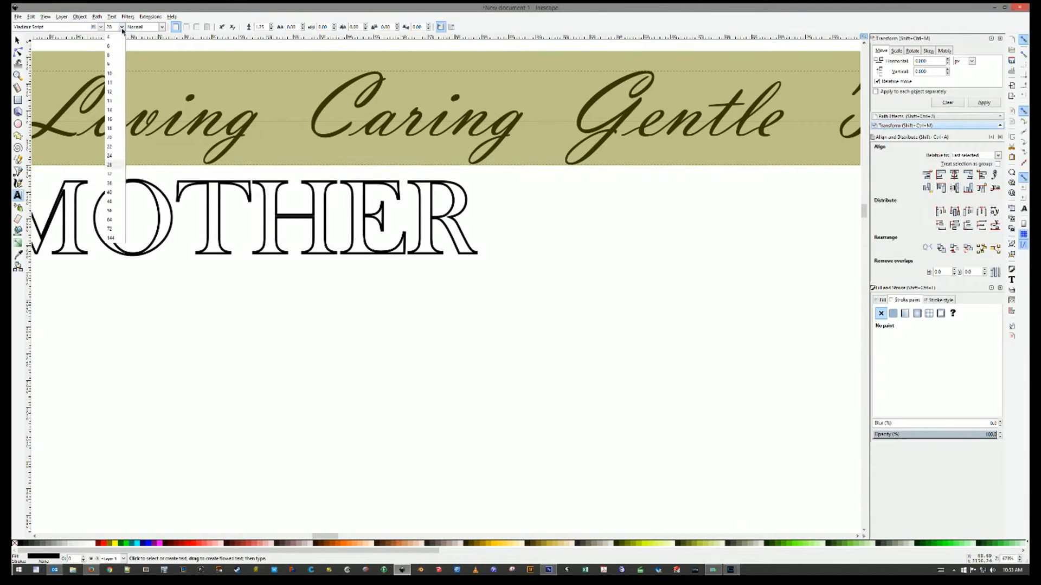
{"action": "left_click", "coordinate": [108, 82]}
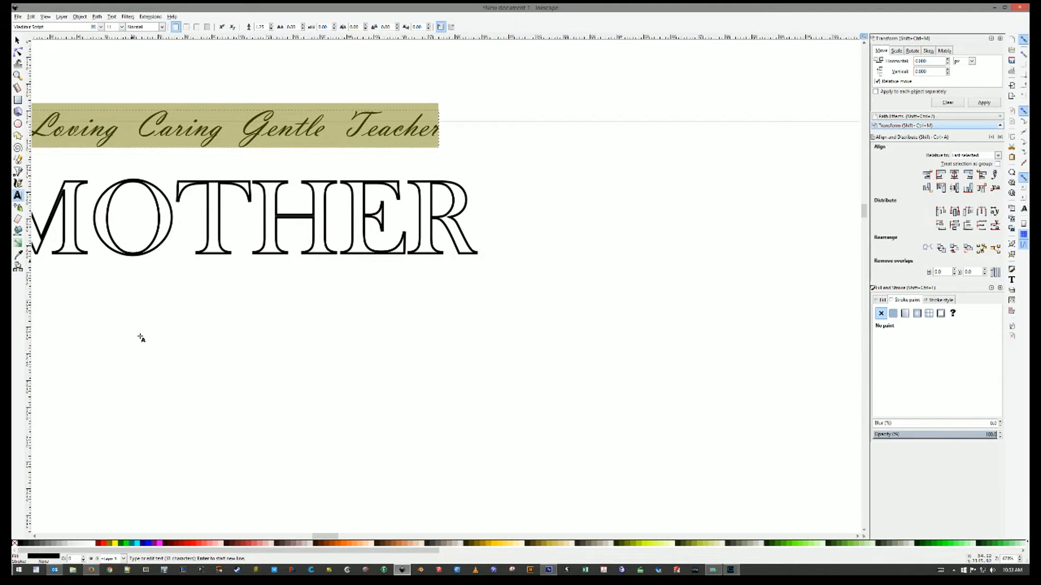
- Move the script text line down so it runs across the middle of the MOTHER letters
{"action": "left_click_drag", "start_coordinate": [322, 538], "coordinate": [317, 538]}
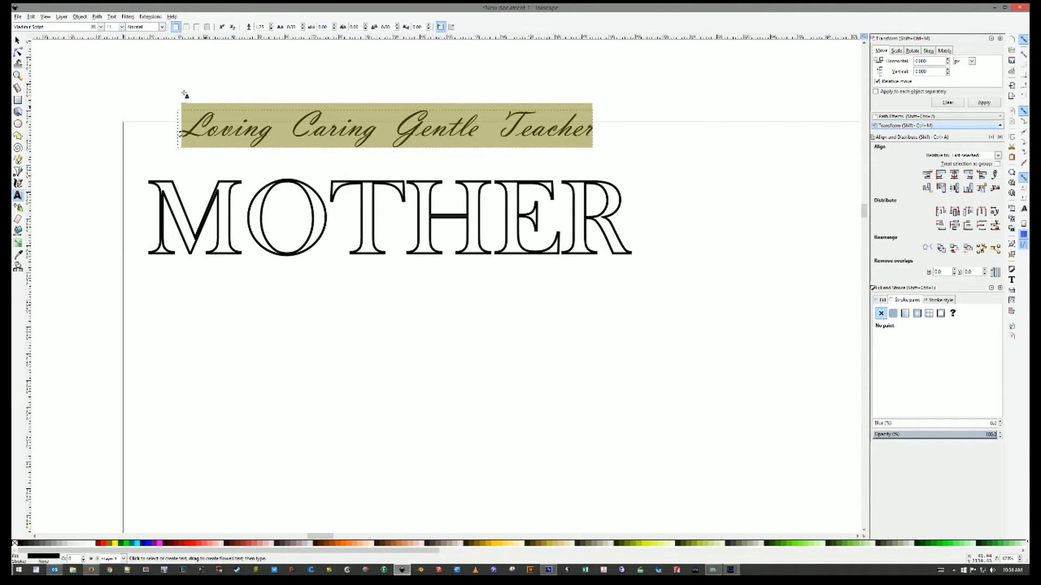
{"action": "left_click", "coordinate": [17, 40]}
{"action": "left_click_drag", "start_coordinate": [345, 140], "coordinate": [353, 232]}
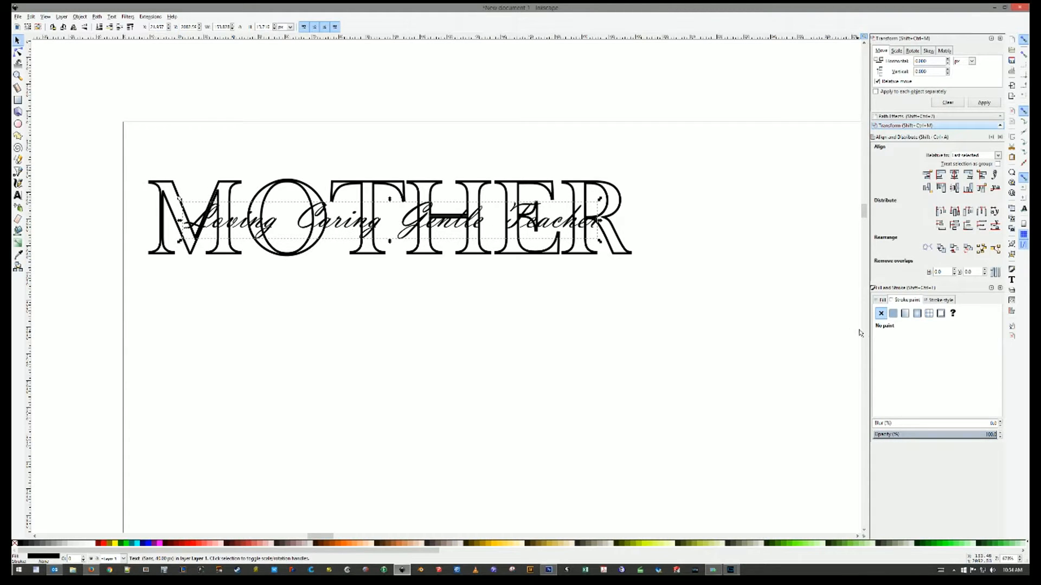
- Give the script text a flat black stroke and remove its fill
{"action": "left_click", "coordinate": [892, 315]}
{"action": "left_click", "coordinate": [879, 300]}
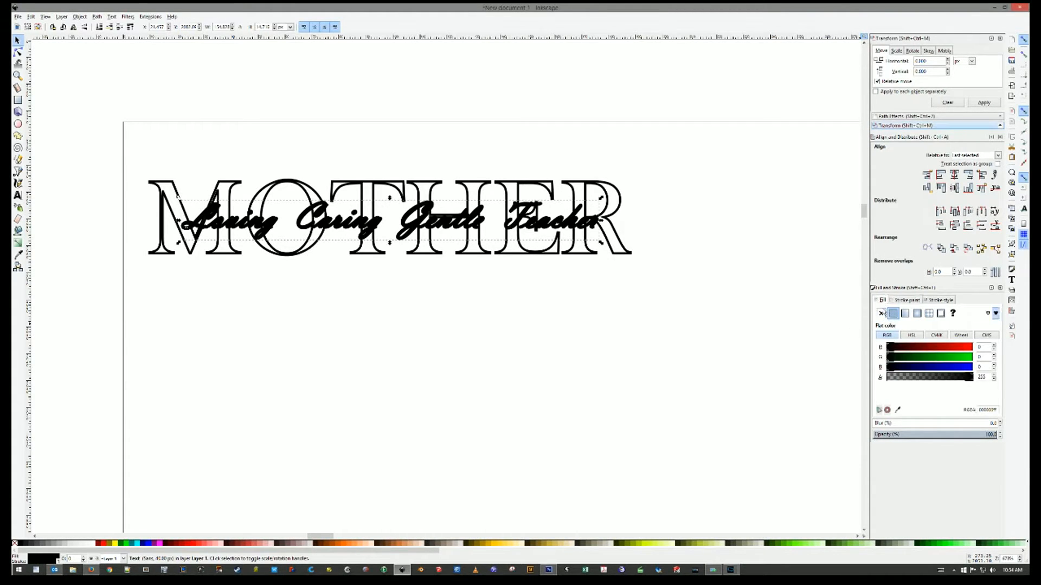
{"action": "left_click", "coordinate": [880, 313]}
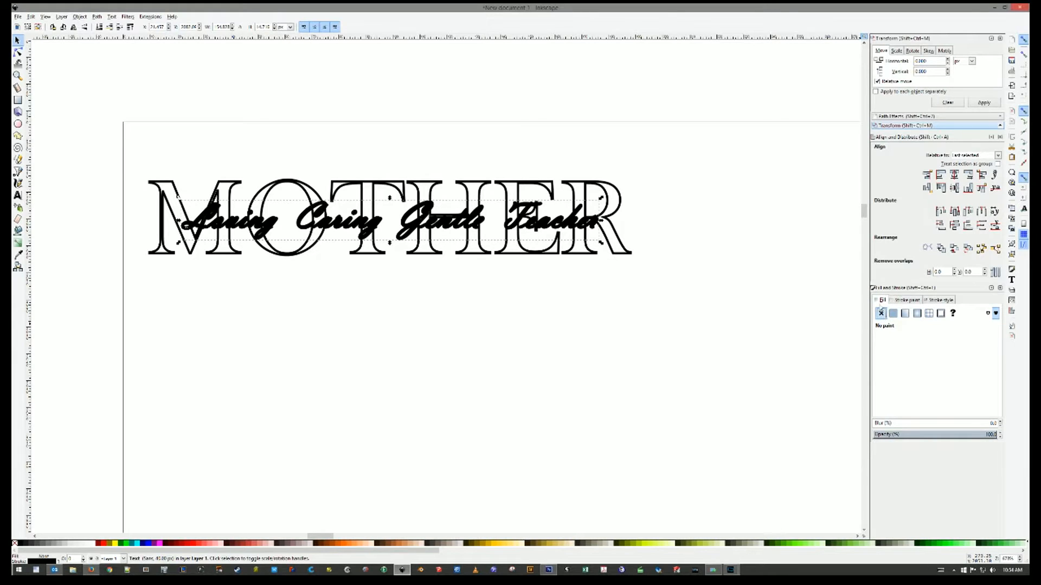
- Set the stroke width of the script text to 0.1 px
{"action": "scroll", "coordinate": [261, 227], "scroll_direction": "up", "scroll_amount": 3}
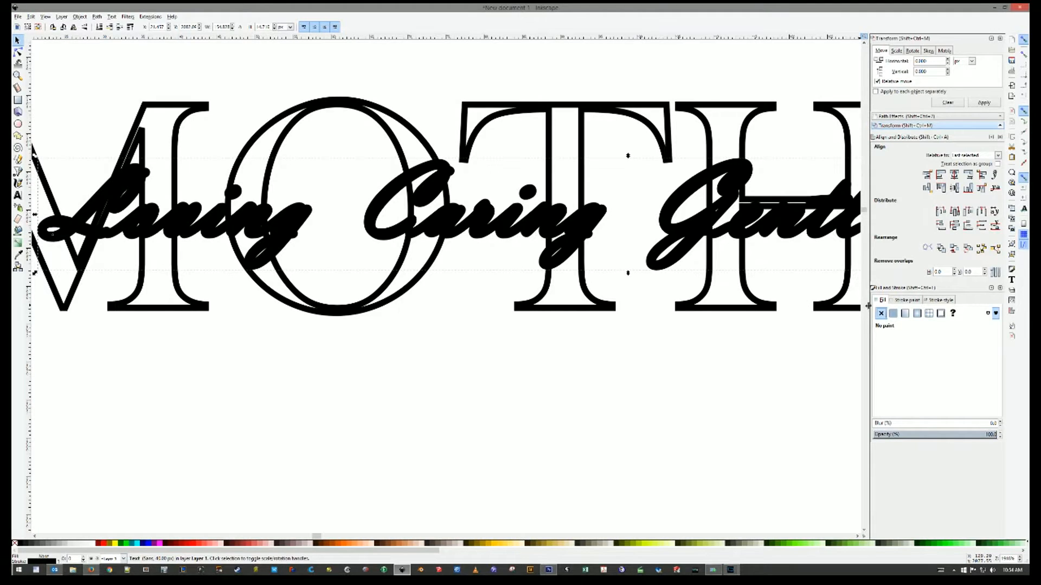
{"action": "left_click", "coordinate": [907, 301]}
{"action": "left_click", "coordinate": [930, 303]}
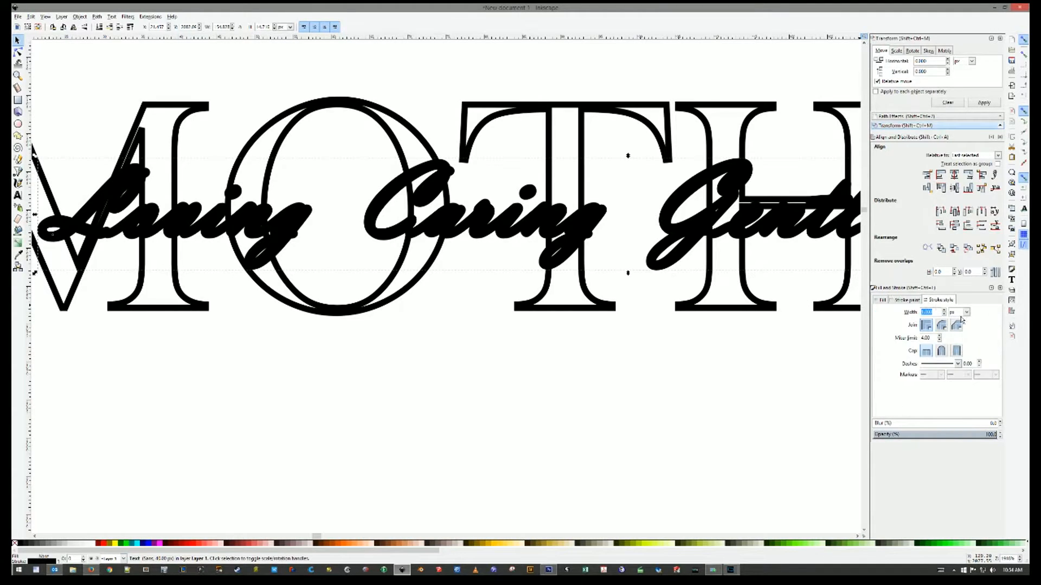
{"action": "type", "text": "0.1"}
{"action": "key", "text": "Return"}
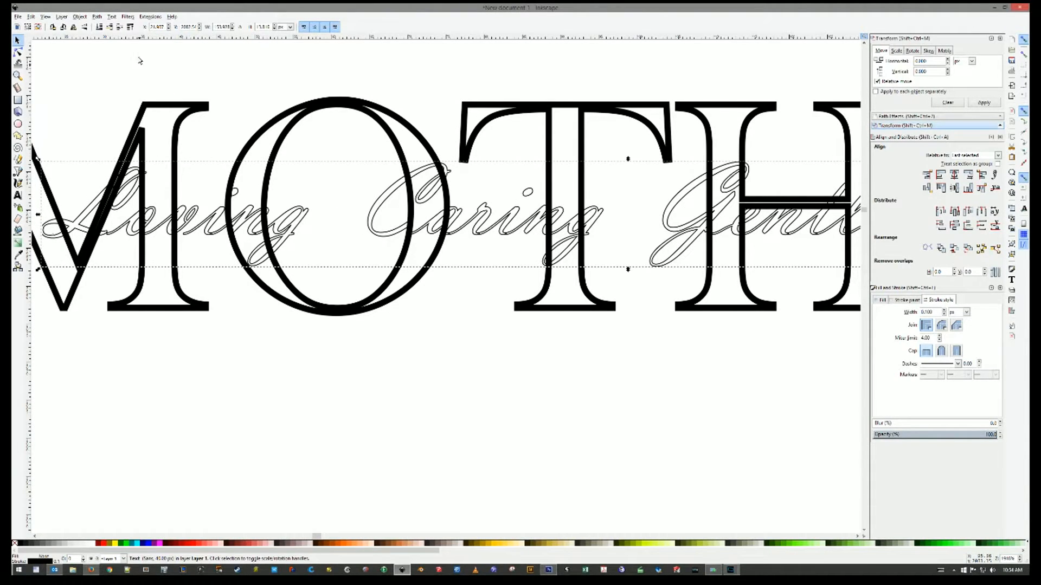
- Convert the script text object to paths and ungroup it into separate letters
{"action": "left_click", "coordinate": [97, 16]}
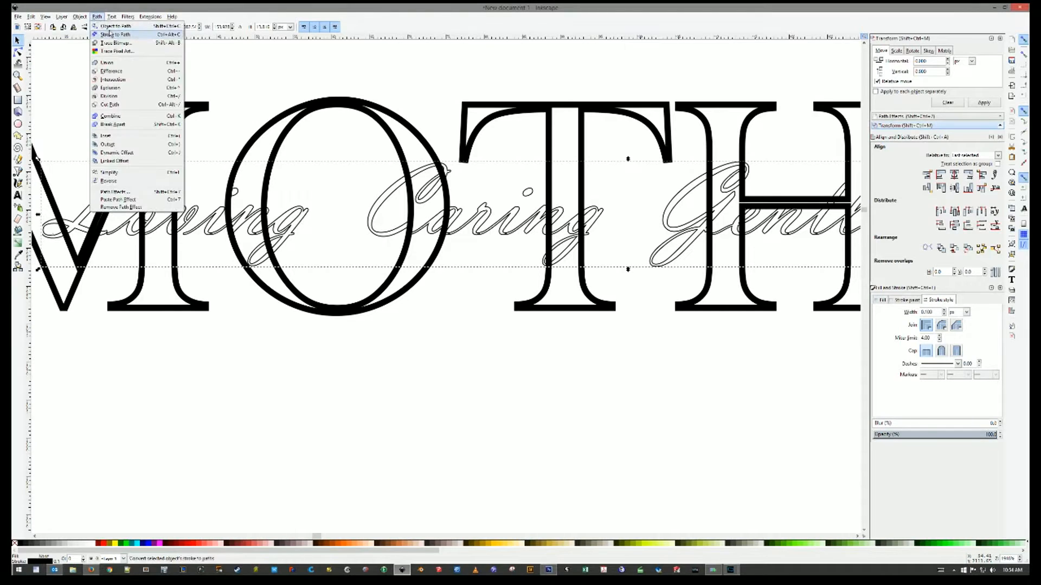
{"action": "left_click", "coordinate": [111, 27]}
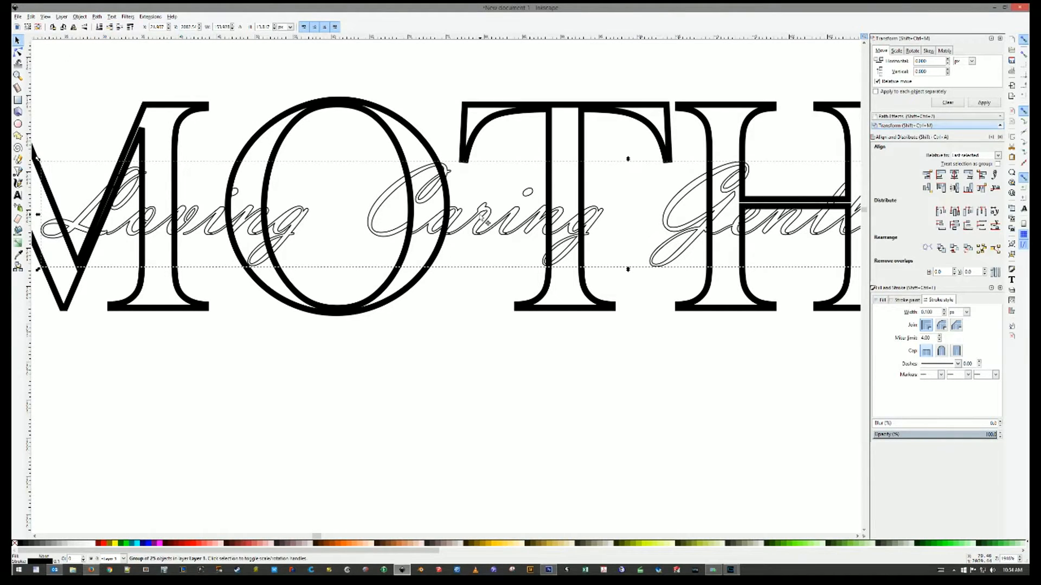
{"action": "right_click", "coordinate": [221, 231]}
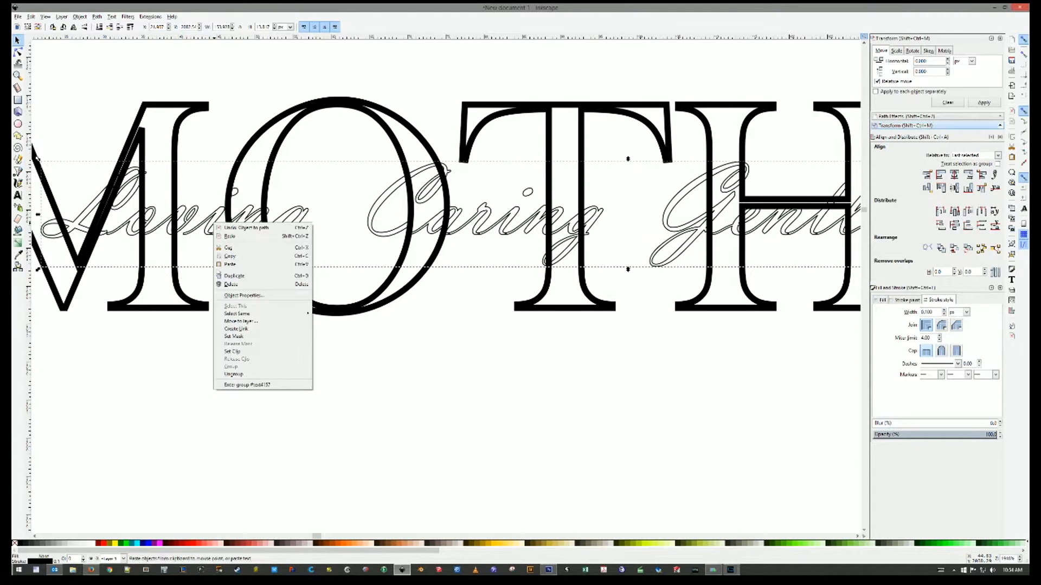
{"action": "left_click", "coordinate": [237, 375]}
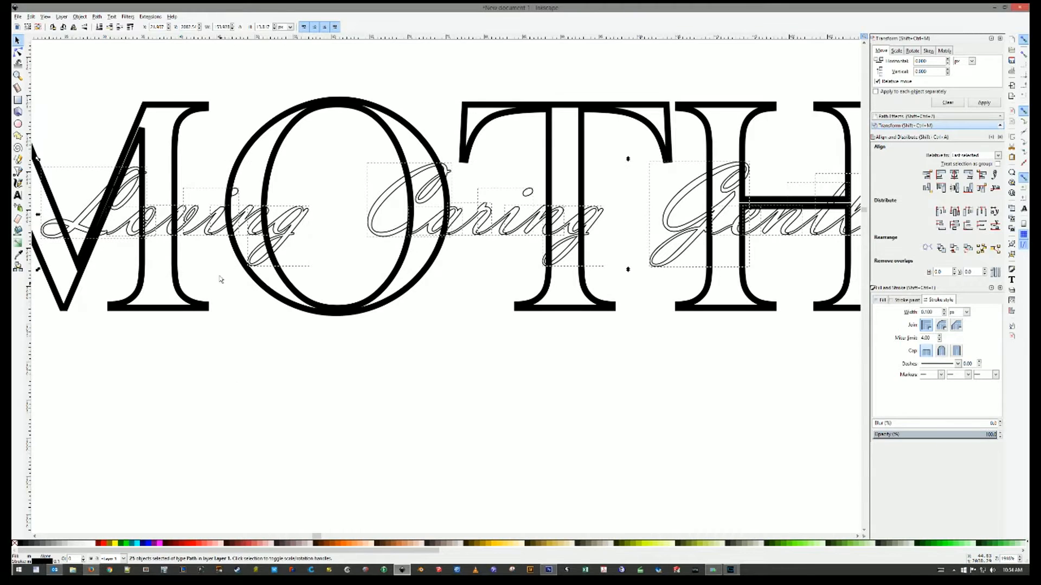
- Examine closely how the outlines of neighbouring letters in the script word Loving join and overlap
{"action": "scroll", "coordinate": [214, 242], "scroll_direction": "up", "scroll_amount": 2}
{"action": "scroll", "coordinate": [193, 216], "scroll_direction": "up", "scroll_amount": 1}
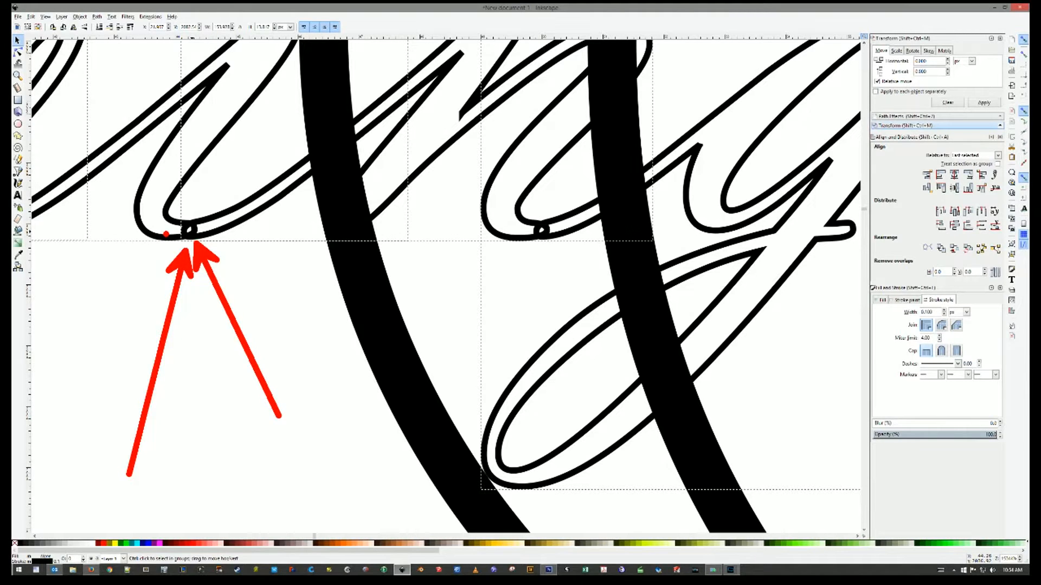
{"action": "left_click", "coordinate": [548, 569]}
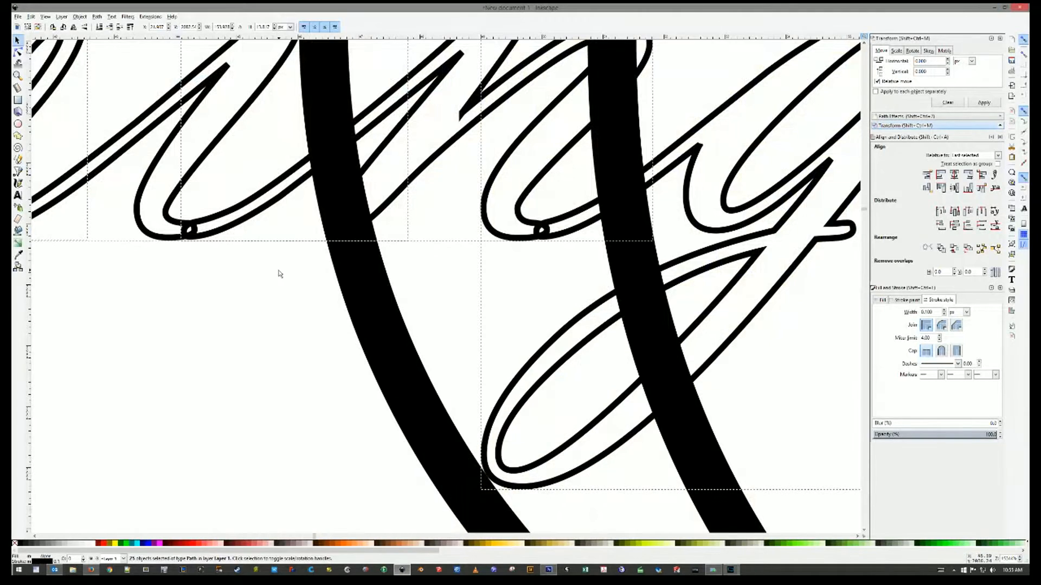
{"action": "scroll", "coordinate": [276, 278], "scroll_direction": "down", "scroll_amount": 2}
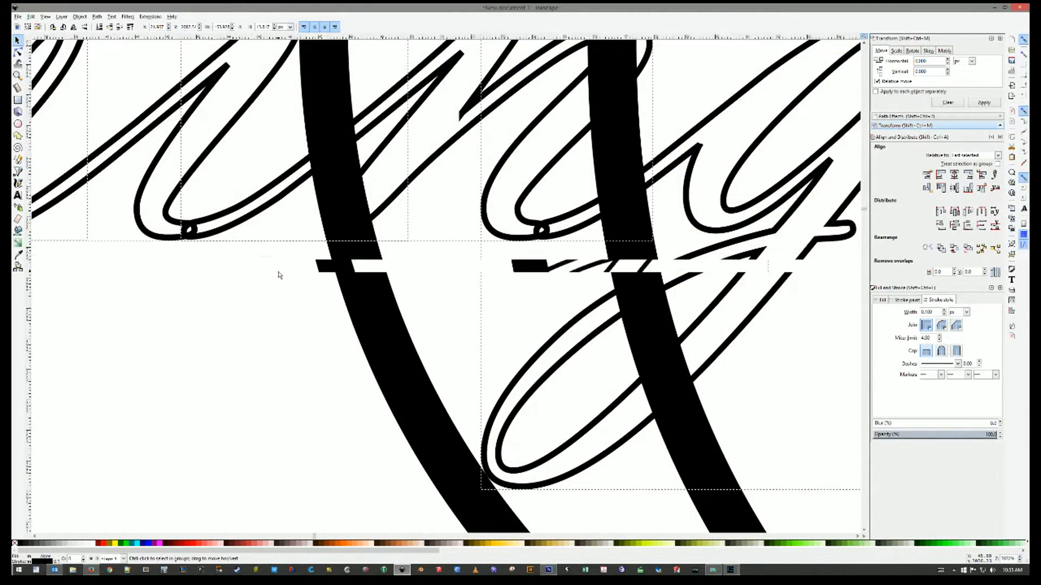
{"action": "scroll", "coordinate": [274, 281], "scroll_direction": "down", "scroll_amount": 3}
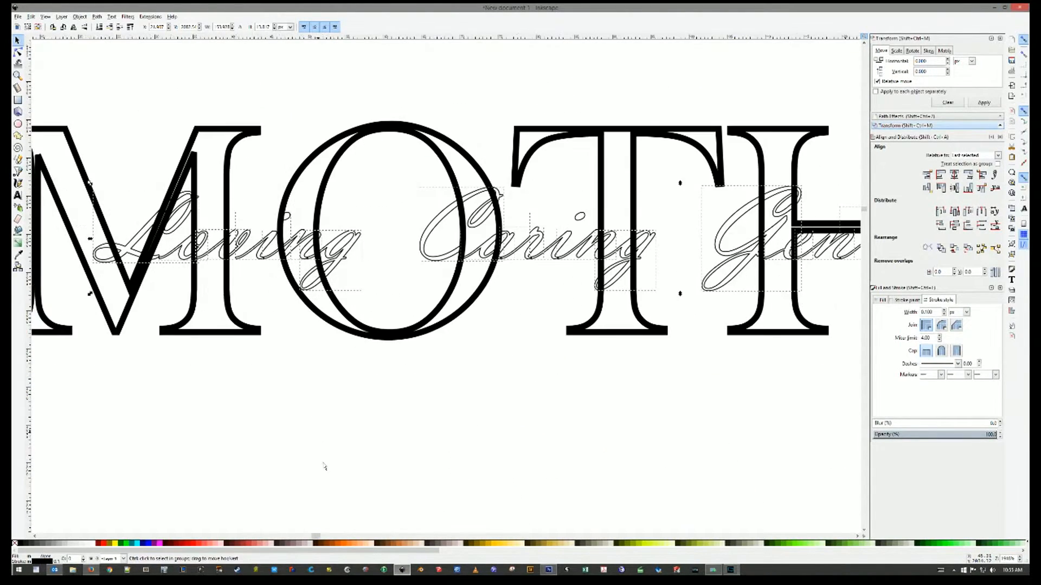
- Duplicate the script L of Loving and align the copy exactly over the original letter
{"action": "left_click", "coordinate": [56, 55]}
{"action": "left_click", "coordinate": [122, 247]}
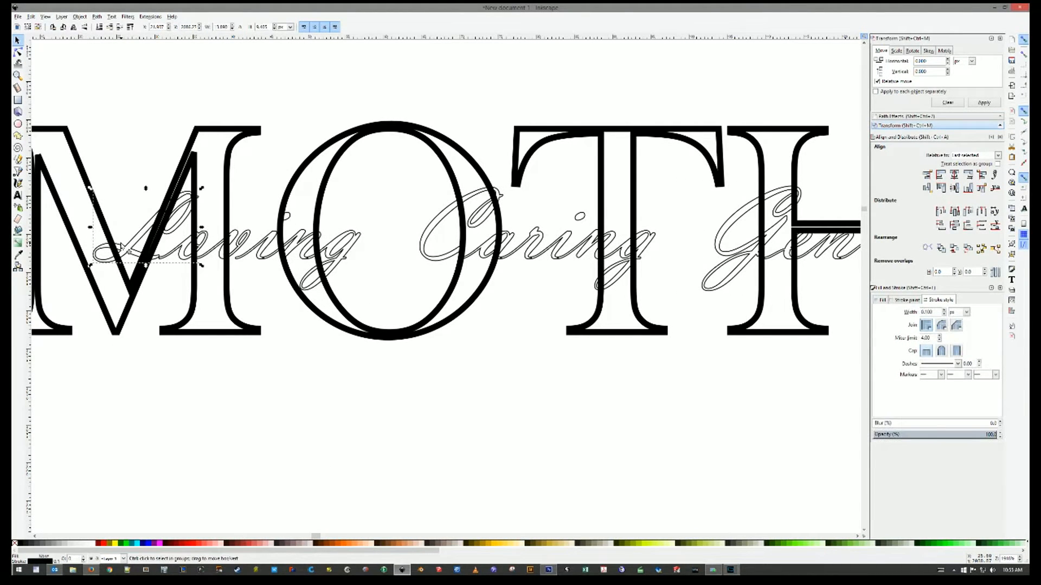
{"action": "key", "text": "ctrl+v"}
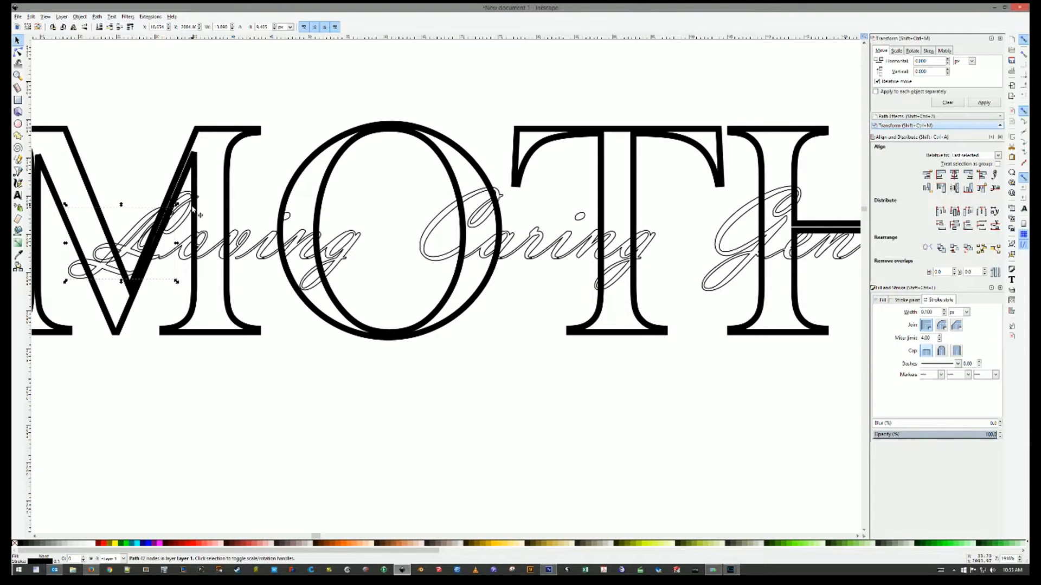
{"action": "left_click", "coordinate": [184, 222], "text": "shift"}
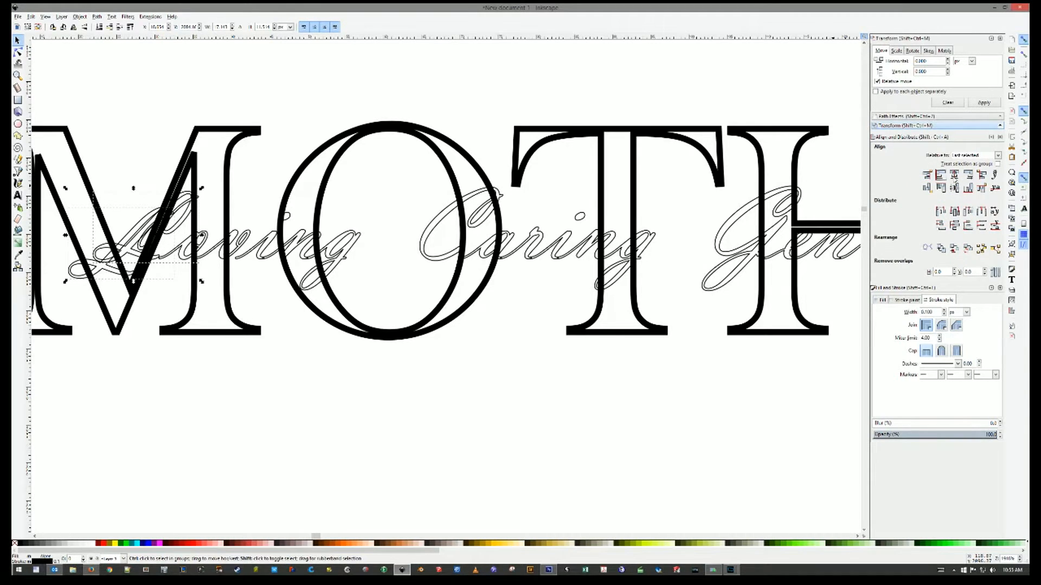
{"action": "left_click", "coordinate": [954, 187]}
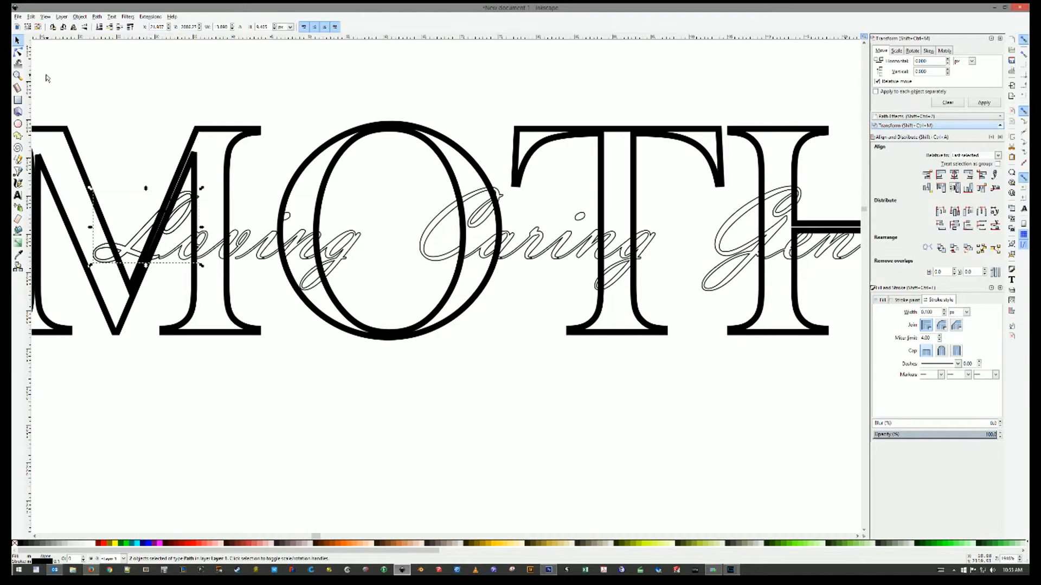
{"action": "left_click", "coordinate": [132, 245]}
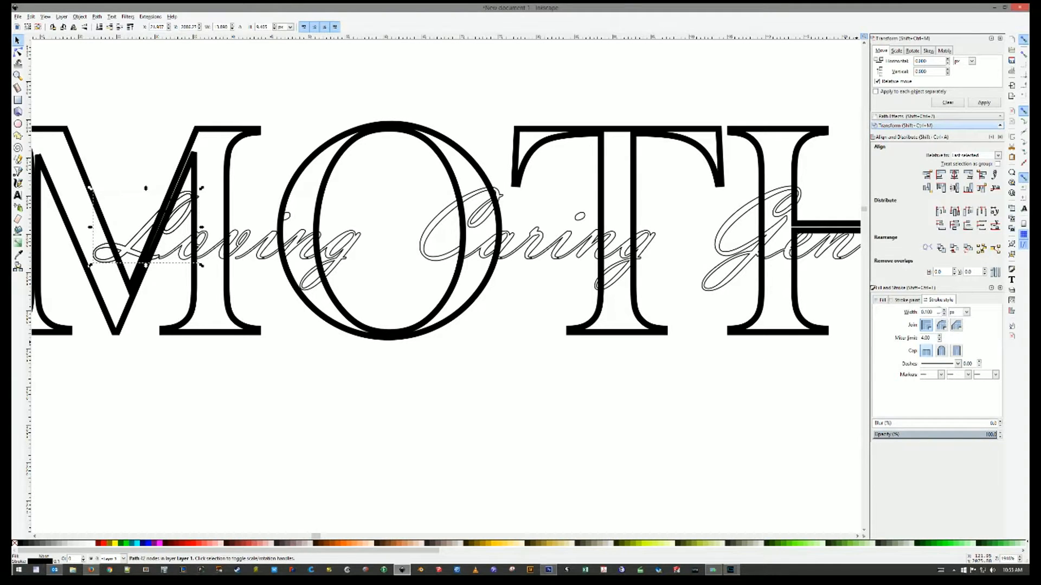
- Set the stroke width of the L copy to 5 px and convert its stroke to a path
{"action": "double_click", "coordinate": [937, 312]}
{"action": "type", "text": "5"}
{"action": "key", "text": "Return"}
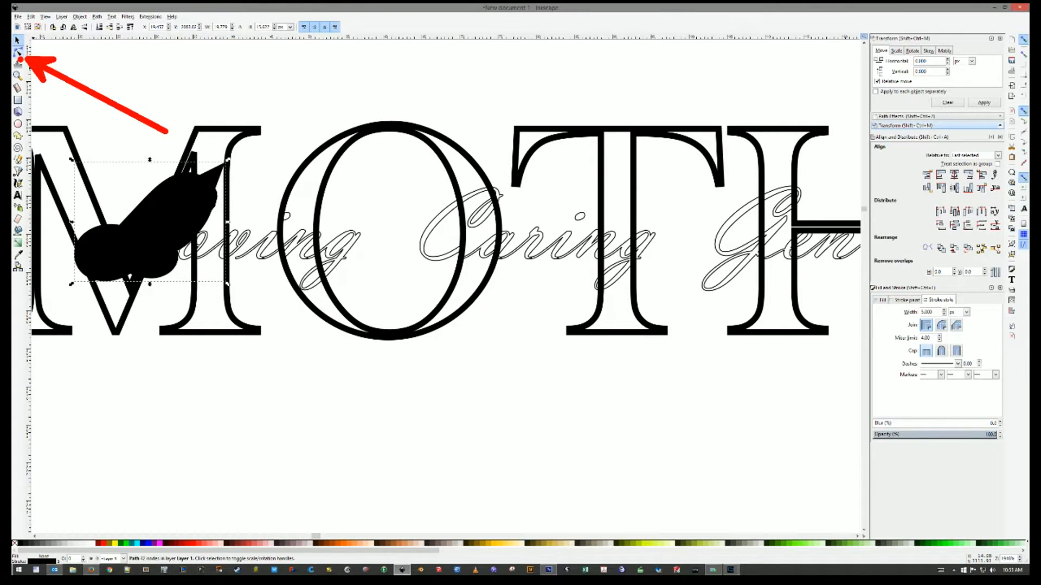
{"action": "left_click", "coordinate": [18, 52]}
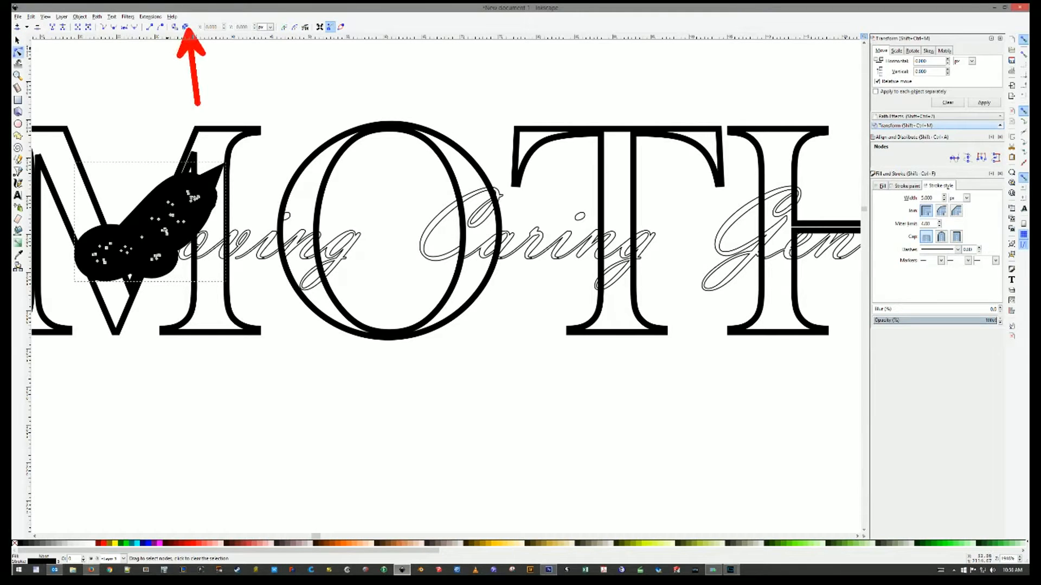
{"action": "left_click", "coordinate": [185, 26]}
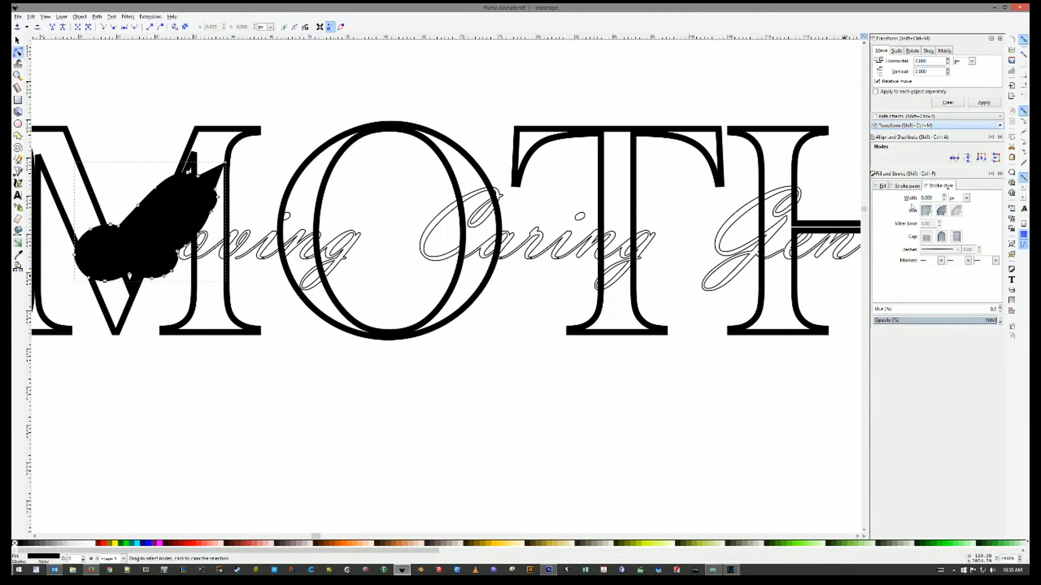
- Switch the canvas to the Outline display mode
{"action": "left_click", "coordinate": [904, 186]}
{"action": "left_click", "coordinate": [936, 186]}
{"action": "left_click", "coordinate": [51, 18]}
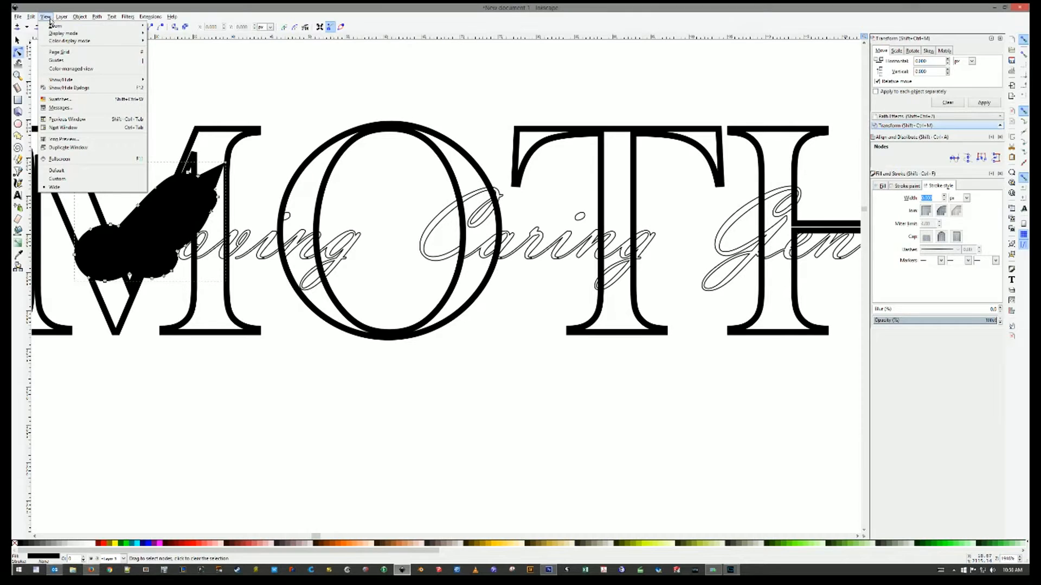
{"action": "mouse_move", "coordinate": [64, 33]}
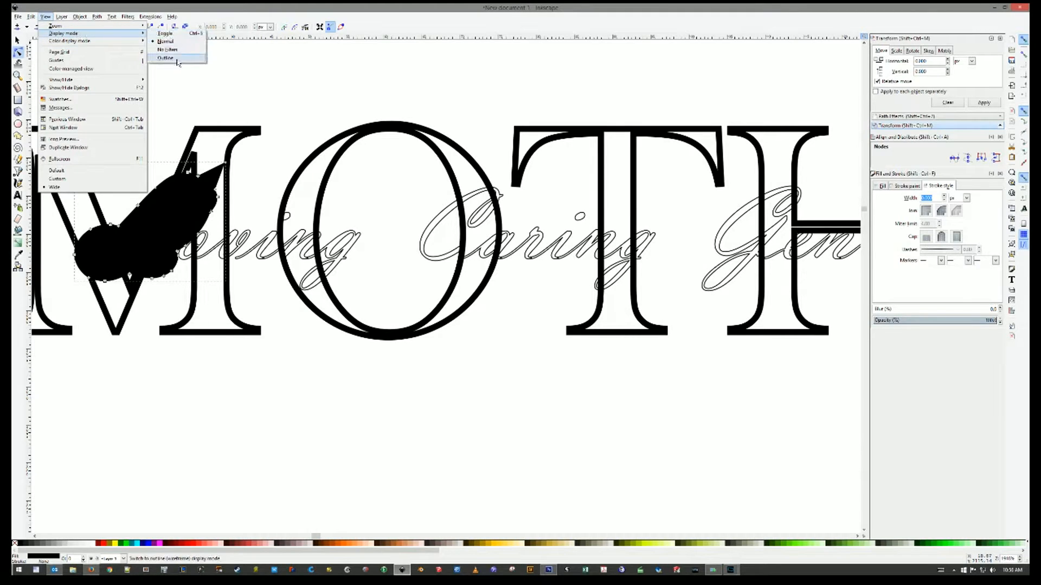
{"action": "left_click", "coordinate": [178, 58]}
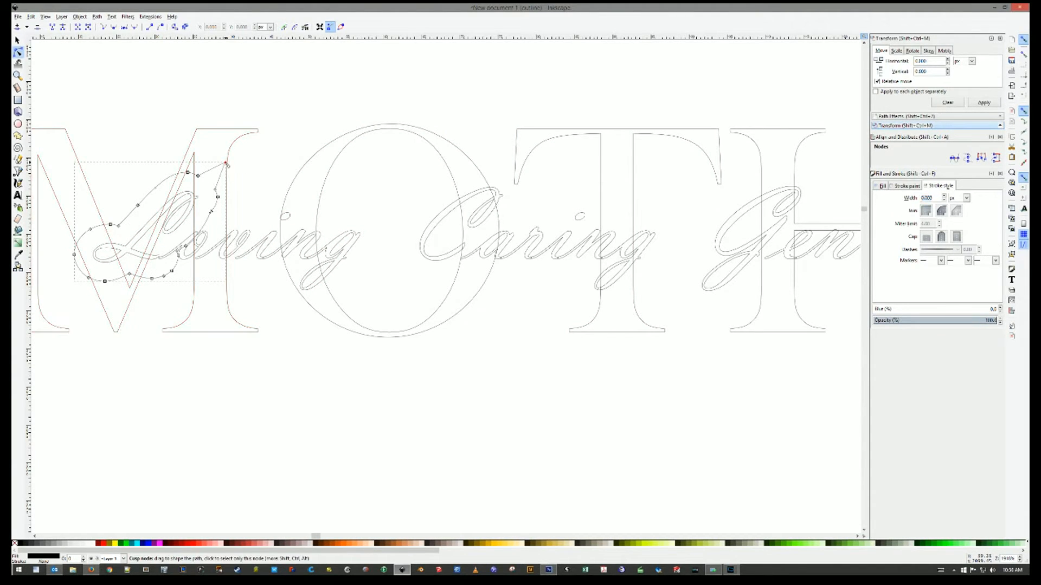
- Try to remove the spike on the wide outline around the L by moving its corner node inward and deleting a node
{"action": "left_click_drag", "start_coordinate": [227, 164], "coordinate": [208, 183]}
{"action": "scroll", "coordinate": [210, 183], "scroll_direction": "up", "scroll_amount": 4, "text": "ctrl"}
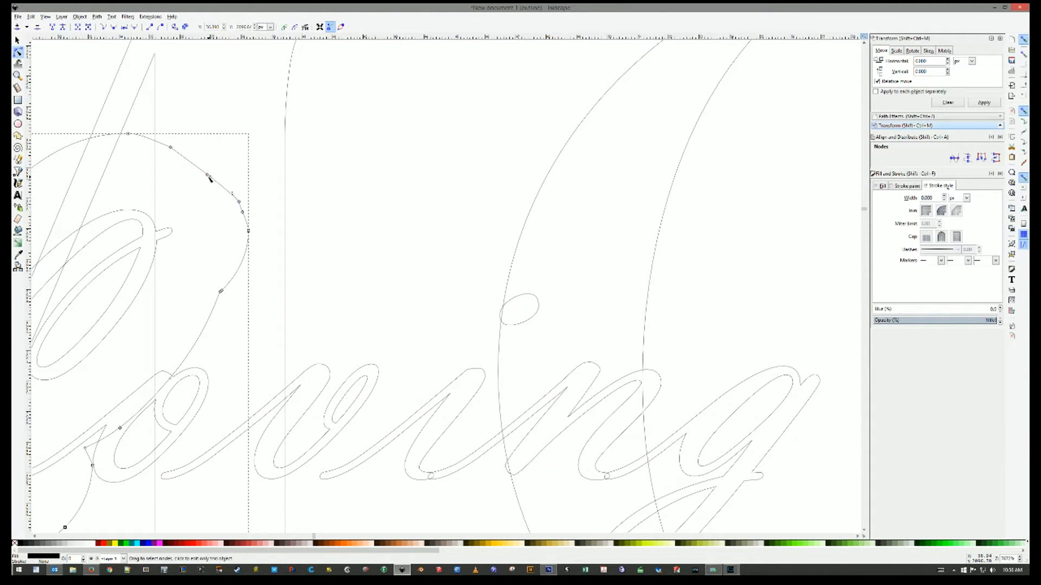
{"action": "left_click", "coordinate": [208, 174]}
{"action": "key", "text": "Delete"}
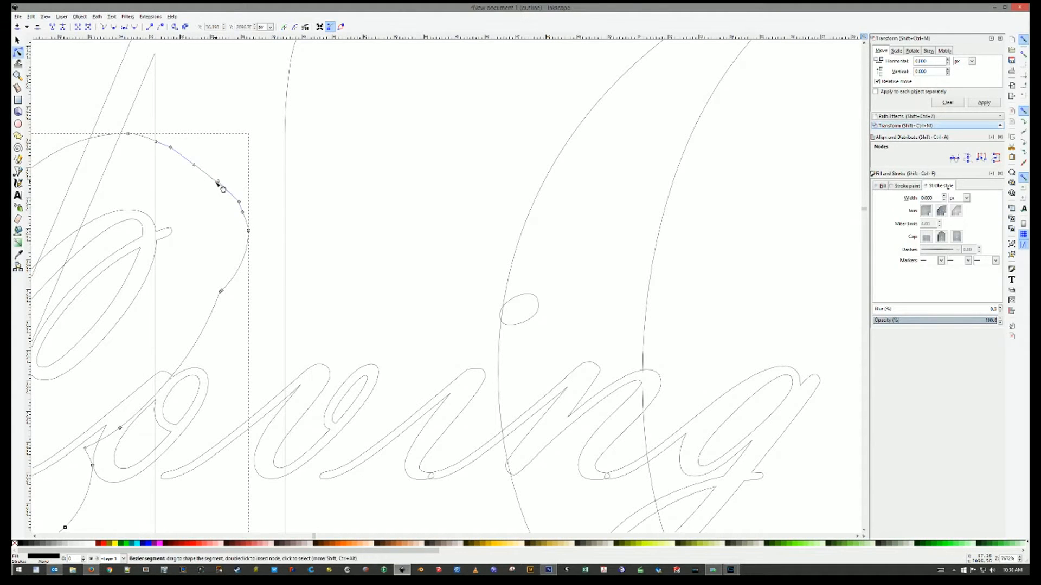
{"action": "scroll", "coordinate": [210, 205], "scroll_direction": "down", "scroll_amount": 4}
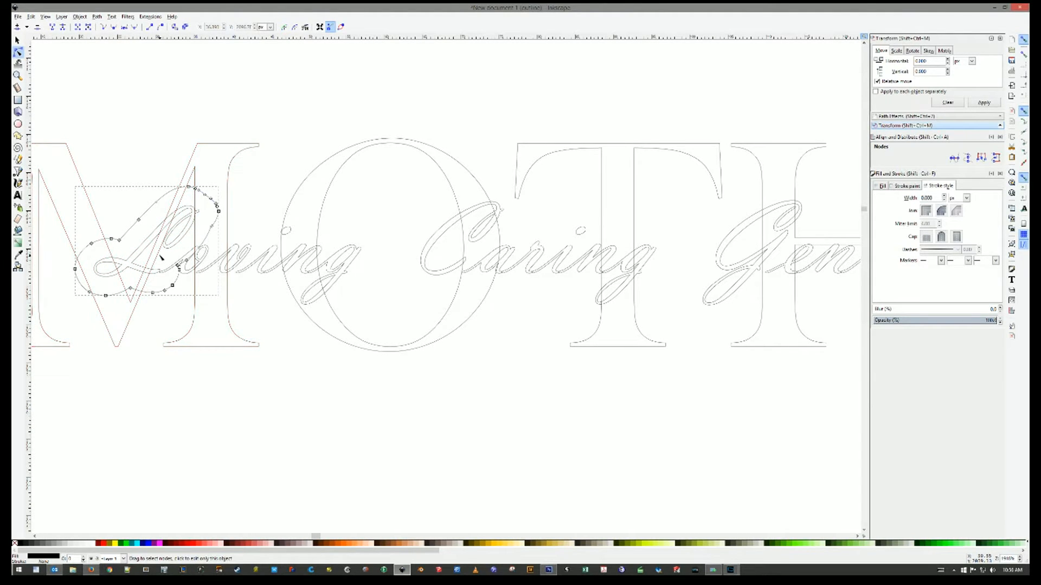
{"action": "key", "text": "Escape"}
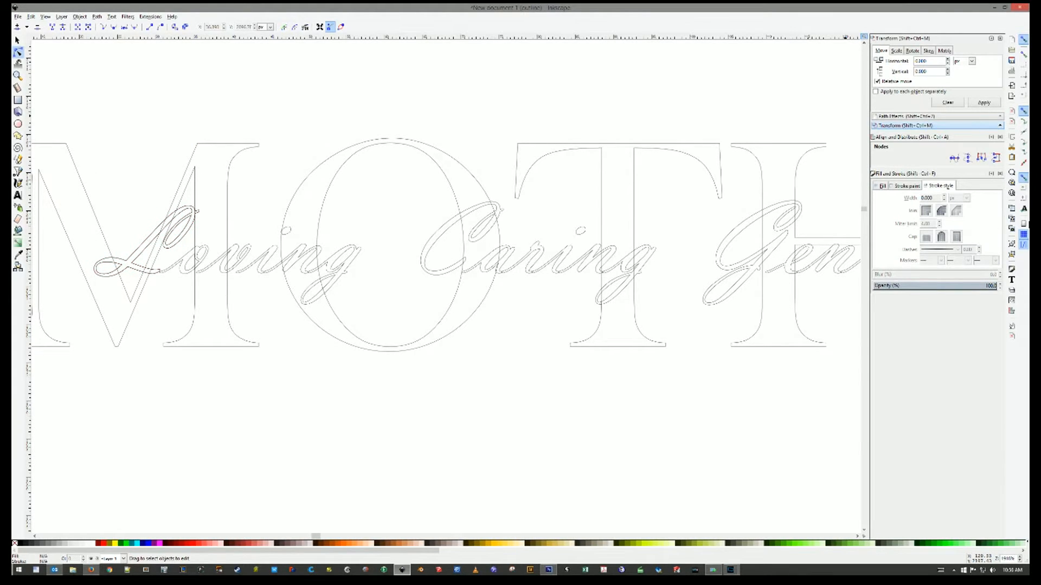
- Set the stroke width of the L copy to 3 px and convert its stroke to a path
{"action": "left_click", "coordinate": [17, 40]}
{"action": "left_click", "coordinate": [133, 259]}
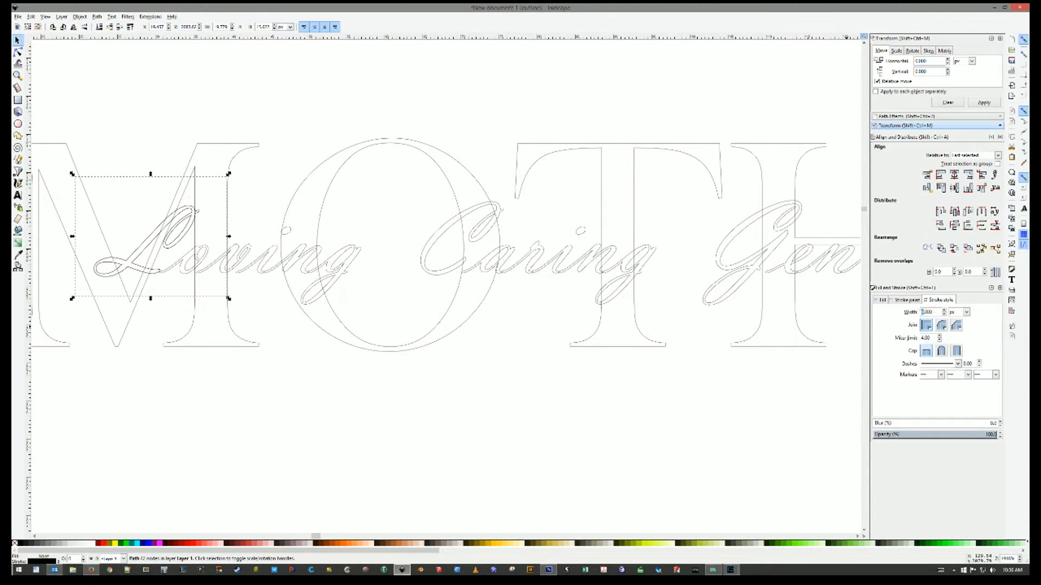
{"action": "type", "text": "3"}
{"action": "key", "text": "Return"}
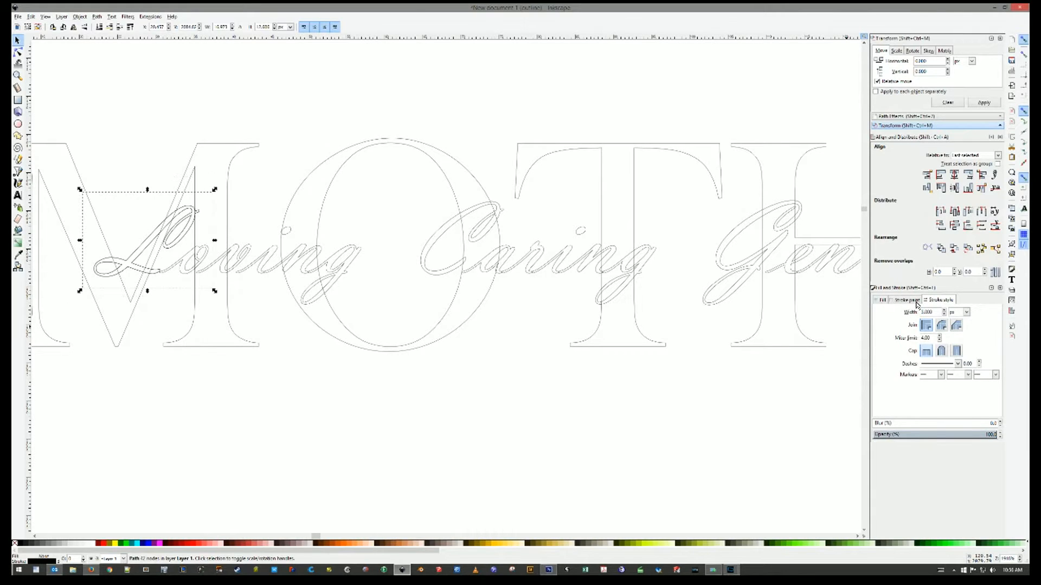
{"action": "left_click", "coordinate": [18, 52]}
{"action": "left_click", "coordinate": [186, 28]}
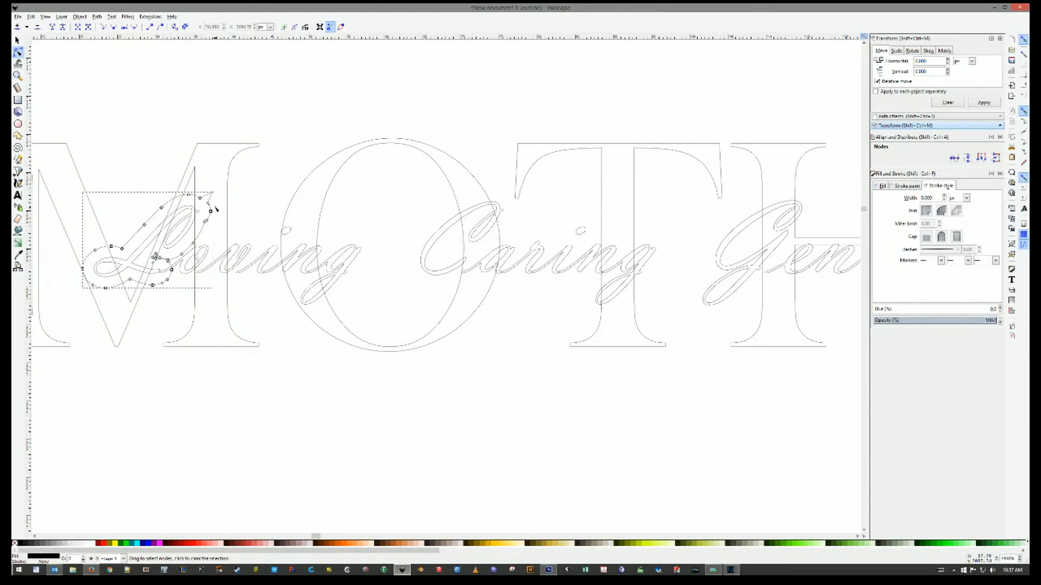
- Try deleting the spike node at the upper tip of the L's offset outline and pulling in the handles to straighten the edge
{"action": "scroll", "coordinate": [230, 183], "scroll_direction": "up", "scroll_amount": 5}
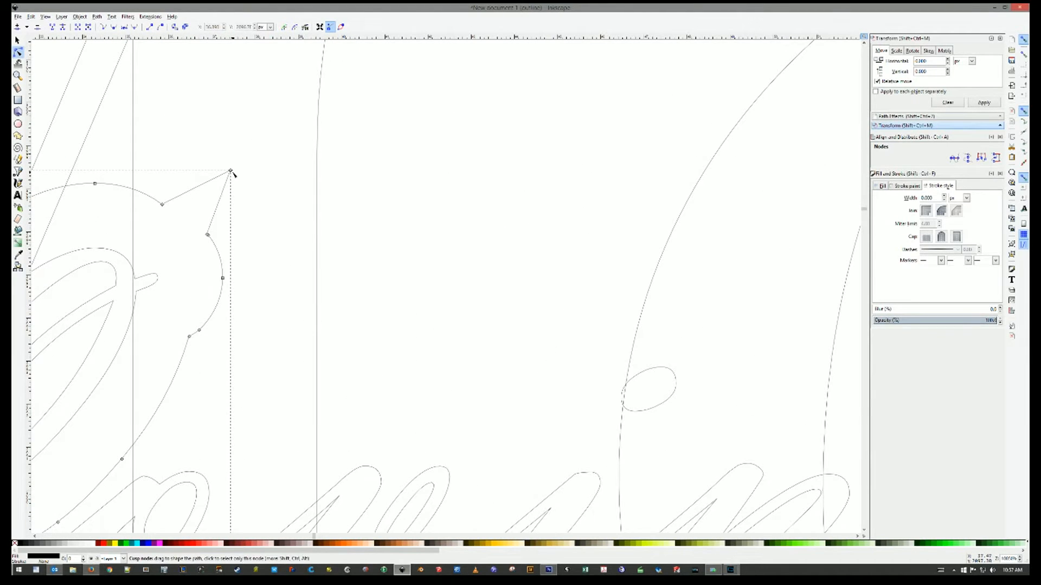
{"action": "left_click", "coordinate": [231, 171]}
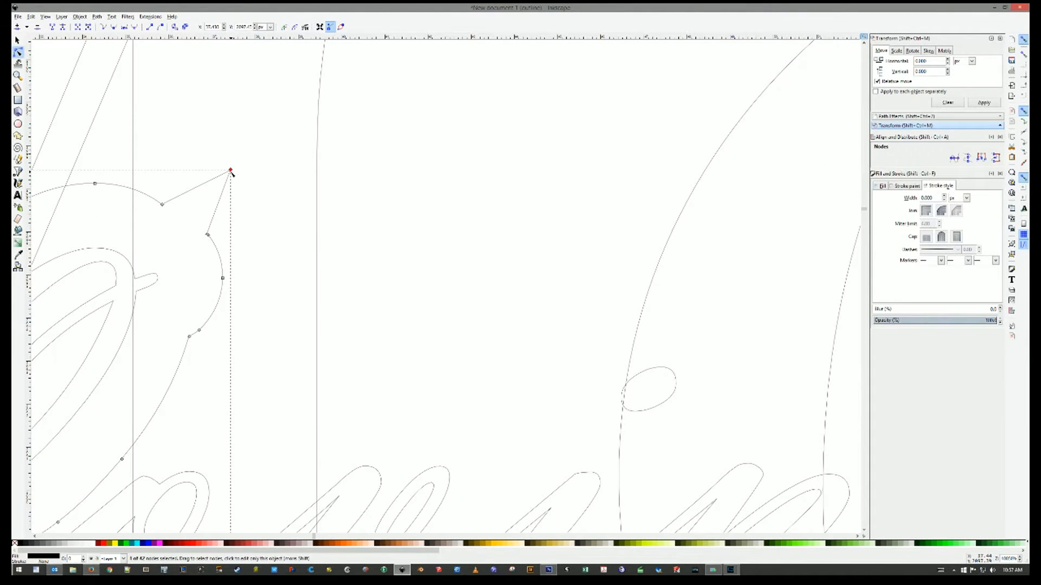
{"action": "key", "text": "Delete"}
{"action": "left_click", "coordinate": [231, 171]}
{"action": "key", "text": "Delete"}
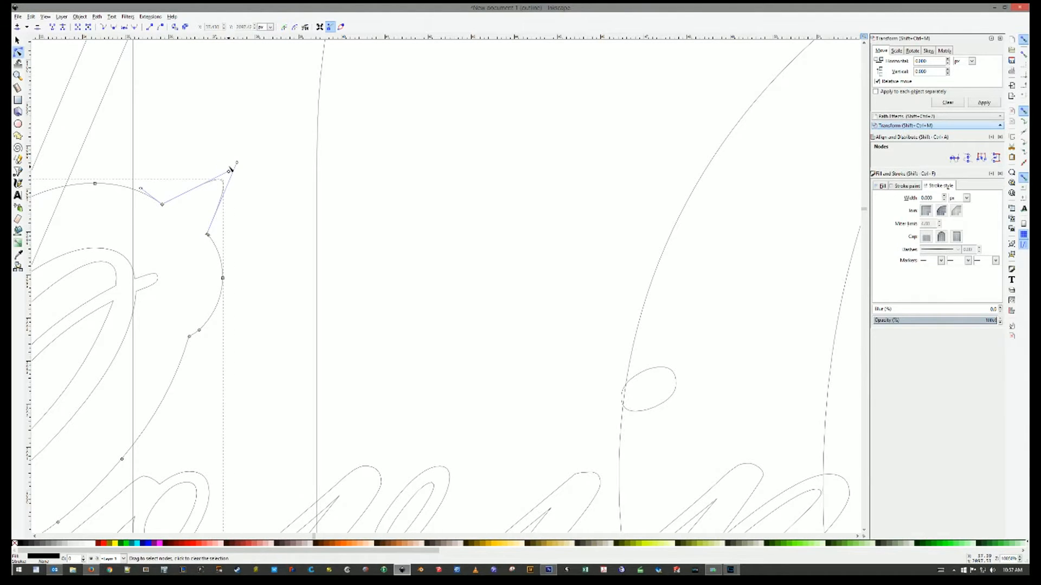
{"action": "left_click_drag", "start_coordinate": [237, 163], "coordinate": [162, 205]}
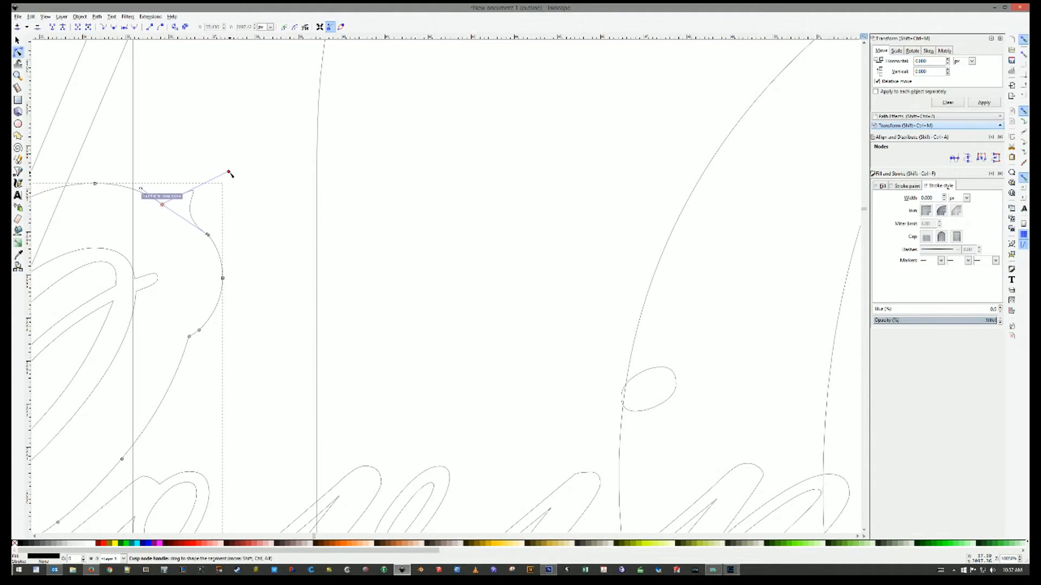
{"action": "left_click_drag", "start_coordinate": [232, 173], "coordinate": [206, 232]}
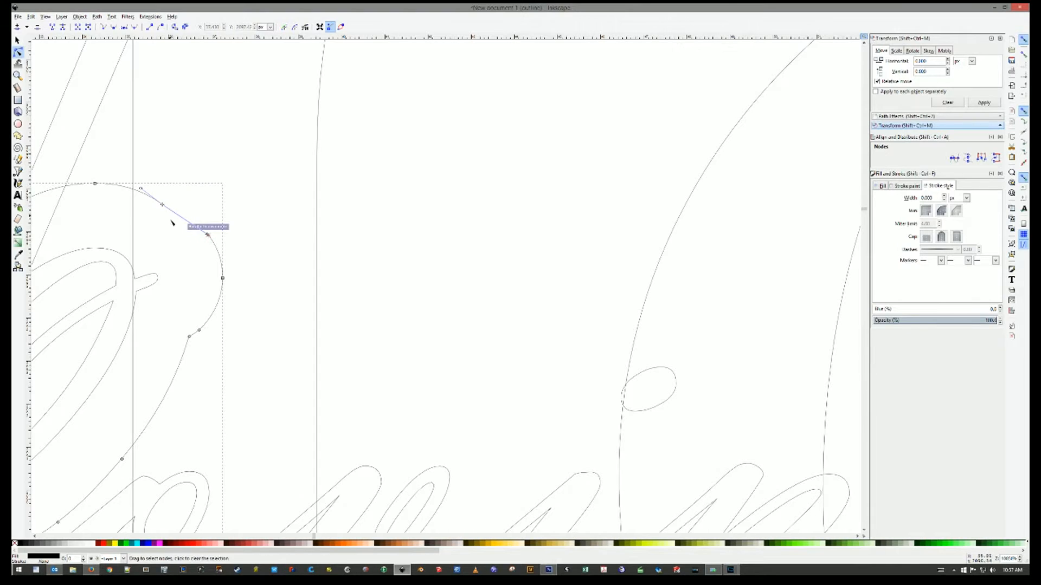
{"action": "left_click", "coordinate": [182, 246]}
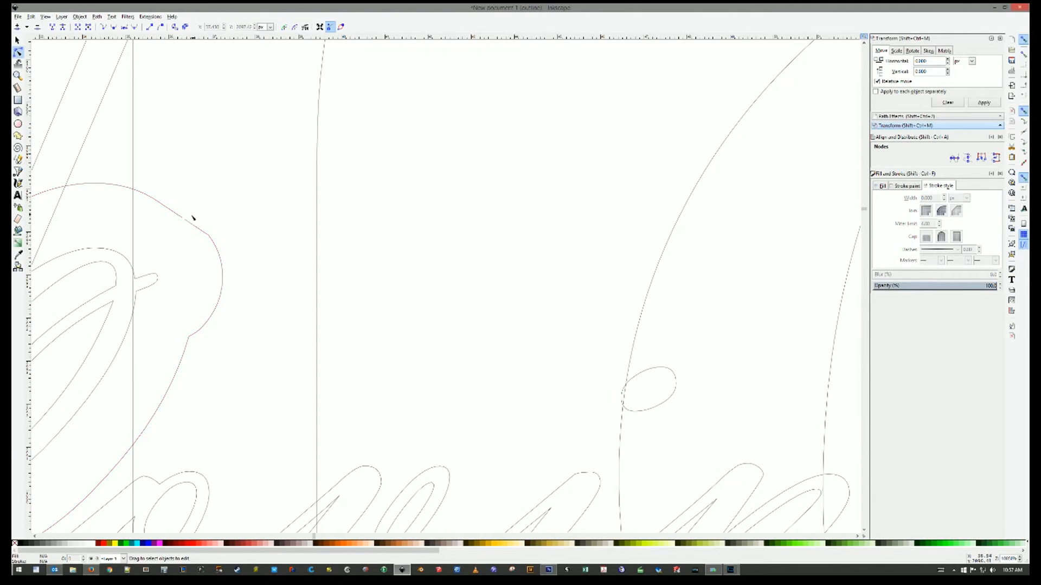
- Flatten the spike on the L's offset outline by moving its corner node between the adjacent nodes and aligning the handles with the edge
{"action": "left_click_drag", "start_coordinate": [191, 231], "coordinate": [230, 173]}
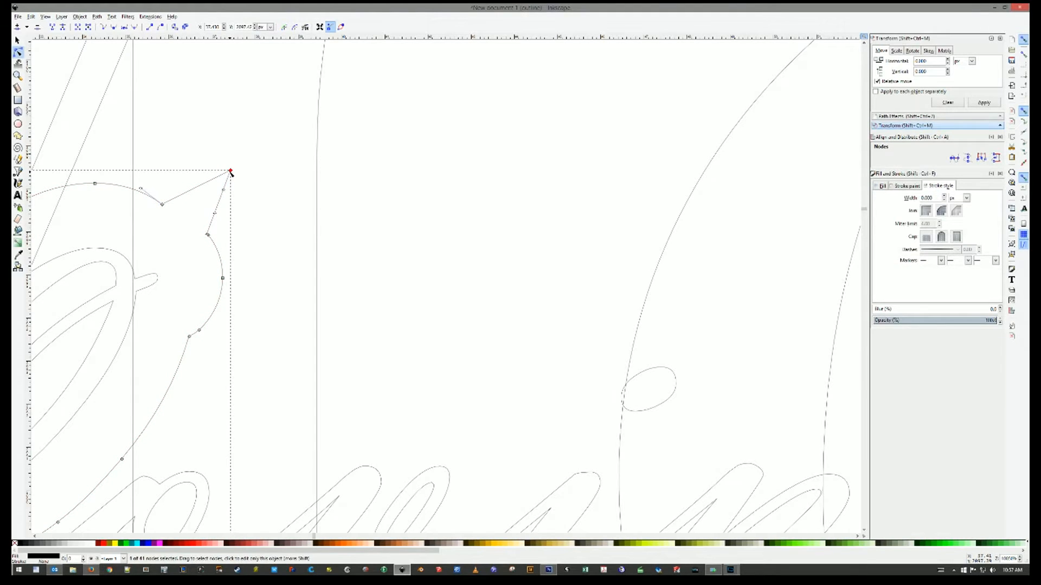
{"action": "left_click_drag", "start_coordinate": [228, 175], "coordinate": [187, 214]}
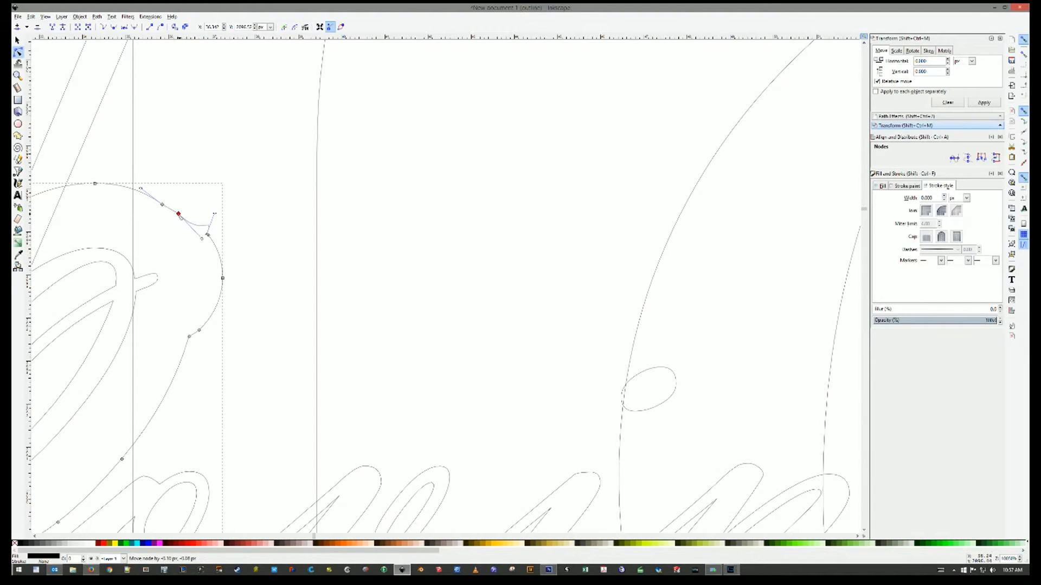
{"action": "key", "text": "ctrl+z"}
{"action": "left_click", "coordinate": [213, 214], "text": "ctrl"}
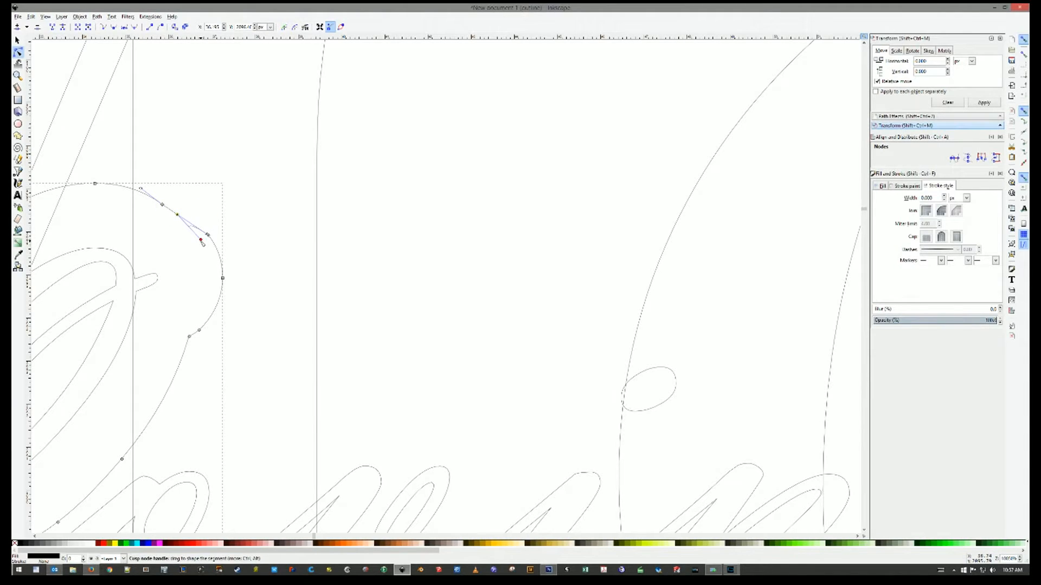
{"action": "left_click_drag", "start_coordinate": [203, 240], "coordinate": [211, 238]}
{"action": "left_click_drag", "start_coordinate": [179, 217], "coordinate": [173, 212]}
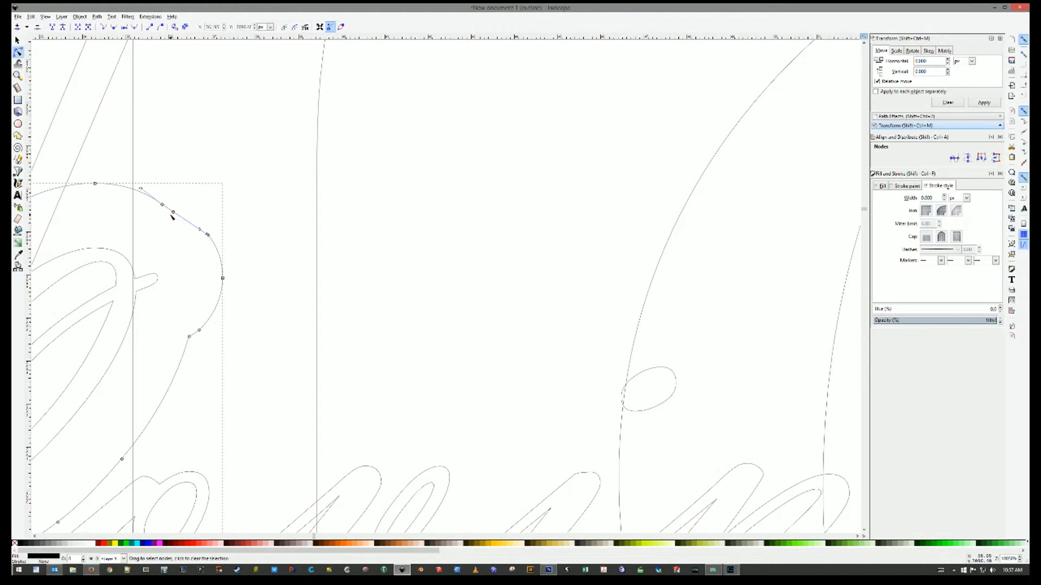
{"action": "left_click", "coordinate": [194, 243]}
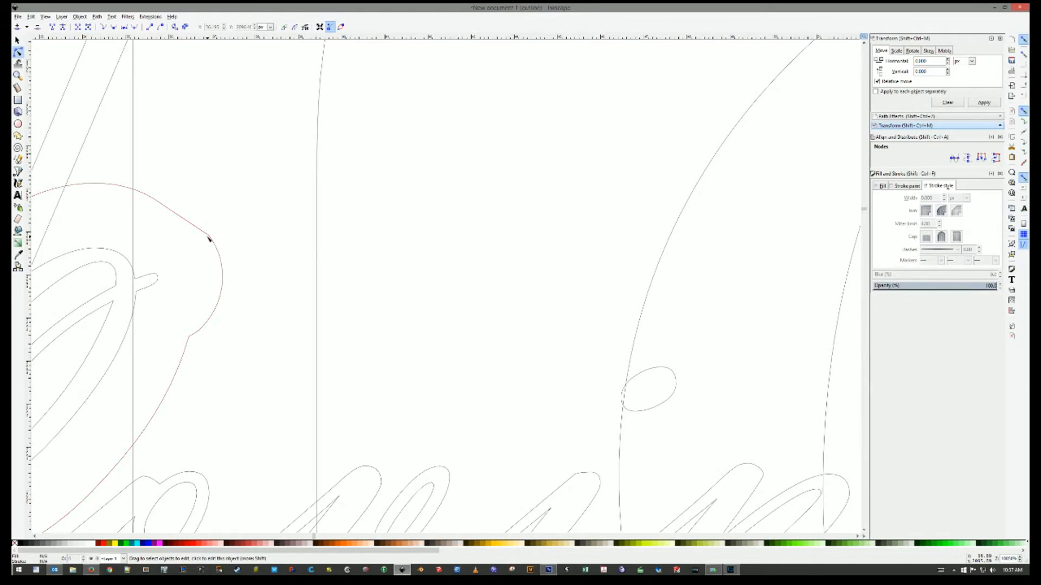
{"action": "left_click", "coordinate": [210, 237]}
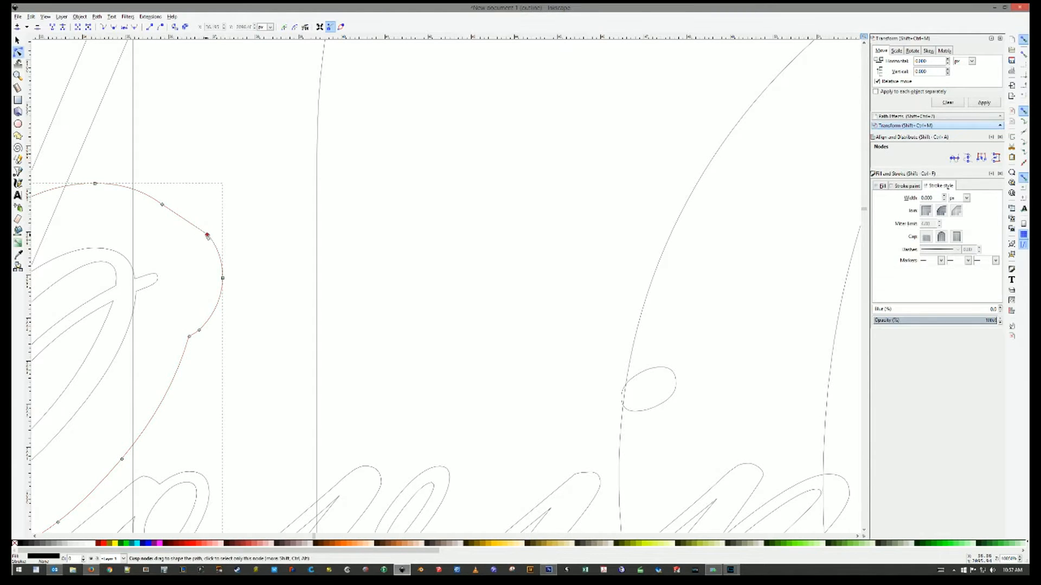
{"action": "left_click", "coordinate": [207, 235]}
{"action": "left_click", "coordinate": [204, 248]}
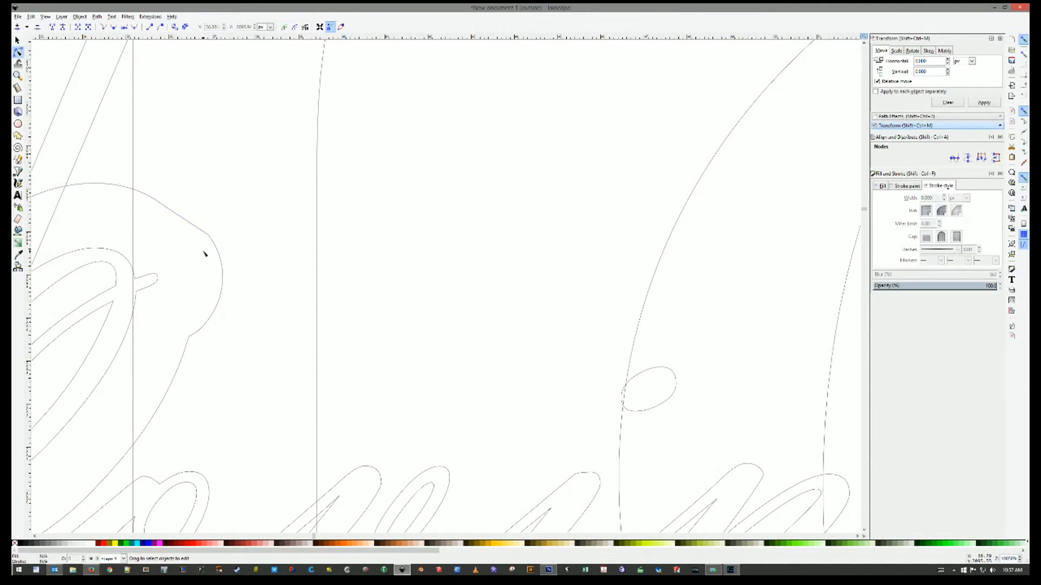
- Nudge the corner node at the upper tip of the L's offset outline slightly to smooth the curve
{"action": "left_click", "coordinate": [211, 238]}
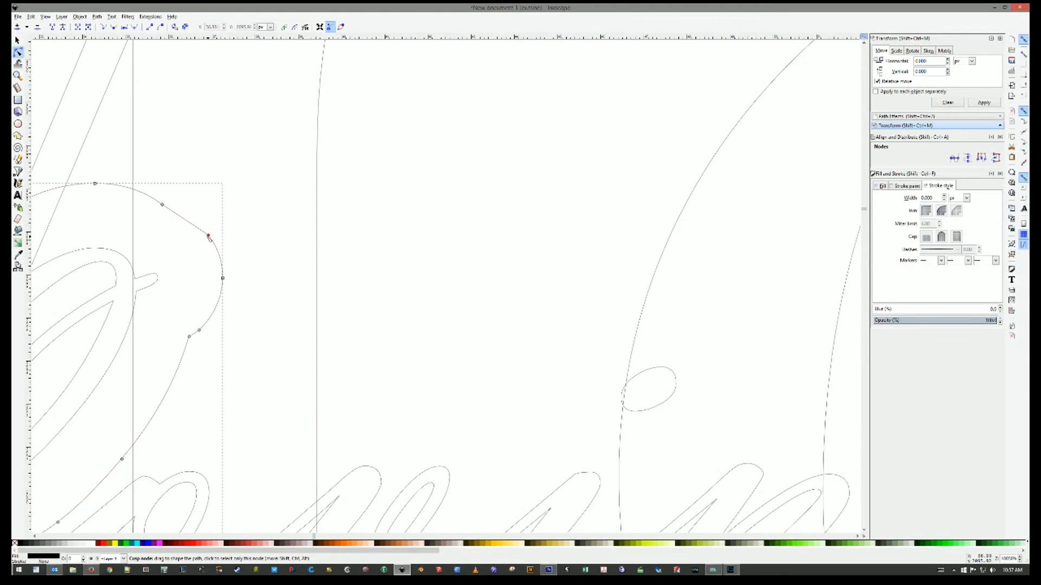
{"action": "left_click_drag", "start_coordinate": [209, 237], "coordinate": [208, 239]}
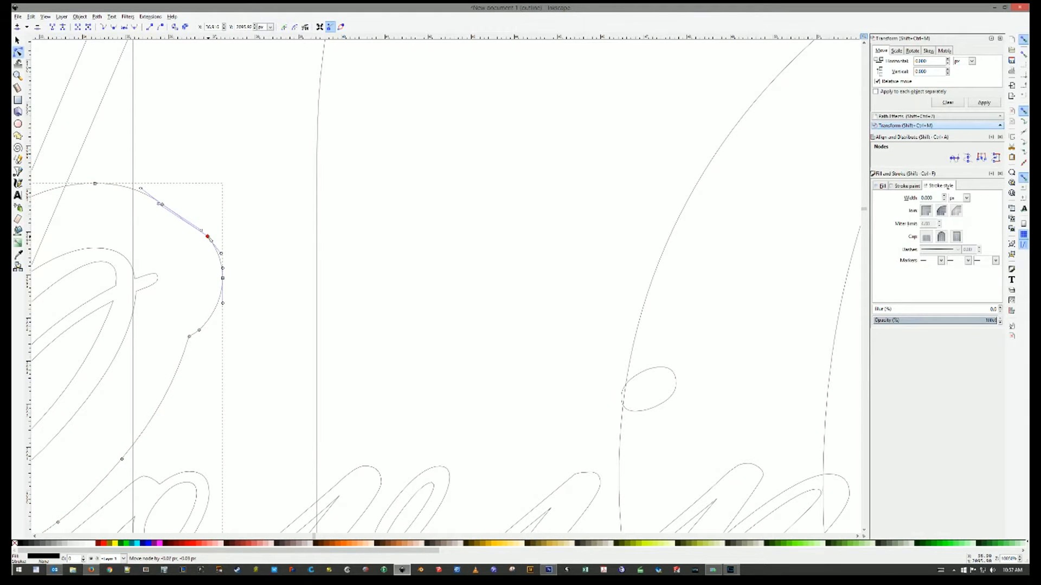
{"action": "left_click", "coordinate": [191, 259]}
- Ungroup the MOTHER letters into separate paths
{"action": "scroll", "coordinate": [188, 260], "scroll_direction": "down", "scroll_amount": 4}
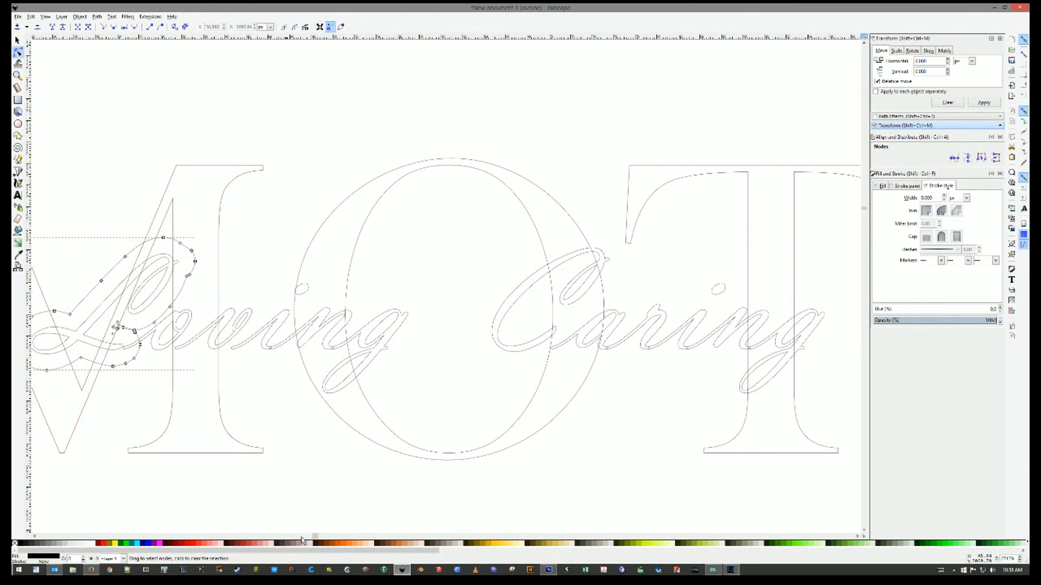
{"action": "left_click", "coordinate": [36, 536]}
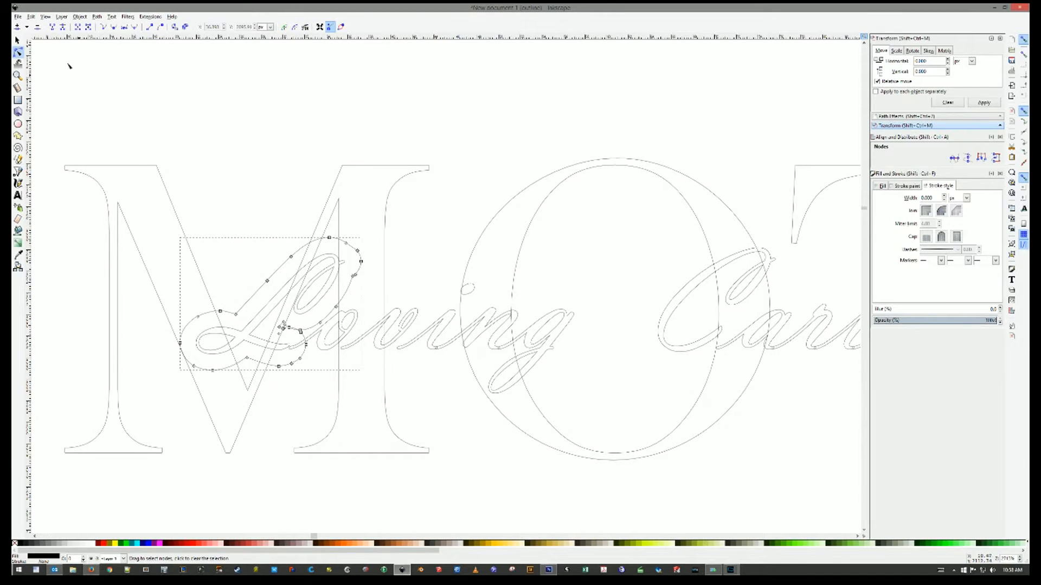
{"action": "key", "text": "s"}
{"action": "right_click", "coordinate": [401, 169]}
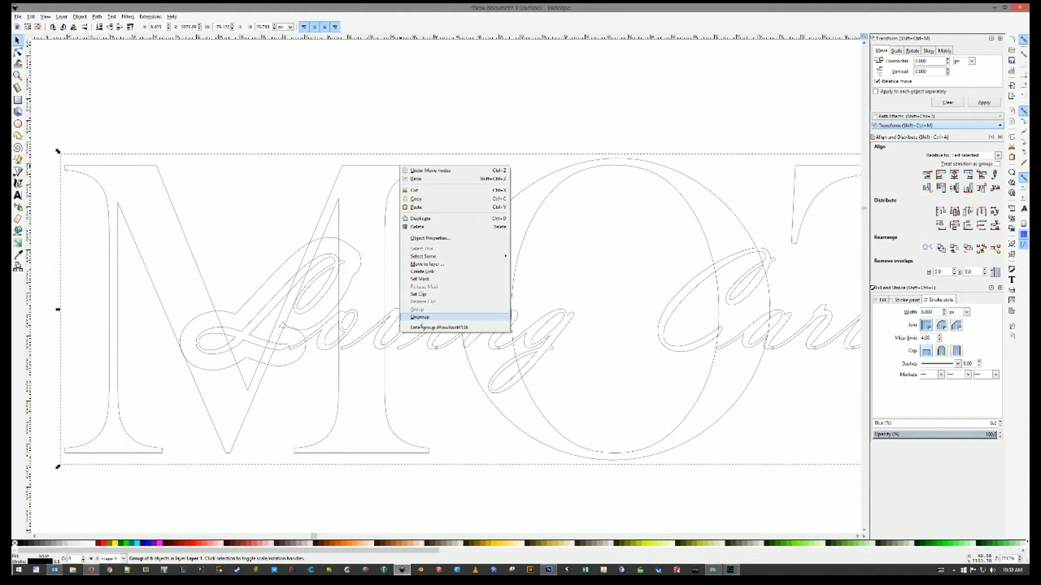
{"action": "left_click", "coordinate": [421, 318]}
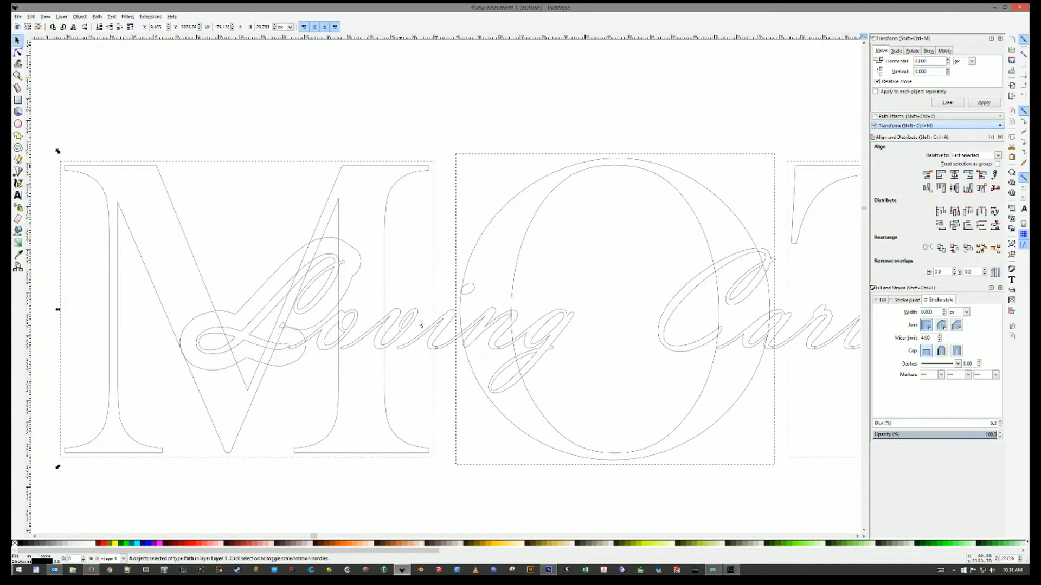
- Subtract the L's offset outline from the letter M with a Difference operation
{"action": "left_click", "coordinate": [338, 175]}
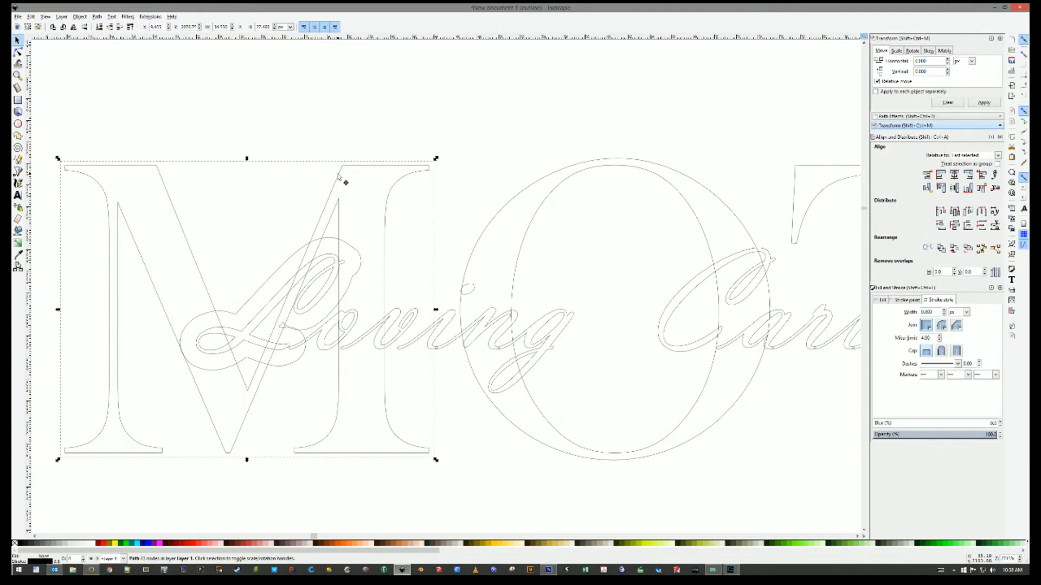
{"action": "left_click", "coordinate": [293, 255], "text": "shift"}
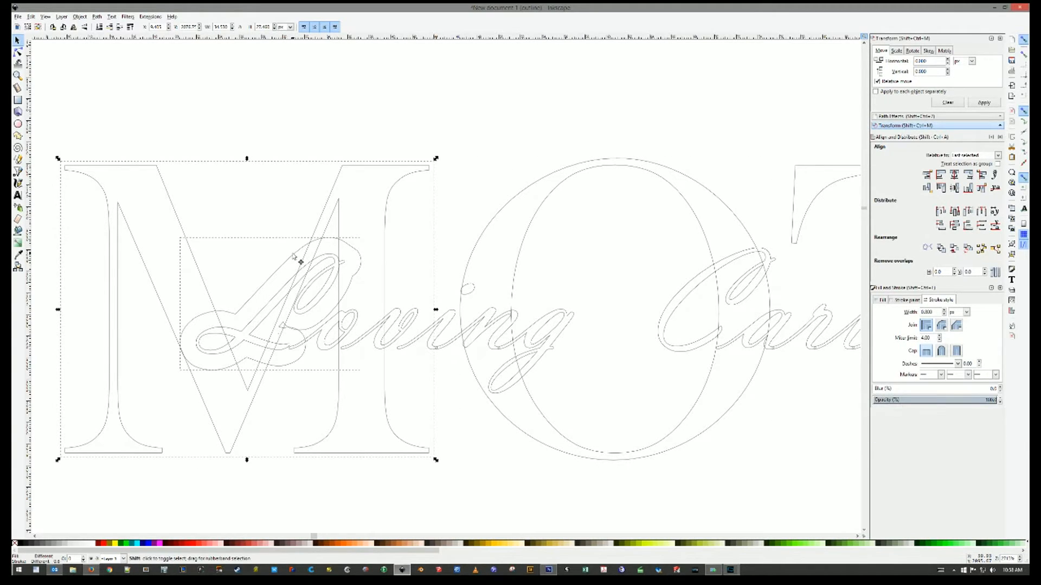
{"action": "left_click", "coordinate": [97, 17]}
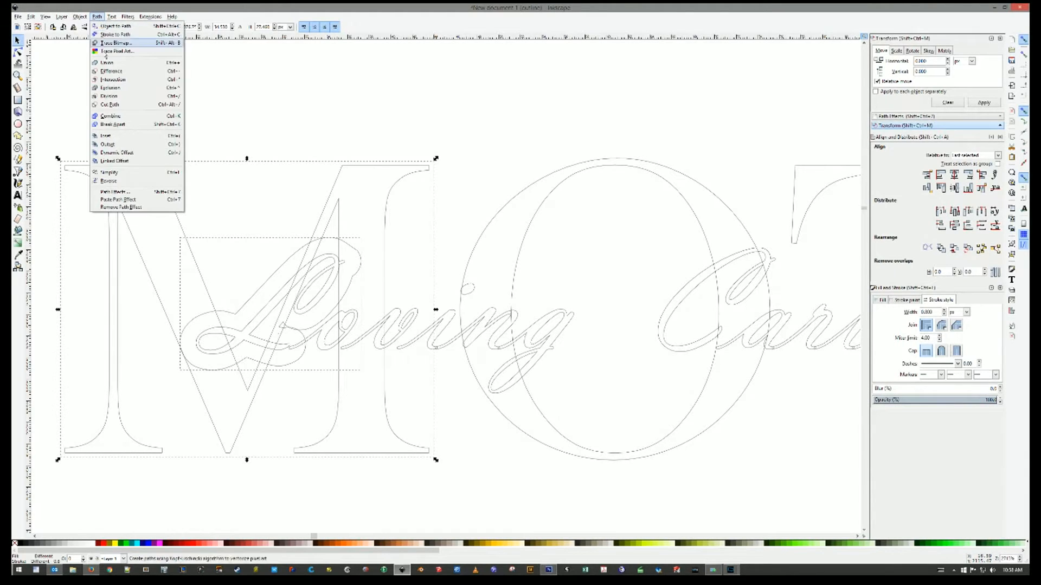
{"action": "left_click", "coordinate": [110, 72]}
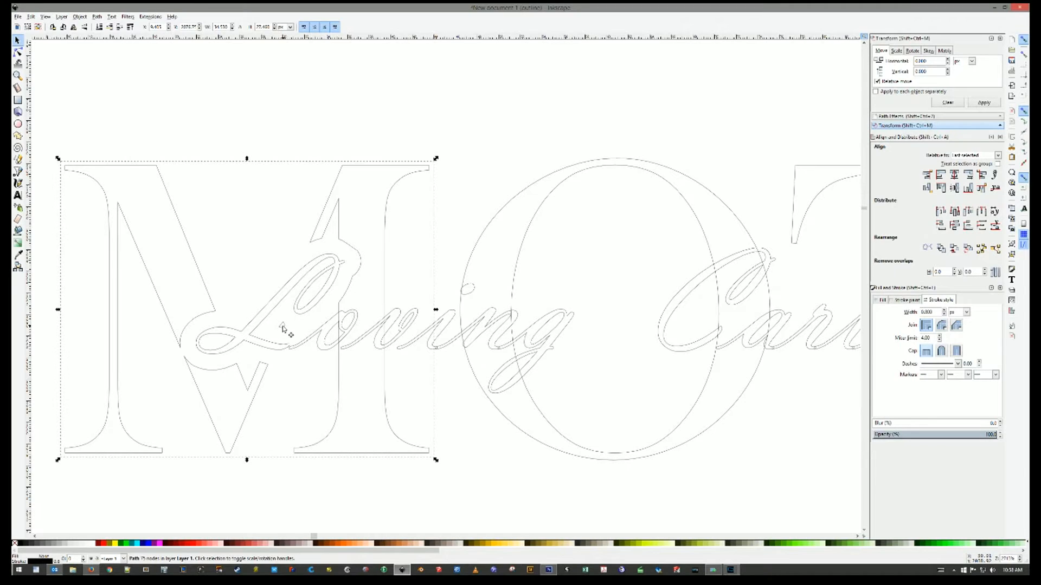
- Select all six MOTHER letters together and set their stroke colour to red (ff0000ff)
{"action": "left_click", "coordinate": [617, 159], "text": "shift"}
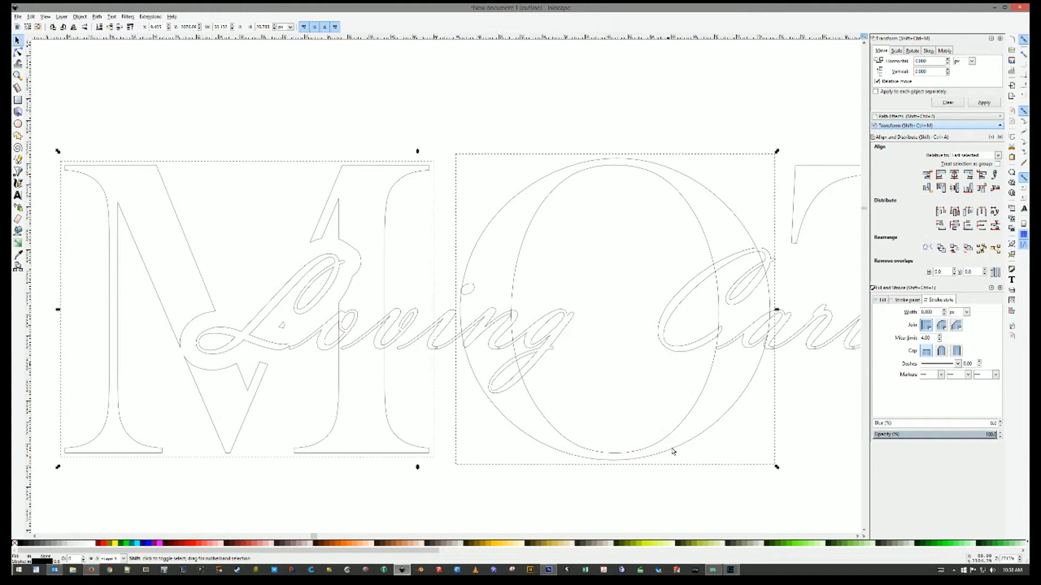
{"action": "scroll", "coordinate": [673, 451], "scroll_direction": "down", "scroll_amount": 3, "text": "ctrl"}
{"action": "left_click", "coordinate": [718, 462], "text": "shift"}
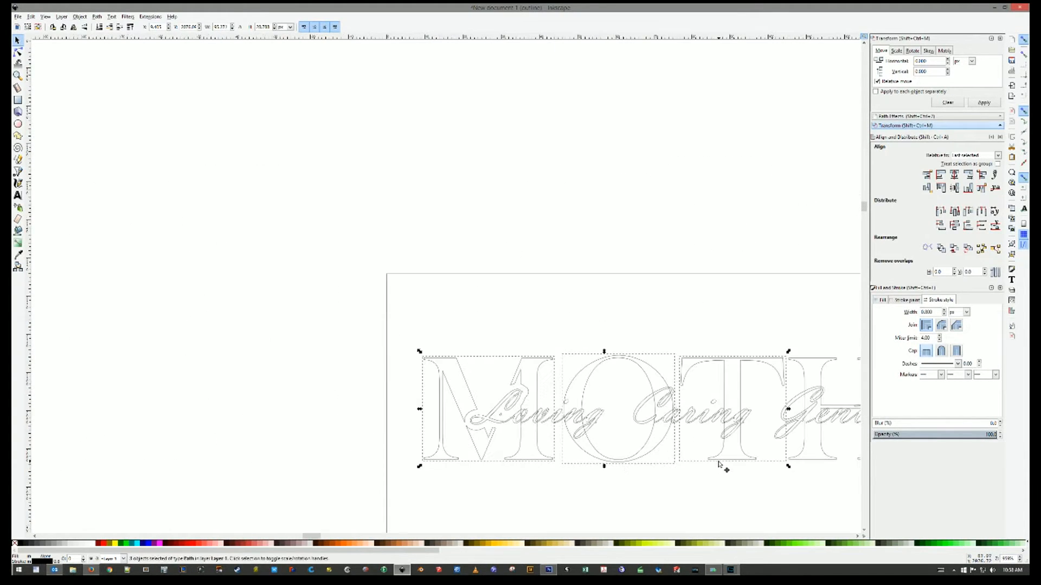
{"action": "left_click_drag", "start_coordinate": [307, 536], "coordinate": [316, 540]}
{"action": "left_click", "coordinate": [363, 462], "text": "shift"}
{"action": "left_click", "coordinate": [485, 460], "text": "shift"}
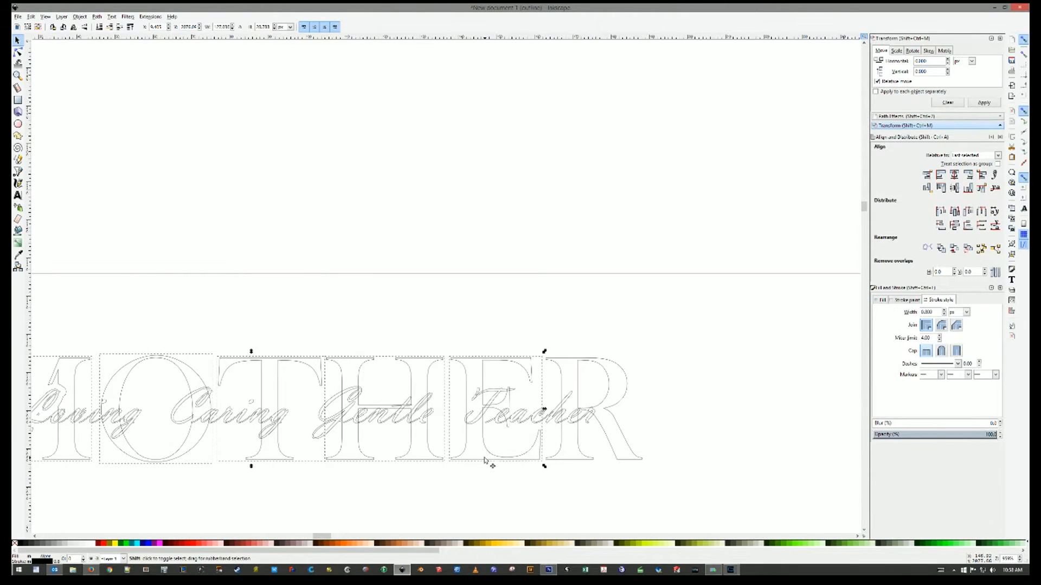
{"action": "left_click", "coordinate": [556, 457], "text": "shift"}
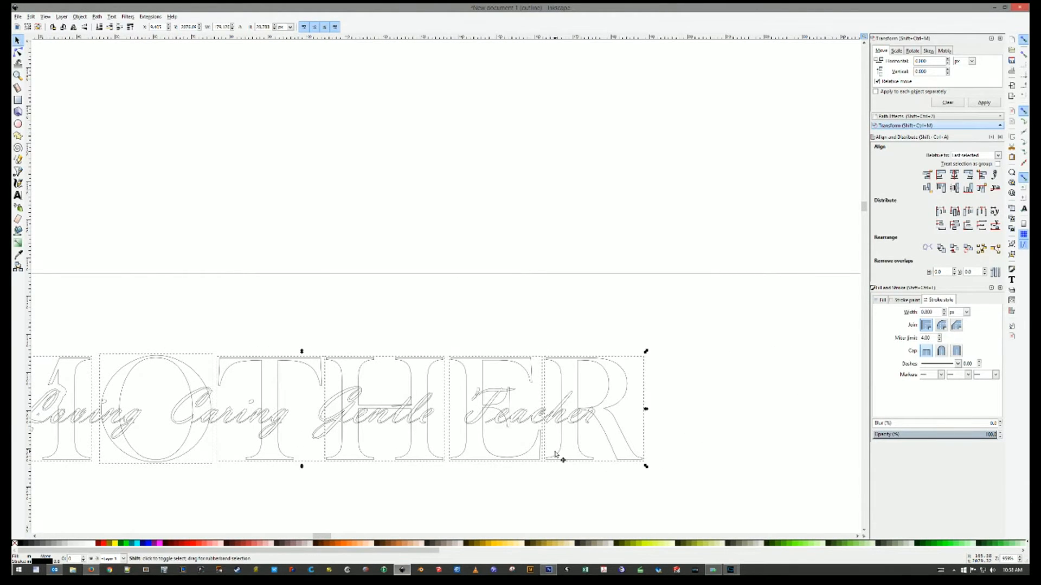
{"action": "left_click", "coordinate": [899, 300]}
{"action": "left_click_drag", "start_coordinate": [965, 351], "coordinate": [976, 350]}
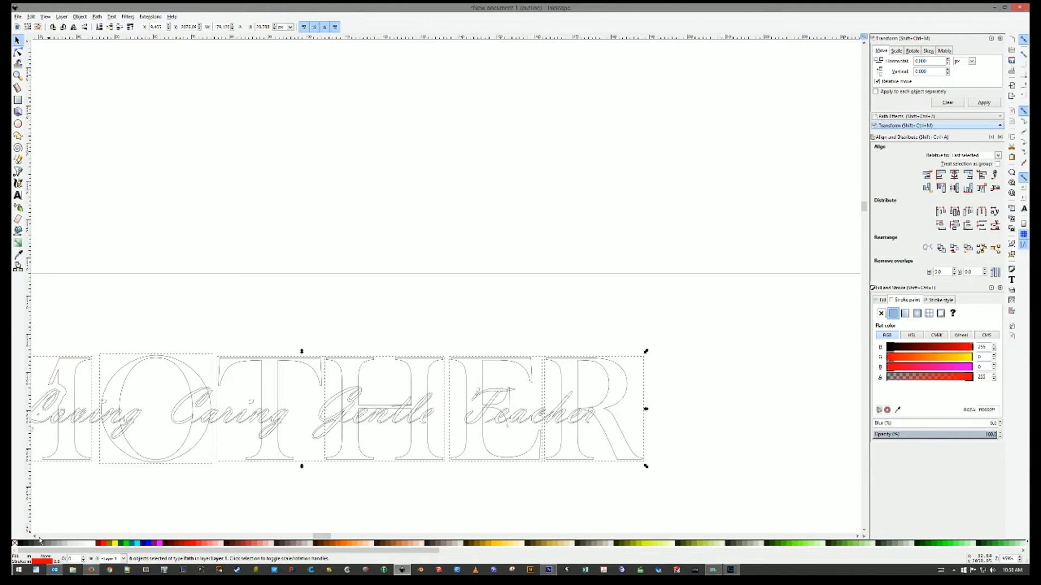
- Make a pasted copy of the script letter o in Loving
{"action": "scroll", "coordinate": [40, 540], "scroll_direction": "left", "scroll_amount": 6}
{"action": "scroll", "coordinate": [331, 442], "scroll_direction": "up", "scroll_amount": 2, "text": "ctrl"}
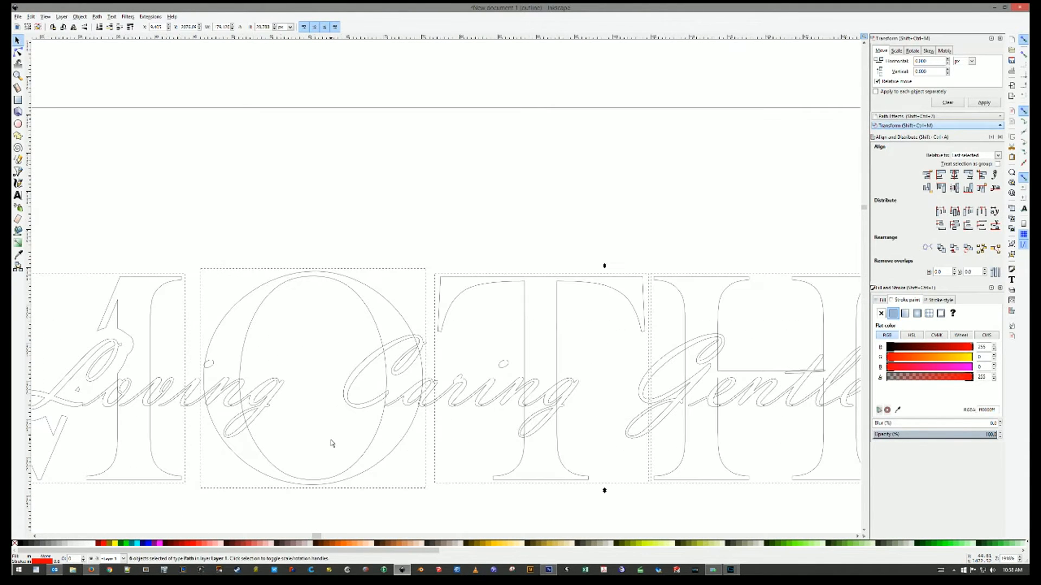
{"action": "scroll", "coordinate": [35, 539], "scroll_direction": "left", "scroll_amount": 3}
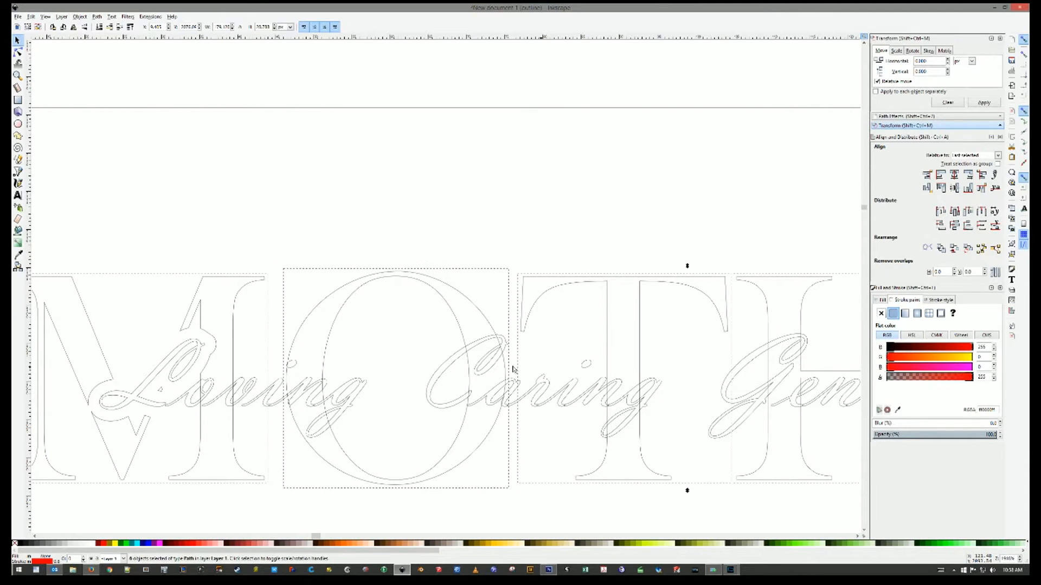
{"action": "left_click", "coordinate": [290, 252]}
{"action": "left_click", "coordinate": [199, 402]}
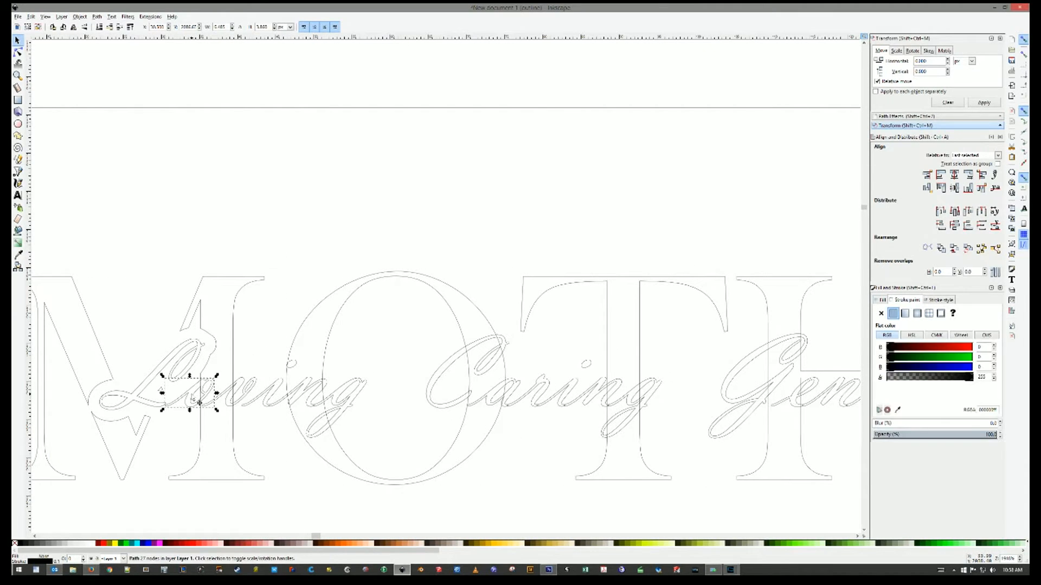
{"action": "key", "text": "ctrl+c"}
{"action": "key", "text": "ctrl+v"}
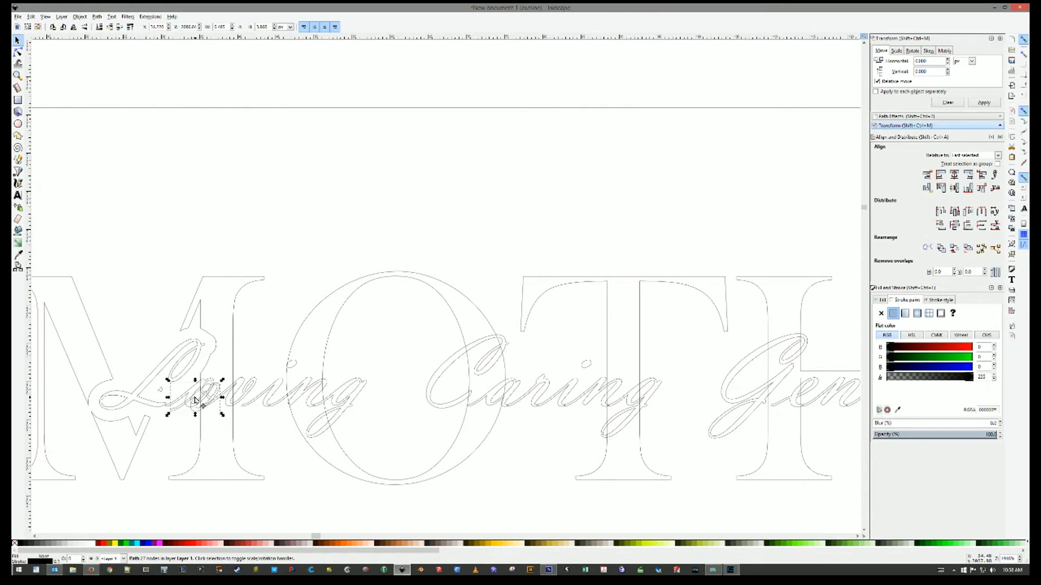
- Align the copied o with the original o by centring both horizontally and vertically
{"action": "left_click", "coordinate": [205, 384], "text": "shift"}
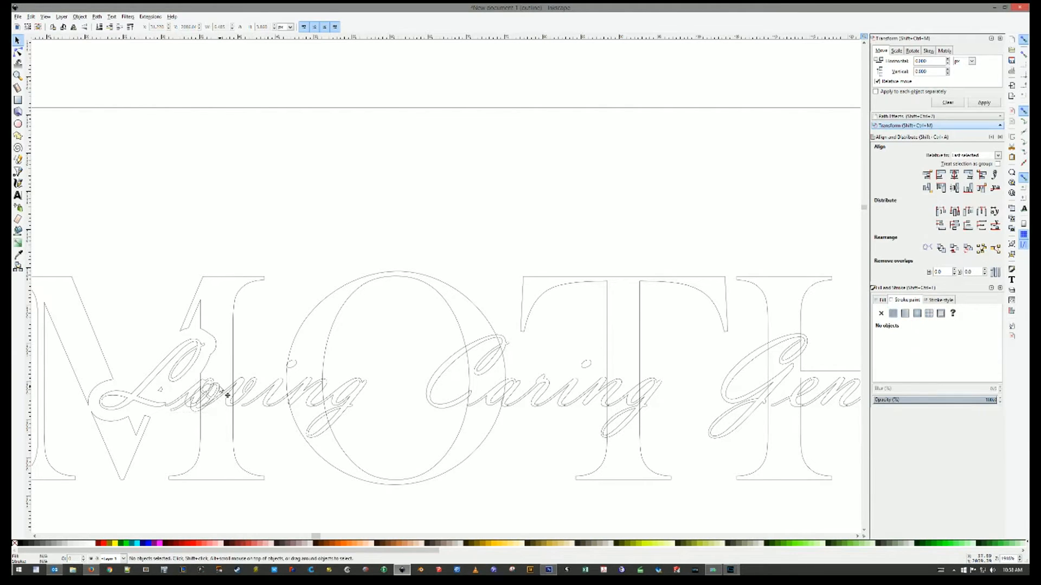
{"action": "left_click", "coordinate": [217, 386]}
{"action": "left_click", "coordinate": [214, 382], "text": "shift"}
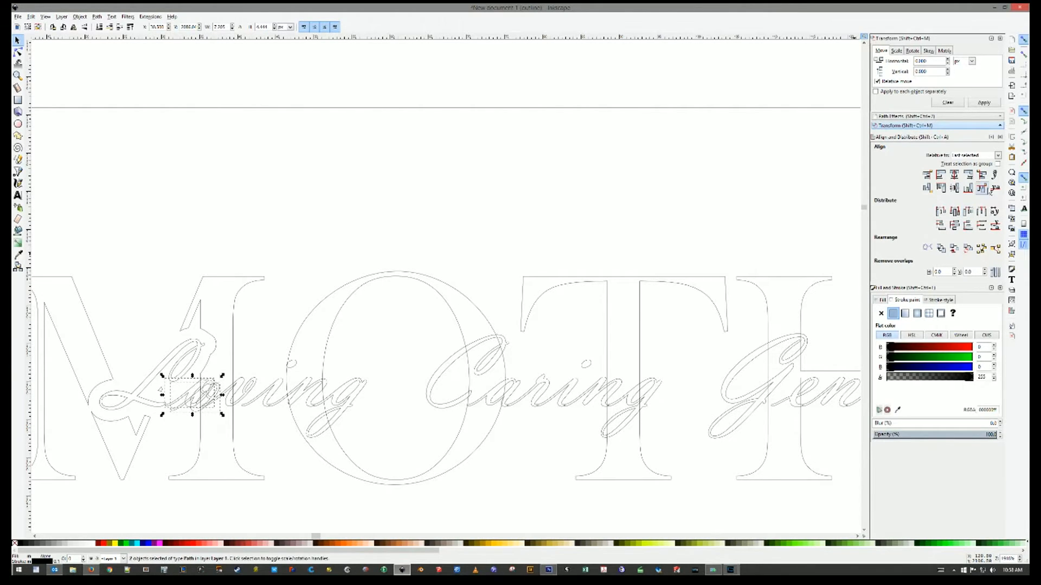
{"action": "left_click", "coordinate": [954, 175]}
{"action": "left_click", "coordinate": [954, 187]}
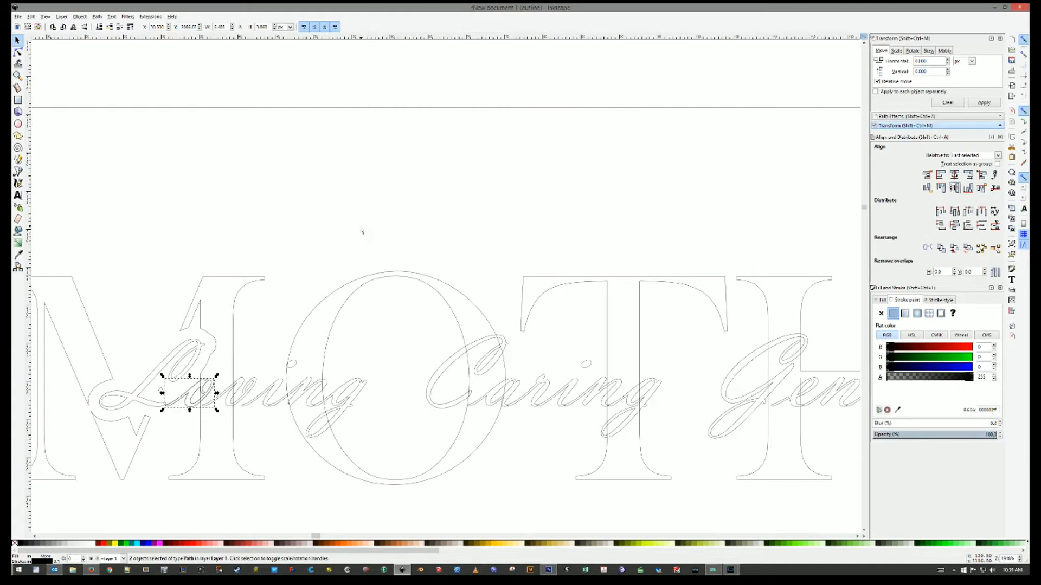
- Set the stroke width of the o copy to 3 px and convert its stroke to a path
{"action": "left_click", "coordinate": [206, 387]}
{"action": "left_click", "coordinate": [194, 399]}
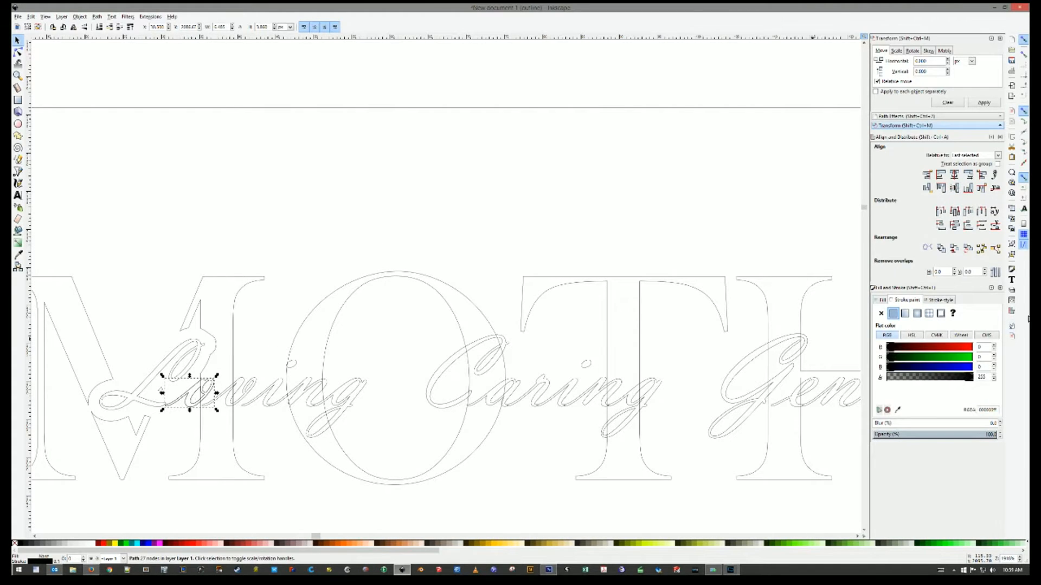
{"action": "left_click", "coordinate": [943, 300]}
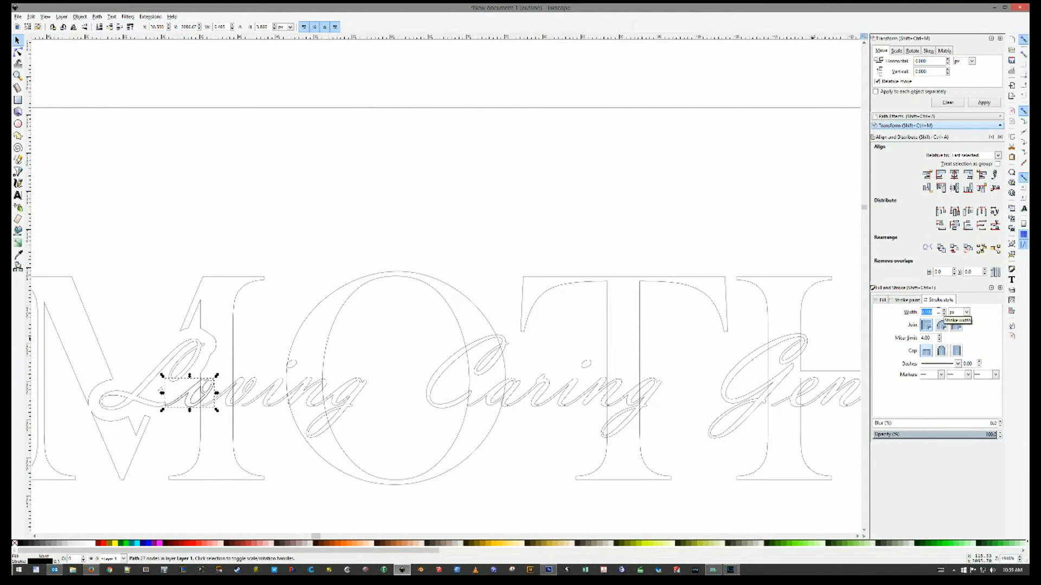
{"action": "type", "text": "3"}
{"action": "key", "text": "Return"}
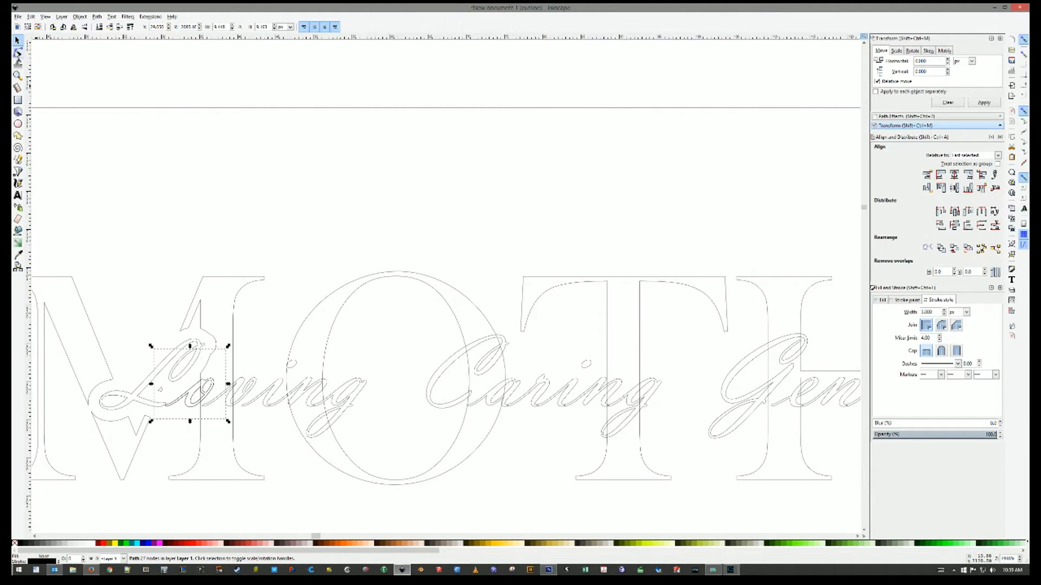
{"action": "left_click", "coordinate": [17, 52]}
{"action": "left_click", "coordinate": [187, 26]}
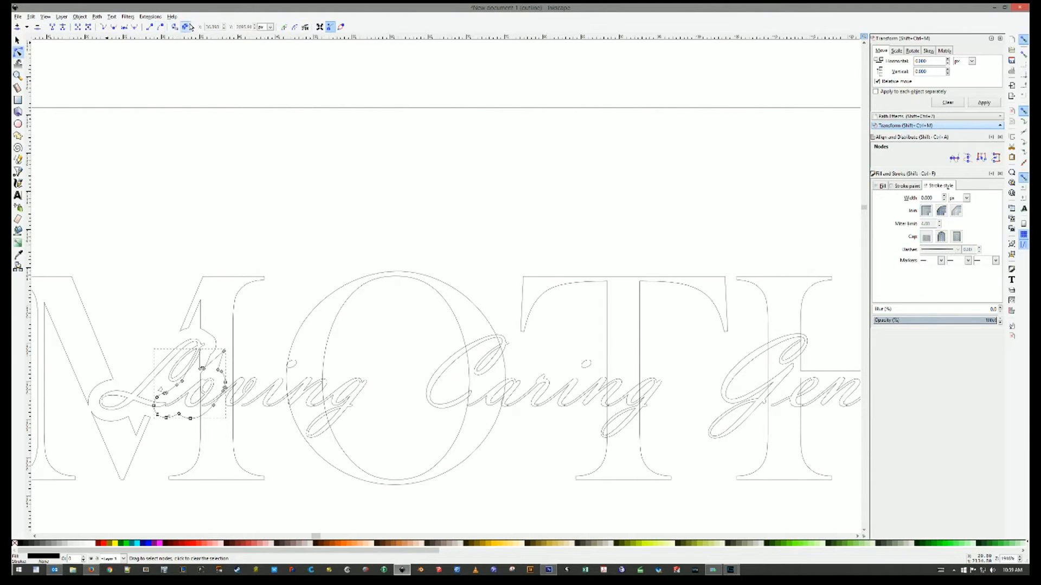
- Flatten the spikes at the top of the o's offset outline by moving their corner nodes inward onto the curve
{"action": "left_click_drag", "start_coordinate": [224, 353], "coordinate": [215, 372]}
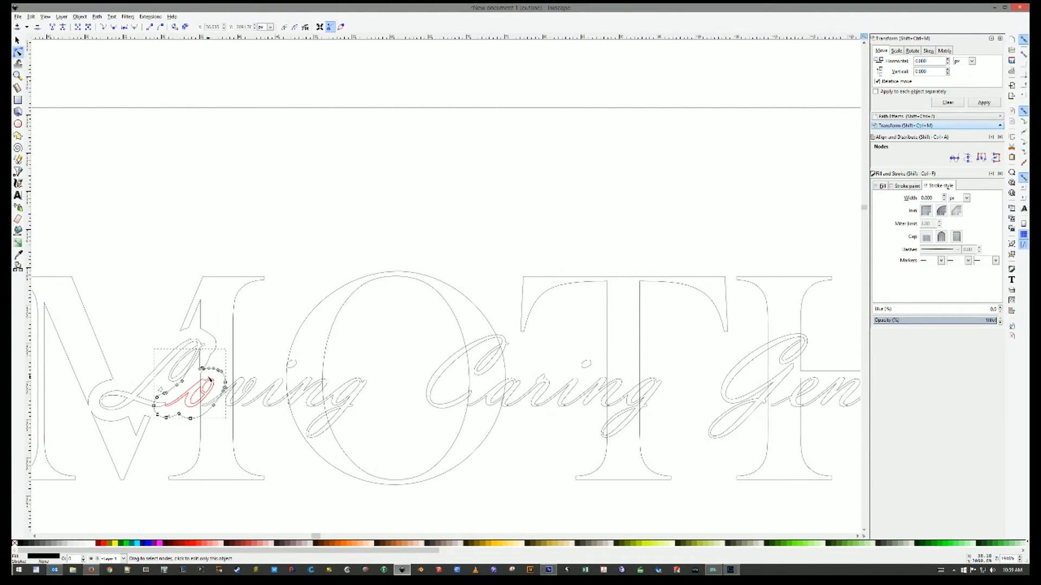
{"action": "left_click", "coordinate": [247, 288]}
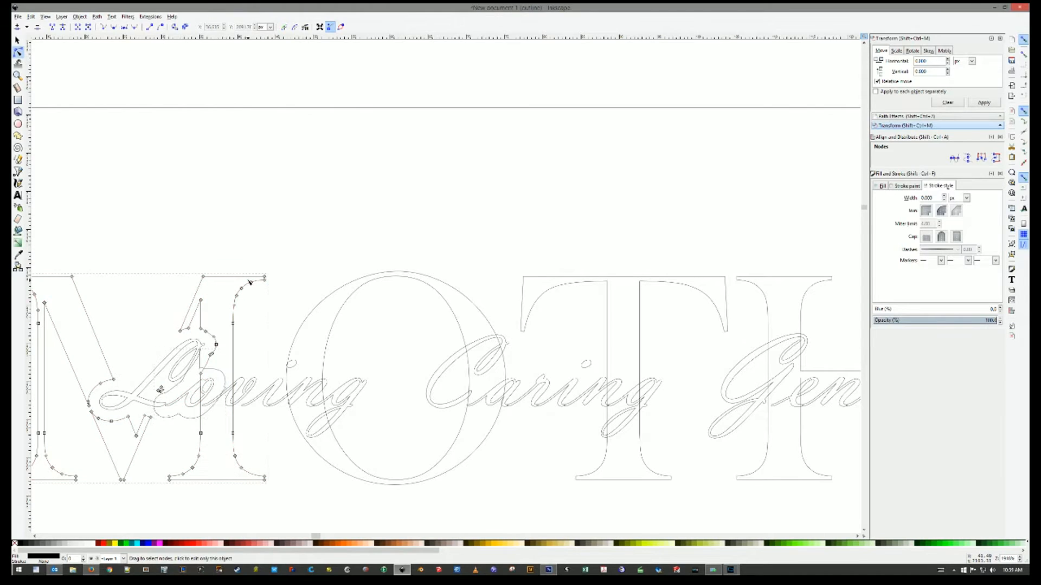
{"action": "left_click", "coordinate": [222, 374]}
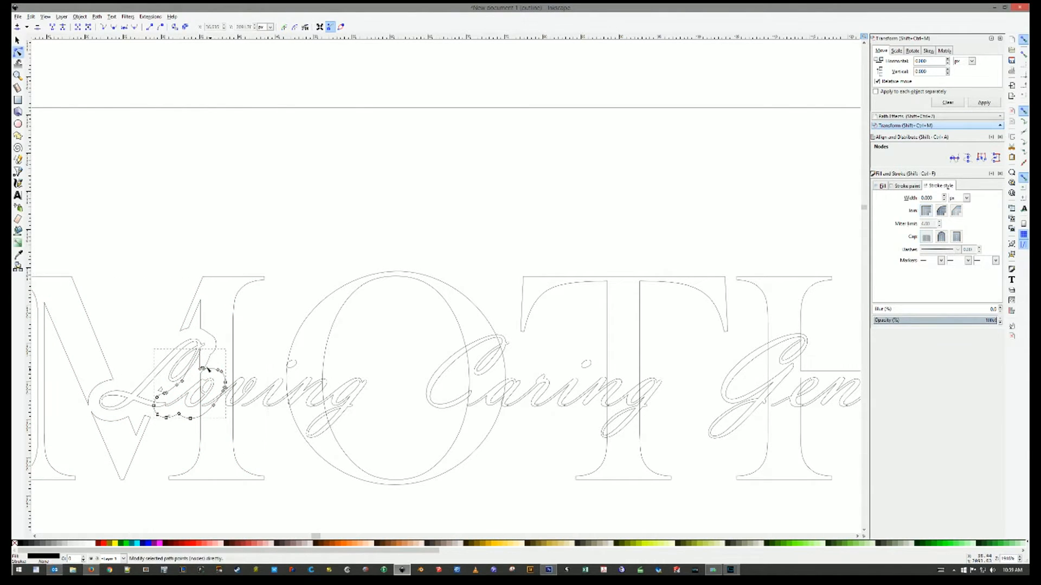
{"action": "left_click_drag", "start_coordinate": [191, 372], "coordinate": [194, 374]}
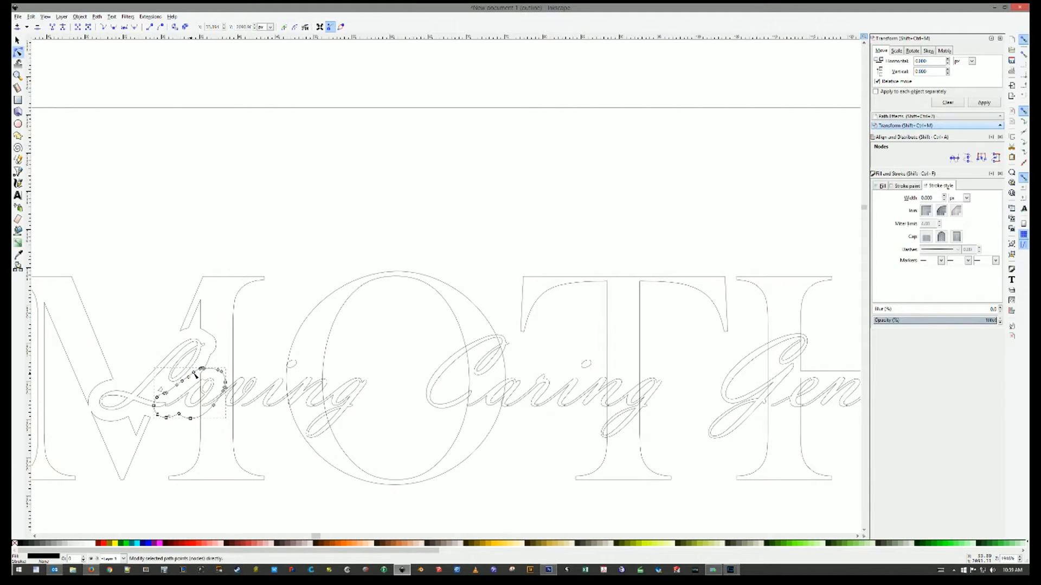
- Subtract the o's offset outline from the letter M with a Difference operation
{"action": "left_click", "coordinate": [163, 390]}
{"action": "left_click", "coordinate": [220, 374], "text": "shift"}
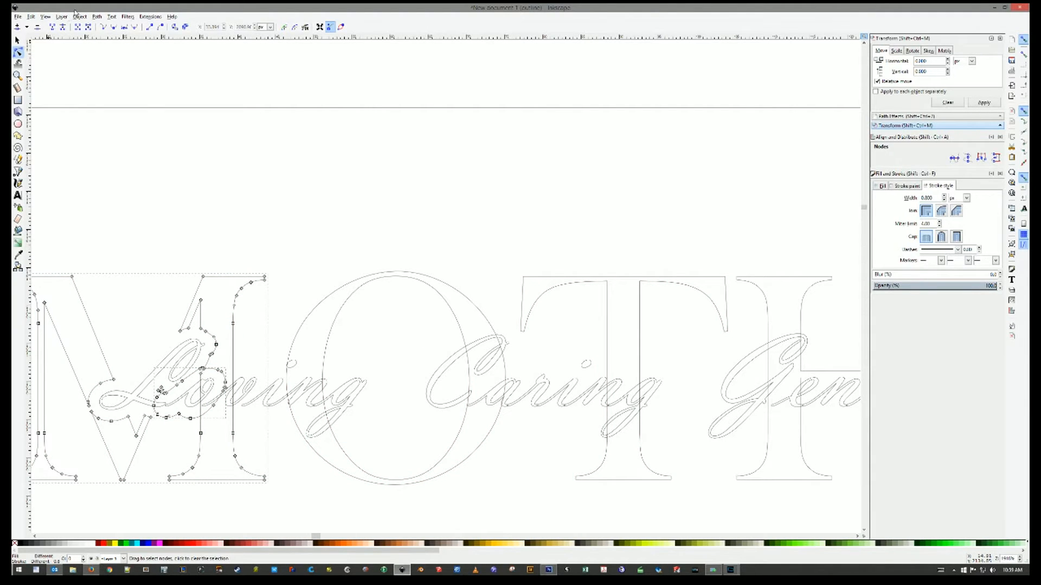
{"action": "left_click", "coordinate": [95, 17]}
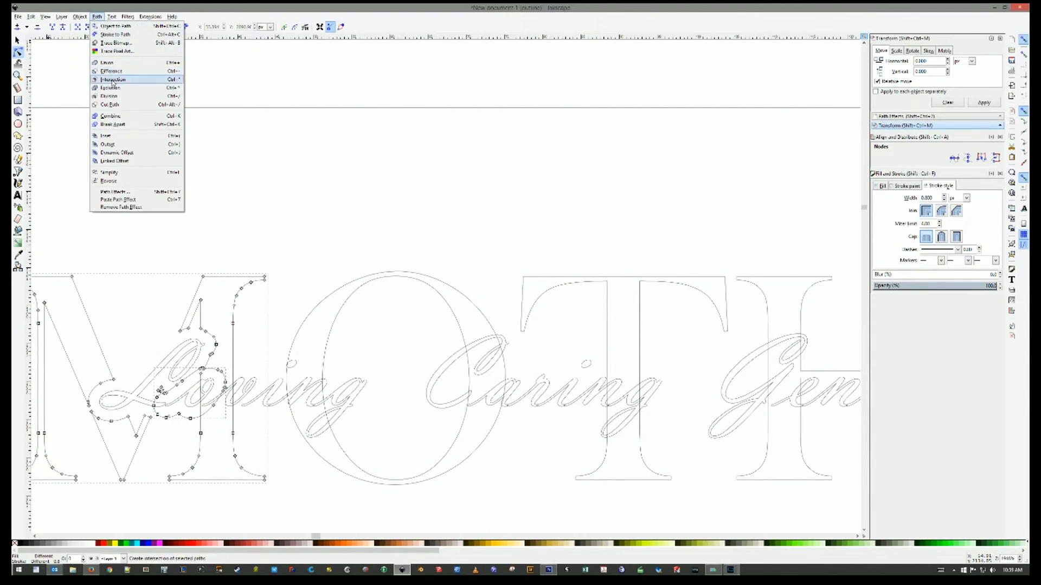
{"action": "left_click", "coordinate": [181, 74]}
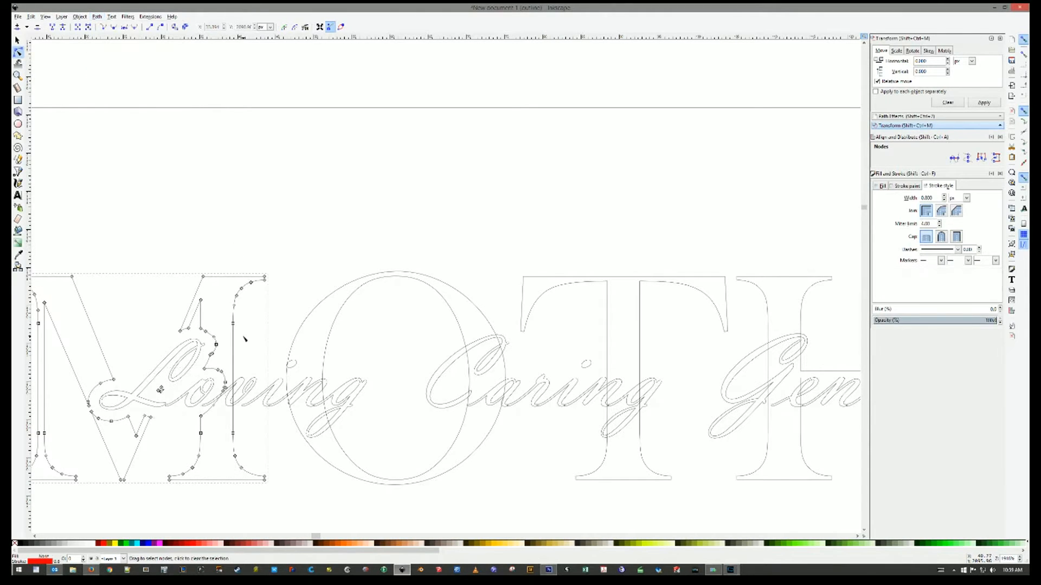
- Duplicate the script v of Loving and centre the copy on the original horizontally and vertically
{"action": "left_click", "coordinate": [241, 386]}
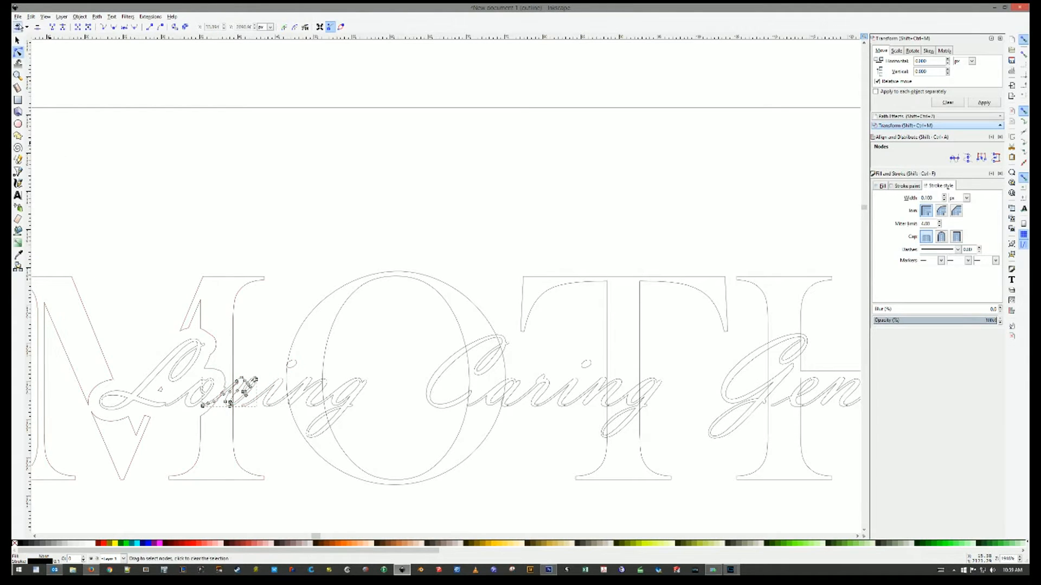
{"action": "left_click", "coordinate": [18, 40]}
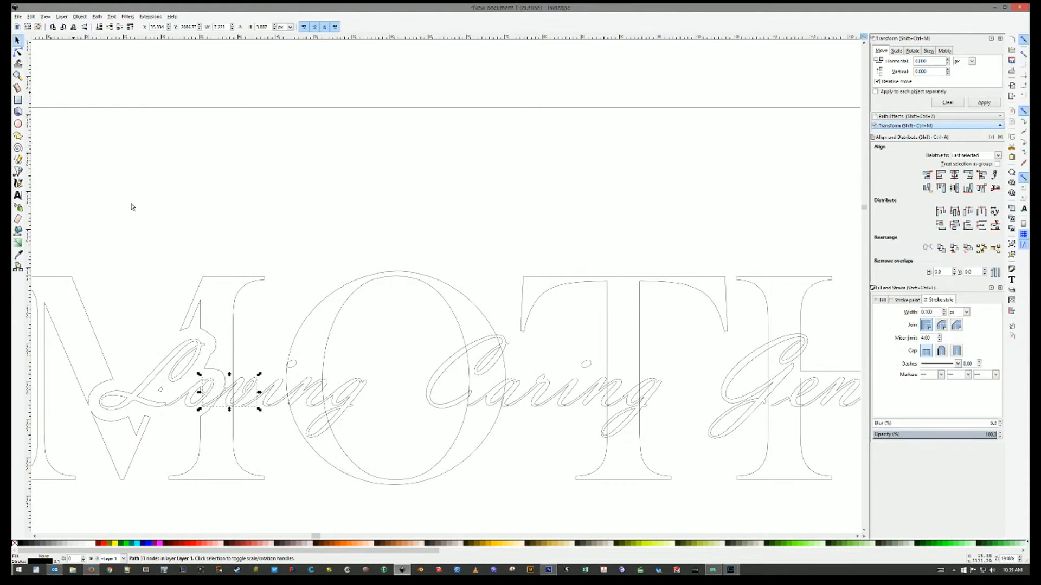
{"action": "left_click", "coordinate": [257, 382]}
{"action": "left_click", "coordinate": [228, 406], "text": "shift"}
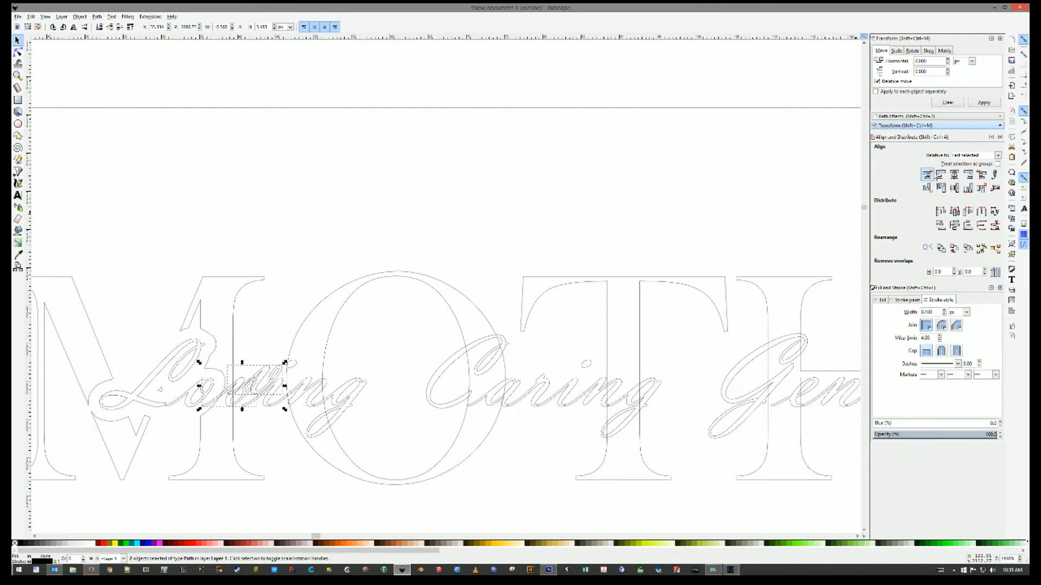
{"action": "left_click", "coordinate": [954, 174]}
{"action": "left_click", "coordinate": [954, 188]}
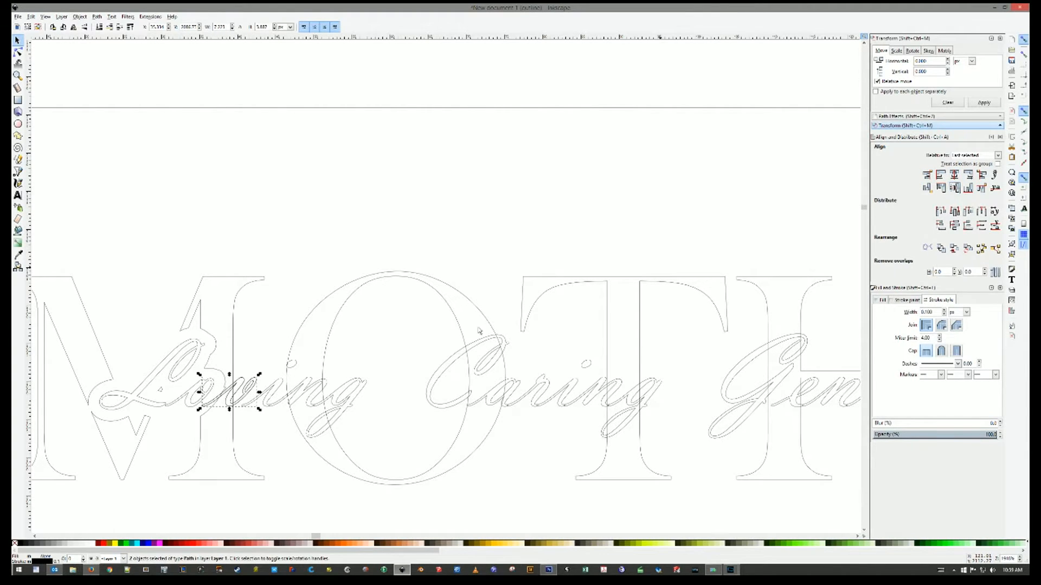
- Set the v copy's stroke width to 3 px, convert its stroke to a path and keep only the outer outline
{"action": "key", "text": "ctrl+k"}
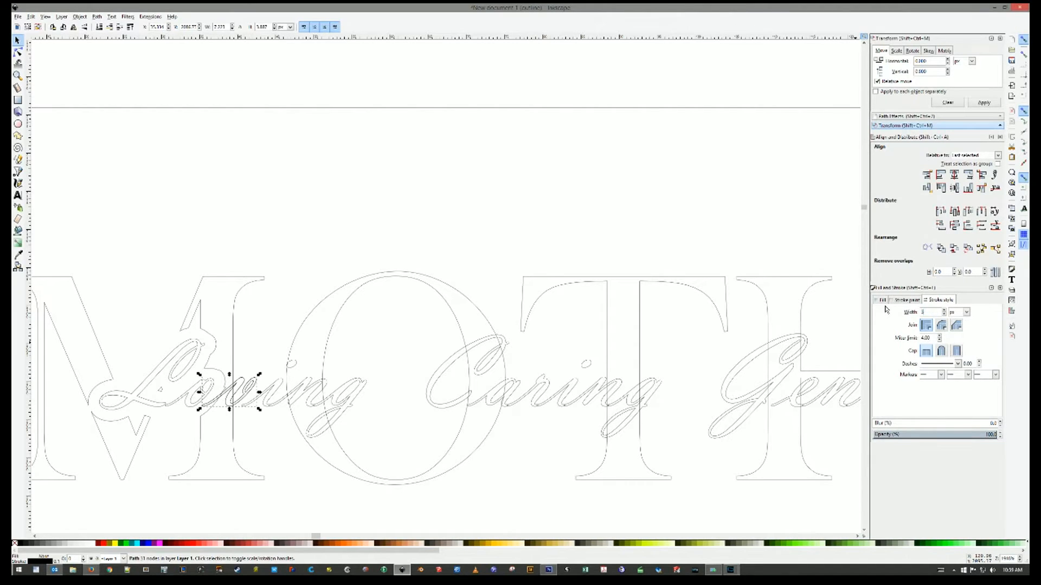
{"action": "key", "text": "Return"}
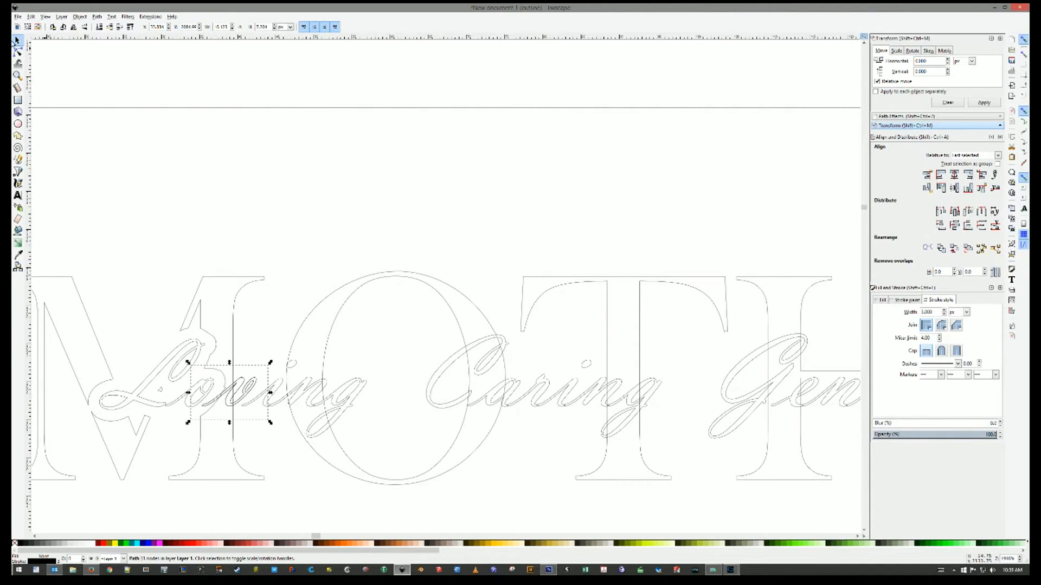
{"action": "left_click", "coordinate": [18, 52]}
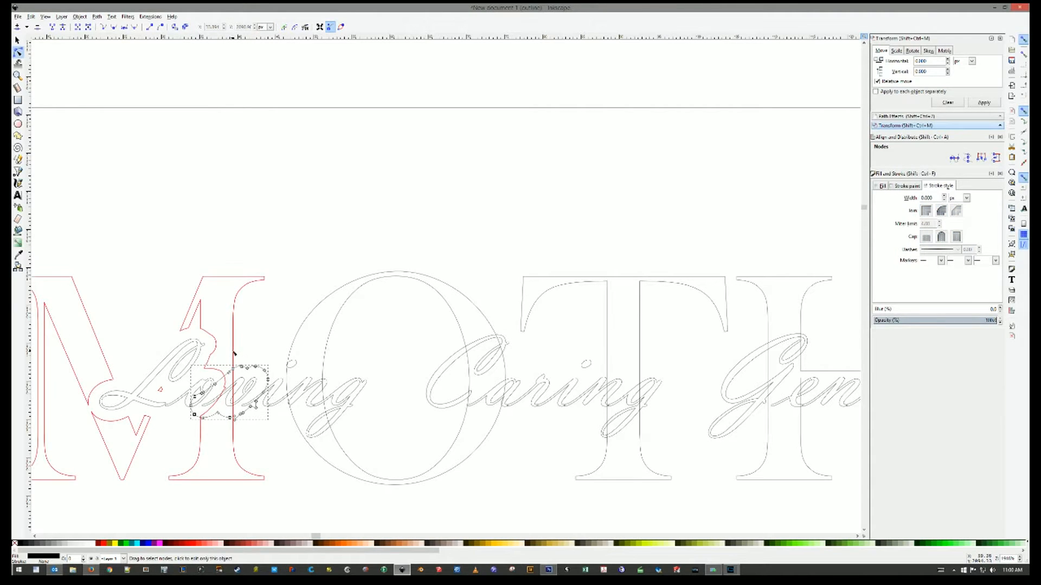
- Flatten the spike at the bottom of the v's offset outline so its lower edge follows the curve
{"action": "key", "text": "s"}
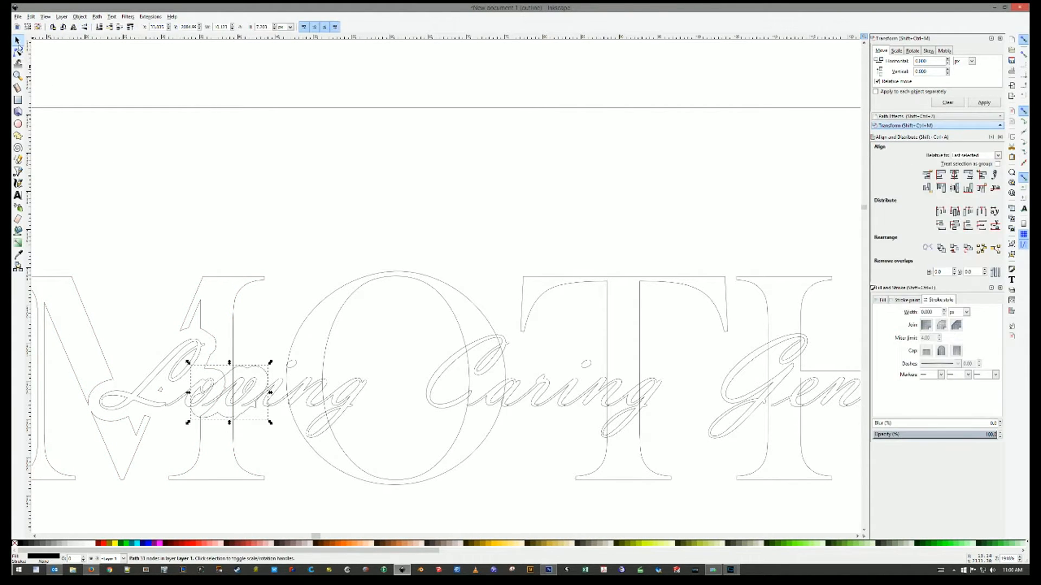
{"action": "left_click", "coordinate": [235, 343]}
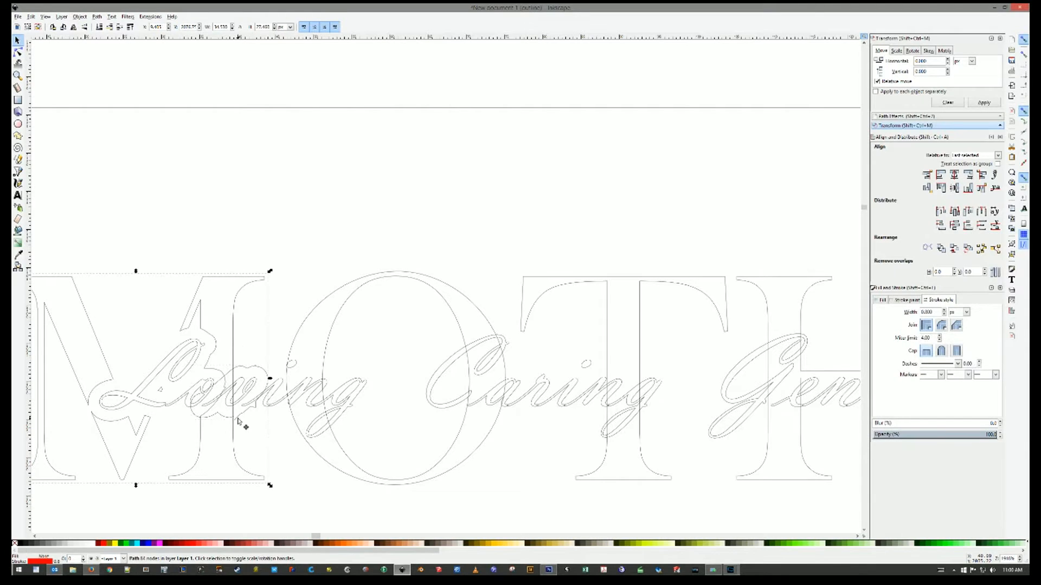
{"action": "left_click", "coordinate": [239, 422]}
{"action": "left_click", "coordinate": [18, 52]}
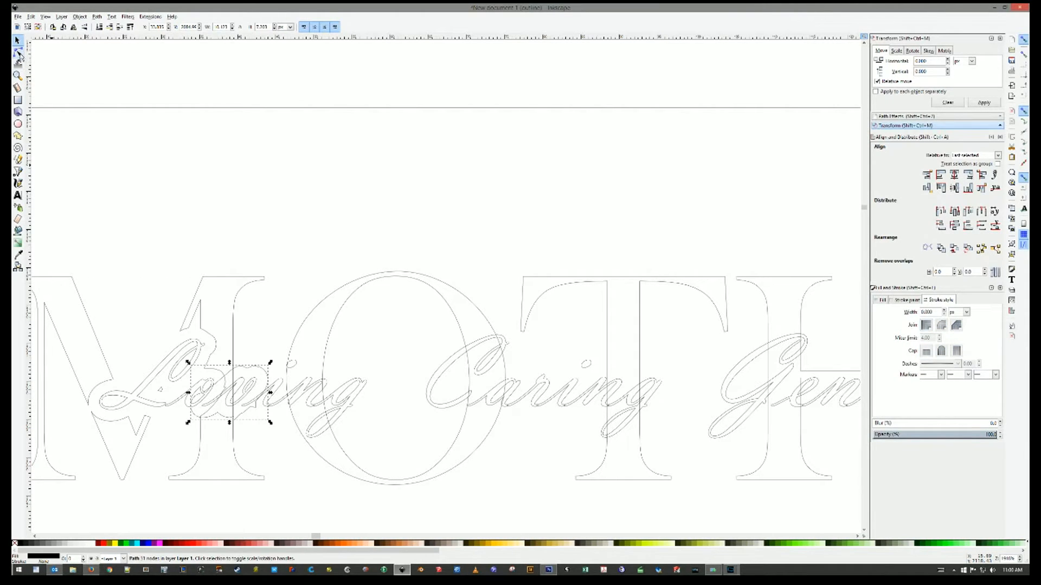
{"action": "scroll", "coordinate": [236, 423], "scroll_direction": "up", "scroll_amount": 2}
{"action": "scroll", "coordinate": [236, 422], "scroll_direction": "up", "scroll_amount": 2}
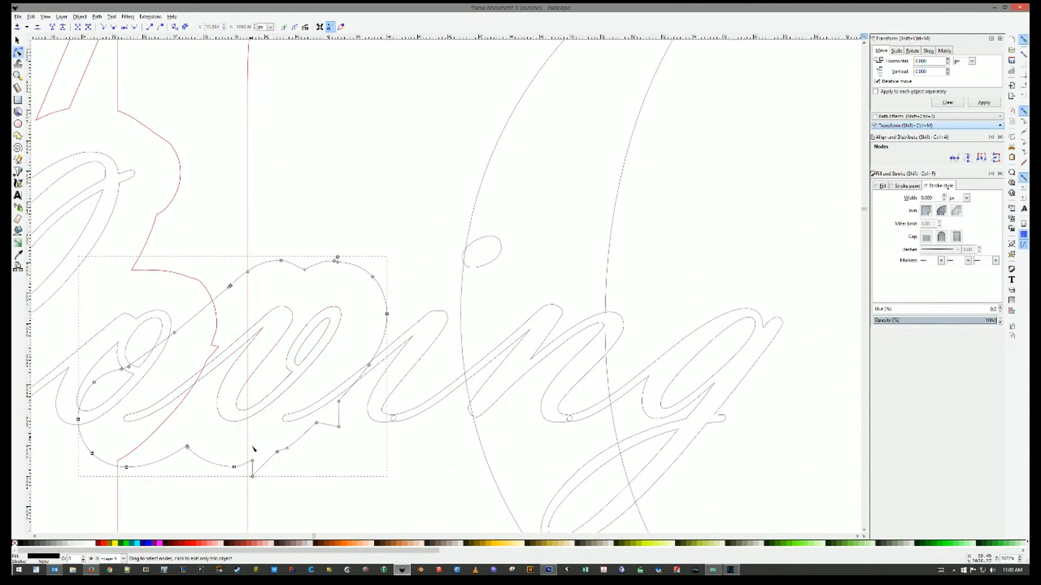
{"action": "left_click_drag", "start_coordinate": [265, 457], "coordinate": [268, 456]}
{"action": "key", "text": "Delete"}
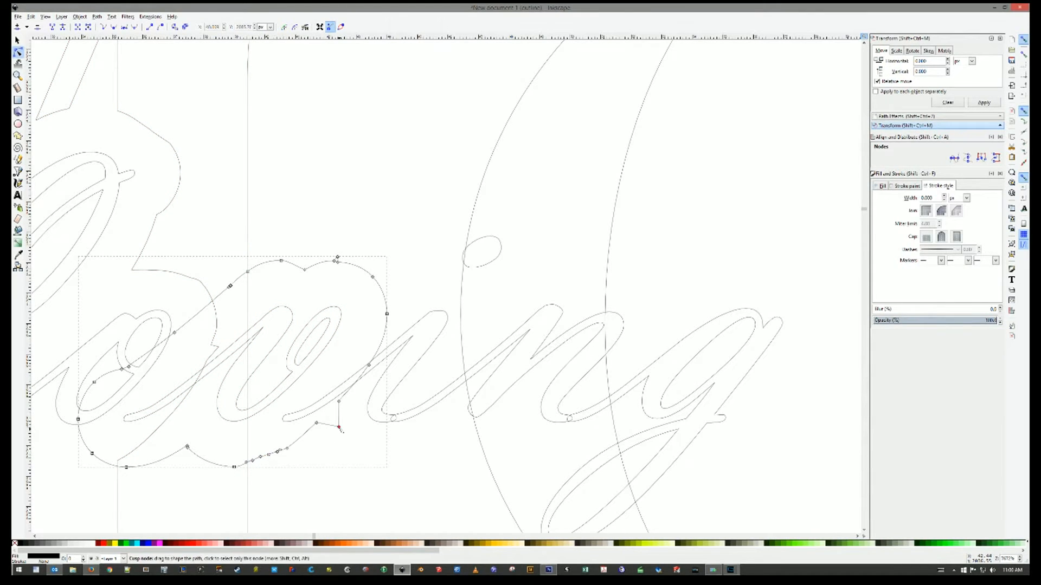
- Move the spike nodes at the lower right and the top of the v's offset outline inward onto the curve
{"action": "left_click_drag", "start_coordinate": [339, 428], "coordinate": [326, 413]}
{"action": "key", "text": "Escape"}
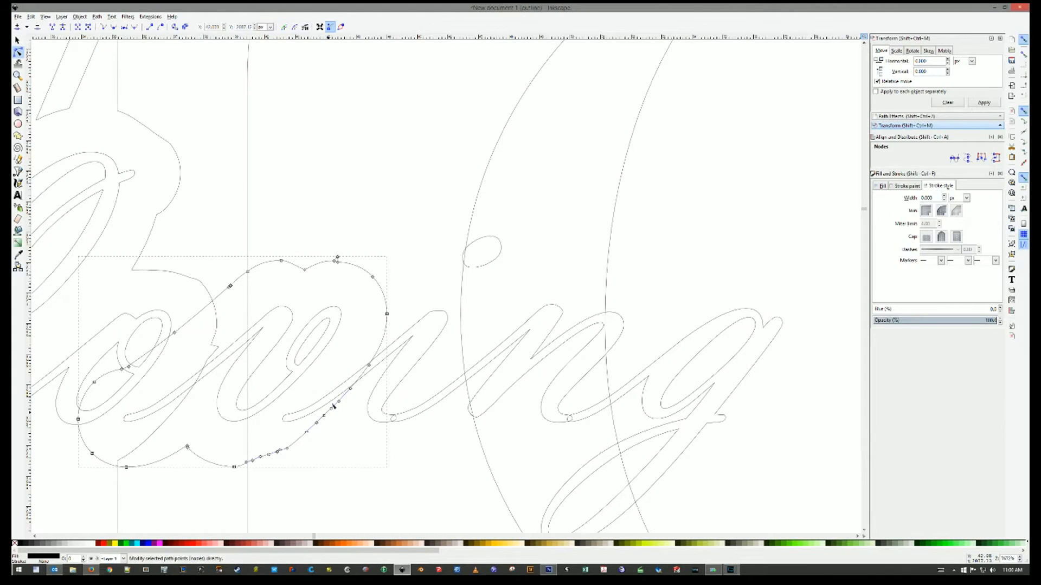
{"action": "left_click", "coordinate": [336, 260]}
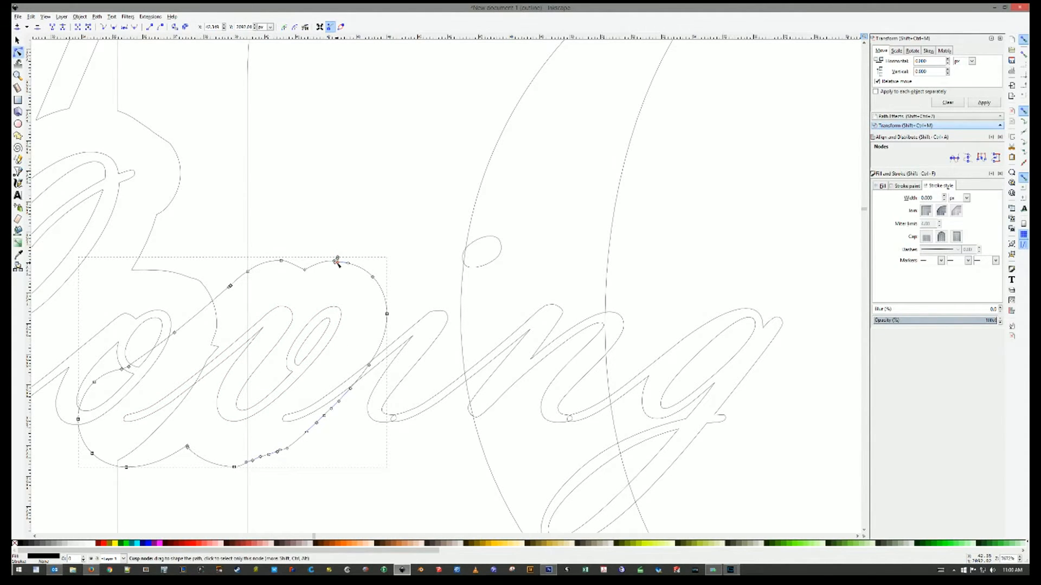
{"action": "left_click_drag", "start_coordinate": [337, 261], "coordinate": [336, 263]}
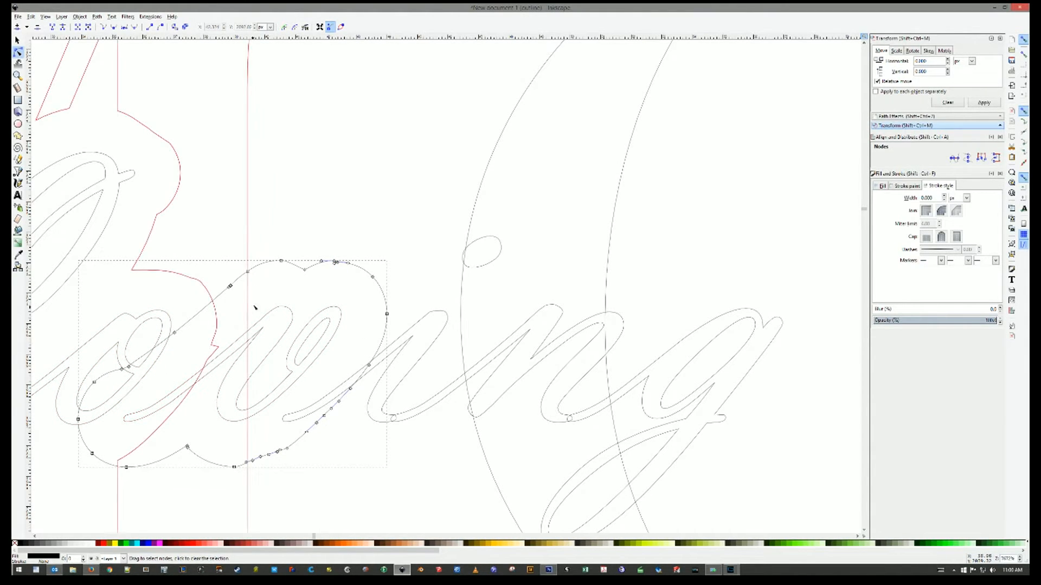
- Subtract the v's offset outline from the letter M with a Difference operation
{"action": "key", "text": "s"}
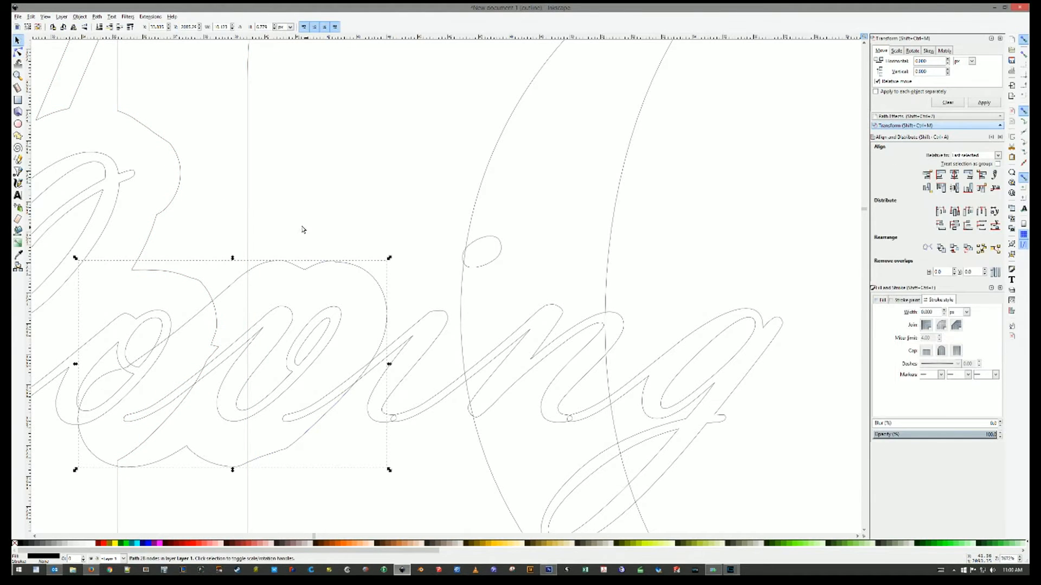
{"action": "left_click", "coordinate": [318, 275]}
{"action": "left_click", "coordinate": [317, 275], "text": "shift"}
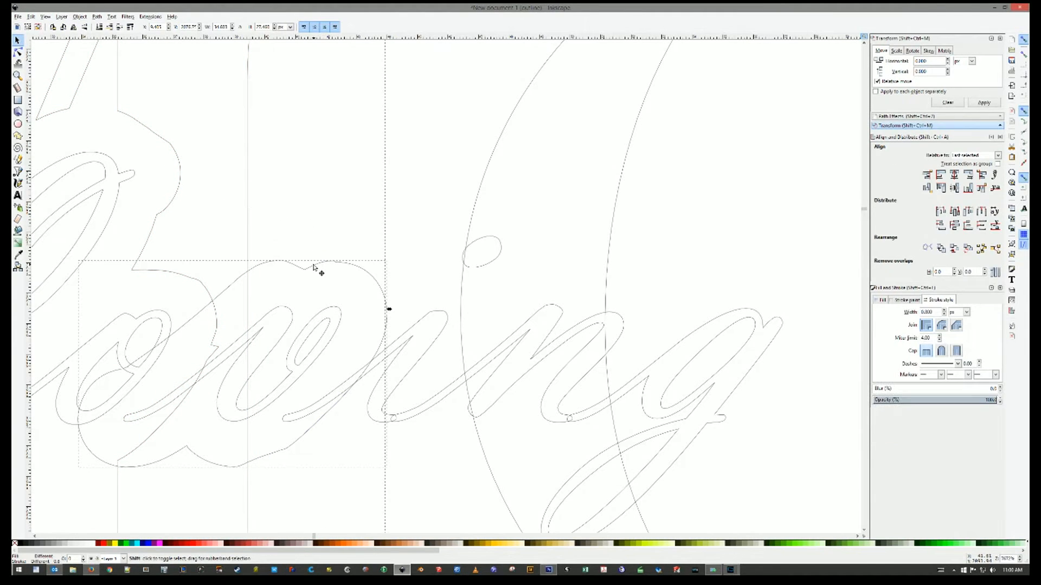
{"action": "left_click", "coordinate": [97, 17]}
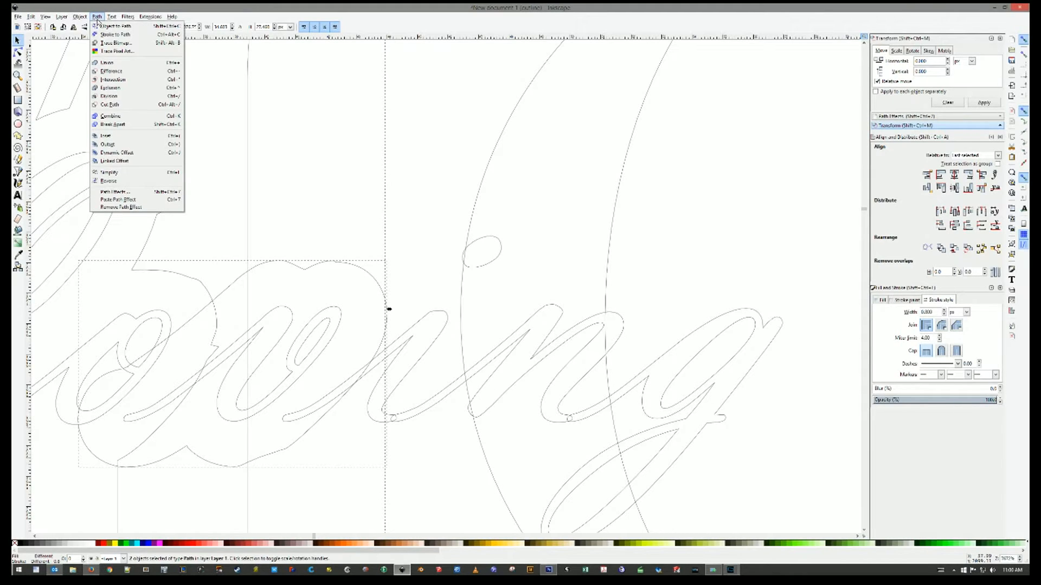
{"action": "left_click", "coordinate": [96, 73]}
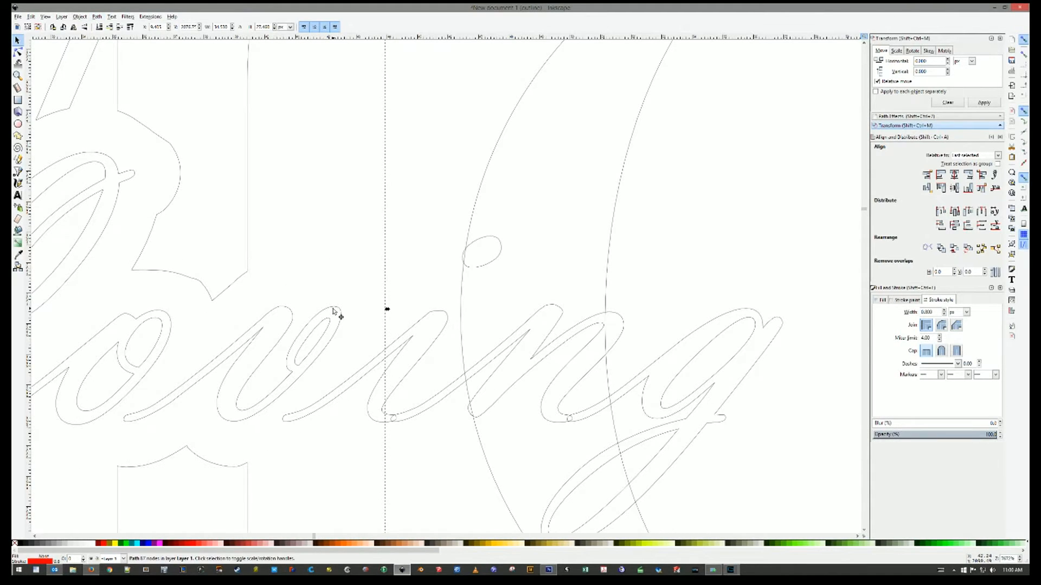
- Duplicate the script i of Loving and centre the copy on the original horizontally and vertically
{"action": "left_click", "coordinate": [443, 314]}
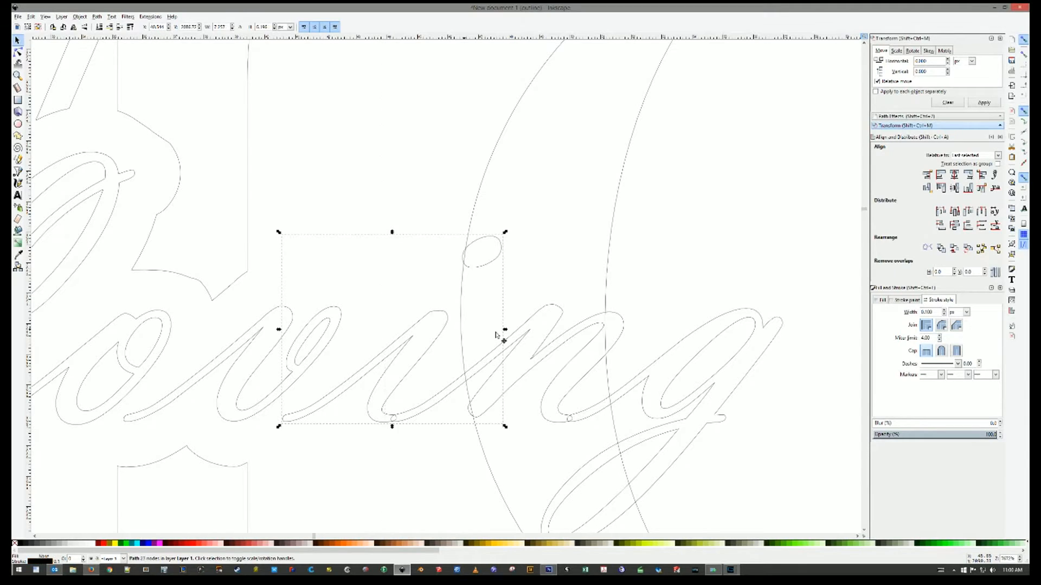
{"action": "scroll", "coordinate": [469, 273], "scroll_direction": "down", "scroll_amount": 3}
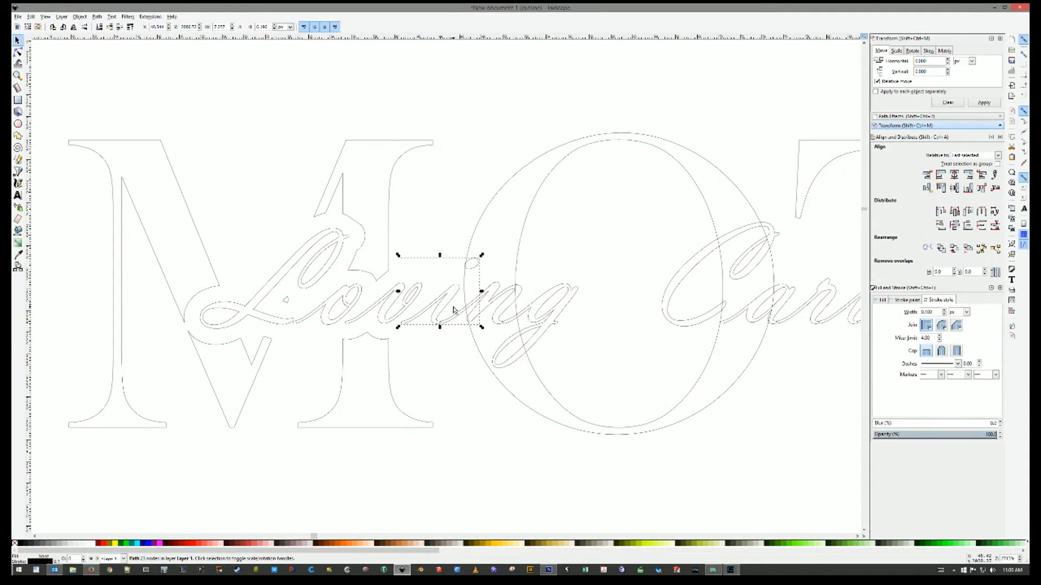
{"action": "left_click_drag", "start_coordinate": [453, 310], "coordinate": [538, 311]}
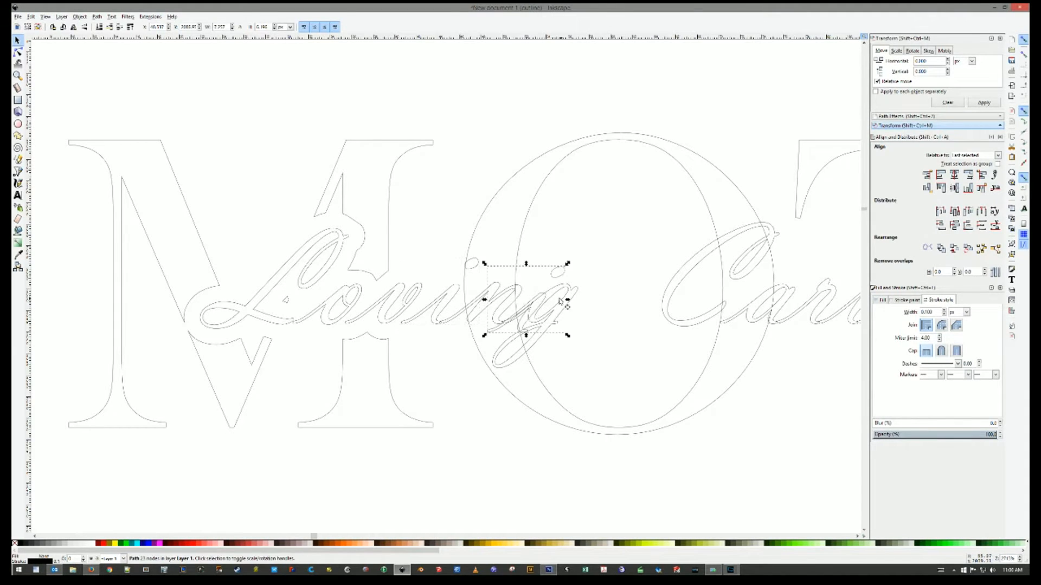
{"action": "left_click", "coordinate": [449, 299], "text": "shift"}
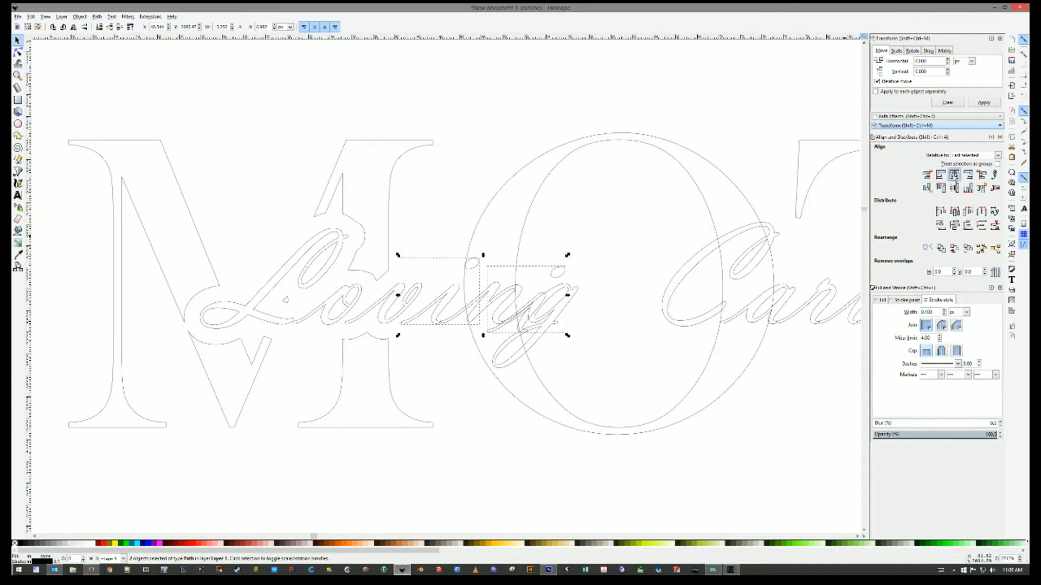
{"action": "left_click", "coordinate": [955, 176]}
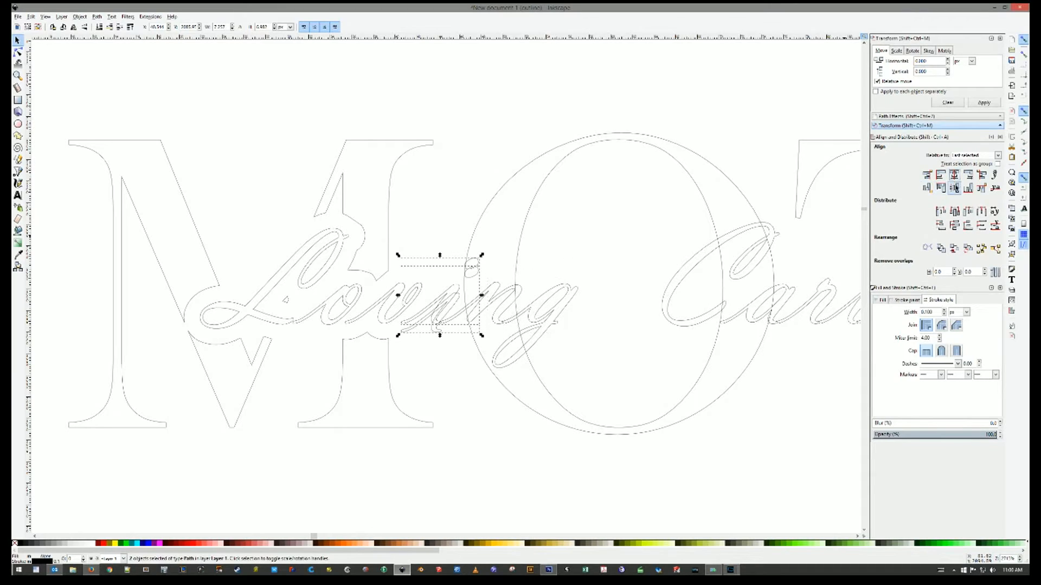
- Set the stroke width of the i copy to 3 px and convert its stroke to a path
{"action": "left_click", "coordinate": [455, 294]}
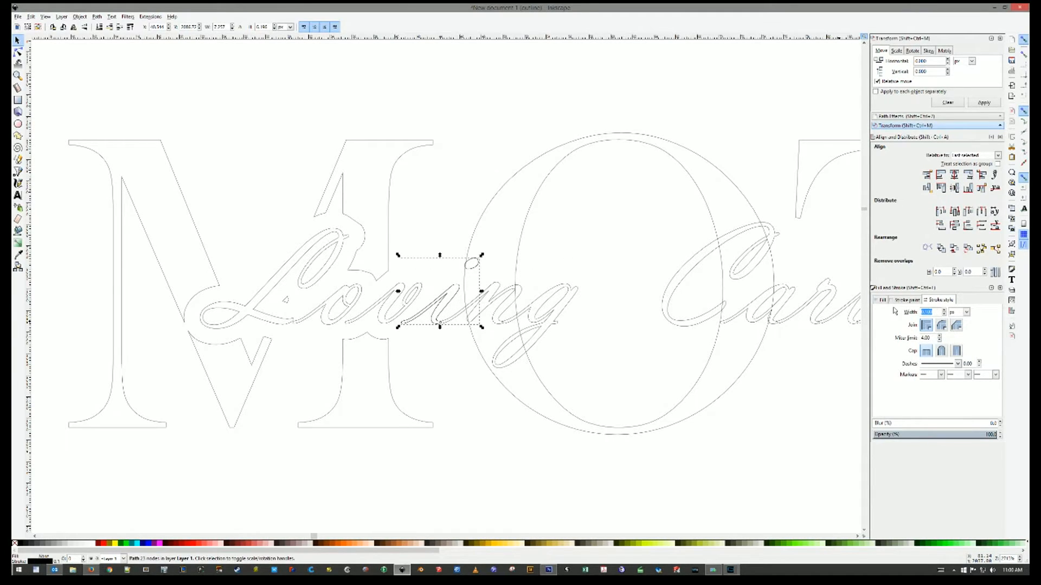
{"action": "type", "text": "3"}
{"action": "key", "text": "Return"}
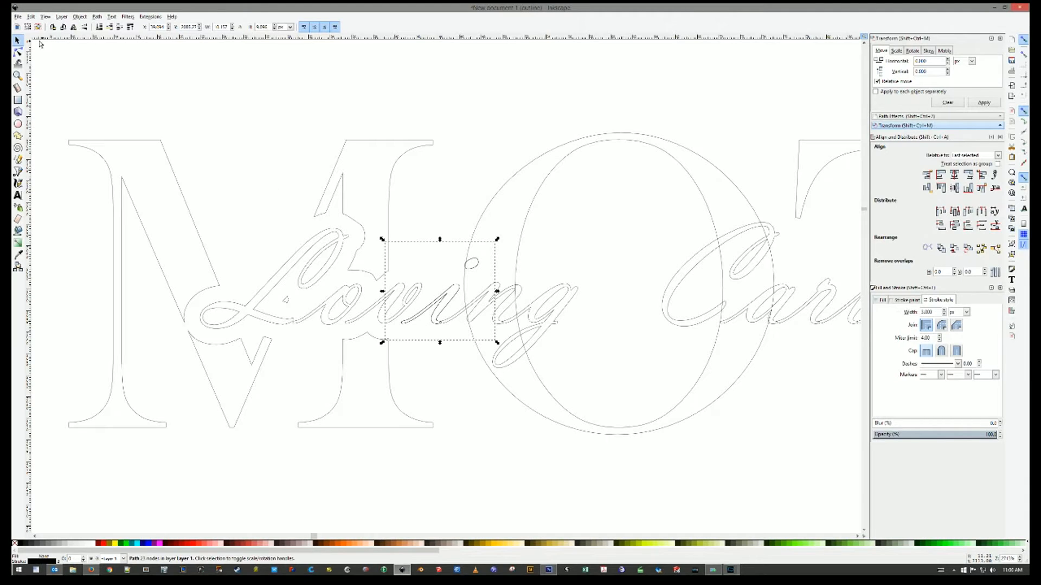
{"action": "left_click", "coordinate": [18, 52]}
{"action": "left_click", "coordinate": [186, 27]}
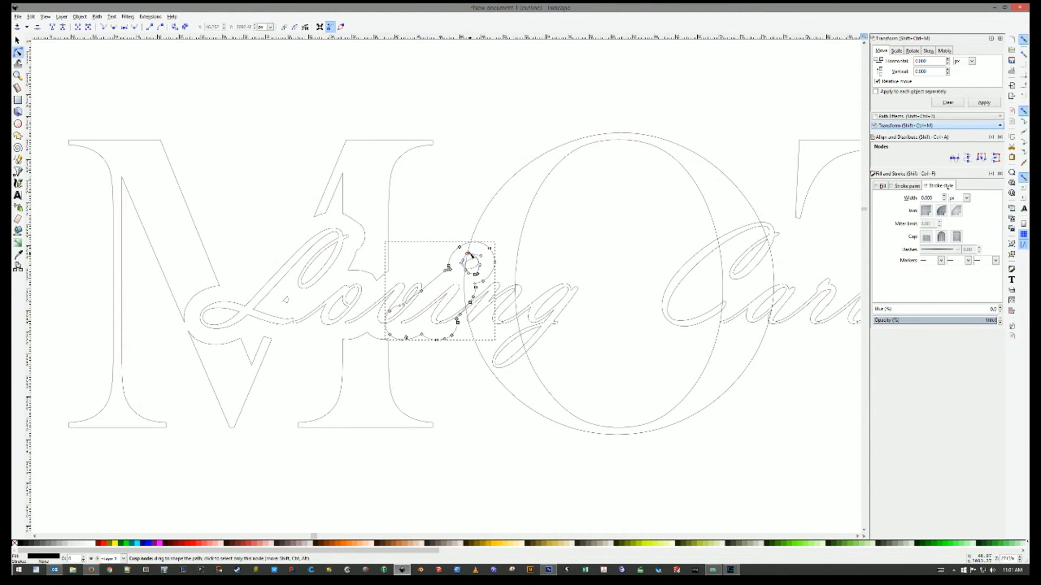
- Delete the leftover inner nodes around the dot inside the i's offset outline
{"action": "left_click", "coordinate": [464, 262]}
{"action": "key", "text": "Delete"}
{"action": "left_click", "coordinate": [476, 275]}
{"action": "key", "text": "Delete"}
{"action": "left_click", "coordinate": [477, 274]}
{"action": "key", "text": "Delete"}
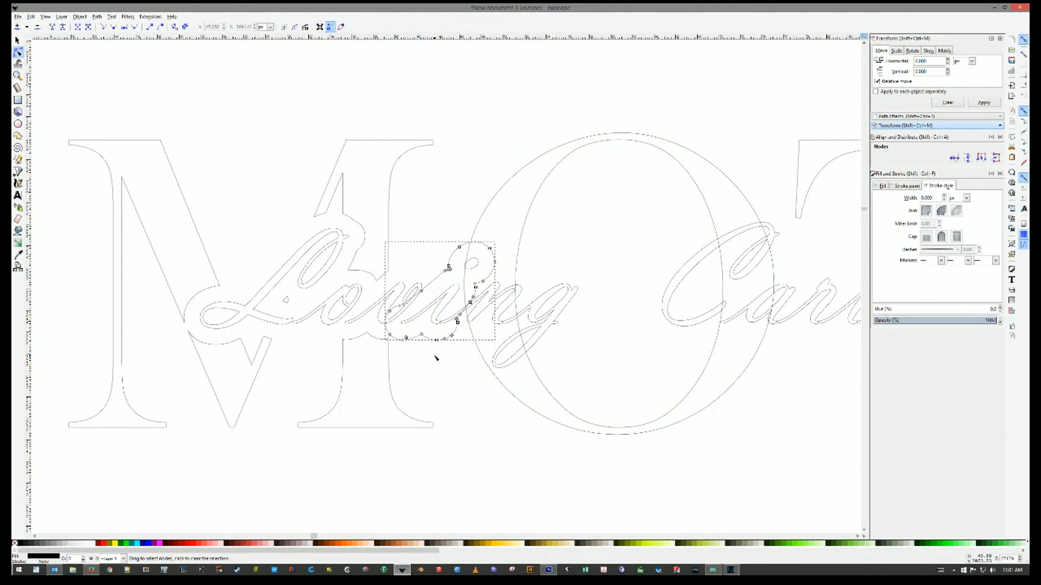
- Subtract the i's offset outline from the large letter O with a Difference operation
{"action": "key", "text": "s"}
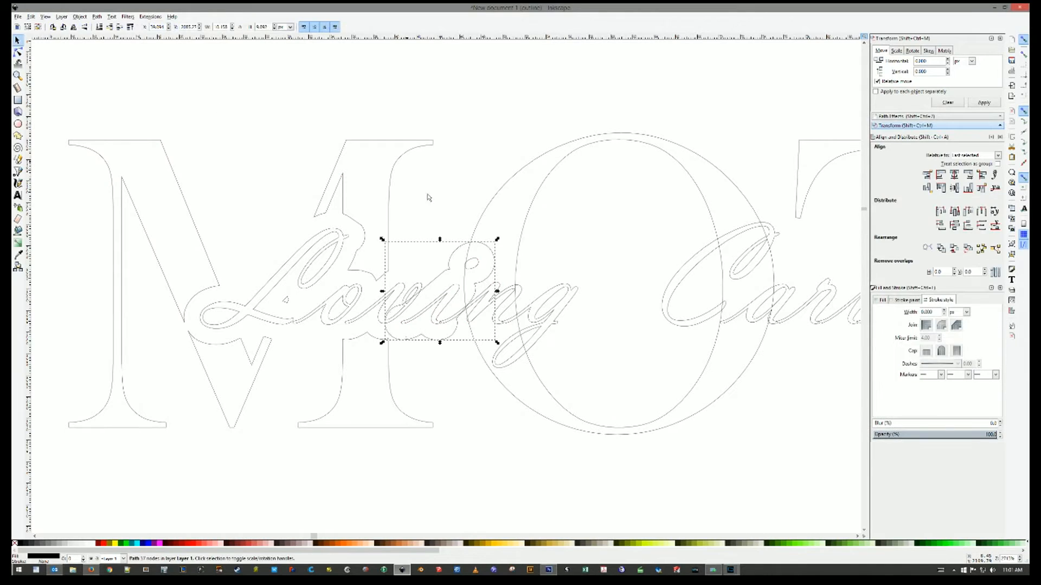
{"action": "left_click", "coordinate": [500, 194]}
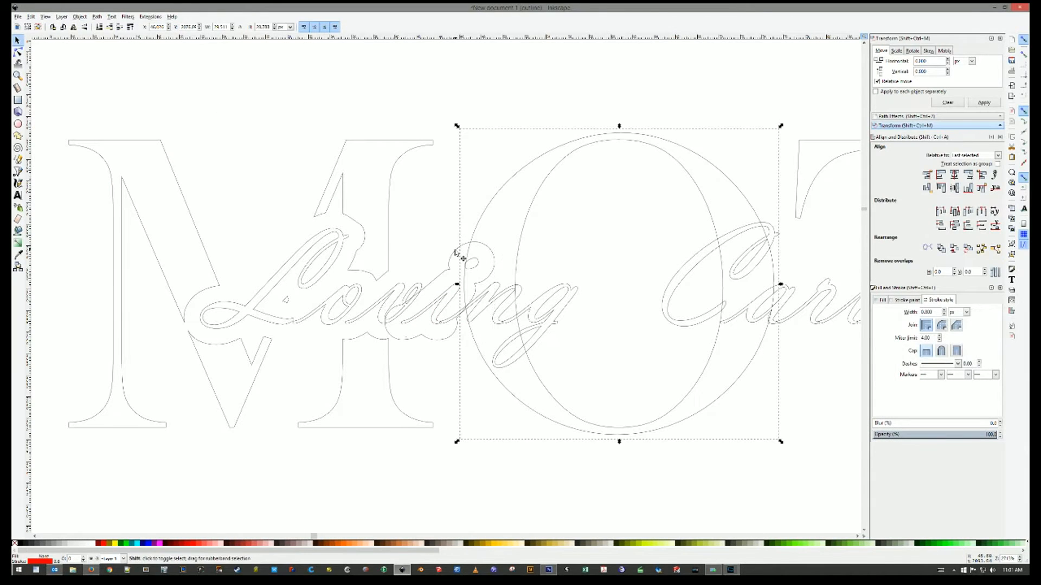
{"action": "left_click", "coordinate": [457, 254], "text": "shift"}
{"action": "left_click", "coordinate": [456, 254], "text": "shift"}
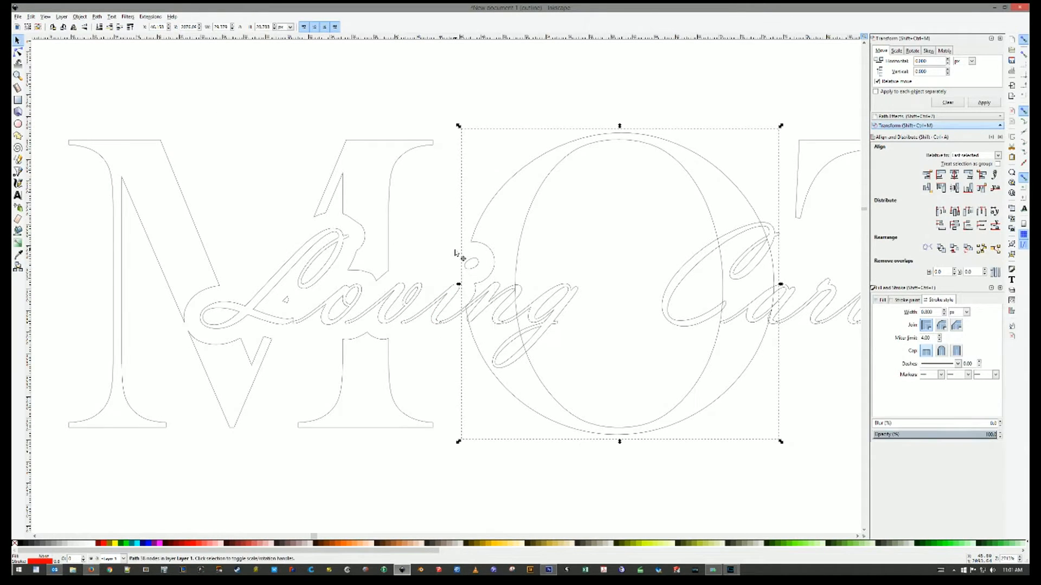
- Duplicate the script n of Loving, centre the copy on the original in both directions and select the n on its own
{"action": "left_click", "coordinate": [487, 291]}
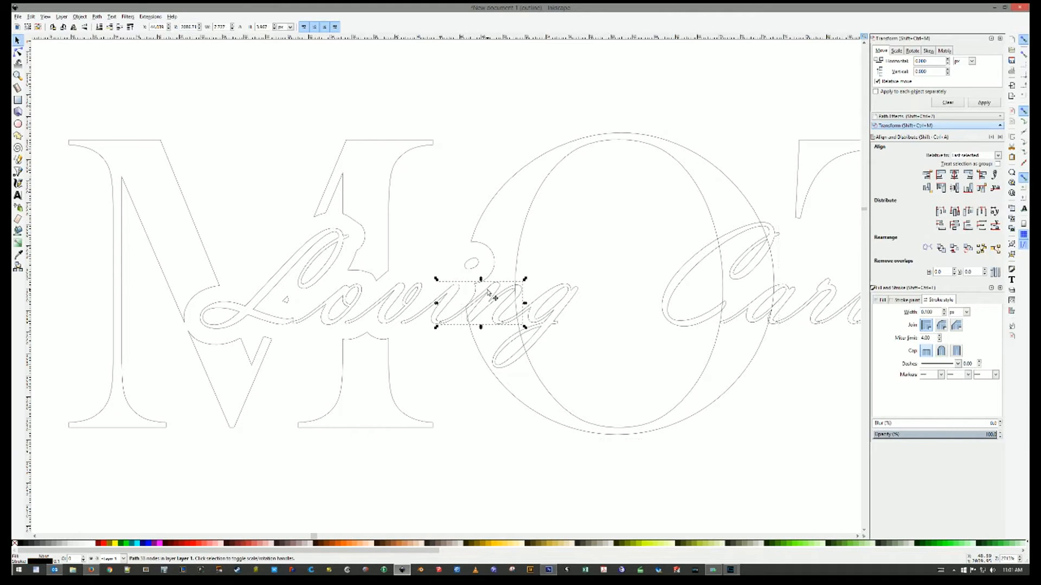
{"action": "left_click", "coordinate": [488, 291], "text": "shift"}
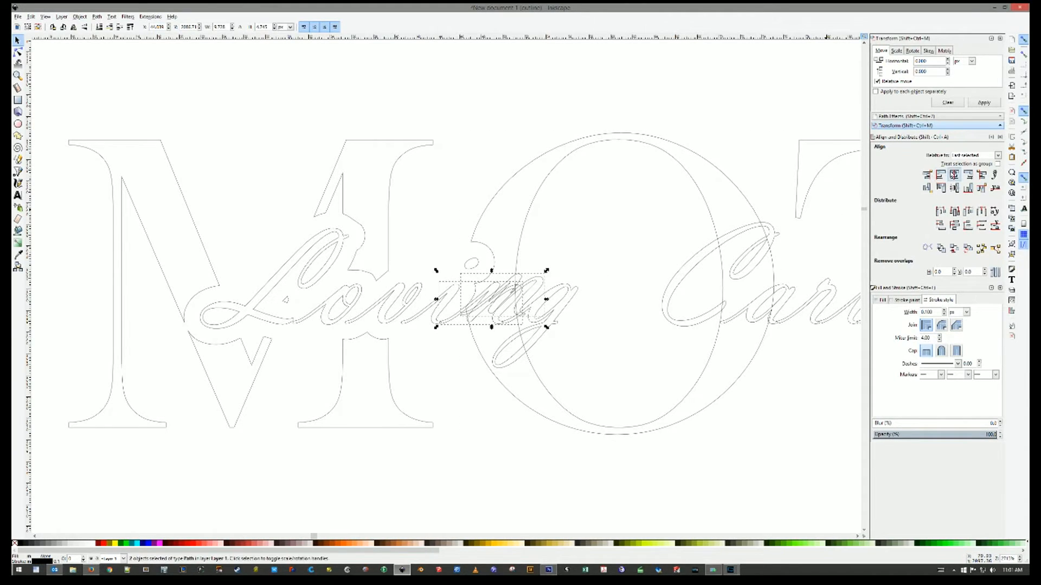
{"action": "left_click", "coordinate": [954, 175]}
{"action": "left_click", "coordinate": [545, 269]}
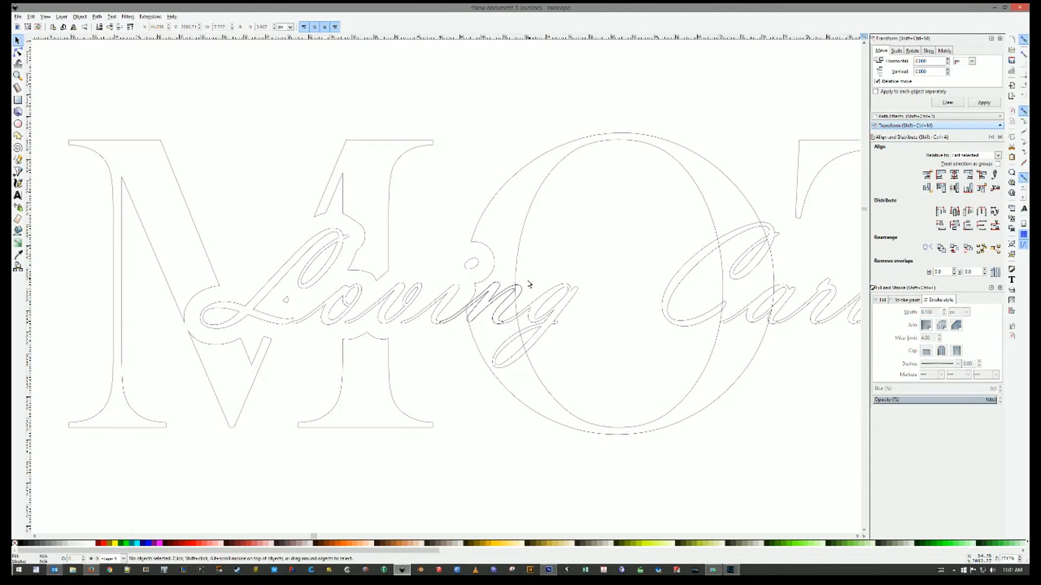
{"action": "left_click", "coordinate": [522, 293]}
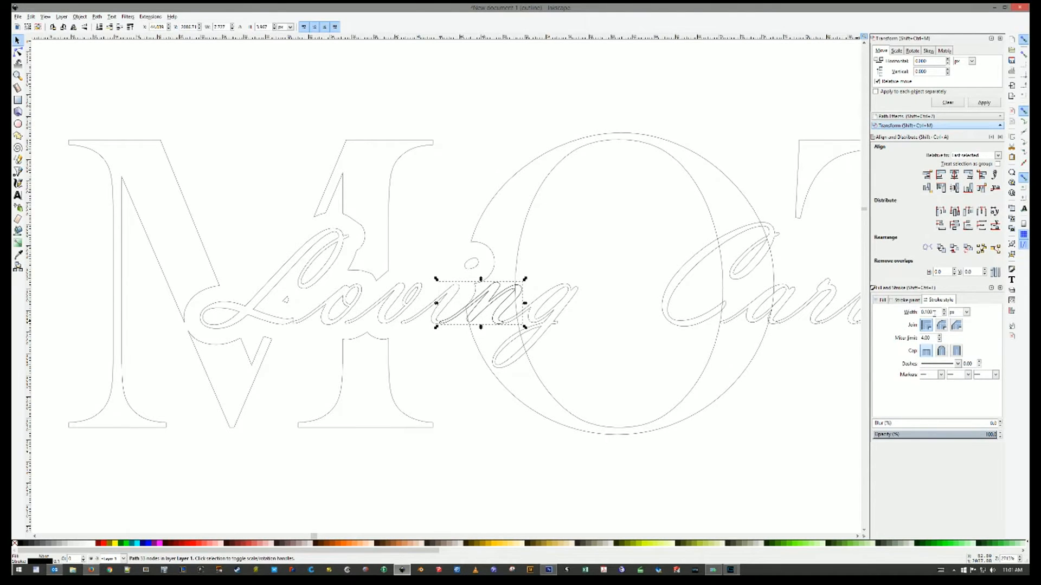
- Set the stroke width of the n copy to 3 px and convert its stroke to a path
{"action": "type", "text": "3"}
{"action": "key", "text": "Return"}
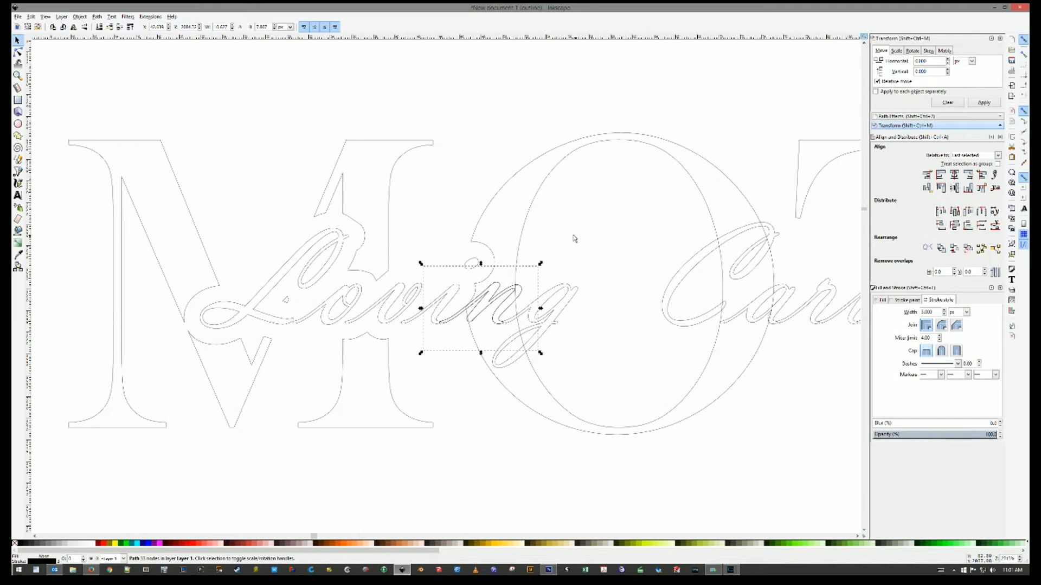
{"action": "left_click", "coordinate": [18, 52]}
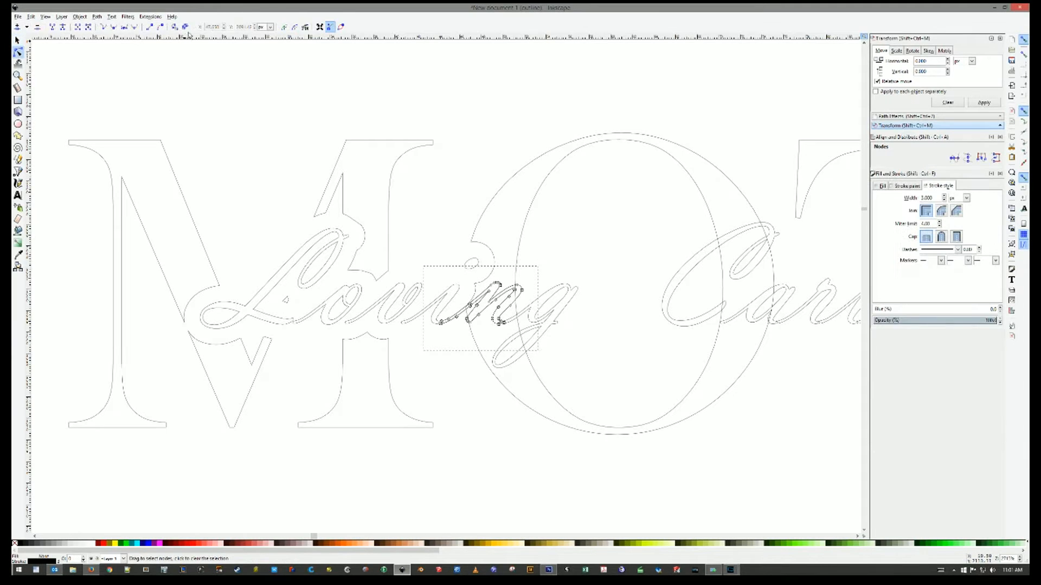
{"action": "left_click", "coordinate": [188, 27]}
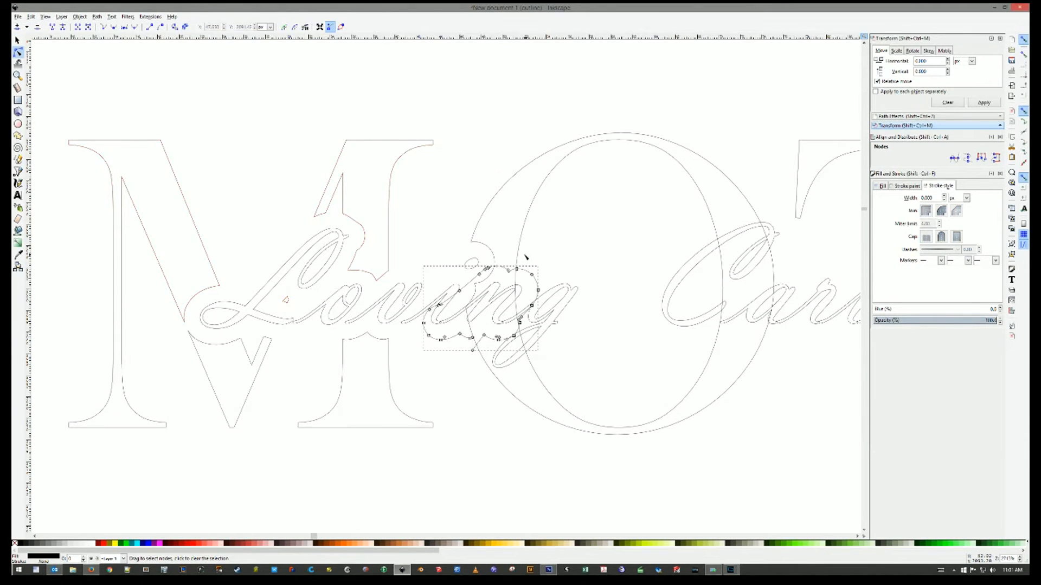
- Delete the leftover inner nodes inside the n's offset outline
{"action": "left_click_drag", "start_coordinate": [472, 337], "coordinate": [478, 338]}
{"action": "scroll", "coordinate": [507, 336], "scroll_direction": "up", "scroll_amount": 5}
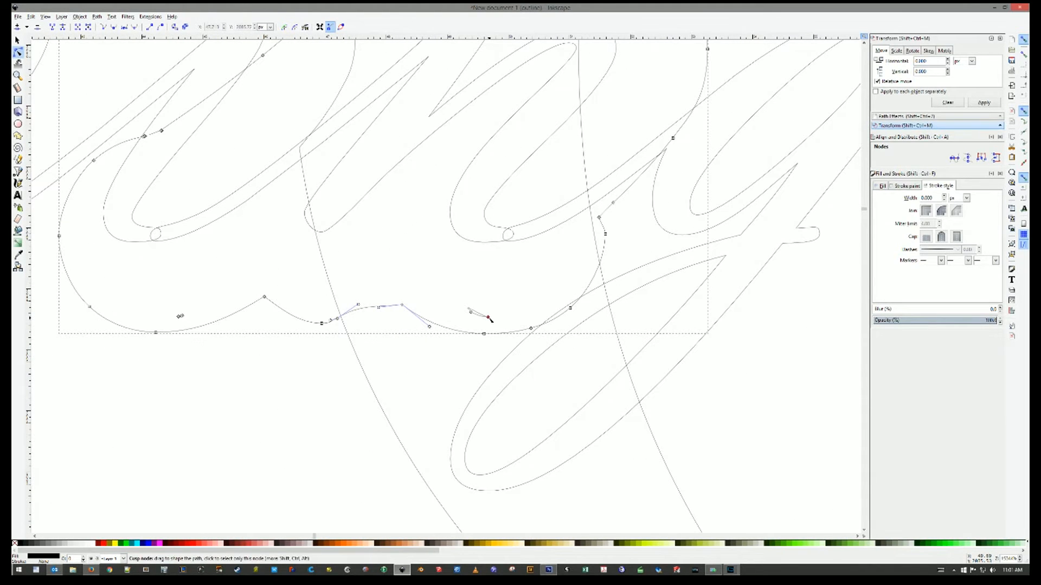
{"action": "left_click", "coordinate": [487, 317]}
{"action": "key", "text": "Delete"}
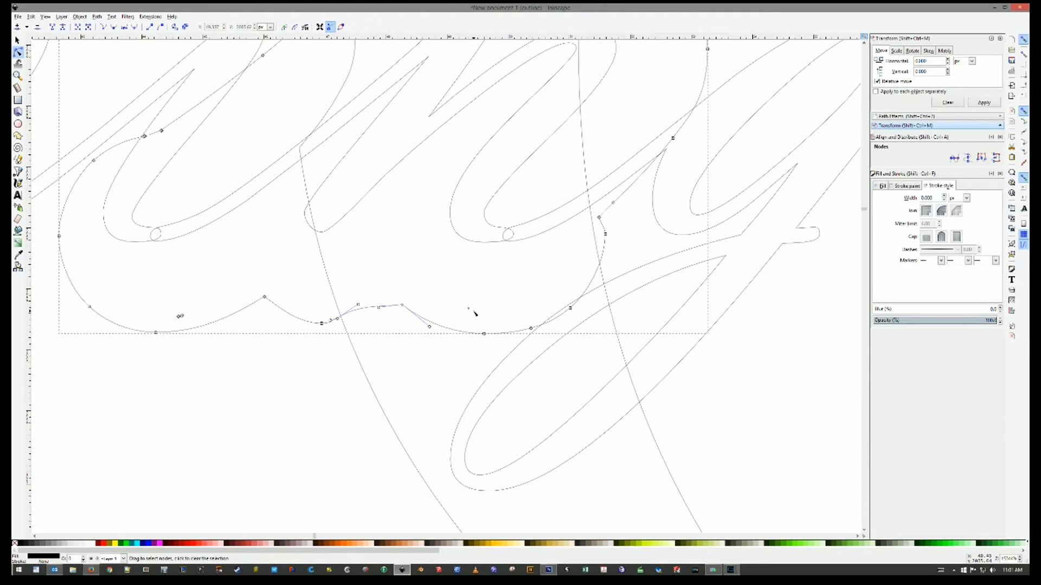
{"action": "scroll", "coordinate": [475, 314], "scroll_direction": "down", "scroll_amount": 1}
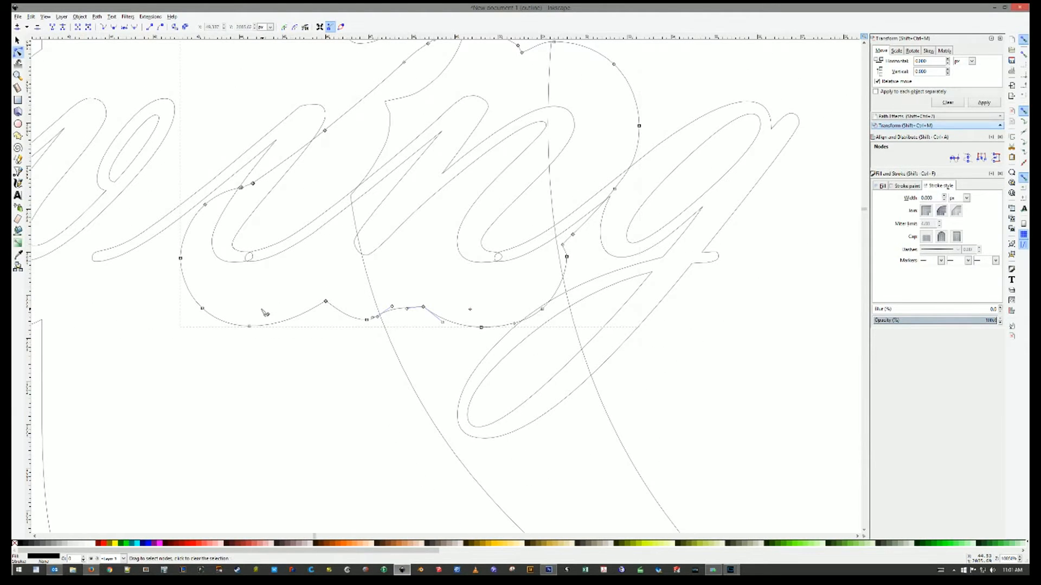
{"action": "left_click", "coordinate": [273, 318]}
{"action": "left_click", "coordinate": [481, 324]}
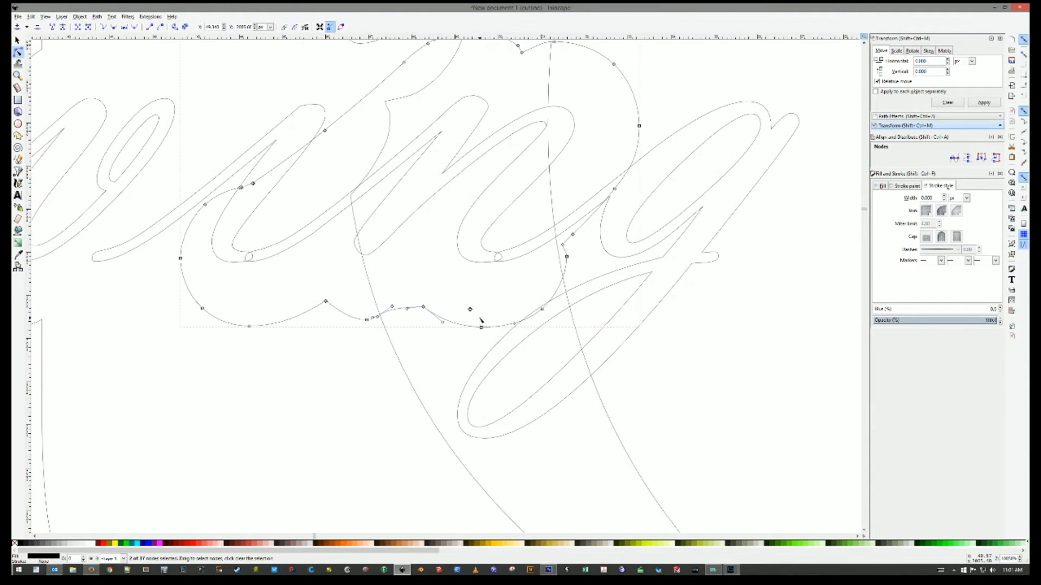
{"action": "key", "text": "Escape"}
{"action": "scroll", "coordinate": [437, 300], "scroll_direction": "up", "scroll_amount": 2}
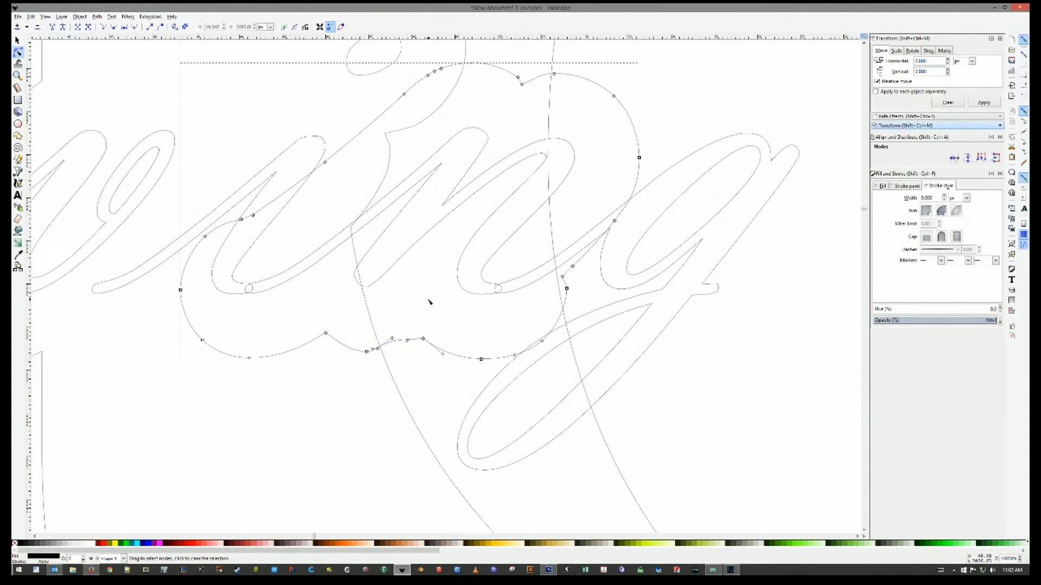
- Subtract the n's offset outline from the large letter O with a Difference operation
{"action": "scroll", "coordinate": [455, 307], "scroll_direction": "down", "scroll_amount": 3}
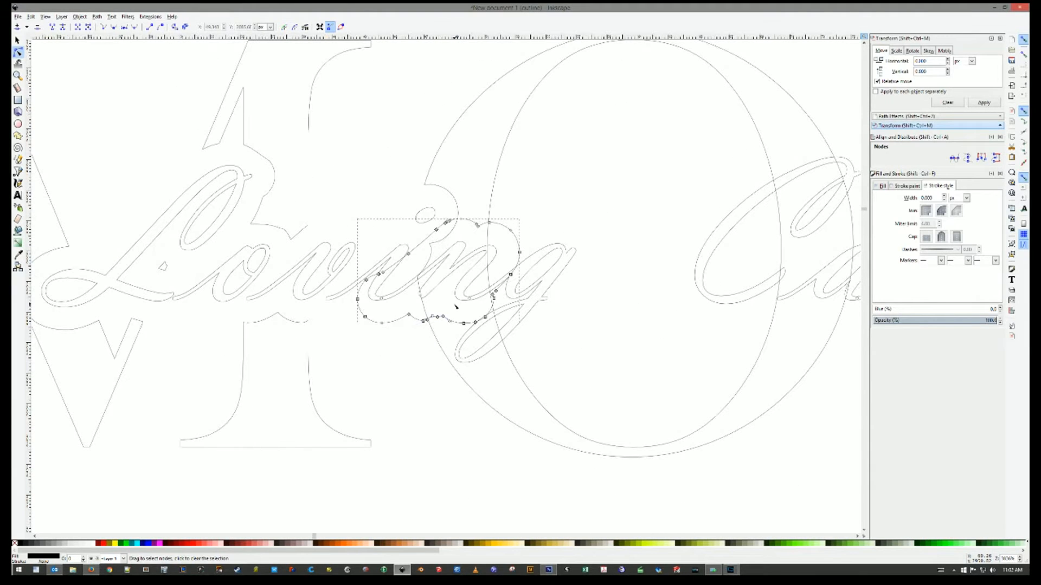
{"action": "left_click", "coordinate": [17, 41]}
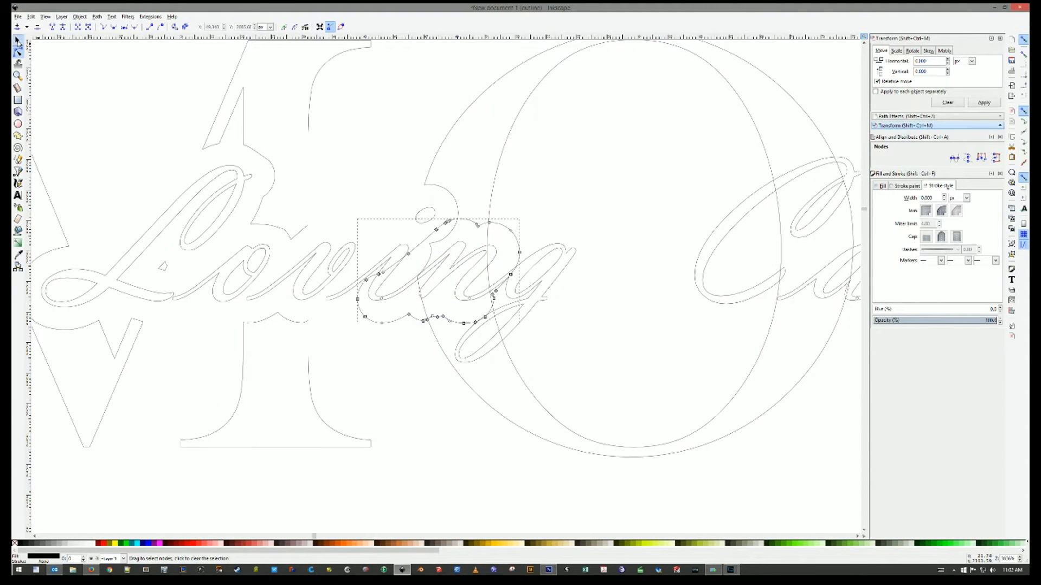
{"action": "left_click", "coordinate": [502, 163], "text": "shift"}
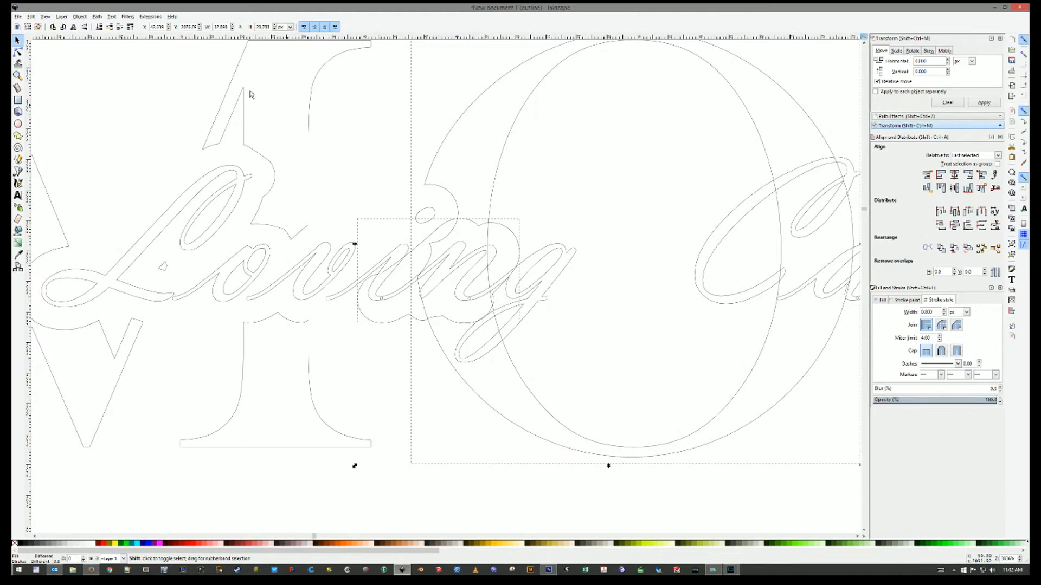
{"action": "key", "text": "ctrl+minus"}
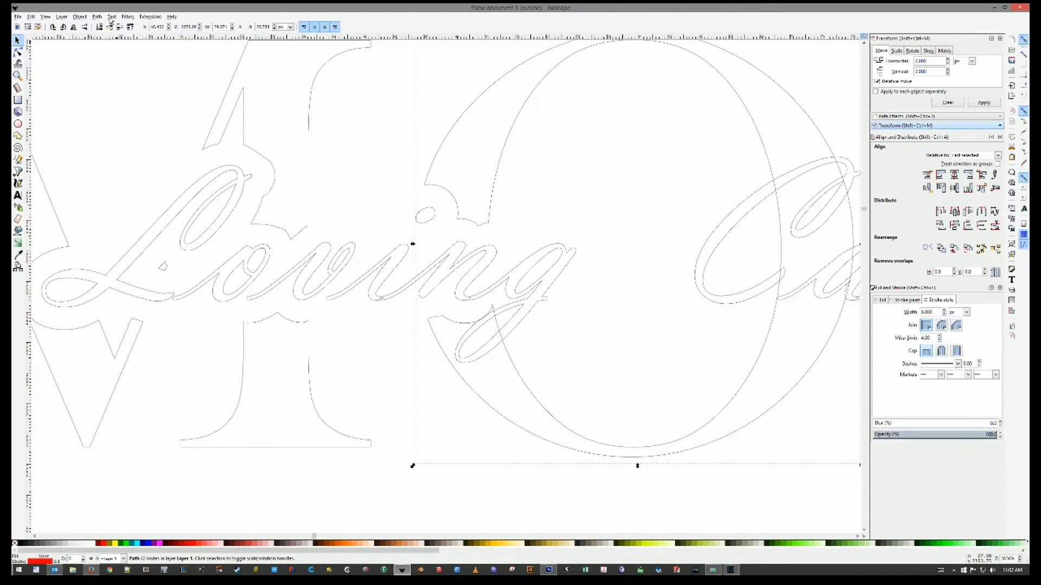
- Duplicate the script g of Loving and centre the copy on the original in both directions
{"action": "left_click", "coordinate": [538, 289]}
{"action": "key", "text": "ctrl+v"}
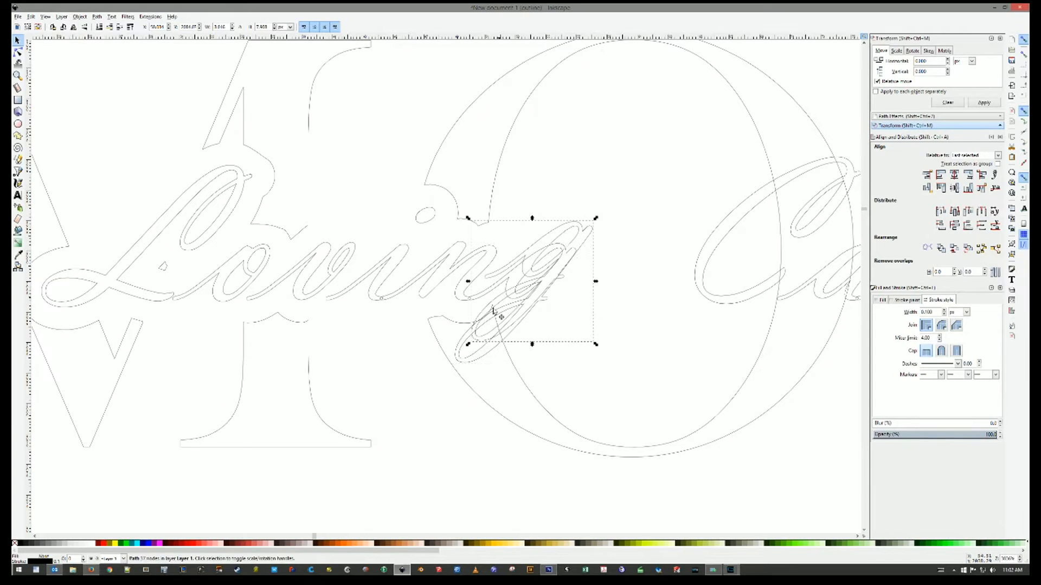
{"action": "left_click", "coordinate": [457, 359], "text": "shift"}
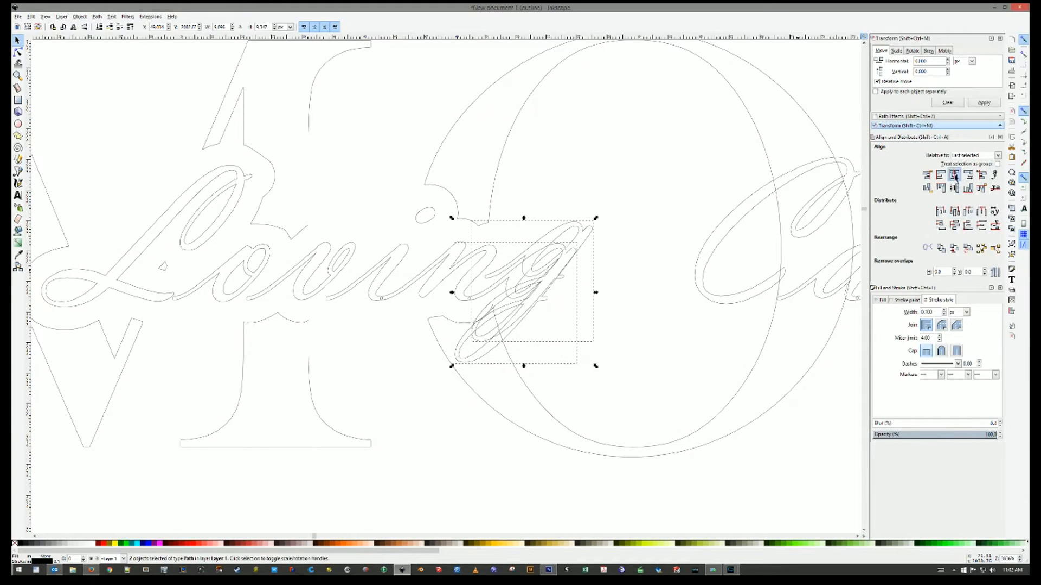
{"action": "left_click", "coordinate": [954, 188]}
{"action": "left_click", "coordinate": [955, 188]}
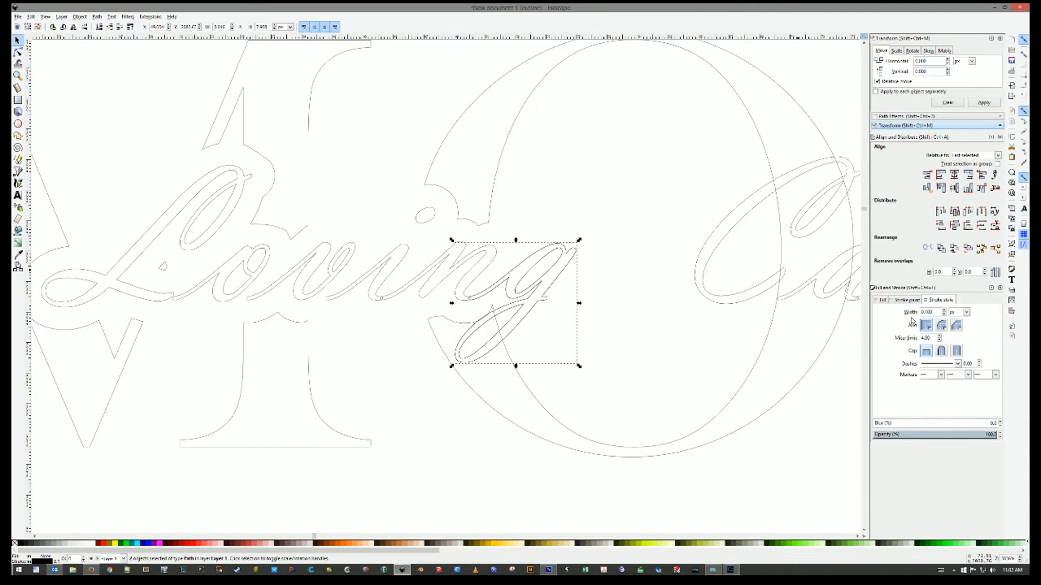
{"action": "type", "text": "3"}
{"action": "key", "text": "Return"}
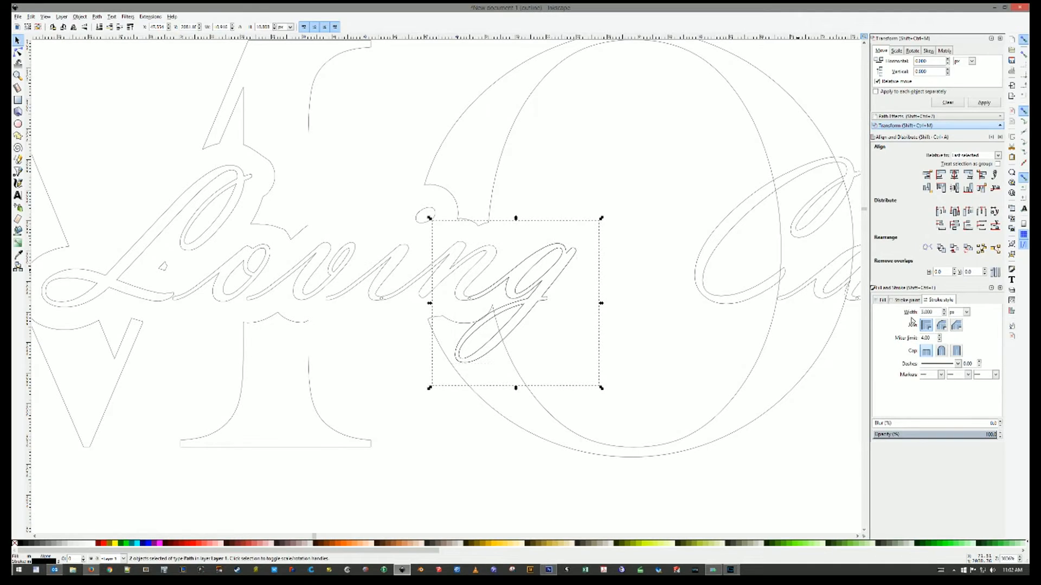
{"action": "left_click", "coordinate": [18, 52]}
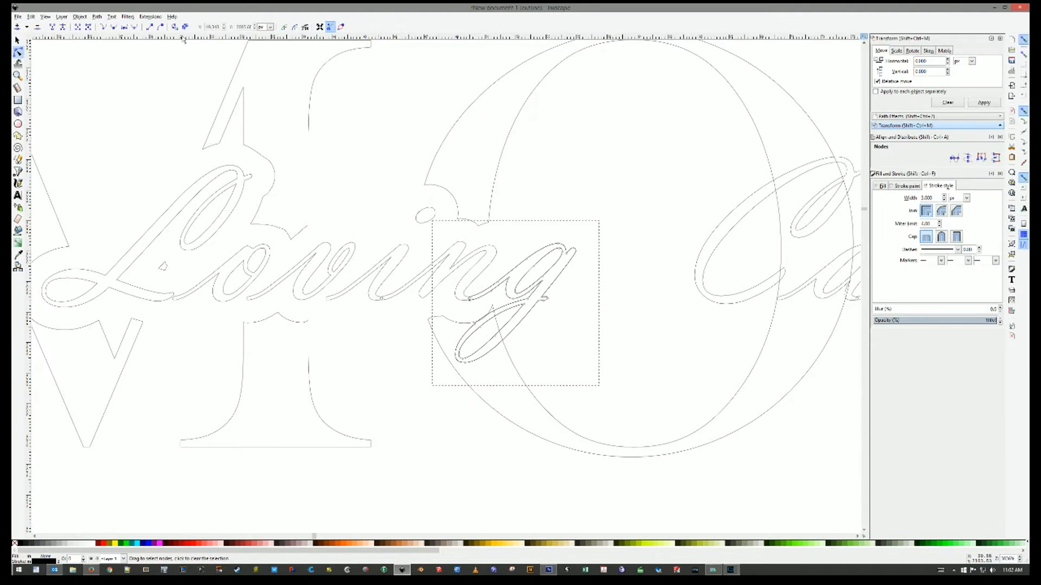
{"action": "key", "text": "ctrl+alt+c"}
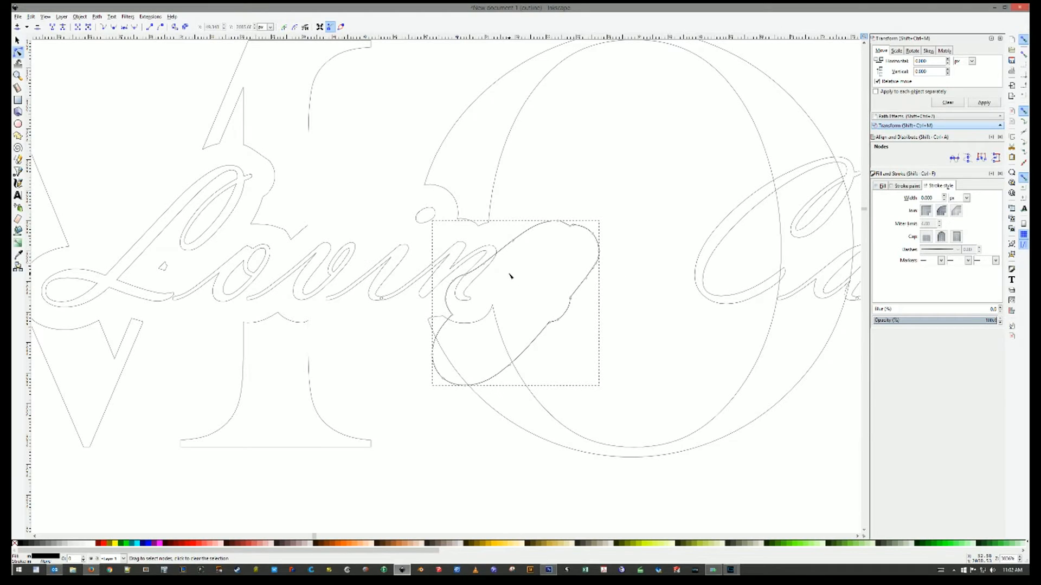
{"action": "key", "text": "ctrl+z"}
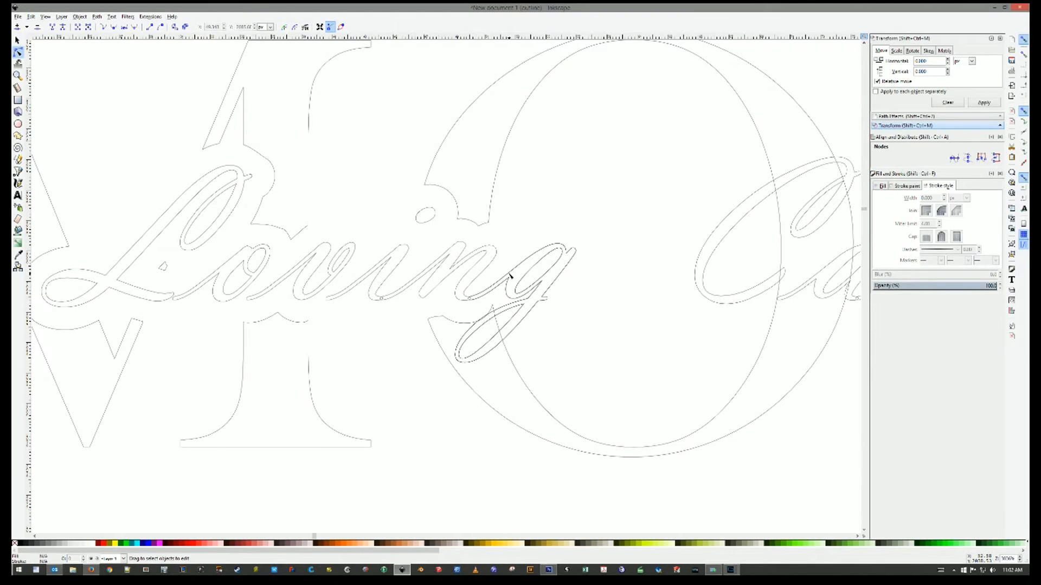
{"action": "key", "text": "ctrl+z"}
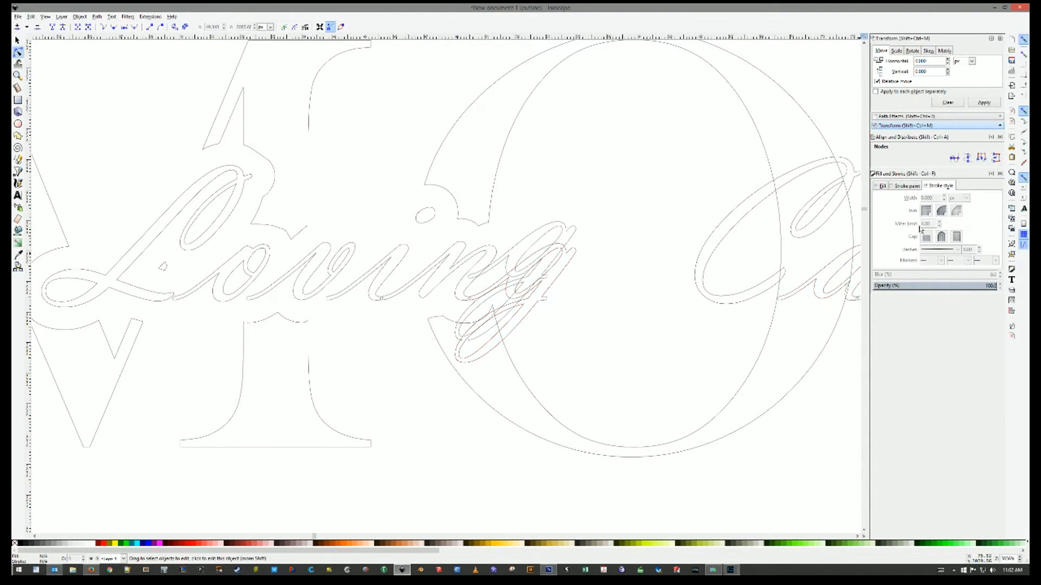
- Centre the g copy vertically on the original g of Loving and select one g on its own
{"action": "left_click", "coordinate": [17, 40]}
{"action": "left_click", "coordinate": [564, 238]}
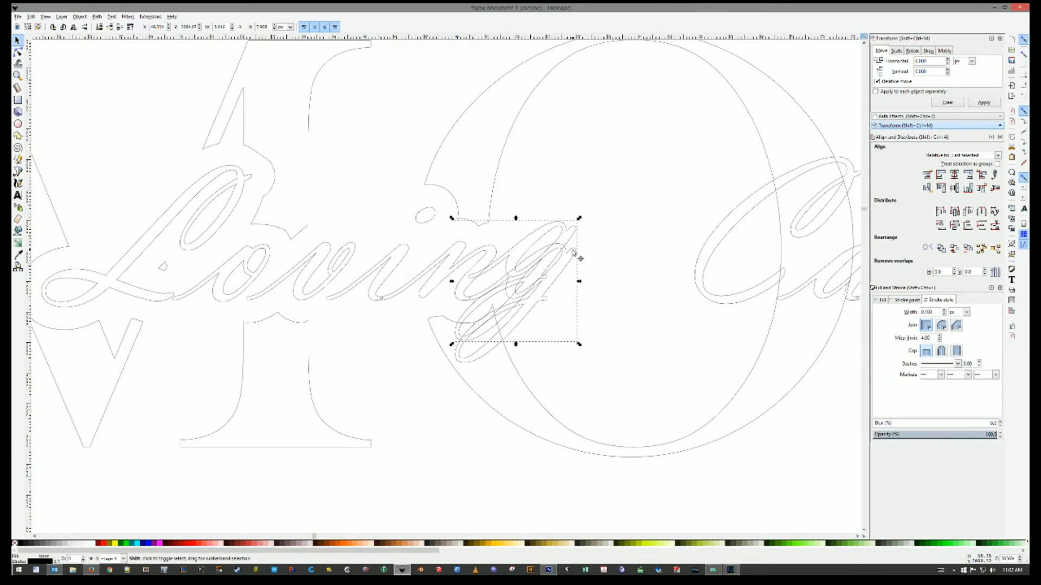
{"action": "left_click", "coordinate": [574, 253], "text": "shift"}
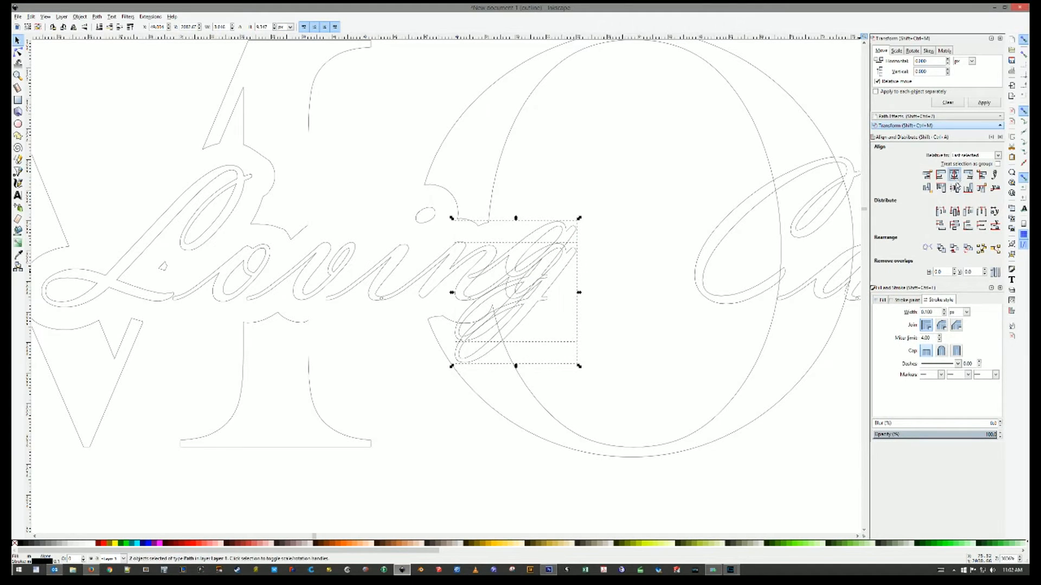
{"action": "left_click", "coordinate": [955, 188]}
{"action": "left_click", "coordinate": [624, 193]}
{"action": "left_click", "coordinate": [553, 256]}
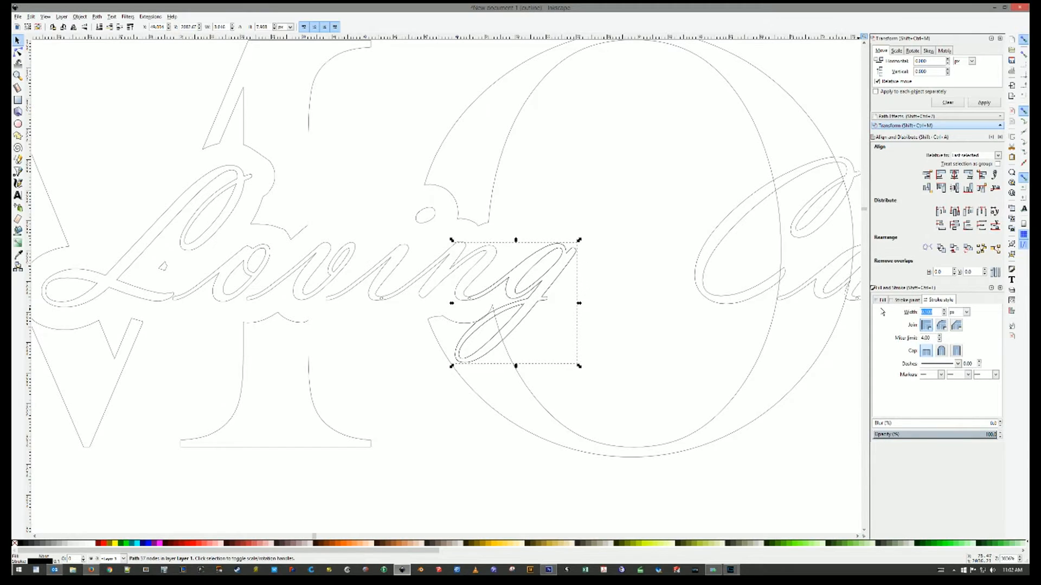
- Set the stroke width of the selected g to 3 px and convert its stroke to a path
{"action": "type", "text": "3"}
{"action": "key", "text": "Return"}
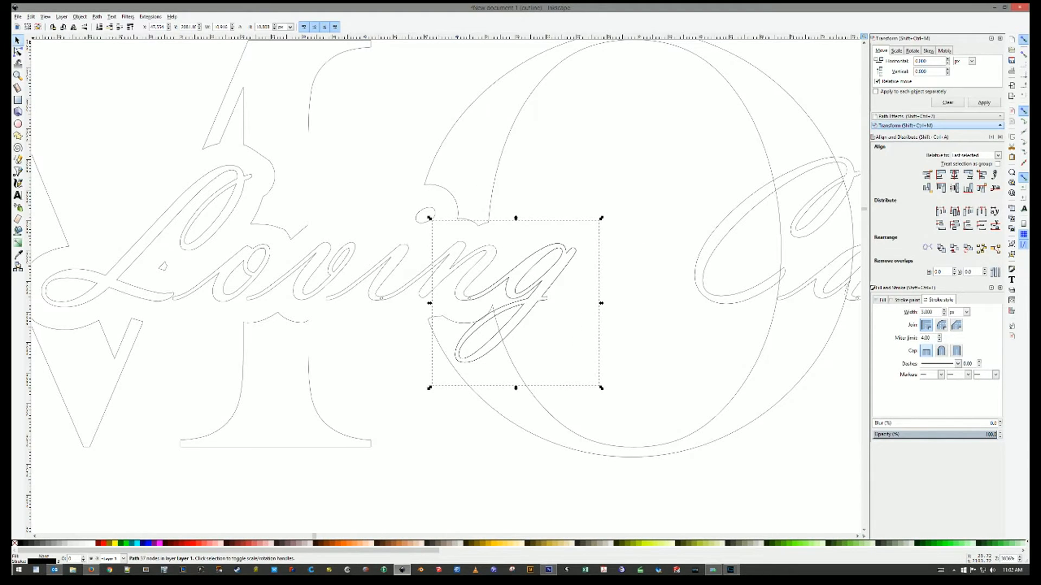
{"action": "left_click", "coordinate": [18, 52]}
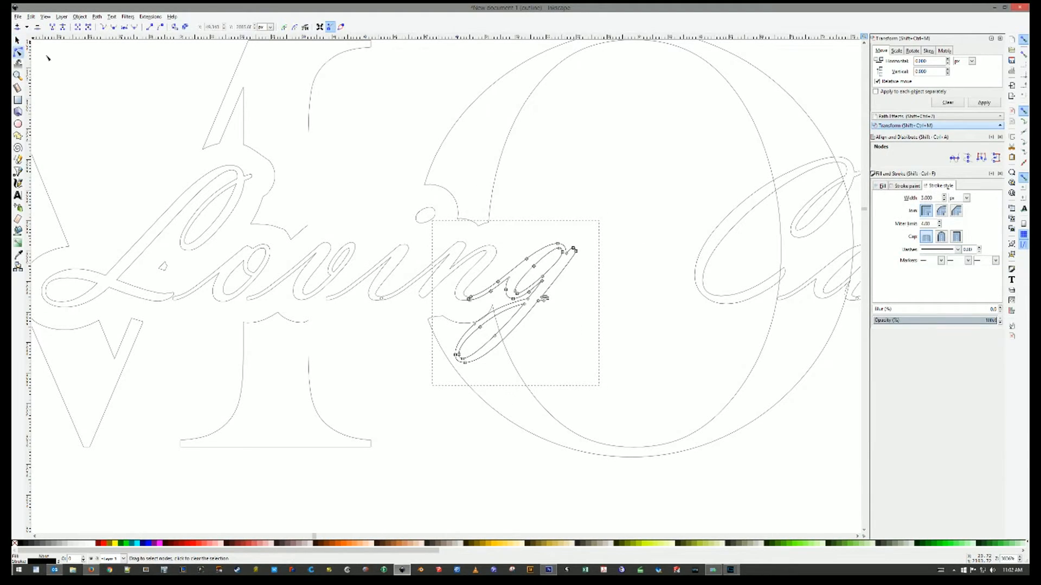
{"action": "left_click", "coordinate": [184, 26]}
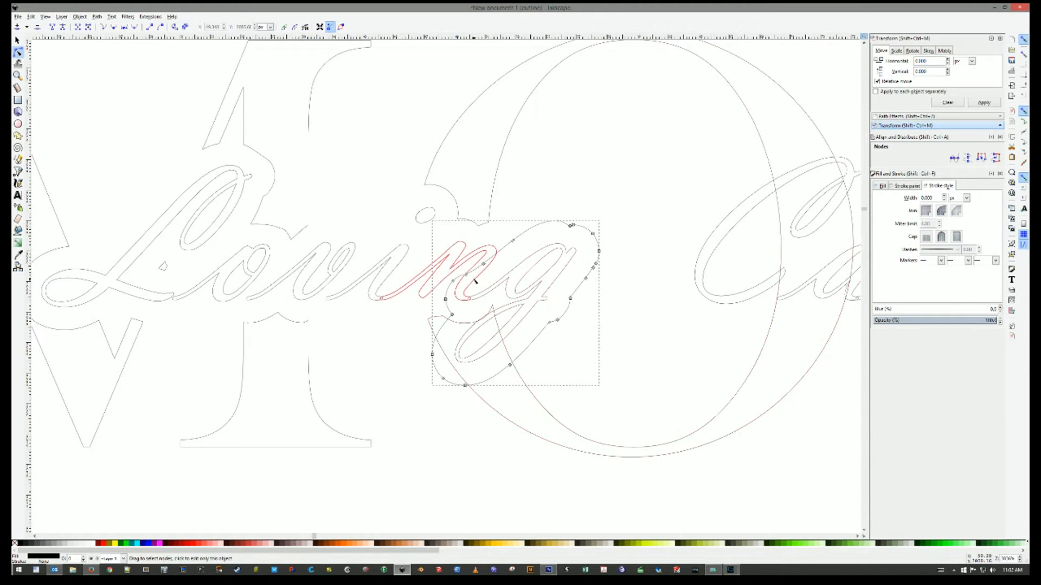
- Subtract the g's offset outline from the large letter O with a Difference operation
{"action": "key", "text": "s"}
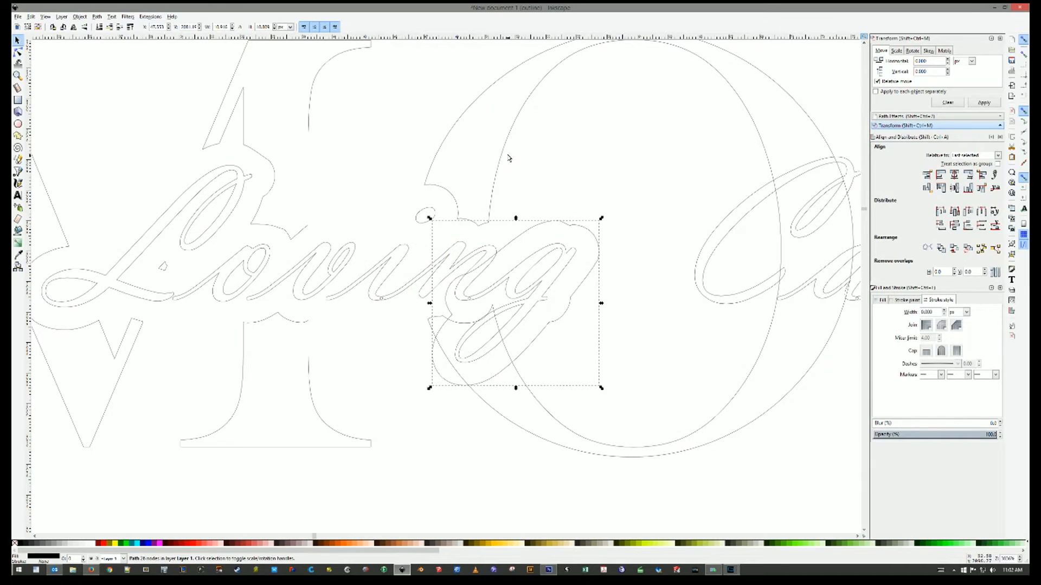
{"action": "left_click", "coordinate": [507, 158], "text": "shift"}
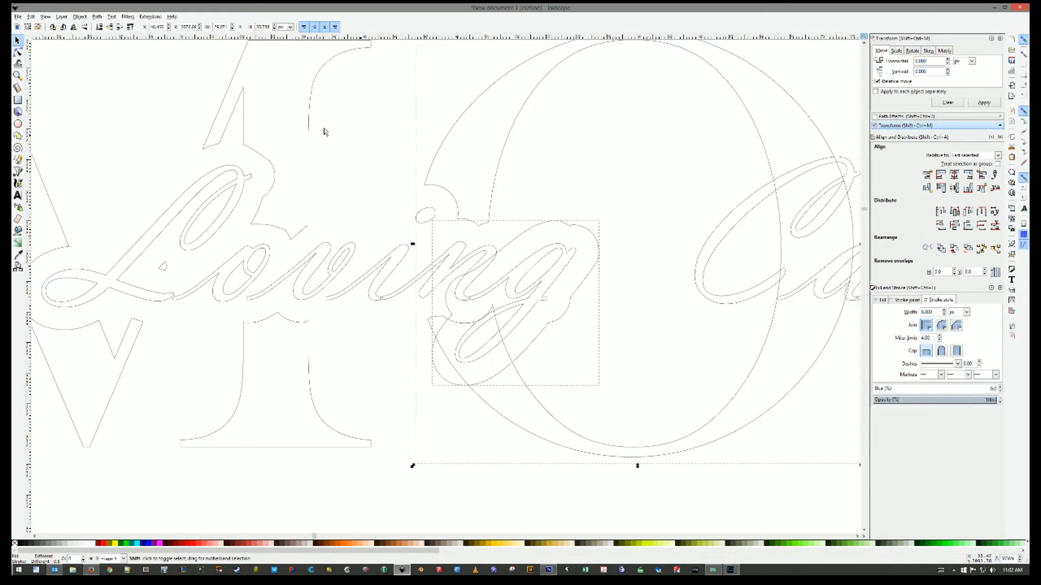
{"action": "key", "text": "ctrl+minus"}
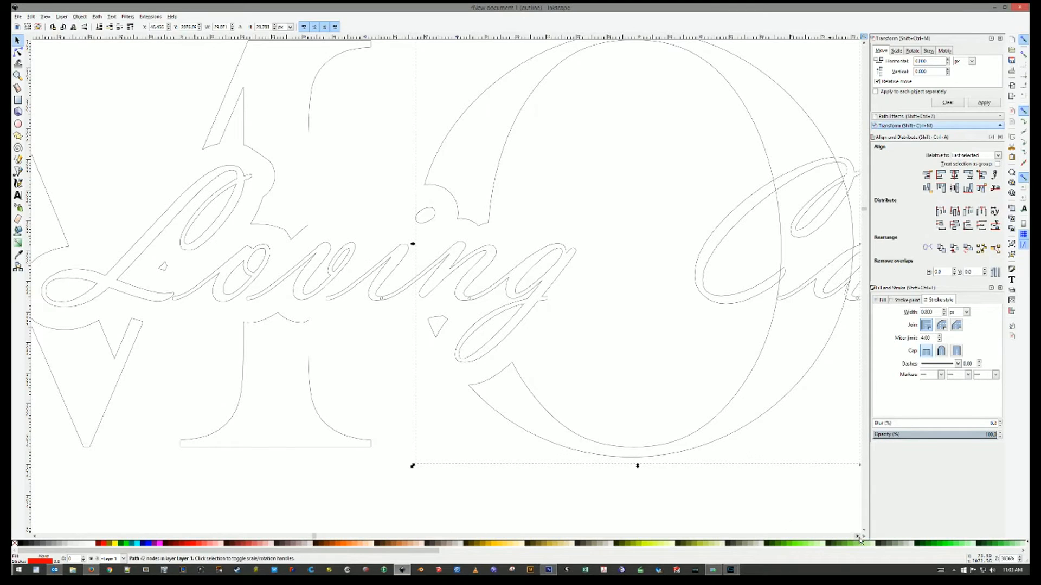
{"action": "scroll", "coordinate": [859, 540], "scroll_direction": "right", "scroll_amount": 15}
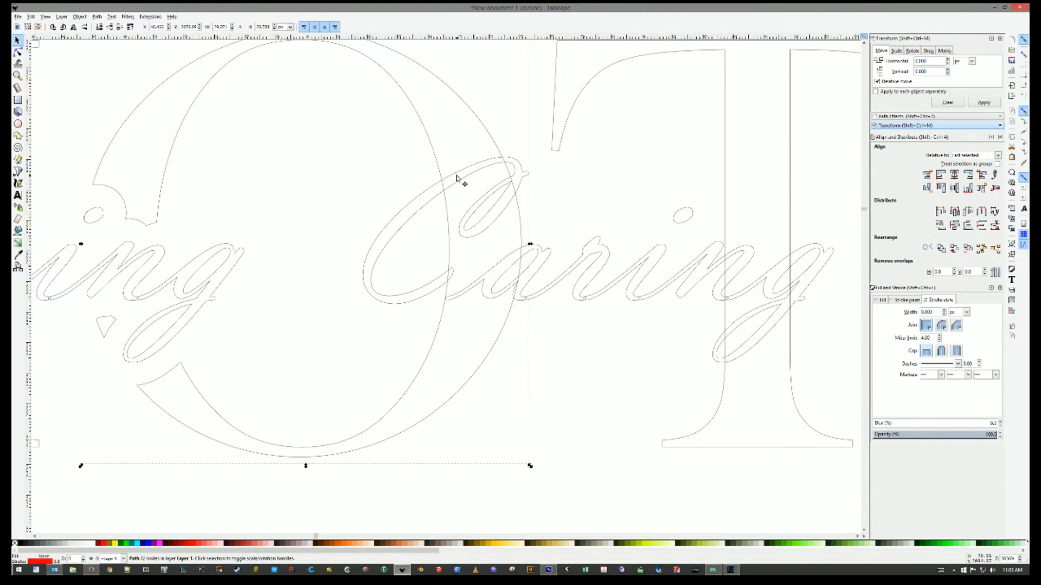
{"action": "left_click", "coordinate": [458, 176]}
{"action": "key", "text": "ctrl+c"}
{"action": "key", "text": "ctrl+v"}
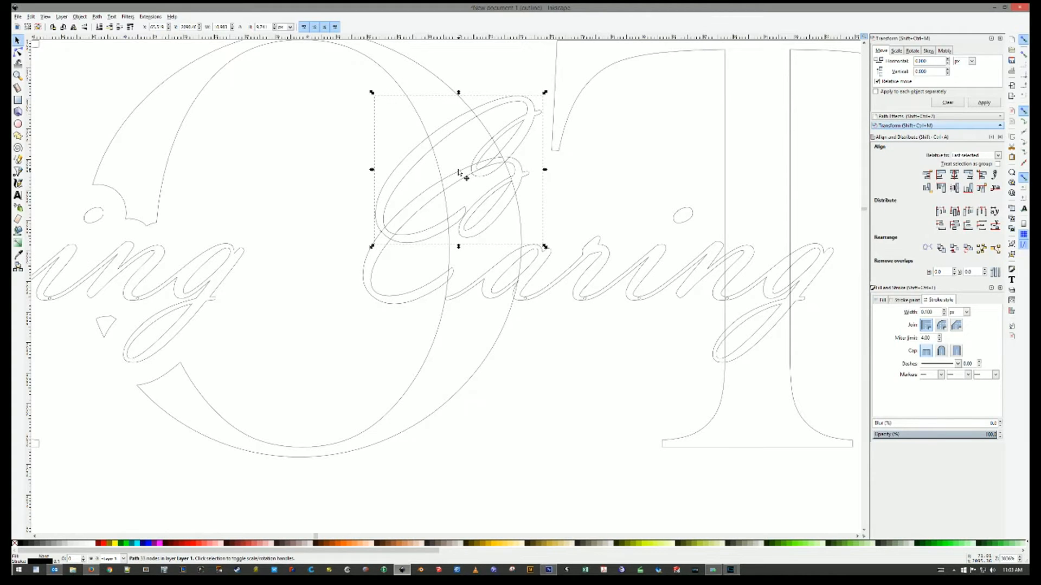
{"action": "scroll", "coordinate": [458, 173], "scroll_direction": "down", "scroll_amount": 4}
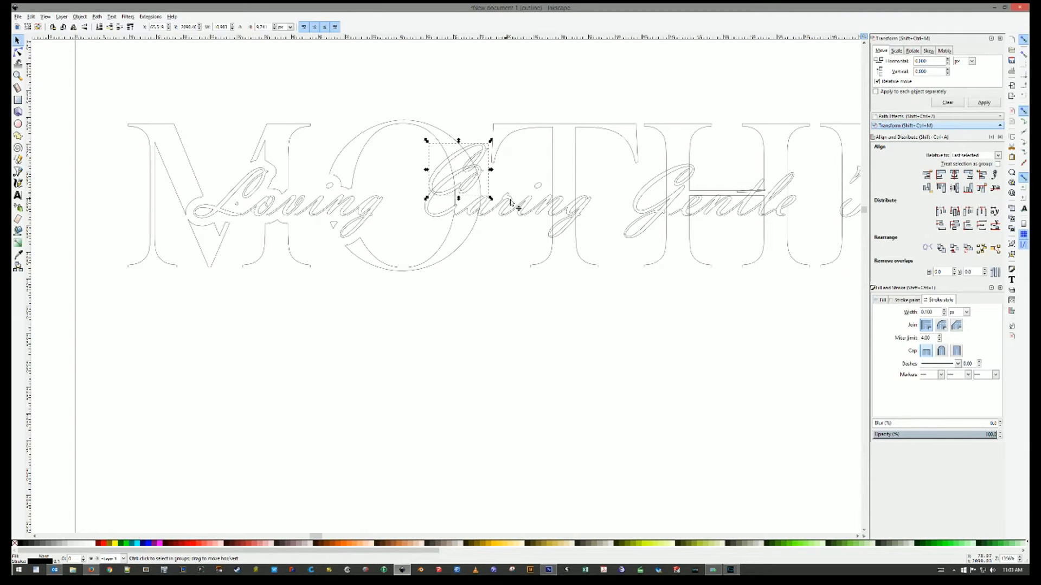
{"action": "left_click_drag", "start_coordinate": [317, 537], "coordinate": [319, 538]}
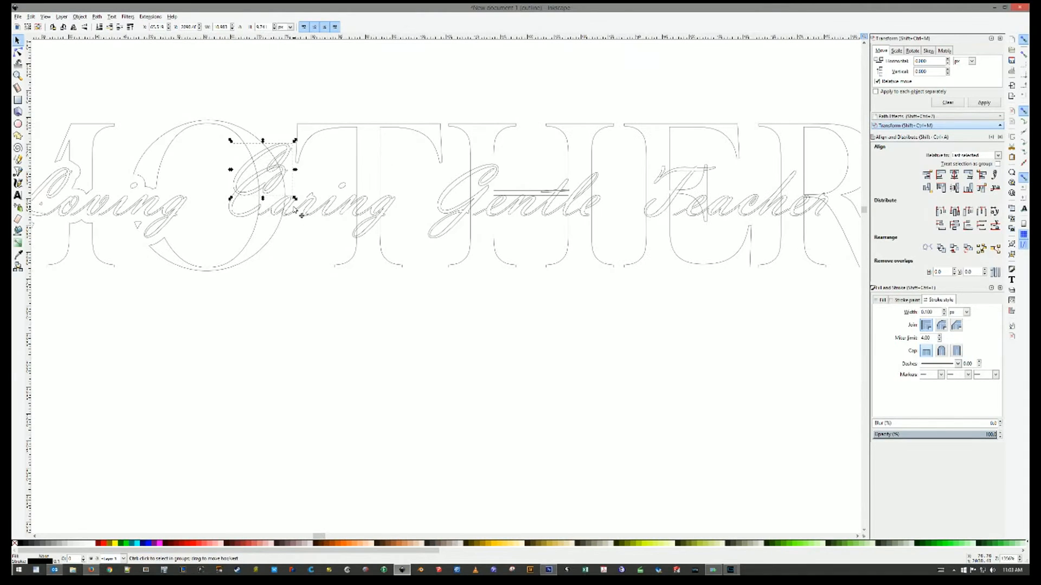
{"action": "left_click", "coordinate": [284, 178]}
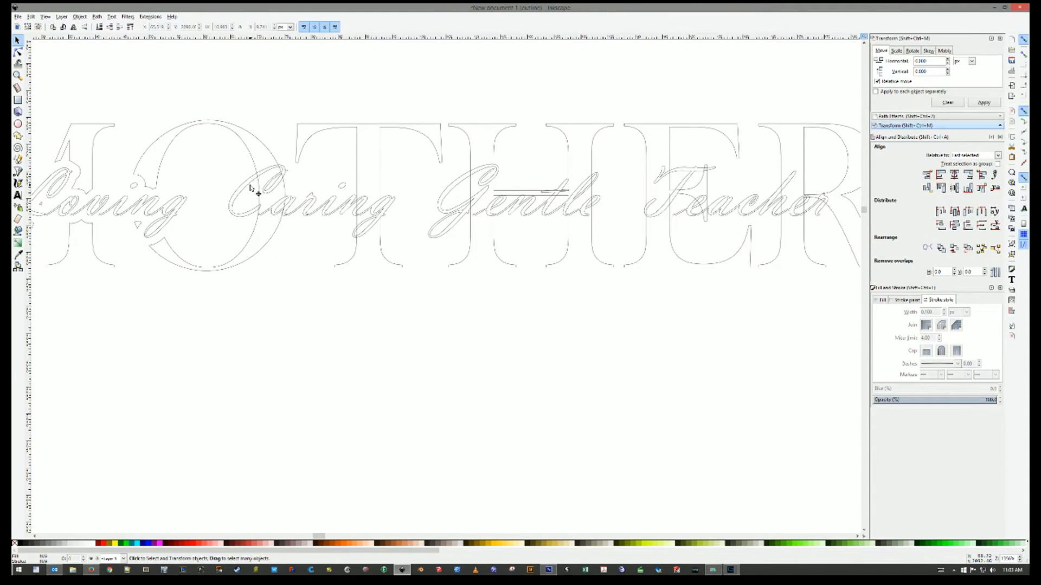
- Select every letter of the script words Caring, Gentle and Teacher and group them into one object
{"action": "left_click", "coordinate": [251, 189]}
{"action": "left_click", "coordinate": [299, 205], "text": "shift"}
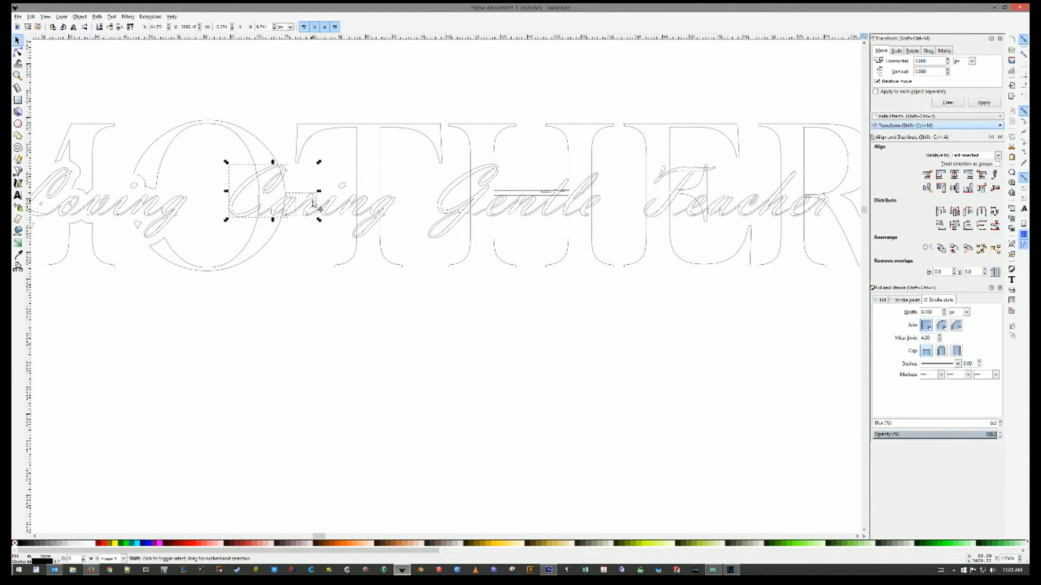
{"action": "left_click", "coordinate": [332, 208], "text": "shift"}
{"action": "left_click", "coordinate": [349, 207], "text": "shift"}
{"action": "left_click", "coordinate": [366, 209], "text": "shift"}
{"action": "left_click", "coordinate": [392, 206], "text": "shift"}
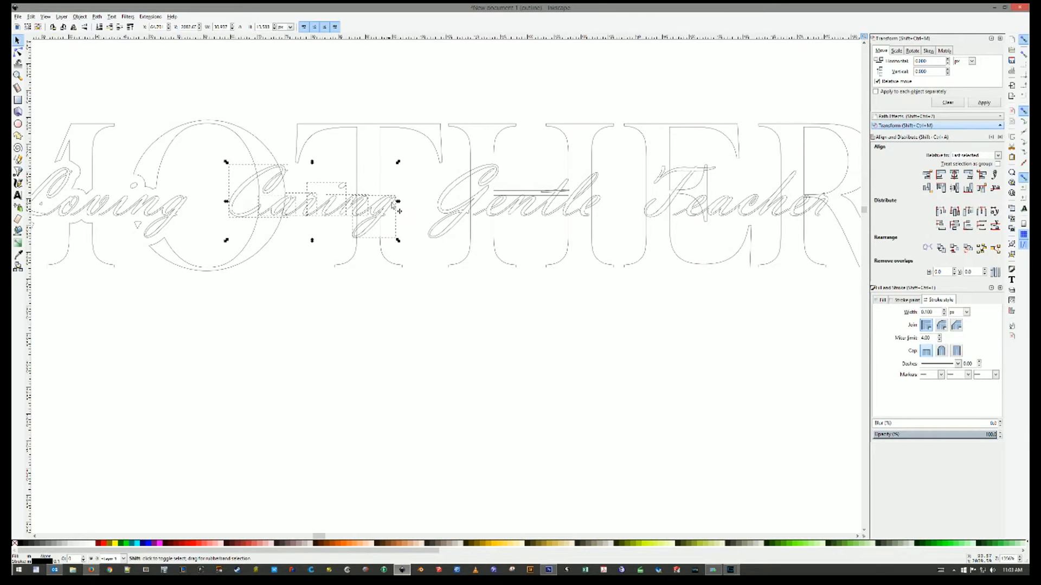
{"action": "left_click", "coordinate": [481, 210], "text": "shift"}
{"action": "left_click_drag", "start_coordinate": [512, 207], "coordinate": [537, 217]}
{"action": "left_click_drag", "start_coordinate": [514, 288], "coordinate": [850, 141]}
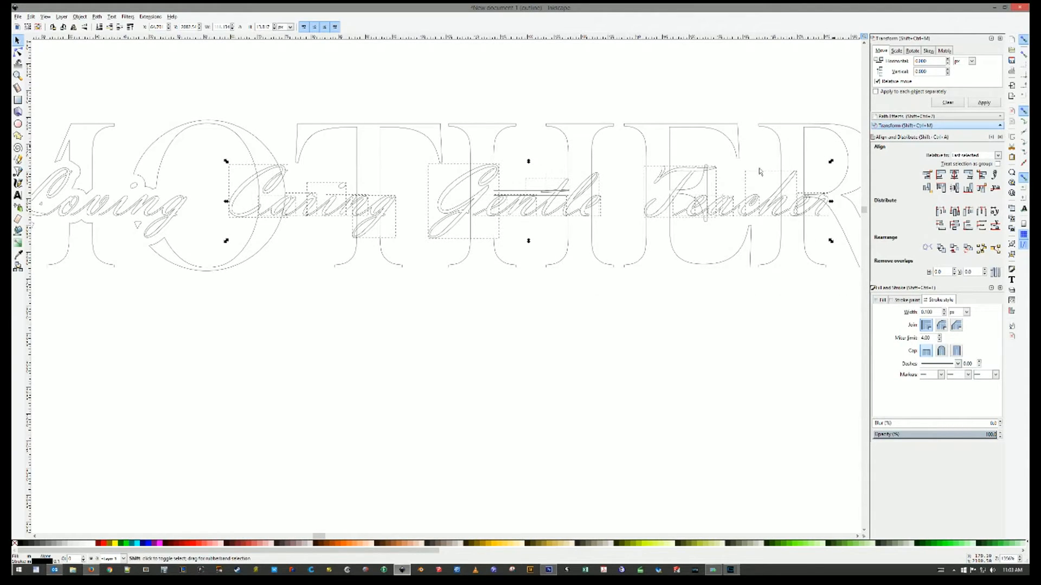
{"action": "right_click", "coordinate": [553, 215]}
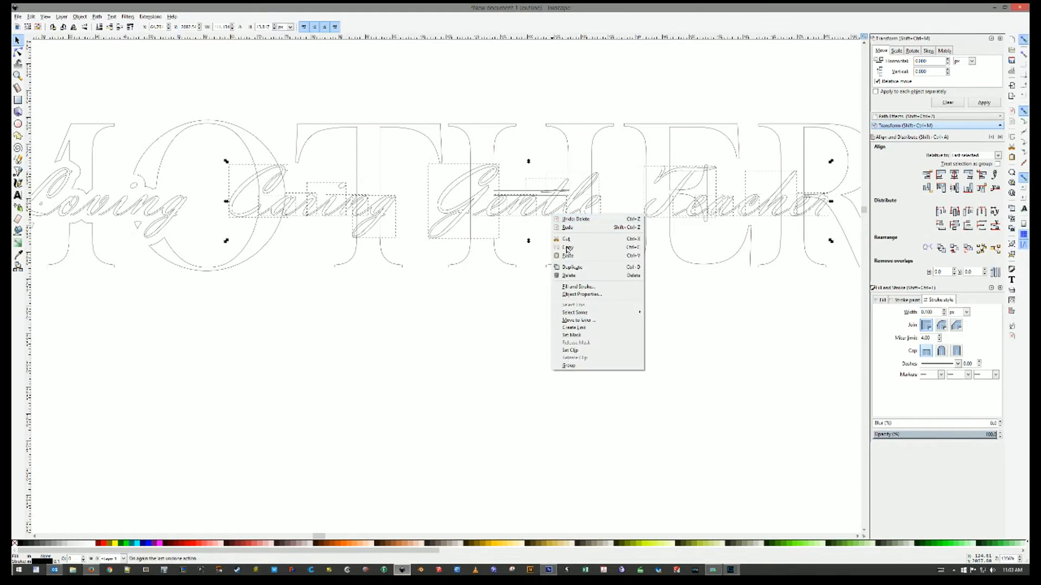
{"action": "left_click", "coordinate": [574, 356]}
- Paste a copy of the Caring Gentle Teacher group and centre it on the original in both directions
{"action": "key", "text": "ctrl+v"}
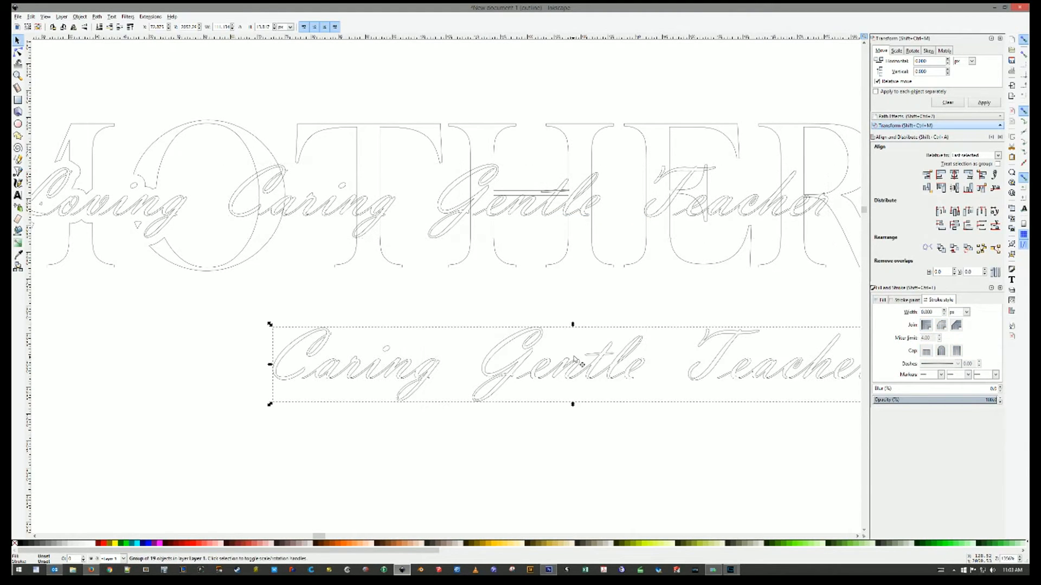
{"action": "left_click", "coordinate": [531, 218], "text": "shift"}
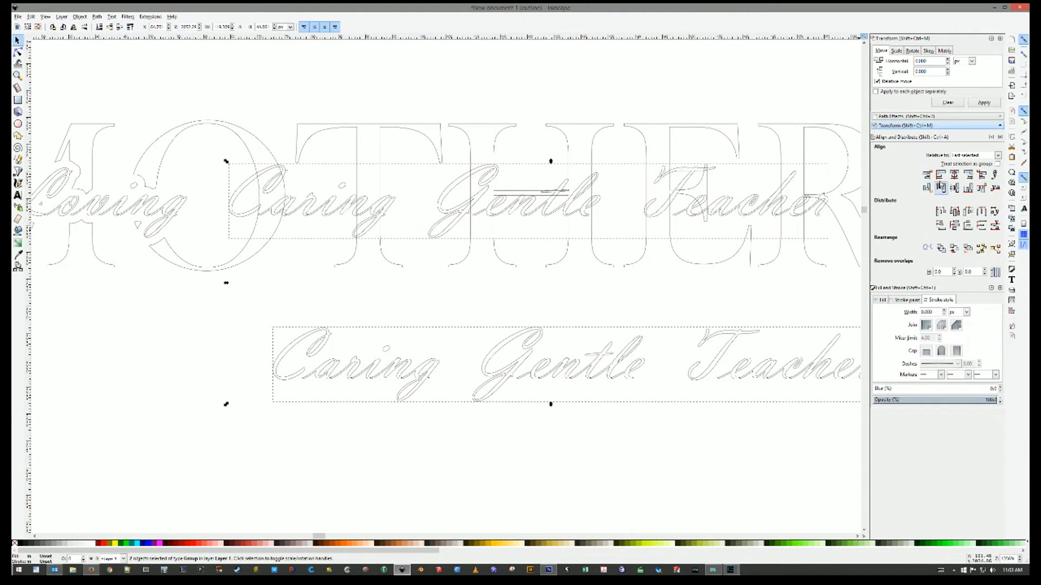
{"action": "left_click", "coordinate": [954, 174]}
{"action": "left_click", "coordinate": [954, 188]}
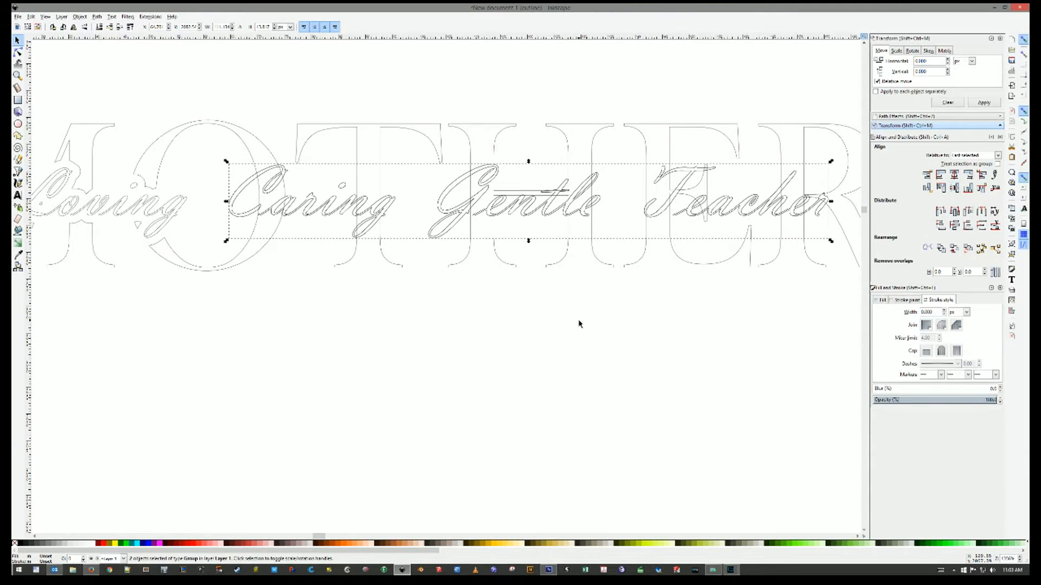
- Select only one of the two overlapping Caring Gentle Teacher groups and set its stroke width to 3 px
{"action": "left_click", "coordinate": [581, 319]}
{"action": "left_click", "coordinate": [536, 215]}
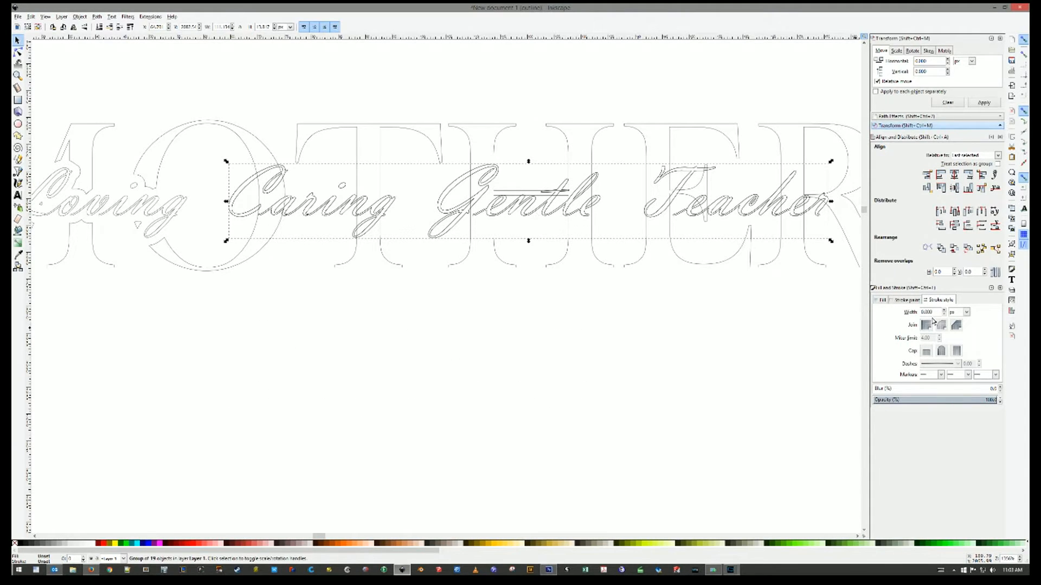
{"action": "type", "text": "1"}
{"action": "key", "text": "Return"}
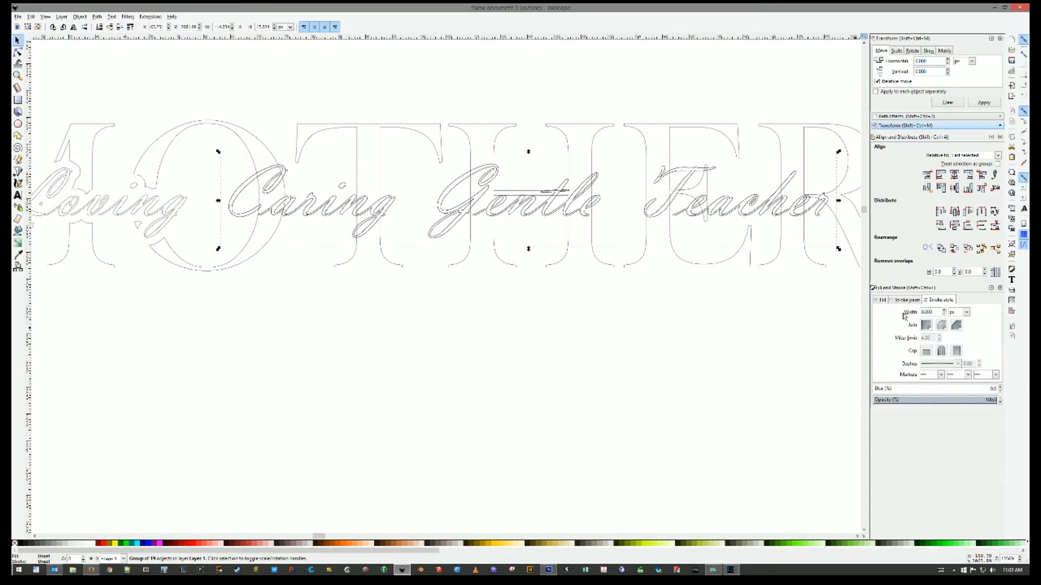
- Ungroup the stroked Caring Gentle Teacher letters and convert their strokes to paths
{"action": "left_click", "coordinate": [18, 52]}
{"action": "left_click", "coordinate": [188, 28]}
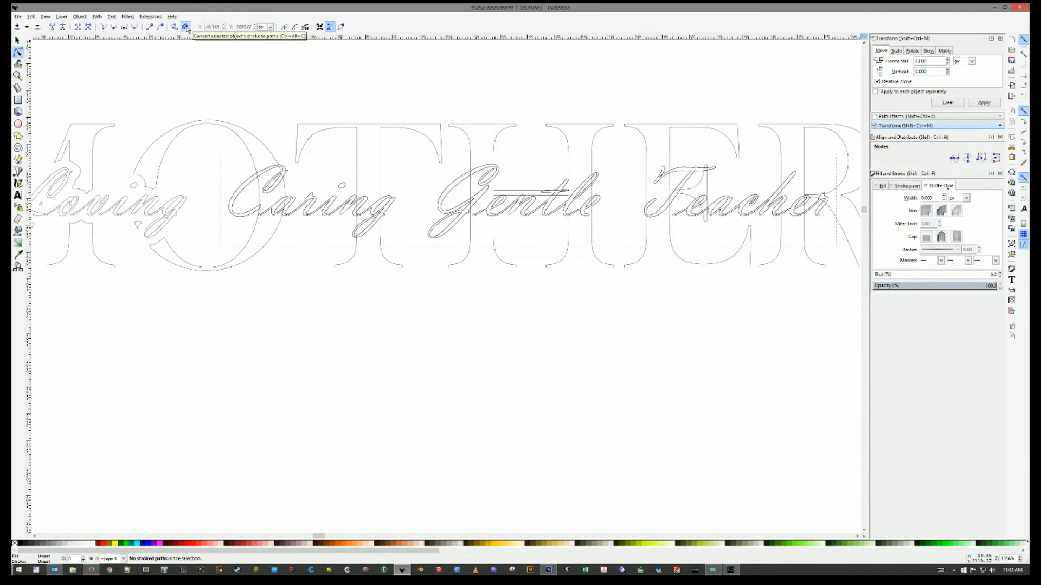
{"action": "right_click", "coordinate": [304, 207]}
{"action": "left_click", "coordinate": [325, 356]}
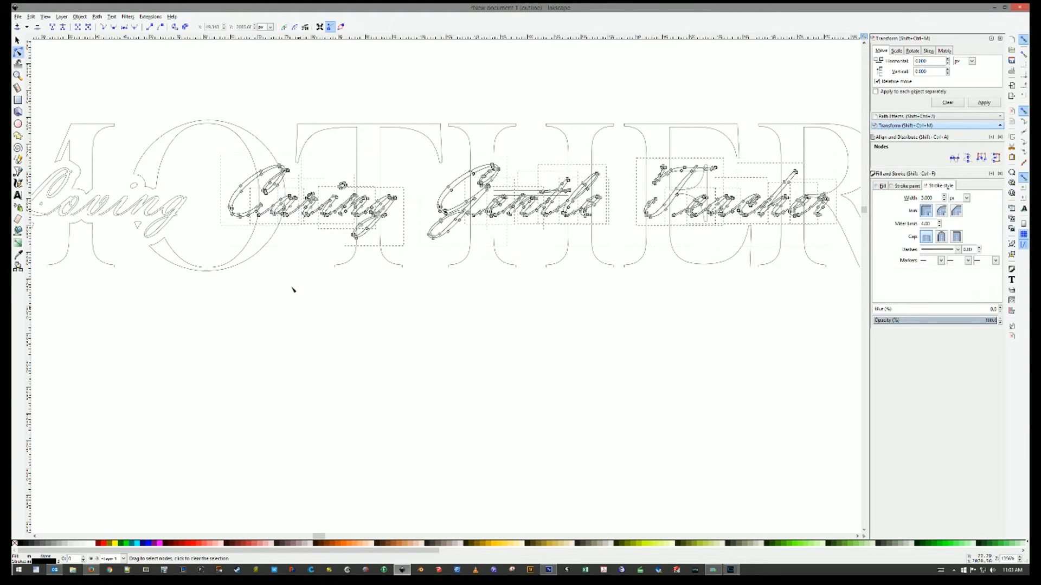
{"action": "left_click", "coordinate": [187, 30]}
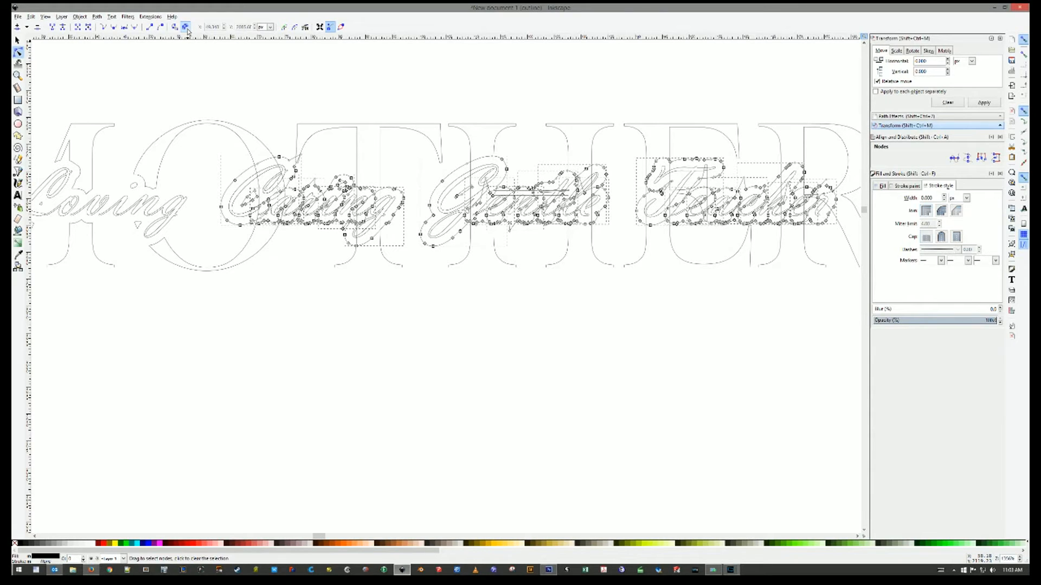
{"action": "left_click", "coordinate": [259, 105]}
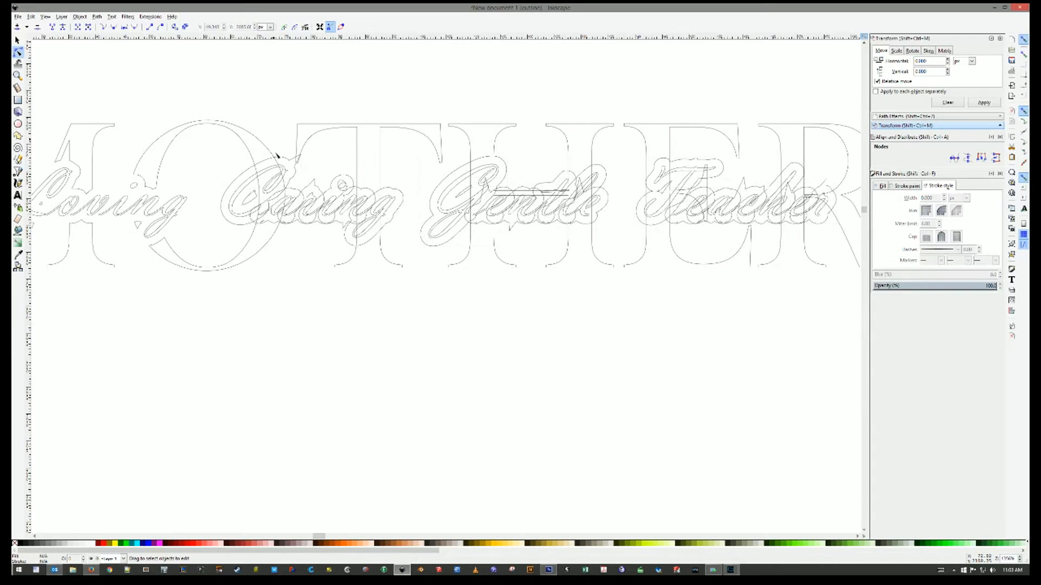
- Pull the nodes of the spike at the upper end of the C's offset outline in Caring back onto the curve
{"action": "scroll", "coordinate": [286, 167], "scroll_direction": "up", "scroll_amount": 4}
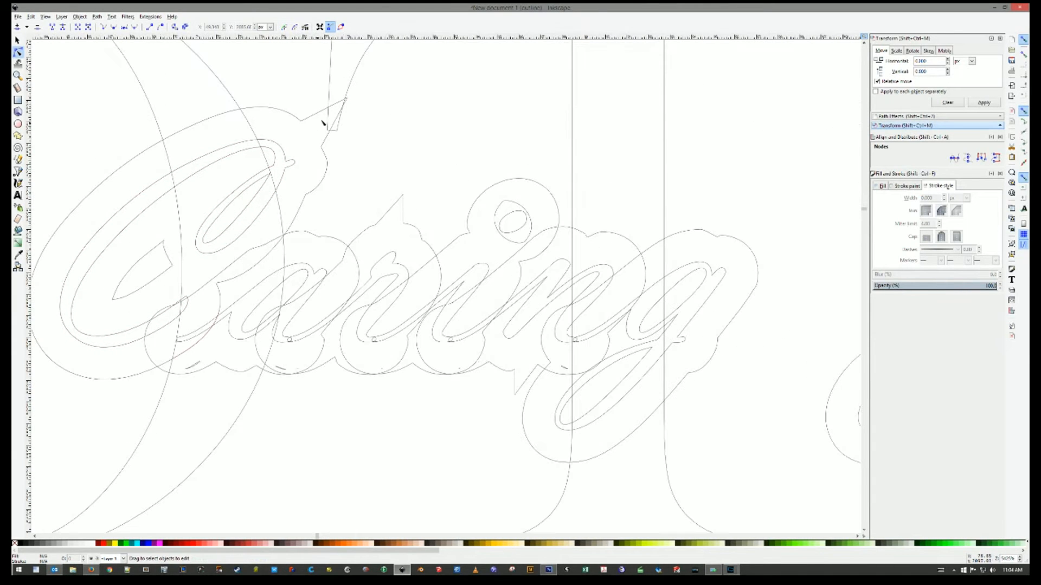
{"action": "left_click", "coordinate": [337, 103]}
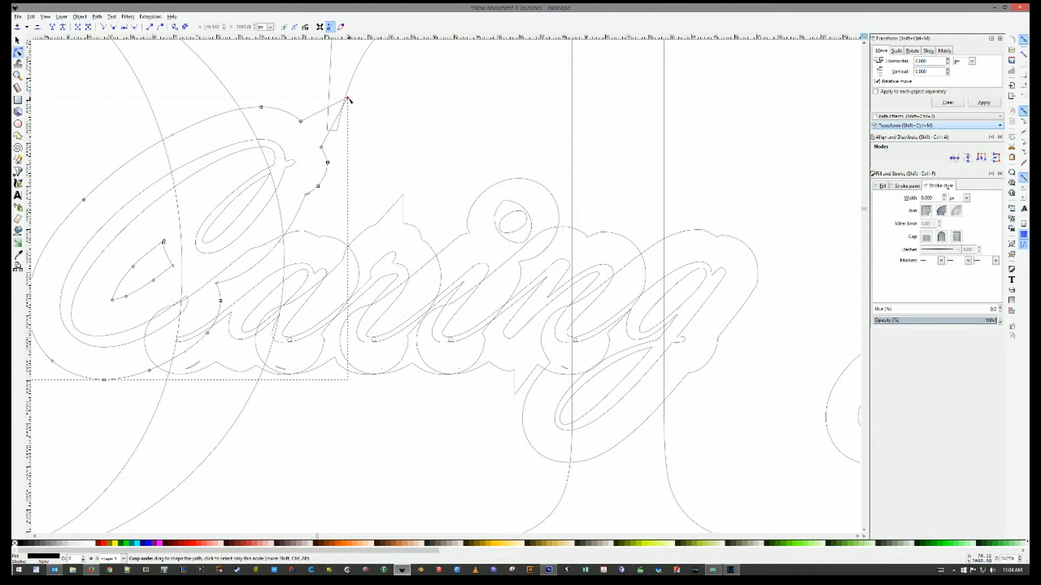
{"action": "left_click_drag", "start_coordinate": [348, 98], "coordinate": [314, 138]}
{"action": "left_click_drag", "start_coordinate": [314, 138], "coordinate": [345, 101]}
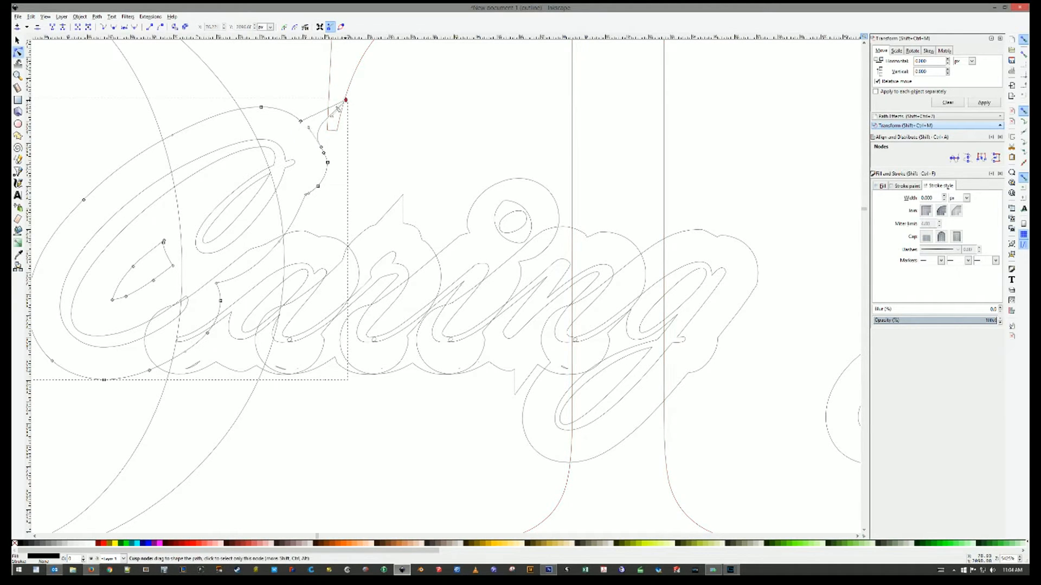
{"action": "key", "text": "ctrl+z"}
{"action": "key", "text": "ctrl+z"}
{"action": "key", "text": "ctrl+z"}
{"action": "key", "text": "ctrl+z"}
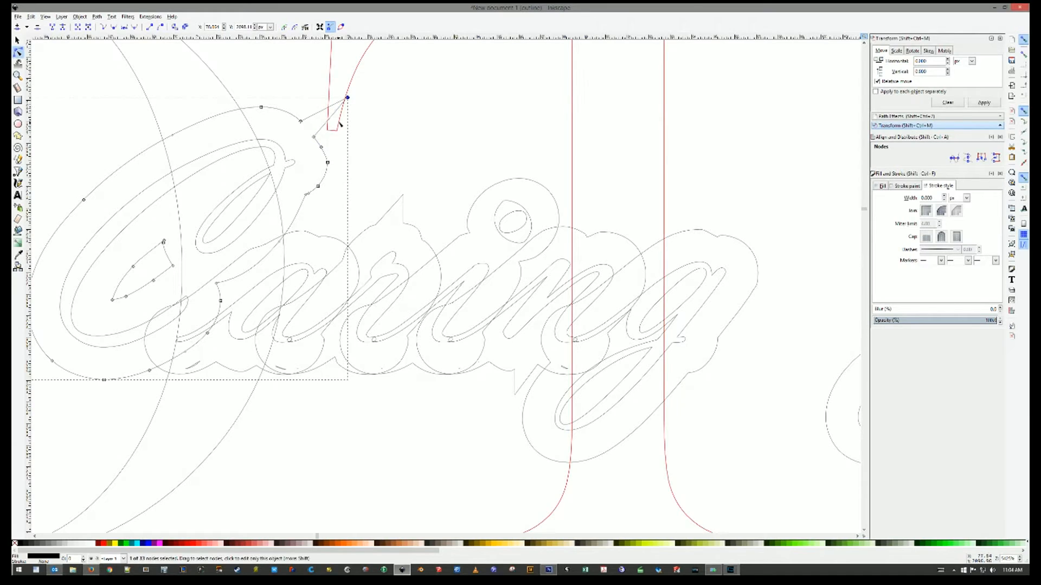
{"action": "left_click_drag", "start_coordinate": [348, 98], "coordinate": [307, 128]}
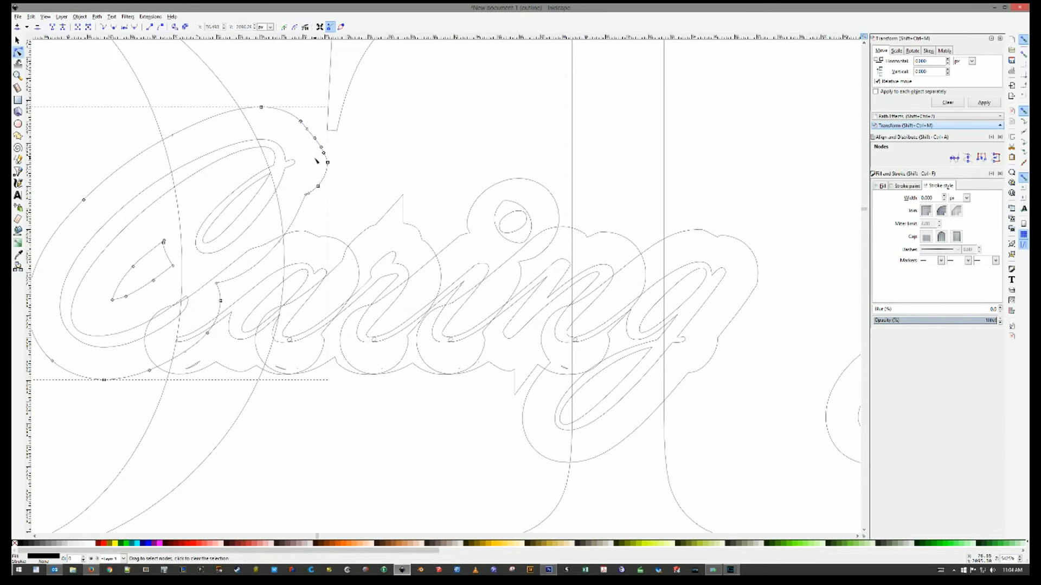
- Delete the inner loop nodes around the dot of the i in the offset outline of Caring
{"action": "left_click", "coordinate": [394, 213]}
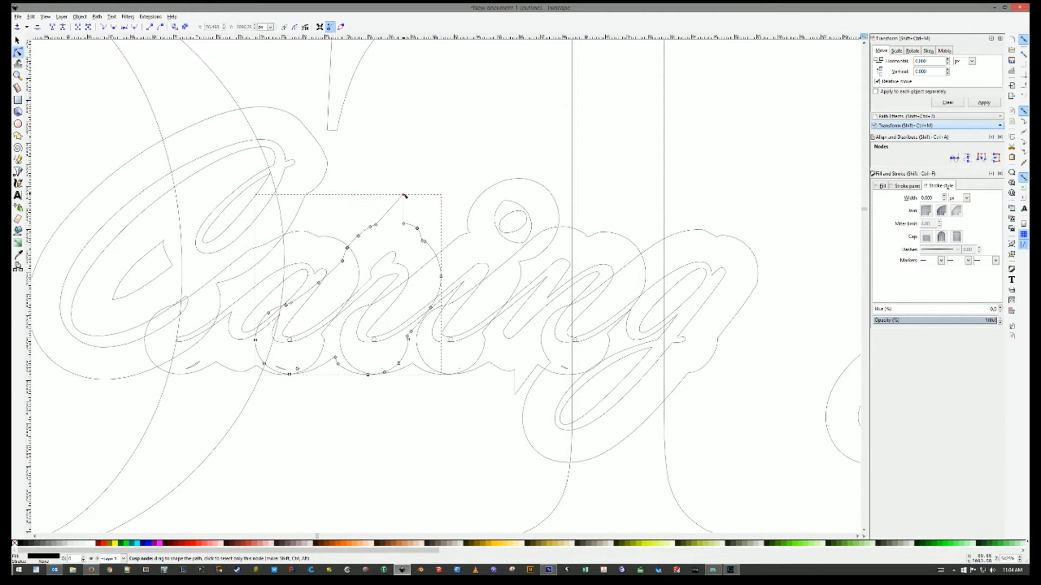
{"action": "left_click", "coordinate": [502, 201]}
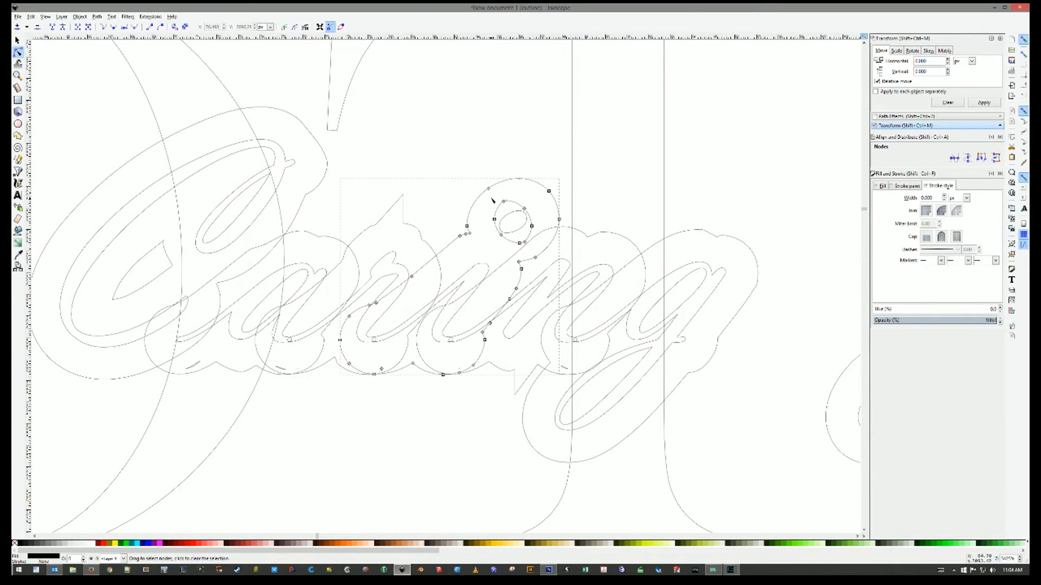
{"action": "left_click_drag", "start_coordinate": [492, 200], "coordinate": [540, 249]}
{"action": "key", "text": "Delete"}
{"action": "left_click", "coordinate": [348, 390]}
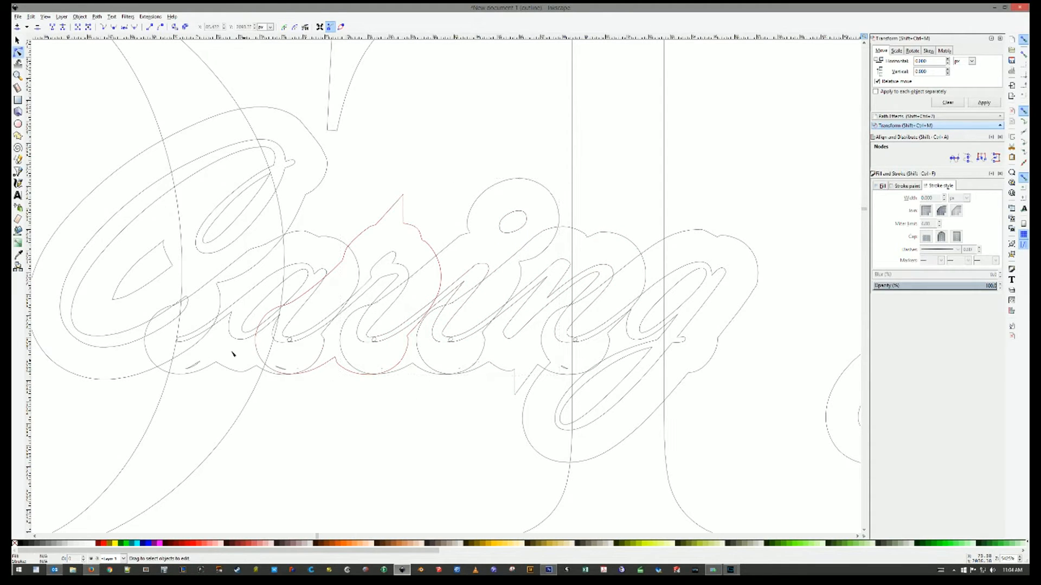
- Delete the two stray slivers inside the lower edge of the a's offset outline in Caring
{"action": "left_click", "coordinate": [204, 363]}
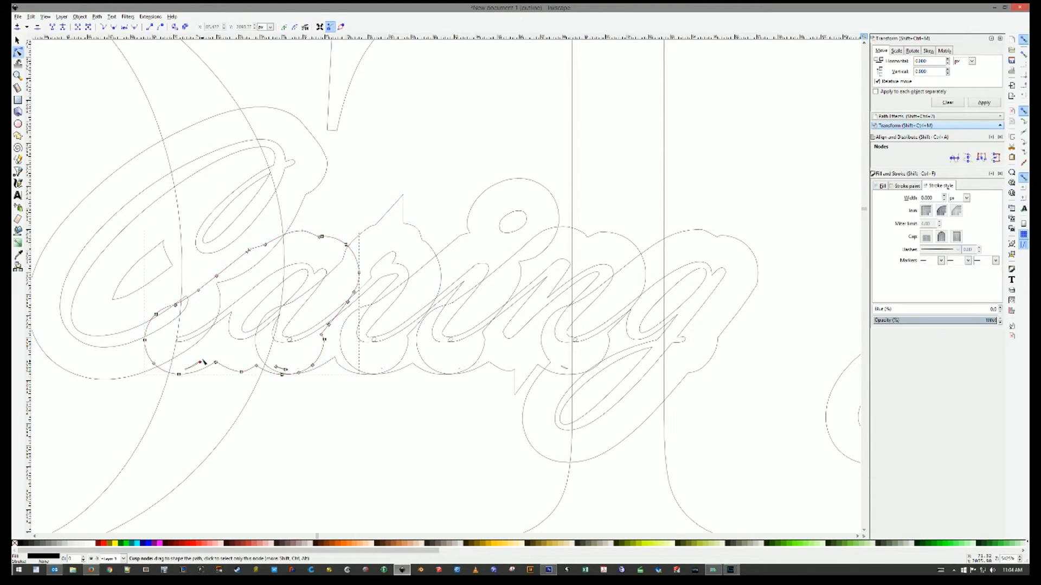
{"action": "left_click_drag", "start_coordinate": [206, 358], "coordinate": [182, 373]}
{"action": "key", "text": "Delete"}
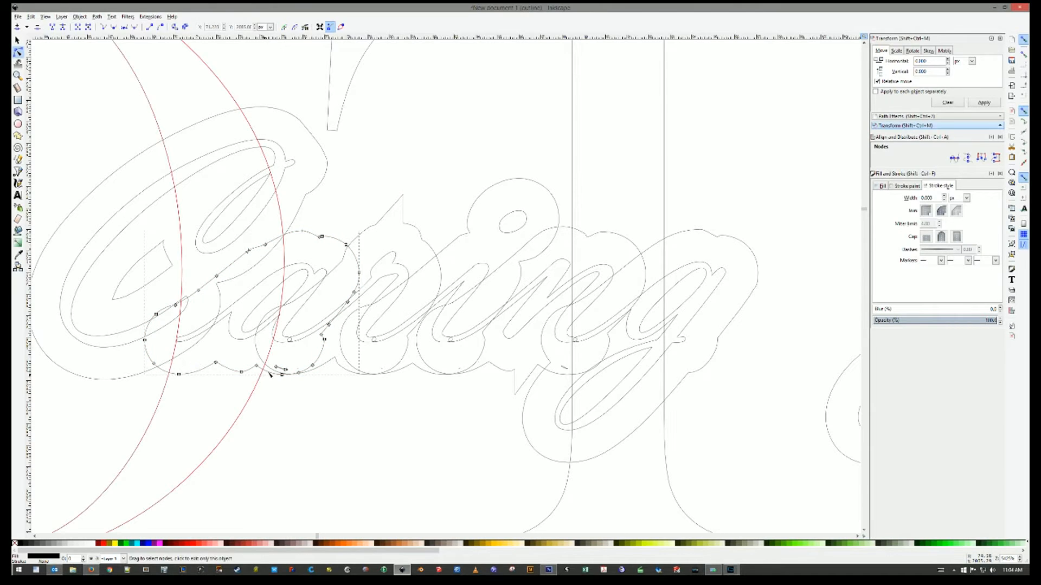
{"action": "left_click_drag", "start_coordinate": [273, 371], "coordinate": [273, 371]}
{"action": "key", "text": "Delete"}
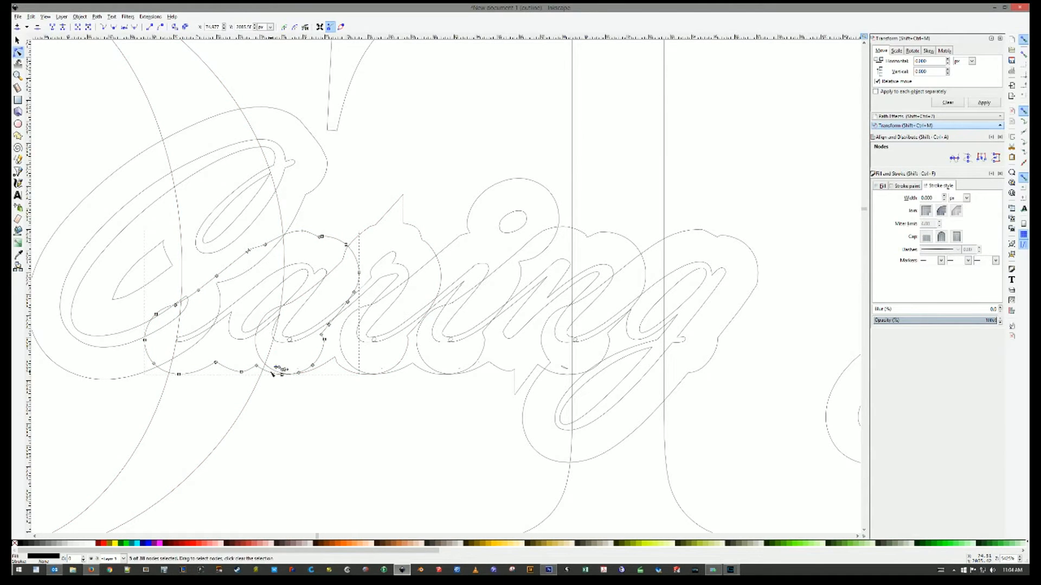
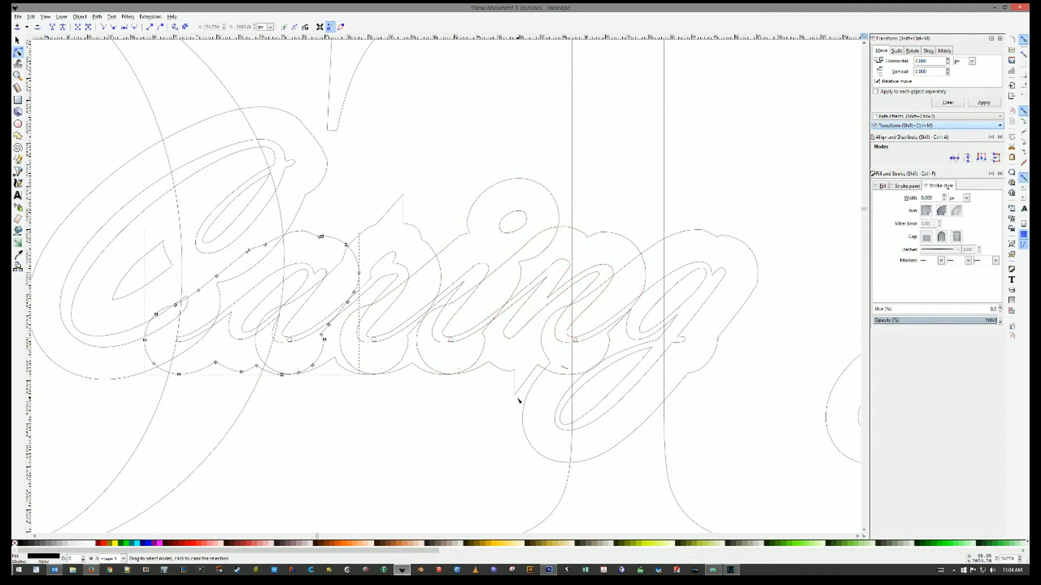
- Delete the stray sliver nodes inside the lower curve of the n's offset outline in Caring
{"action": "left_click", "coordinate": [562, 367]}
{"action": "left_click_drag", "start_coordinate": [572, 371], "coordinate": [573, 371]}
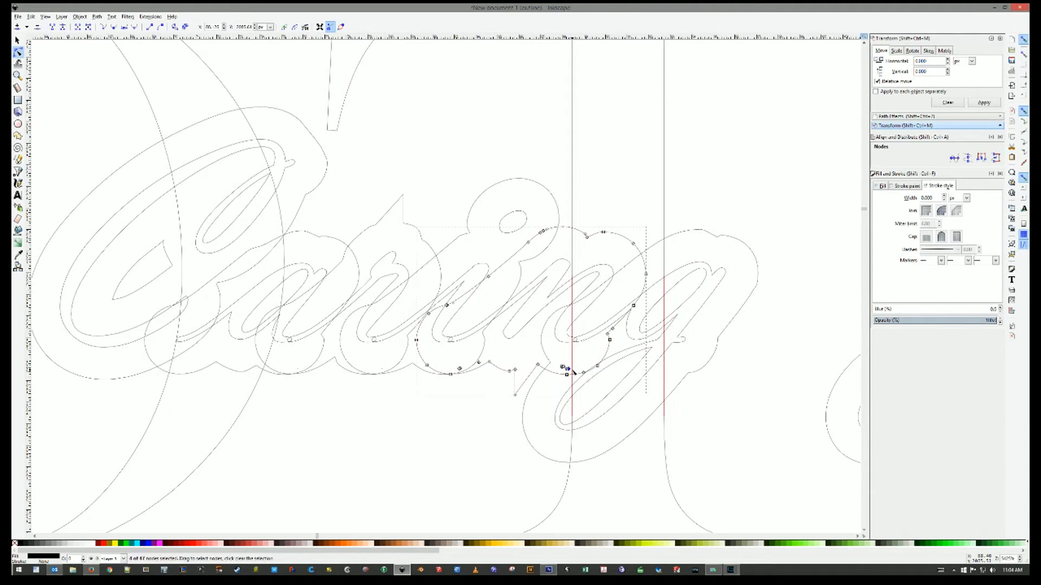
{"action": "key", "text": "Delete"}
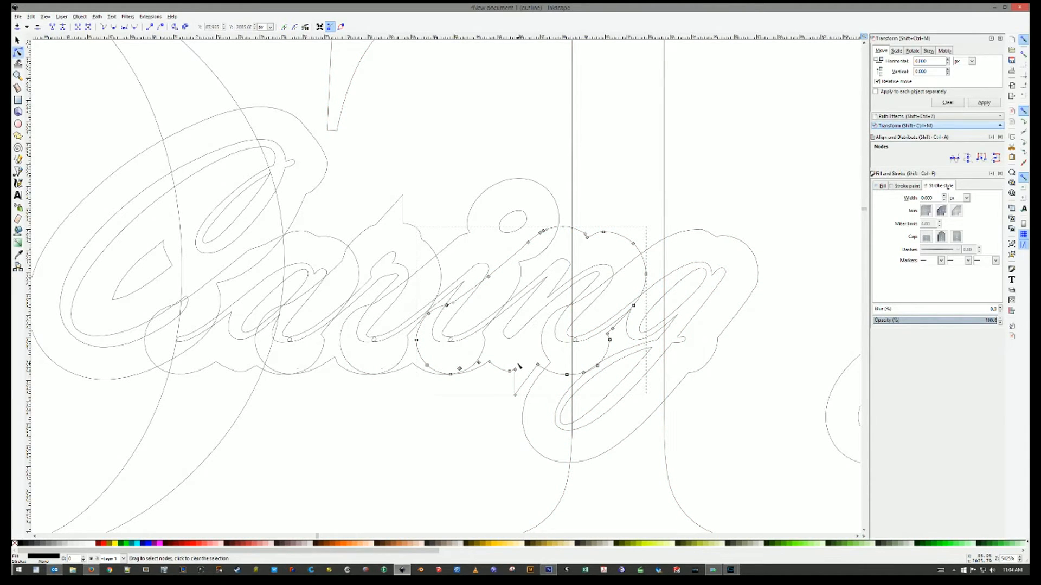
- Flatten the spike below the n's offset outline in Gentle and delete the stray sliver in its lower curve
{"action": "scroll", "coordinate": [524, 458], "scroll_direction": "down", "scroll_amount": 1}
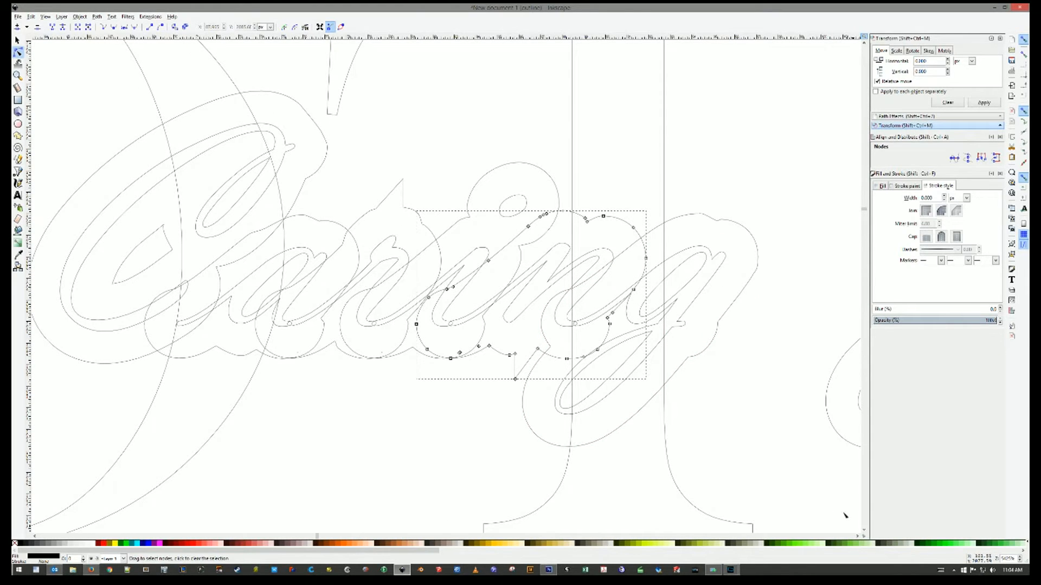
{"action": "scroll", "coordinate": [796, 476], "scroll_direction": "right", "scroll_amount": 1}
{"action": "scroll", "coordinate": [796, 475], "scroll_direction": "right", "scroll_amount": 15}
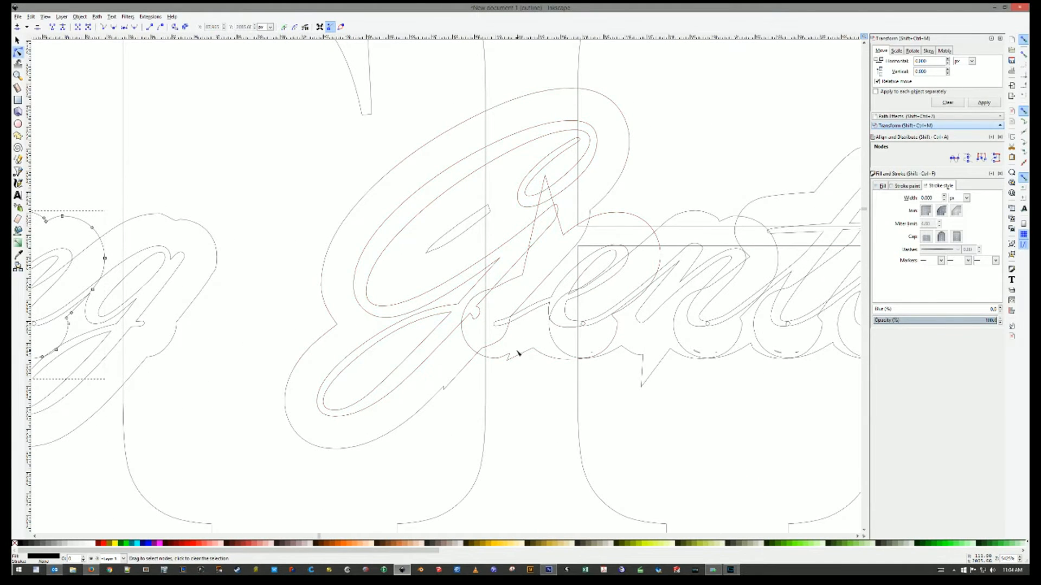
{"action": "scroll", "coordinate": [518, 353], "scroll_direction": "right", "scroll_amount": 3}
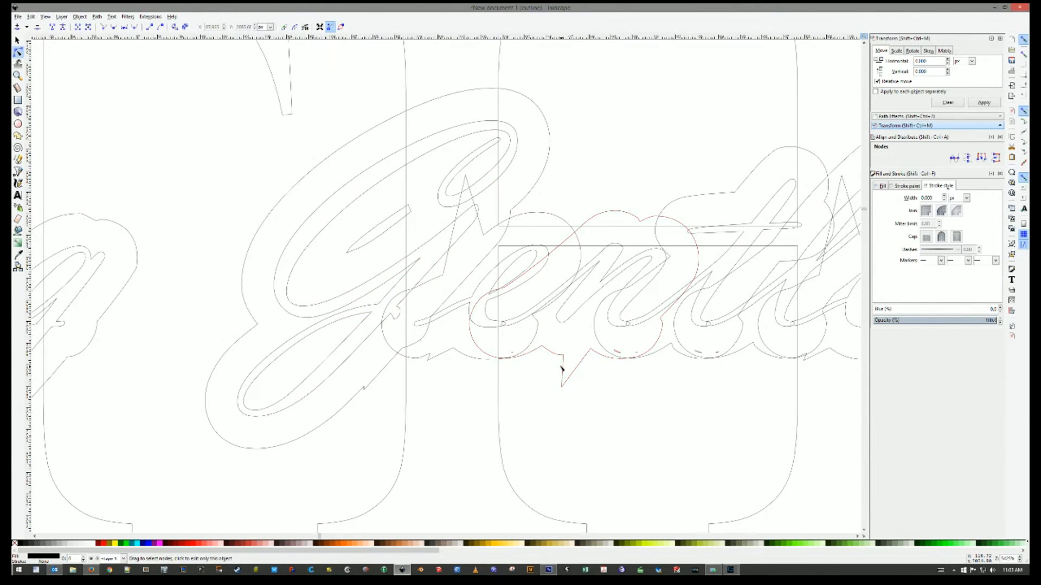
{"action": "left_click", "coordinate": [563, 369]}
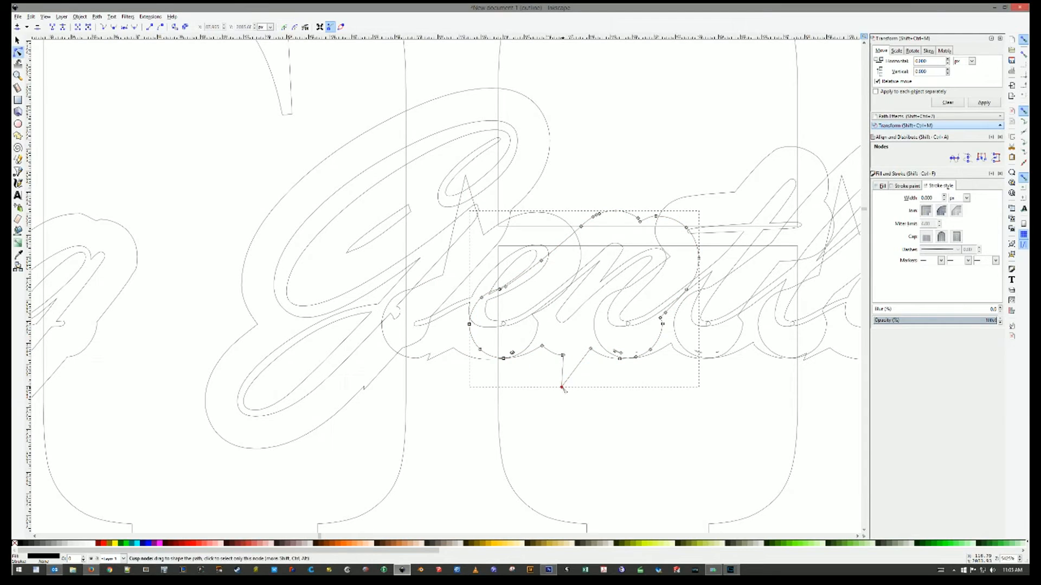
{"action": "left_click_drag", "start_coordinate": [576, 360], "coordinate": [632, 358]}
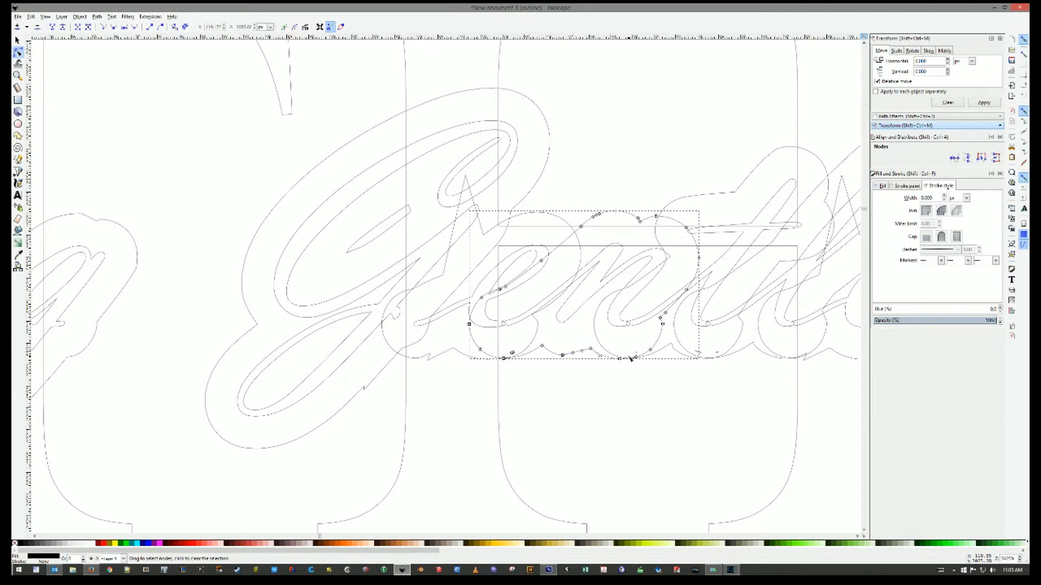
- Delete the remaining stray slivers inside the lower curves of the offset outlines along the middle letters of Gentle
{"action": "left_click", "coordinate": [706, 356]}
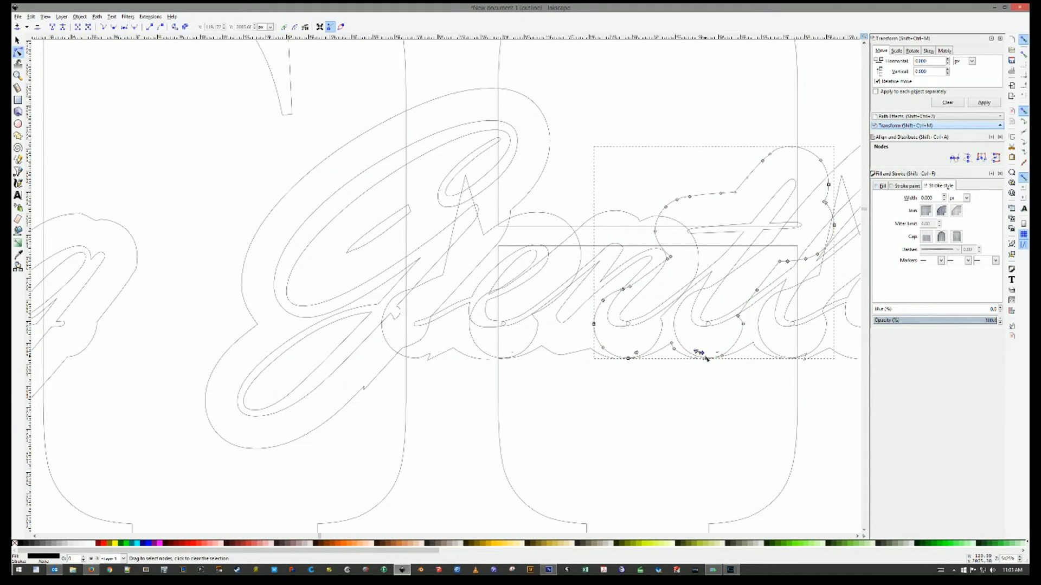
{"action": "left_click", "coordinate": [707, 357]}
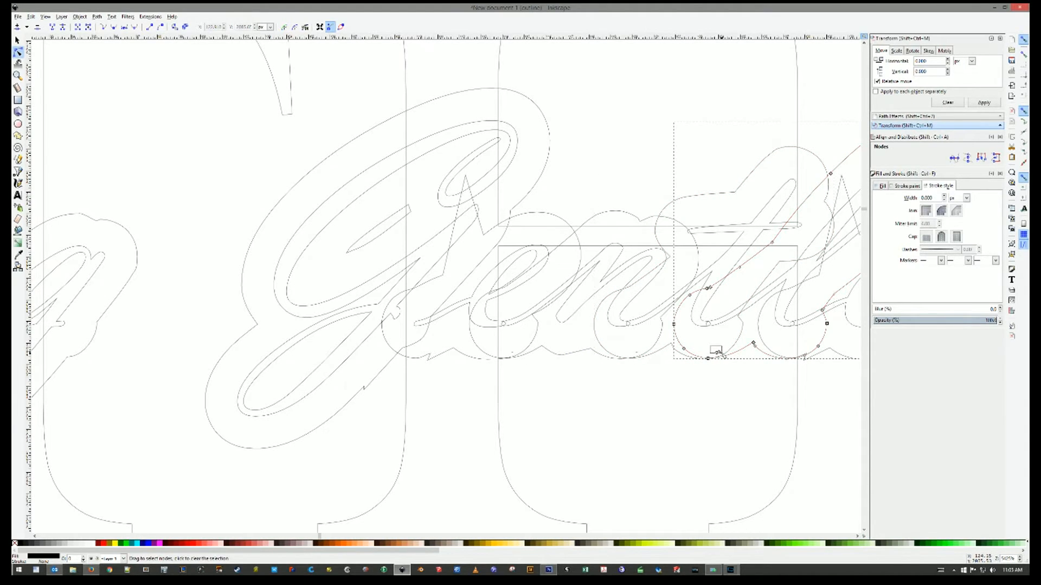
{"action": "left_click", "coordinate": [635, 352]}
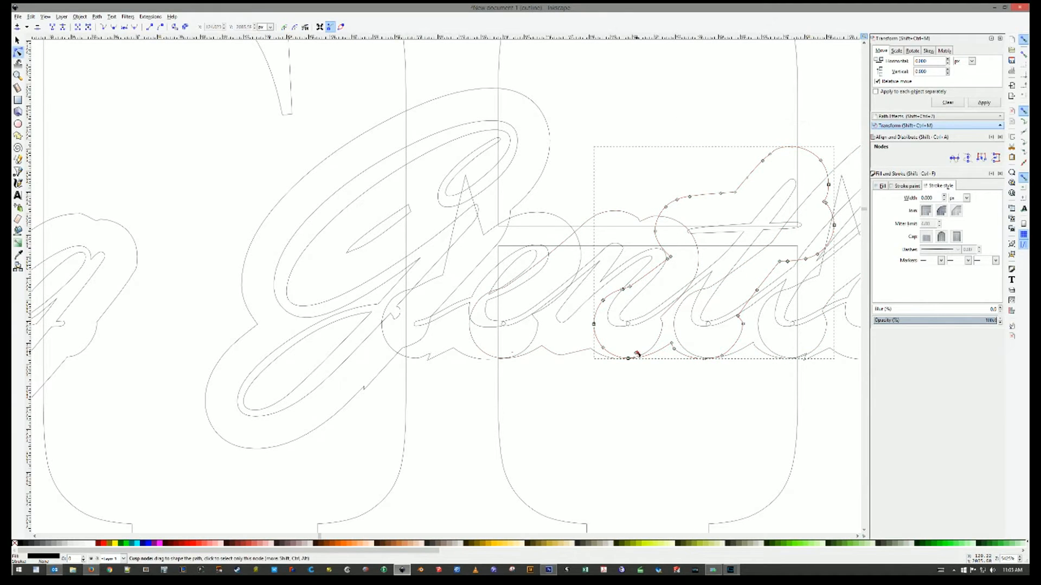
{"action": "left_click", "coordinate": [512, 356]}
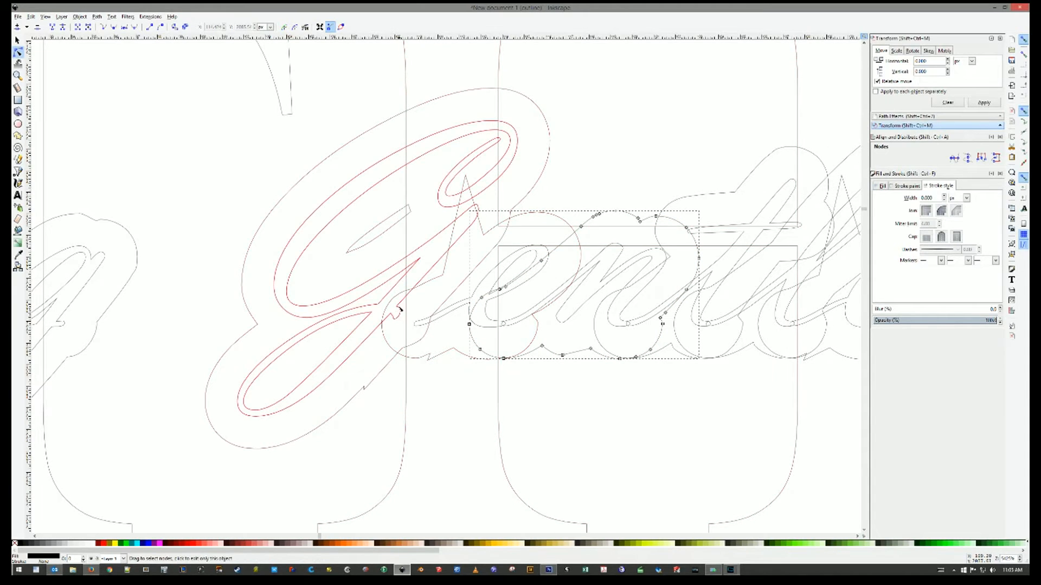
- Flatten the small spike on the outer lower edge of the G's offset outline in Gentle
{"action": "left_click", "coordinate": [367, 389]}
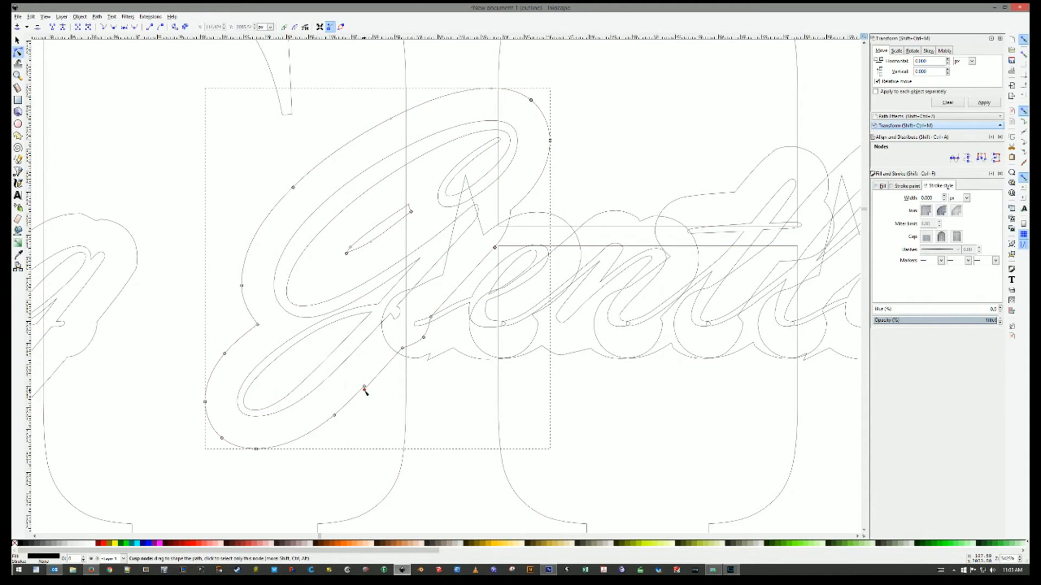
{"action": "left_click_drag", "start_coordinate": [364, 388], "coordinate": [367, 389]}
{"action": "left_click", "coordinate": [367, 391]}
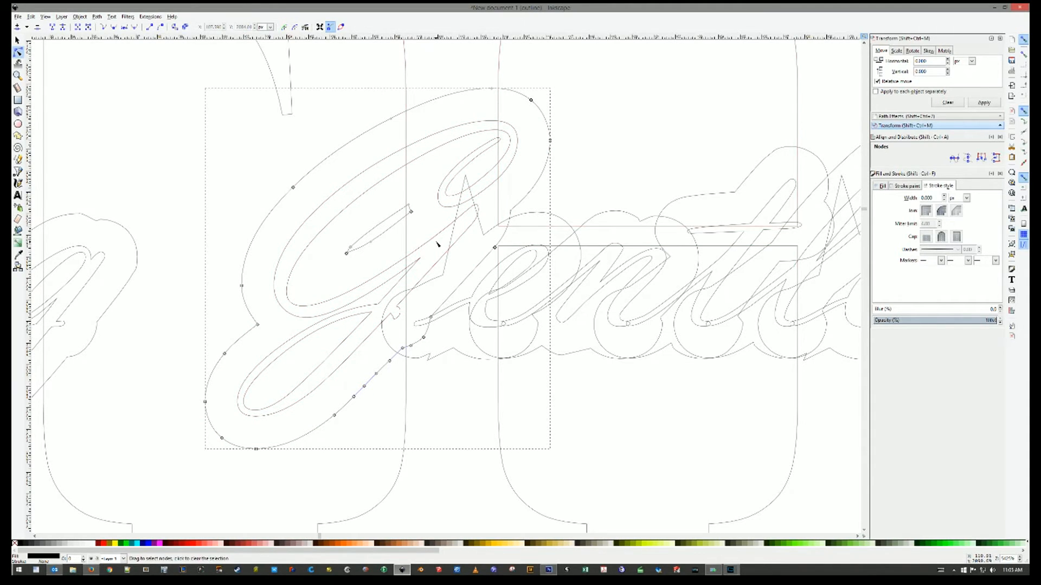
- Flatten the spike below the final e's offset outline in Gentle so its lower edge runs smoothly
{"action": "scroll", "coordinate": [439, 246], "scroll_direction": "down", "scroll_amount": 2}
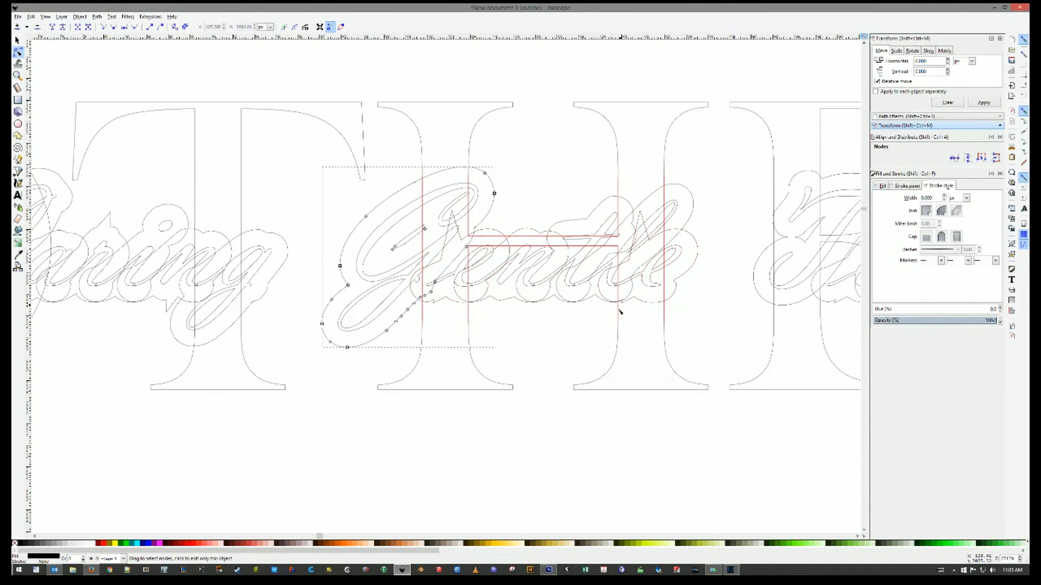
{"action": "scroll", "coordinate": [627, 306], "scroll_direction": "up", "scroll_amount": 4}
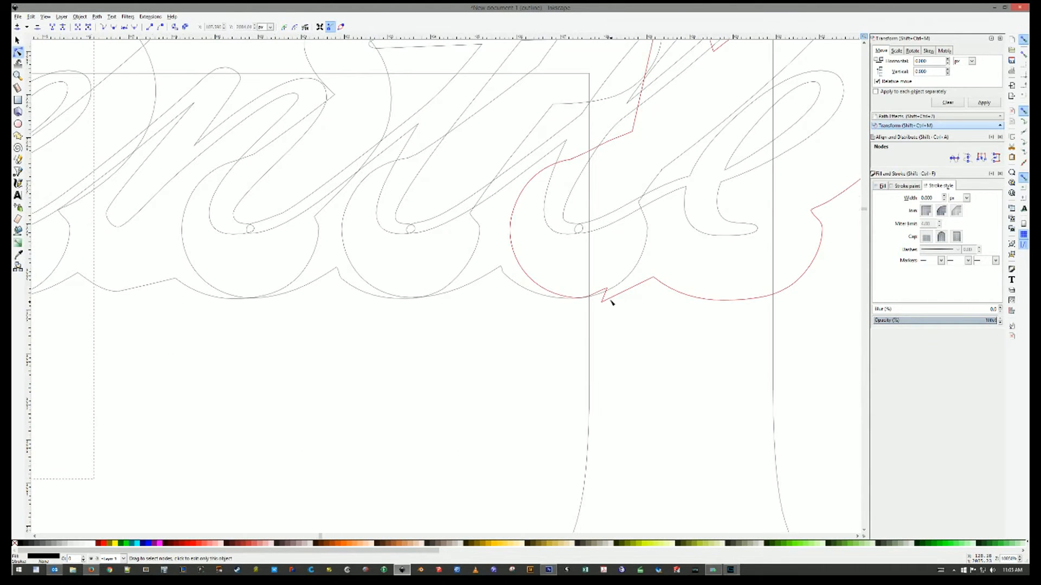
{"action": "left_click", "coordinate": [607, 297]}
{"action": "left_click_drag", "start_coordinate": [603, 303], "coordinate": [609, 291]}
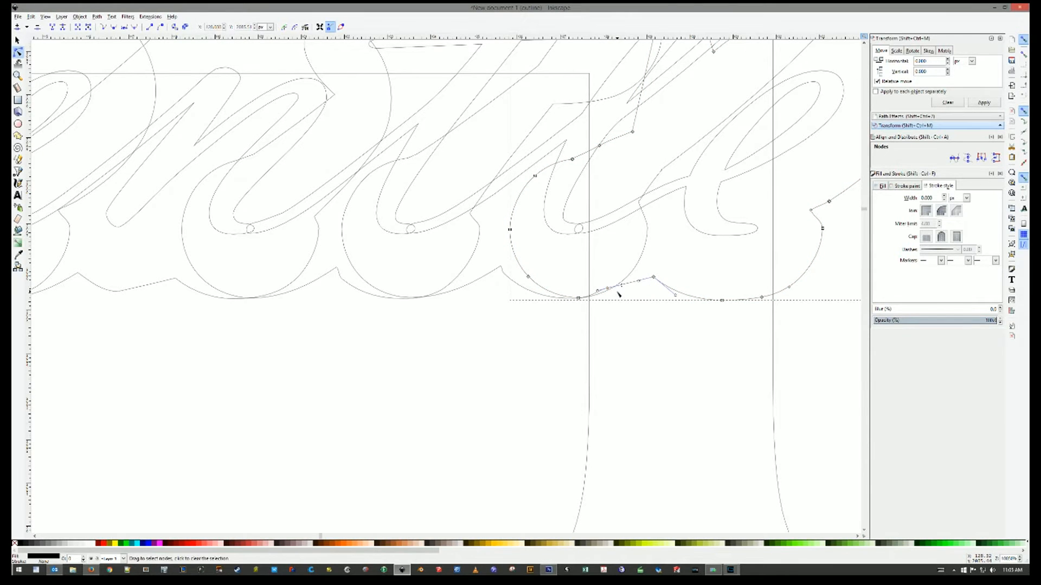
- Delete the tall spike node on the second e's offset outline in Teacher and straighten the edge left behind
{"action": "scroll", "coordinate": [609, 291], "scroll_direction": "down", "scroll_amount": 3}
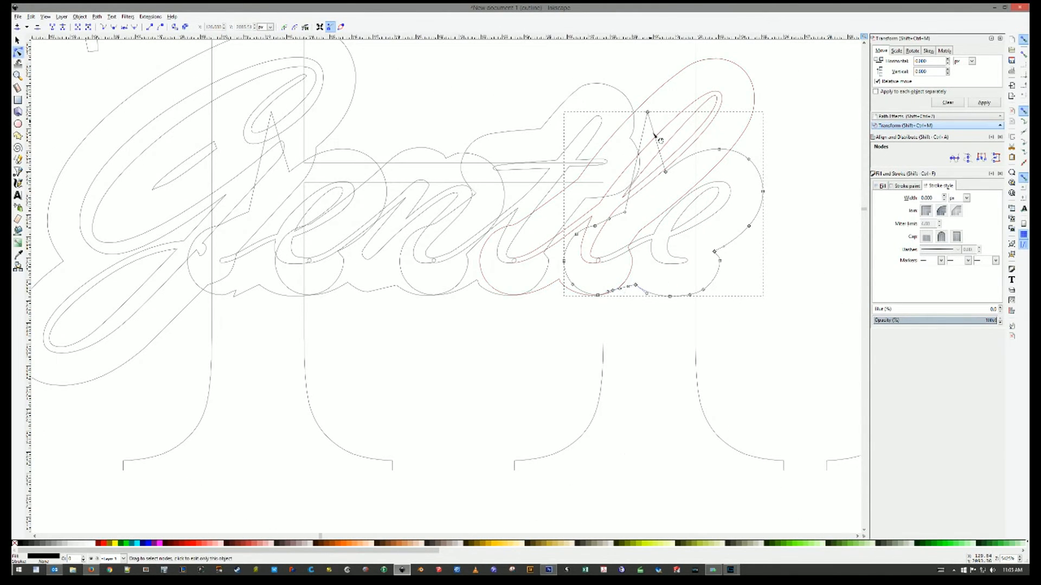
{"action": "scroll", "coordinate": [608, 314], "scroll_direction": "down", "scroll_amount": 2}
{"action": "scroll", "coordinate": [615, 319], "scroll_direction": "right", "scroll_amount": 10}
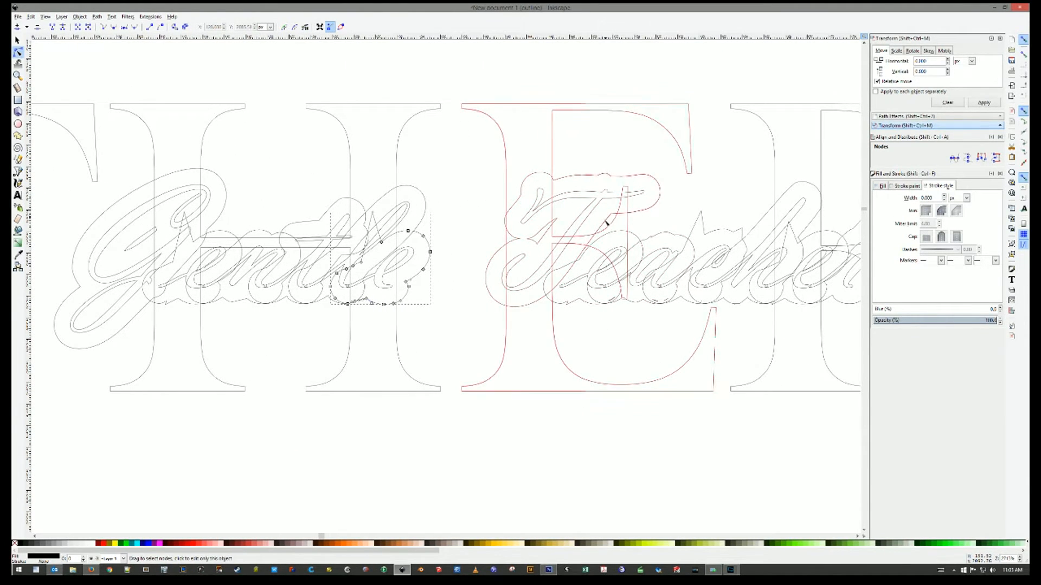
{"action": "scroll", "coordinate": [626, 228], "scroll_direction": "right", "scroll_amount": 4}
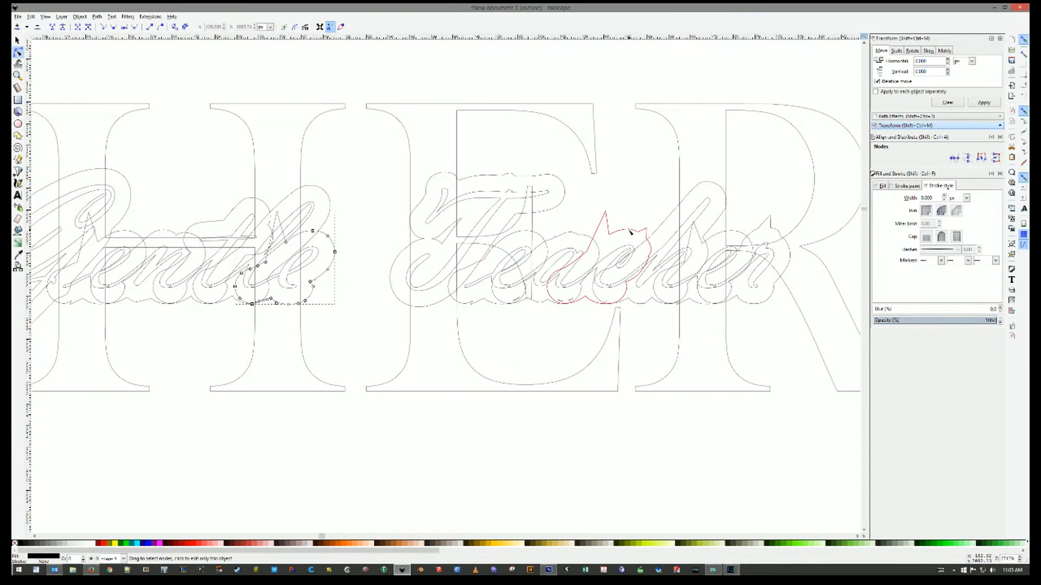
{"action": "scroll", "coordinate": [613, 277], "scroll_direction": "right", "scroll_amount": 3}
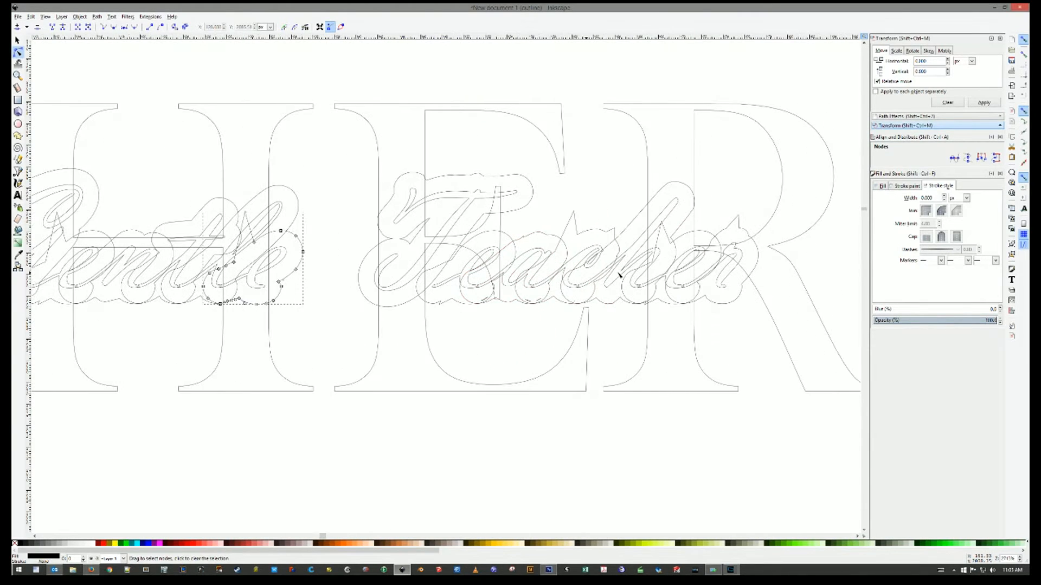
{"action": "left_click", "coordinate": [638, 245]}
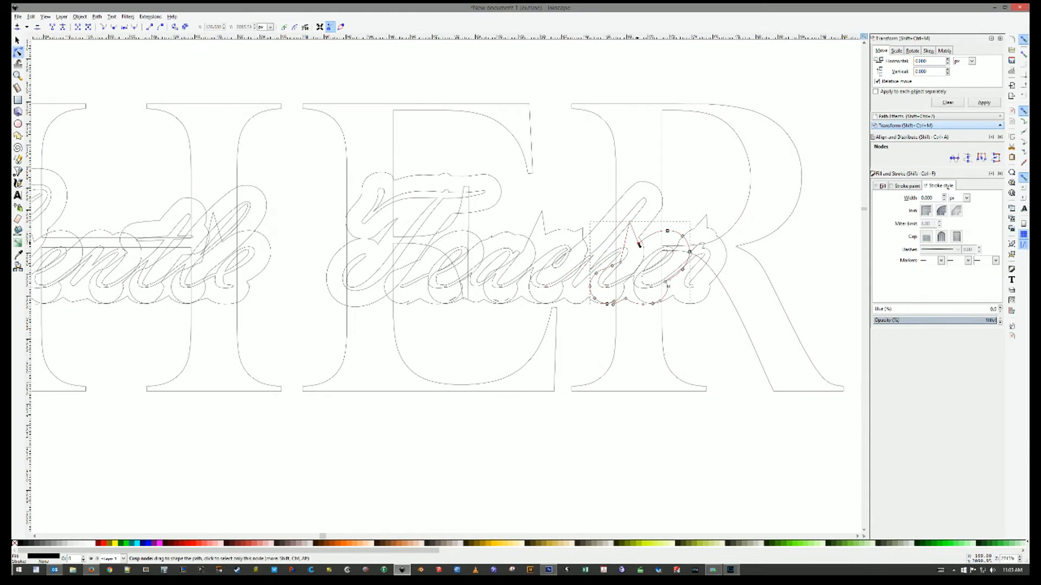
{"action": "scroll", "coordinate": [632, 239], "scroll_direction": "up", "scroll_amount": 5}
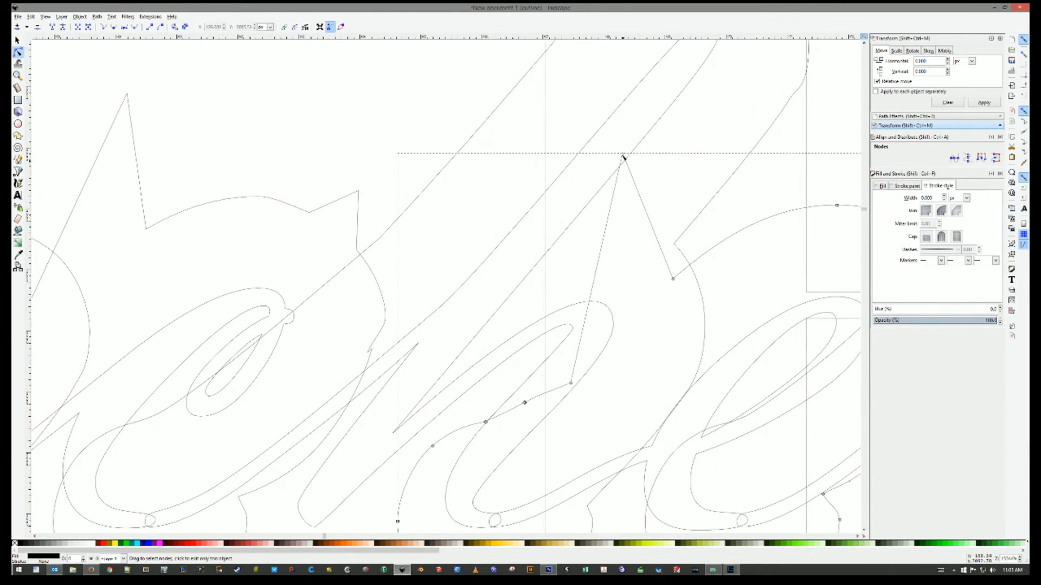
{"action": "left_click_drag", "start_coordinate": [623, 159], "coordinate": [674, 280]}
{"action": "left_click", "coordinate": [622, 153]}
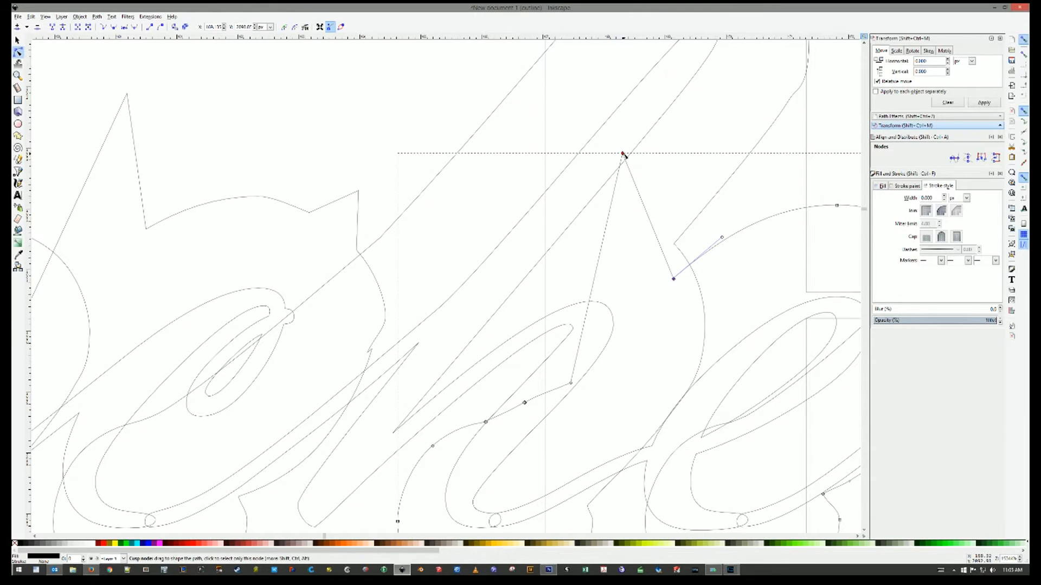
{"action": "key", "text": "Delete"}
{"action": "left_click_drag", "start_coordinate": [579, 379], "coordinate": [609, 344]}
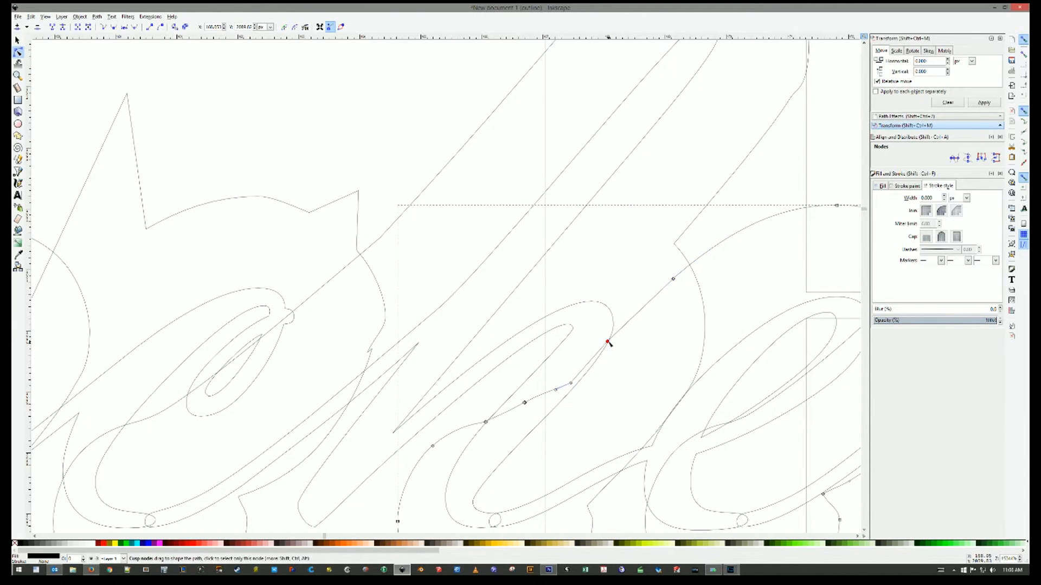
{"action": "left_click", "coordinate": [673, 279]}
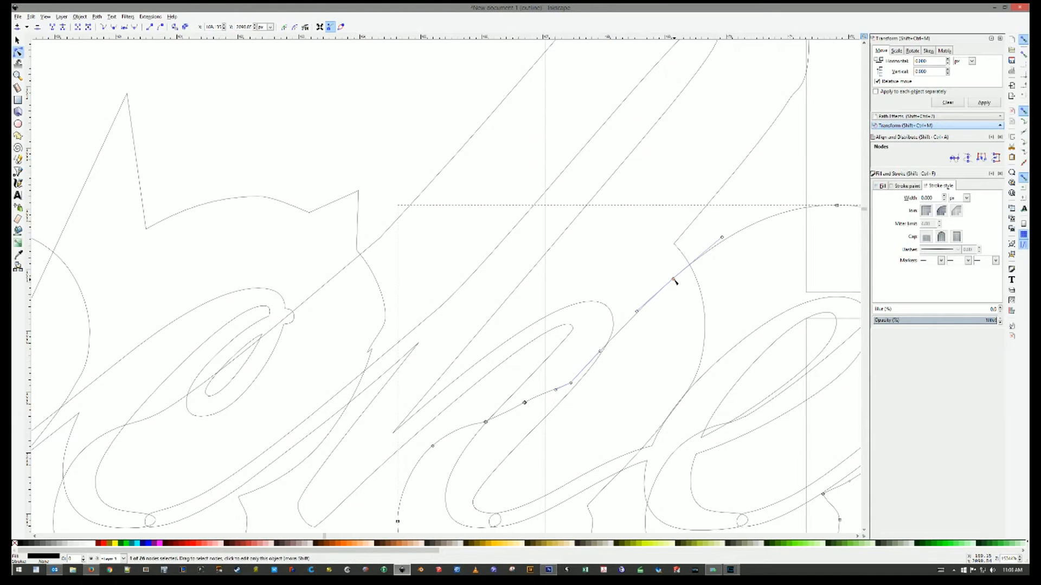
{"action": "left_click", "coordinate": [675, 314]}
- Move the spike node below the second e's offset outline in Teacher up to flatten the lower edge
{"action": "scroll", "coordinate": [675, 316], "scroll_direction": "down", "scroll_amount": 2}
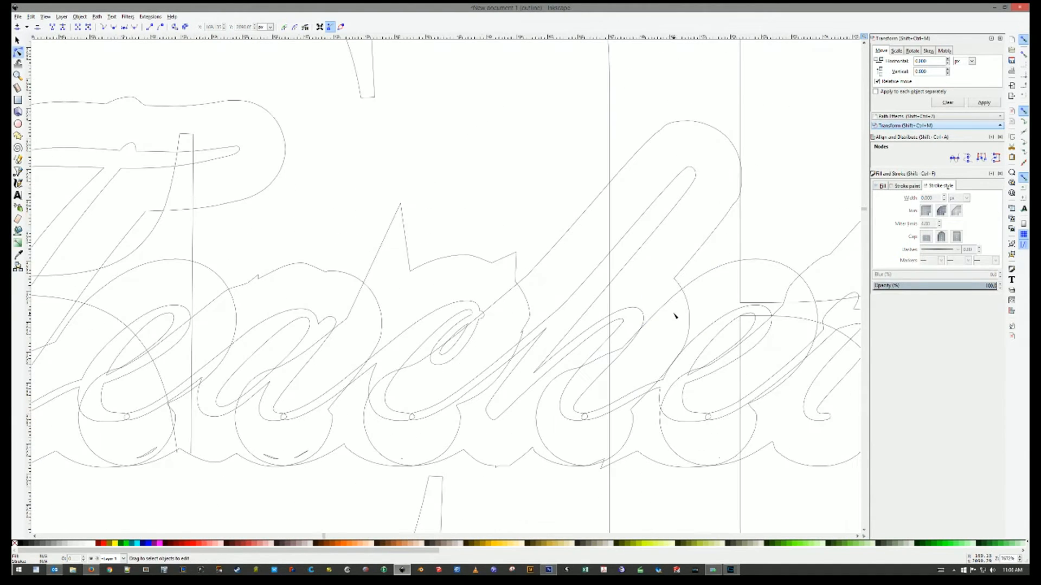
{"action": "scroll", "coordinate": [675, 315], "scroll_direction": "down", "scroll_amount": 1}
{"action": "left_click", "coordinate": [622, 419]}
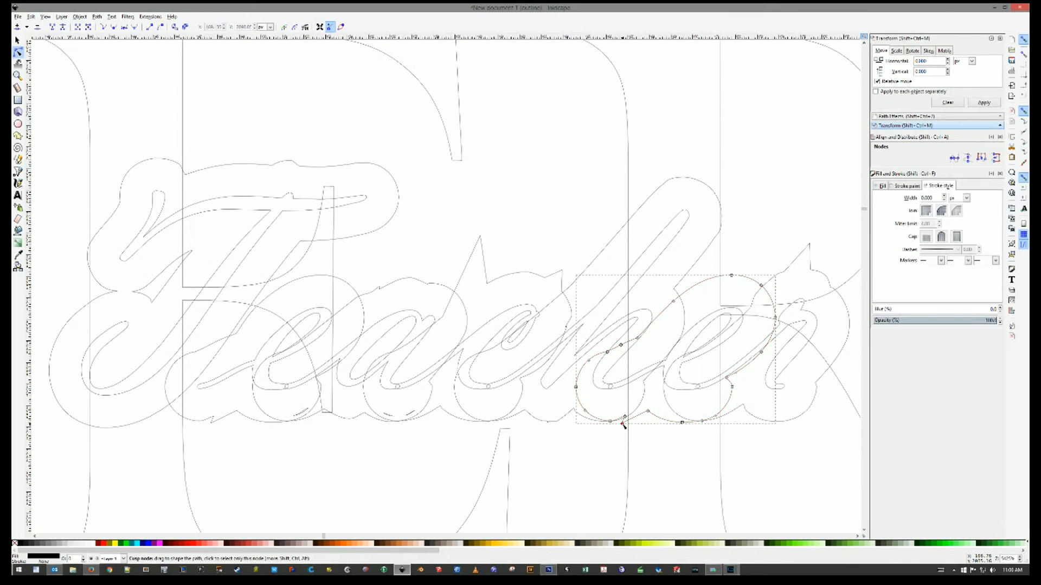
{"action": "left_click", "coordinate": [624, 418]}
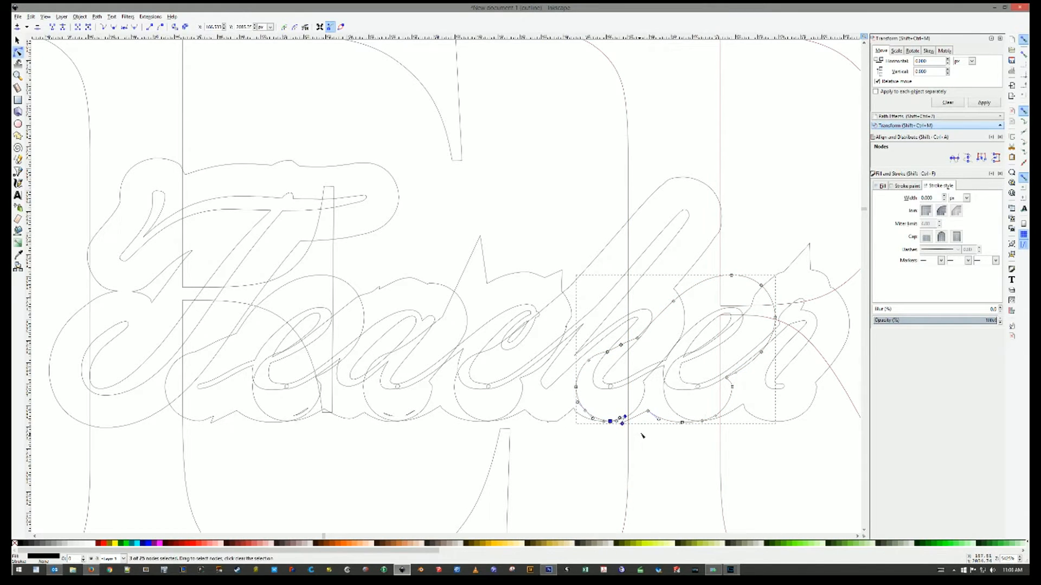
{"action": "left_click", "coordinate": [622, 423]}
{"action": "left_click", "coordinate": [625, 417], "text": "shift"}
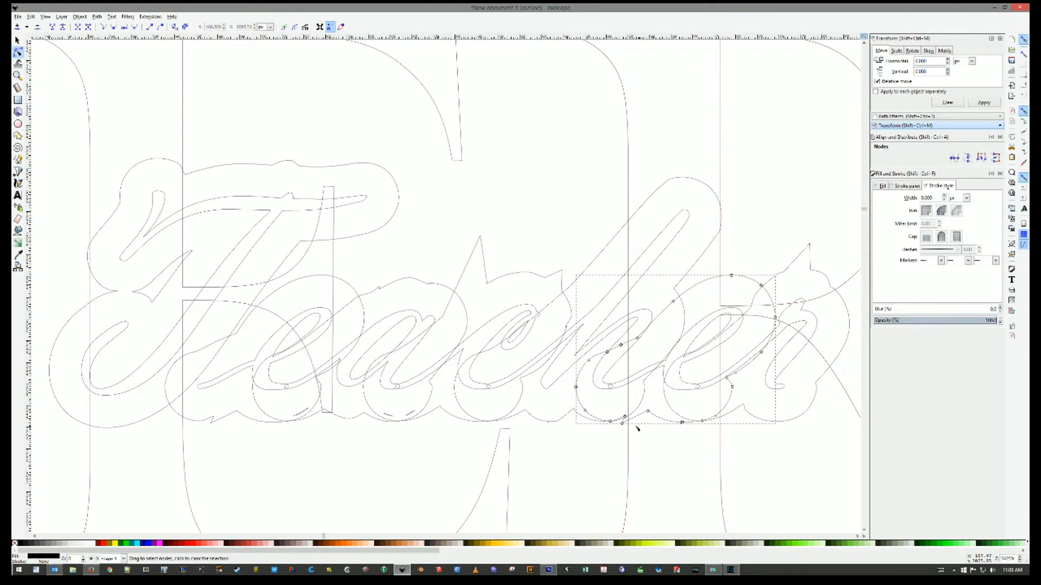
{"action": "scroll", "coordinate": [629, 425], "scroll_direction": "up", "scroll_amount": 3}
{"action": "scroll", "coordinate": [631, 426], "scroll_direction": "up", "scroll_amount": 1}
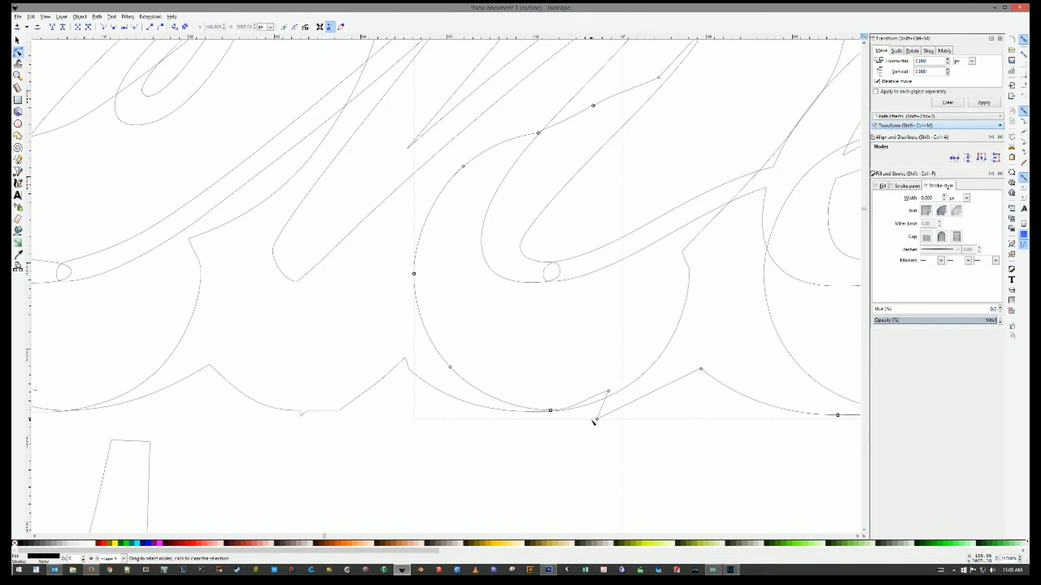
{"action": "left_click_drag", "start_coordinate": [596, 420], "coordinate": [645, 385]}
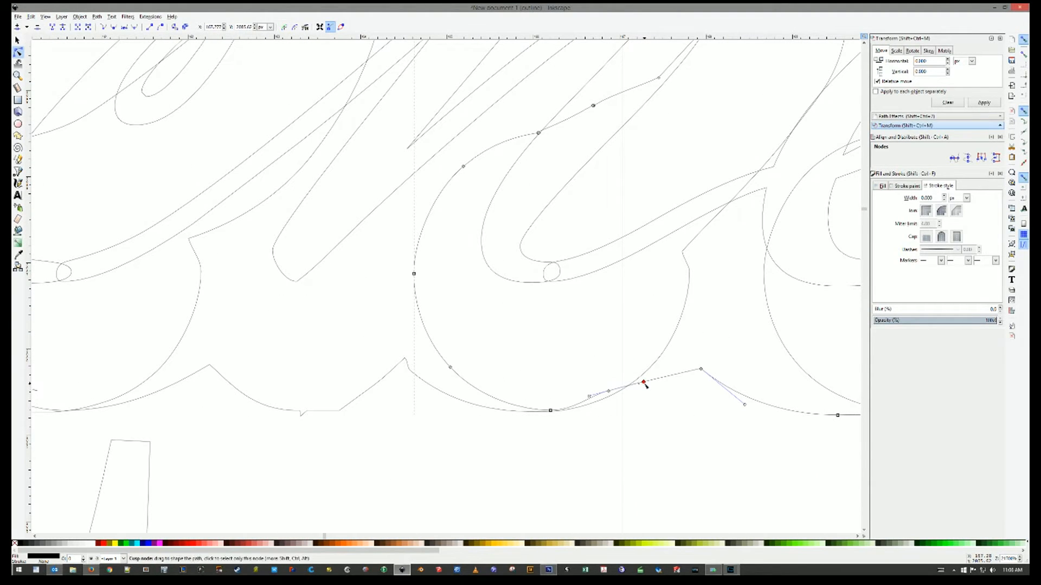
- Remove the small notch from the lower edge of the h's offset outline in Teacher
{"action": "left_click", "coordinate": [302, 413]}
{"action": "left_click", "coordinate": [307, 412]}
{"action": "scroll", "coordinate": [307, 412], "scroll_direction": "down", "scroll_amount": 4, "text": "ctrl"}
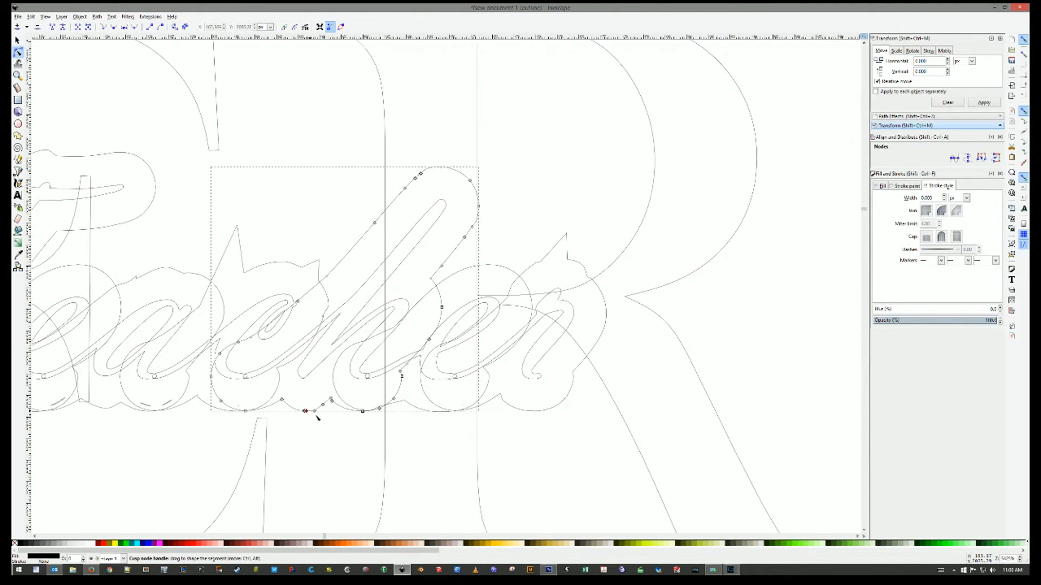
{"action": "left_click", "coordinate": [436, 464]}
- Subtract the C and a offset outlines of Caring from the large O with Difference
{"action": "scroll", "coordinate": [436, 463], "scroll_direction": "down", "scroll_amount": 2, "text": "ctrl"}
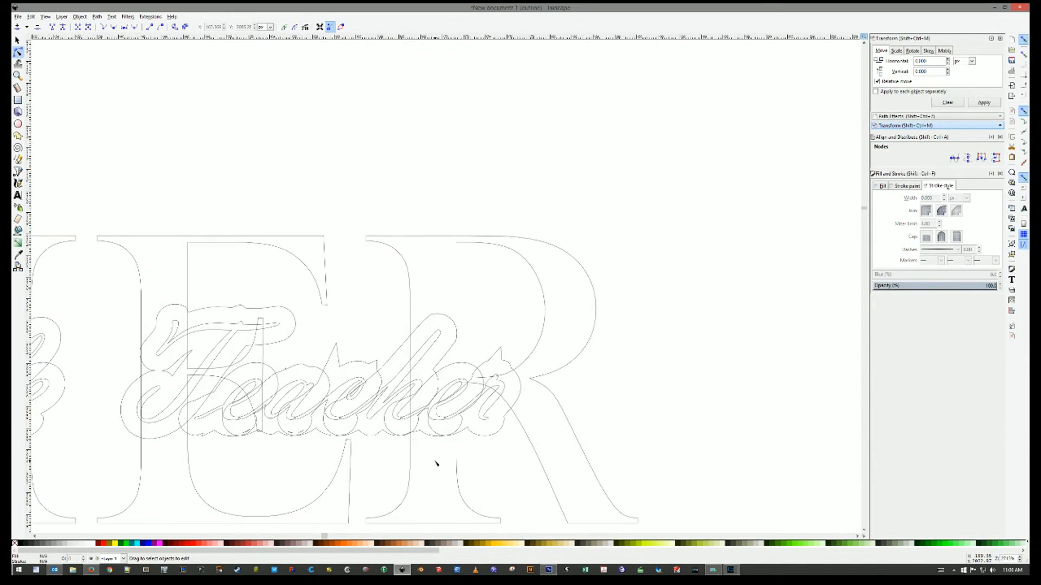
{"action": "scroll", "coordinate": [186, 459], "scroll_direction": "left", "scroll_amount": 5}
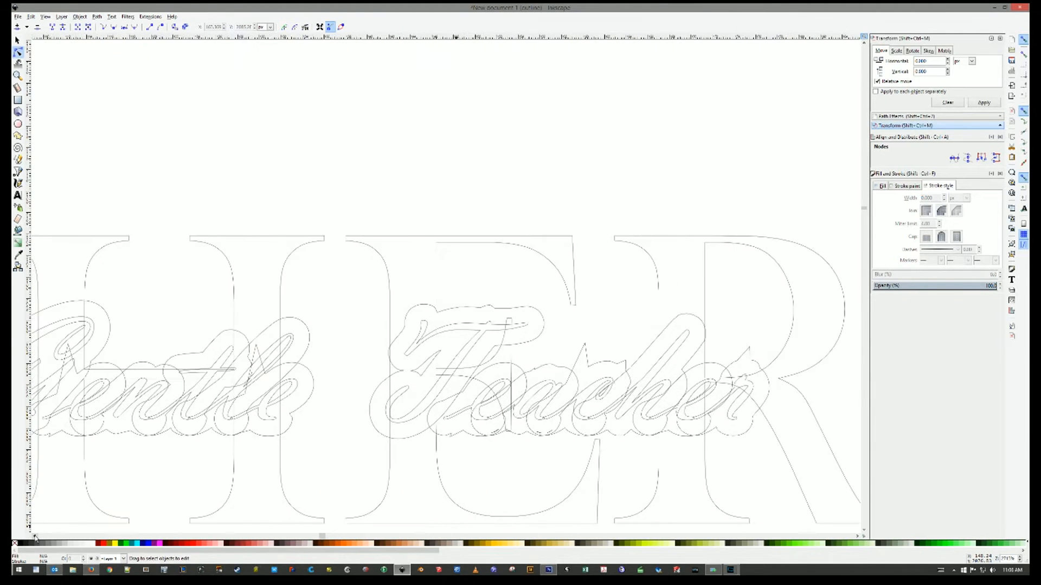
{"action": "scroll", "coordinate": [187, 462], "scroll_direction": "down", "scroll_amount": 2, "text": "ctrl"}
{"action": "scroll", "coordinate": [112, 505], "scroll_direction": "down", "scroll_amount": 1}
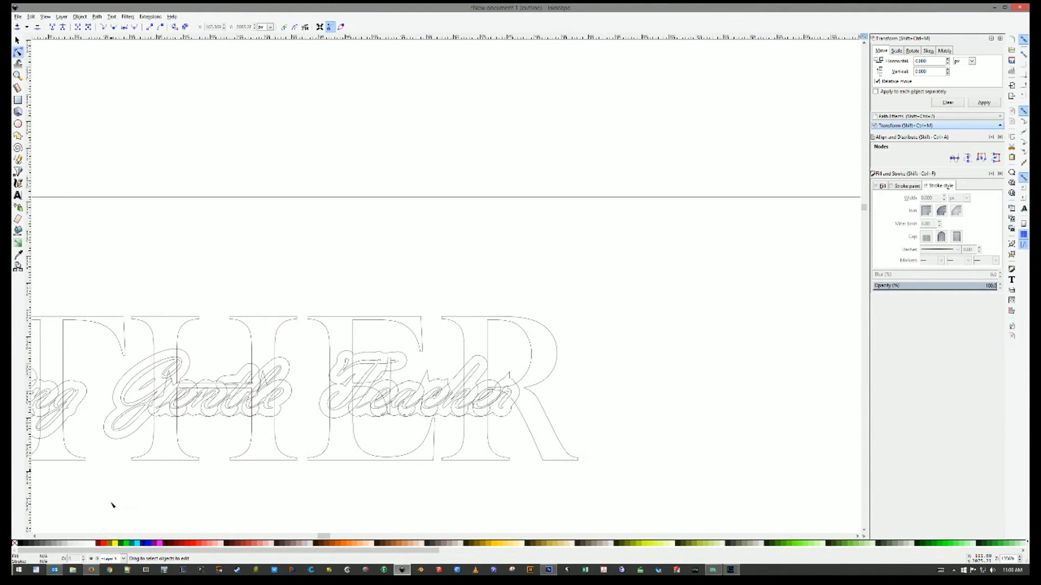
{"action": "scroll", "coordinate": [148, 501], "scroll_direction": "left", "scroll_amount": 12}
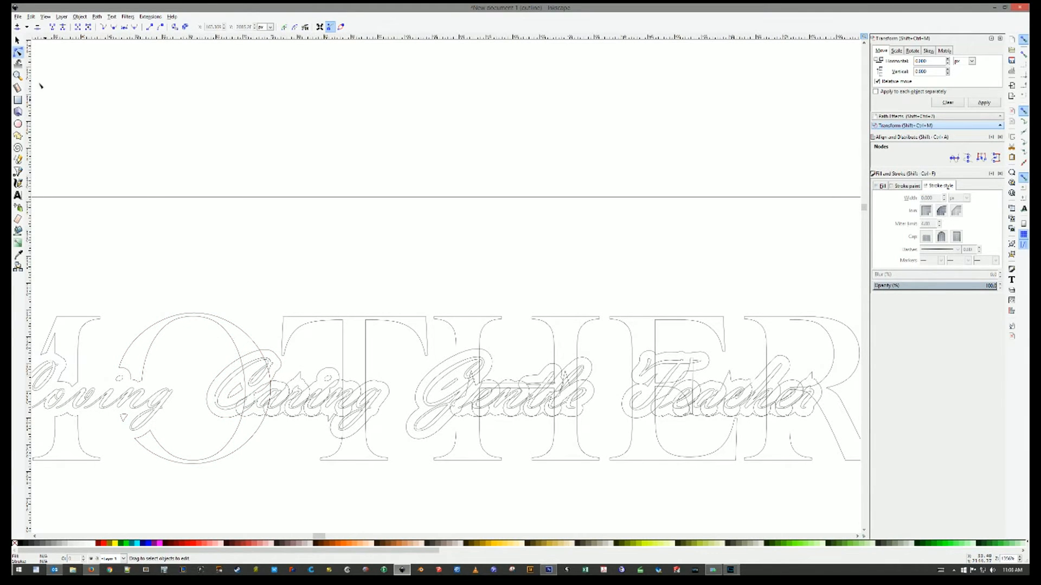
{"action": "key", "text": "s"}
{"action": "left_click", "coordinate": [233, 343]}
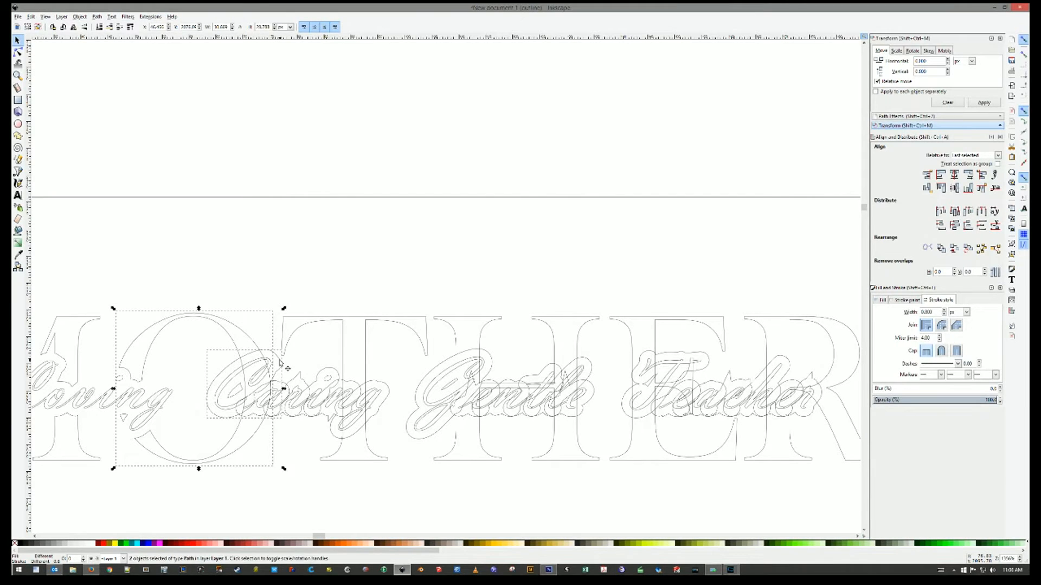
{"action": "left_click", "coordinate": [257, 417], "text": "shift"}
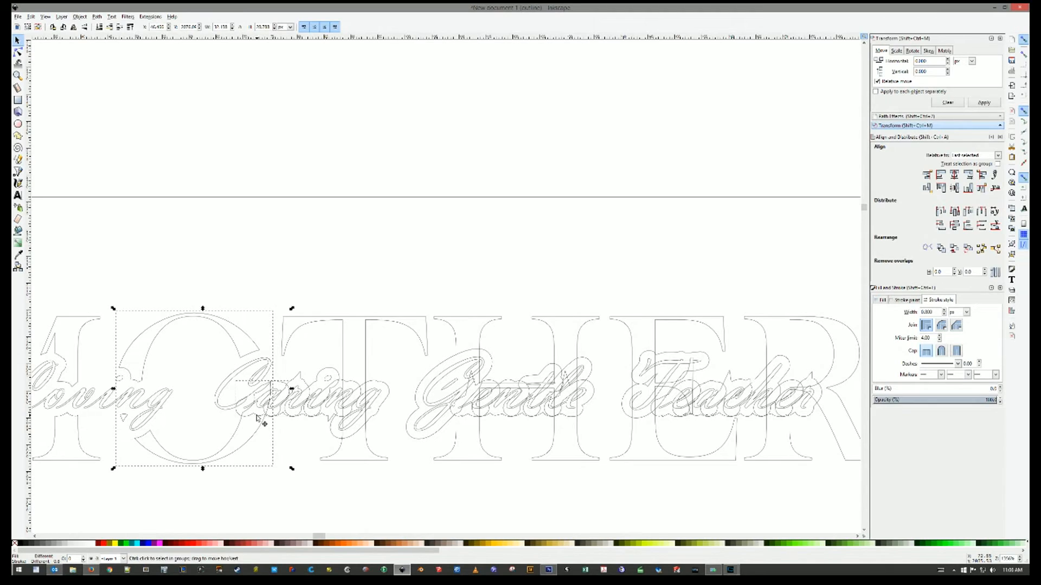
{"action": "left_click", "coordinate": [264, 423], "text": "shift"}
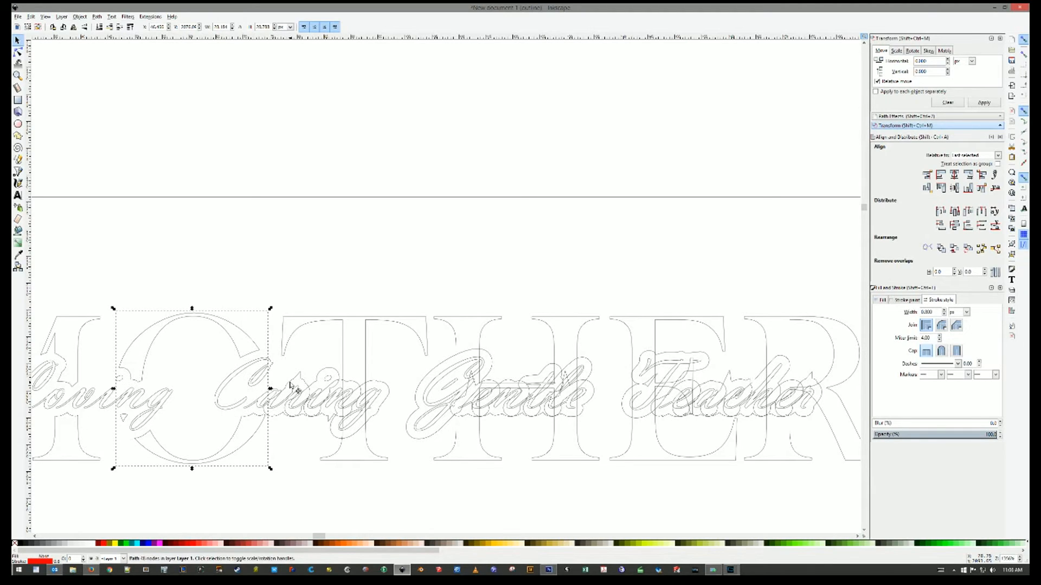
- Delete the leftover offset outlines around the r and i of Caring between the large O and T
{"action": "left_click", "coordinate": [291, 386]}
{"action": "key", "text": "Escape"}
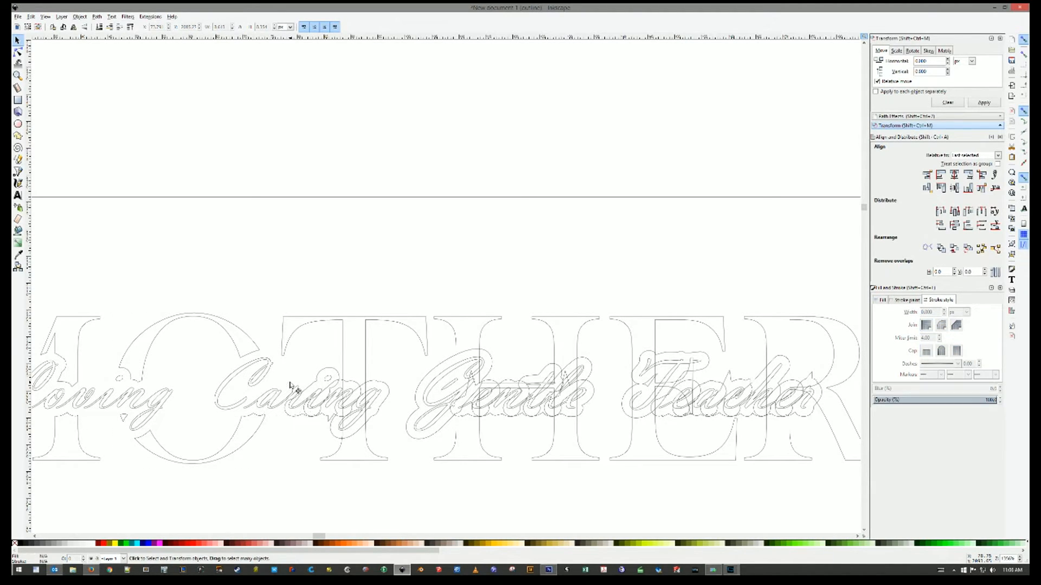
{"action": "left_click", "coordinate": [323, 372]}
{"action": "key", "text": "Delete"}
- Subtract the offset outlines around the i, n and g of Caring from the large T with Difference
{"action": "left_click", "coordinate": [347, 374]}
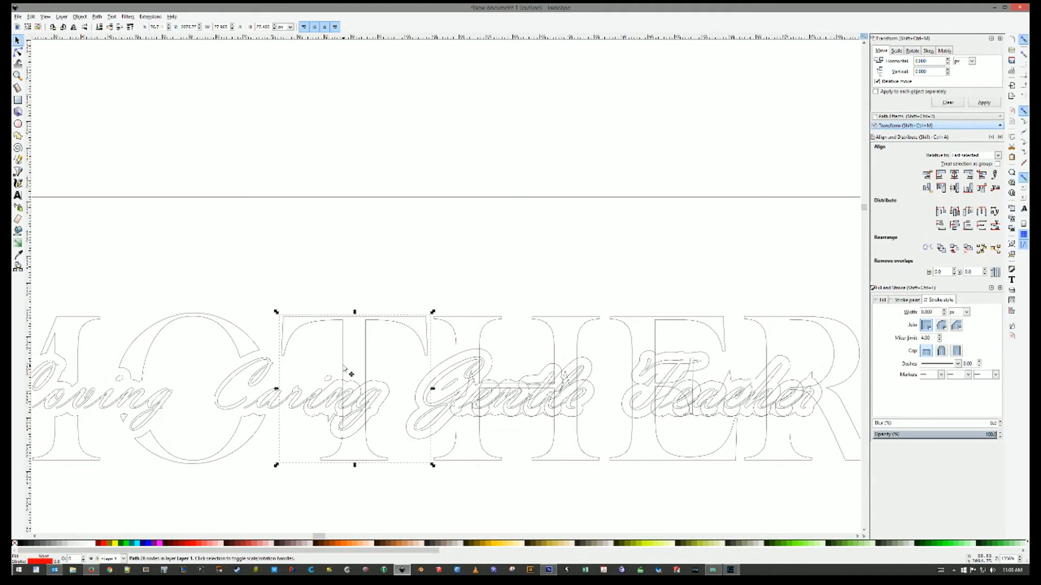
{"action": "left_click", "coordinate": [339, 382], "text": "ctrl"}
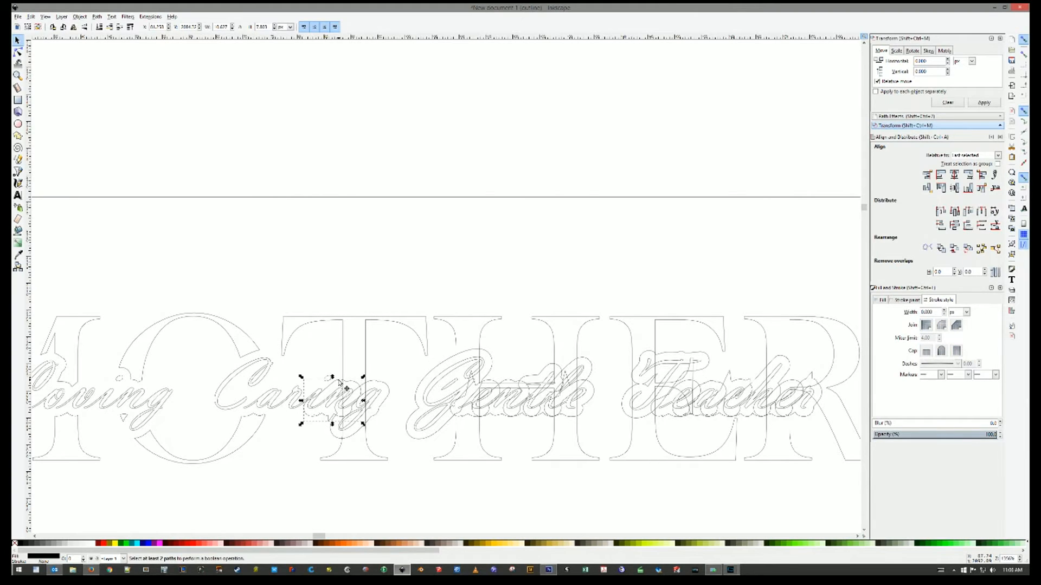
{"action": "left_click", "coordinate": [369, 367]}
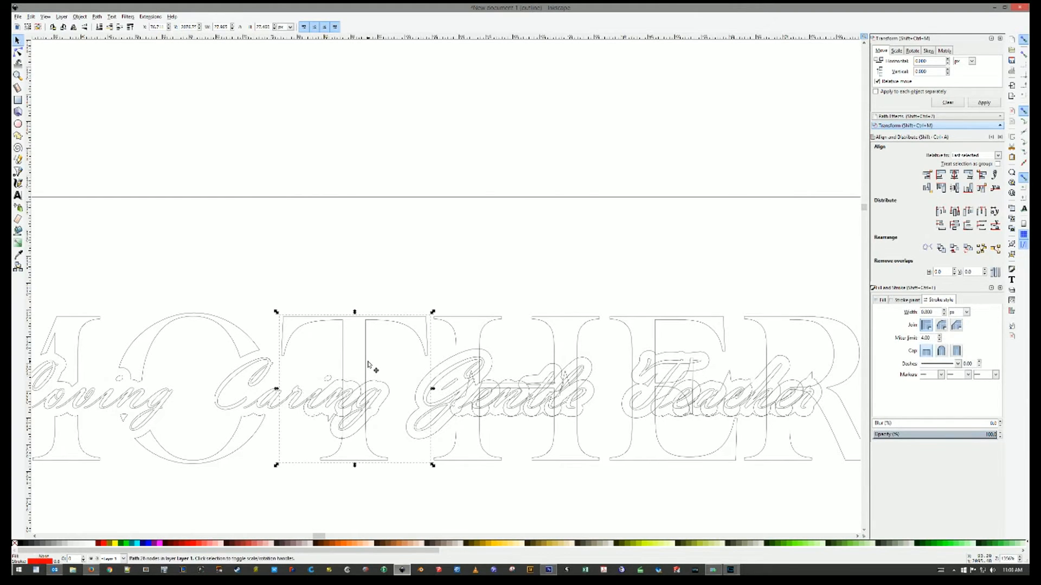
{"action": "left_click", "coordinate": [335, 384], "text": "ctrl+shift"}
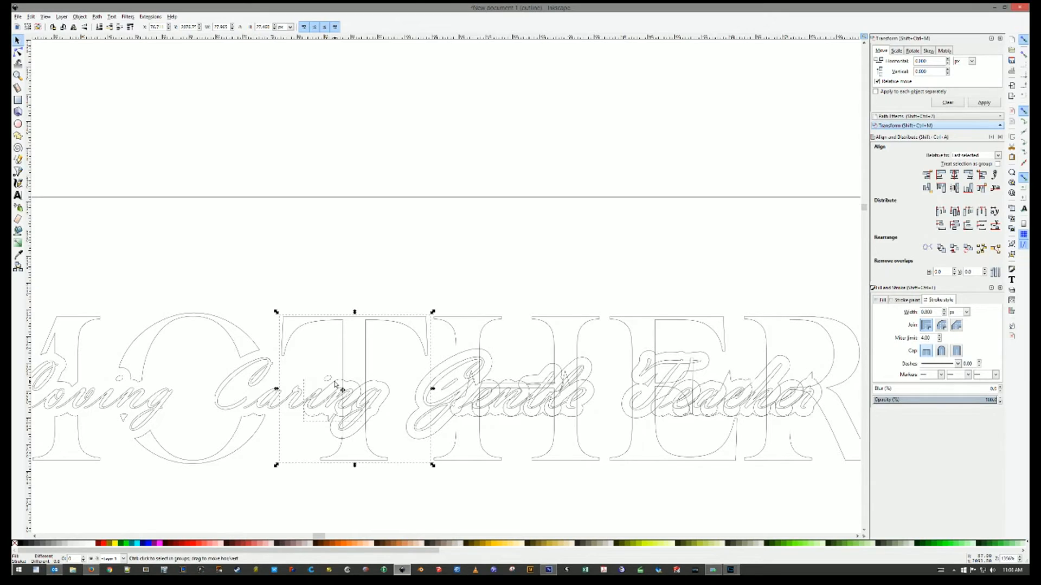
{"action": "left_click", "coordinate": [374, 384], "text": "shift"}
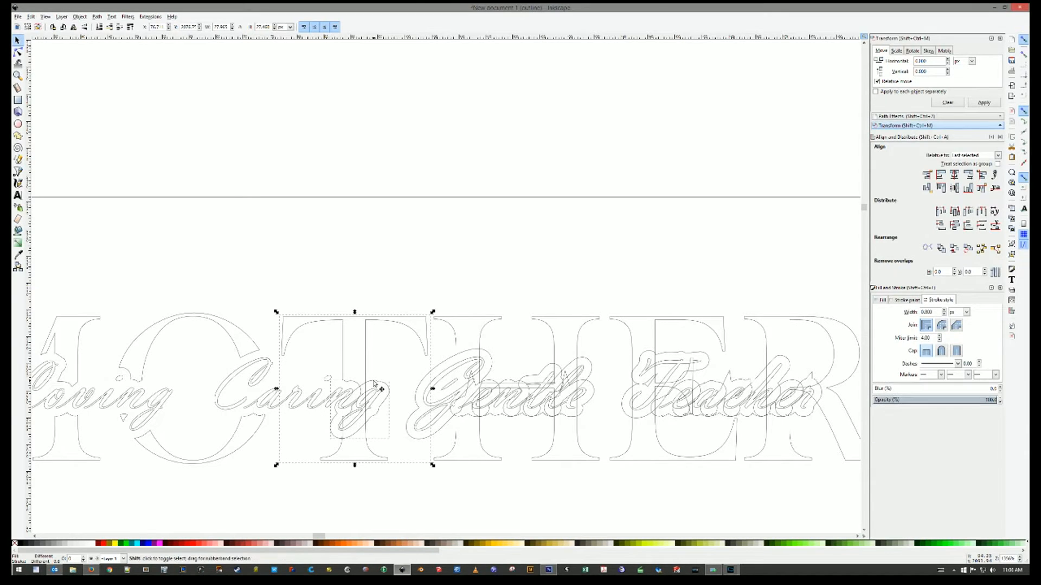
{"action": "left_click", "coordinate": [375, 384], "text": "shift"}
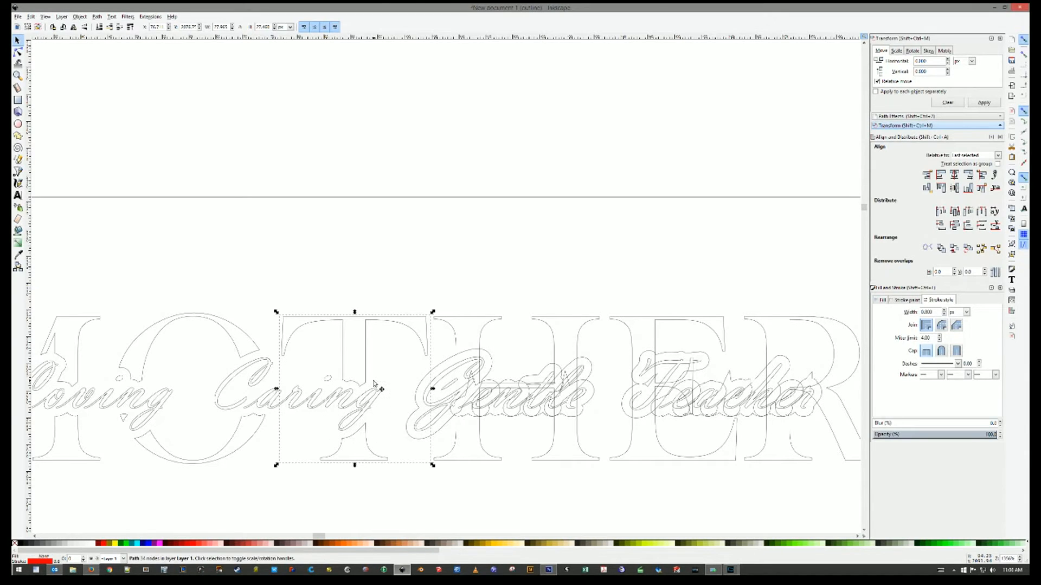
- Subtract the G, first e and n offset outlines of Gentle from the large H with Difference
{"action": "left_click", "coordinate": [451, 351]}
{"action": "left_click", "coordinate": [456, 361], "text": "ctrl+shift"}
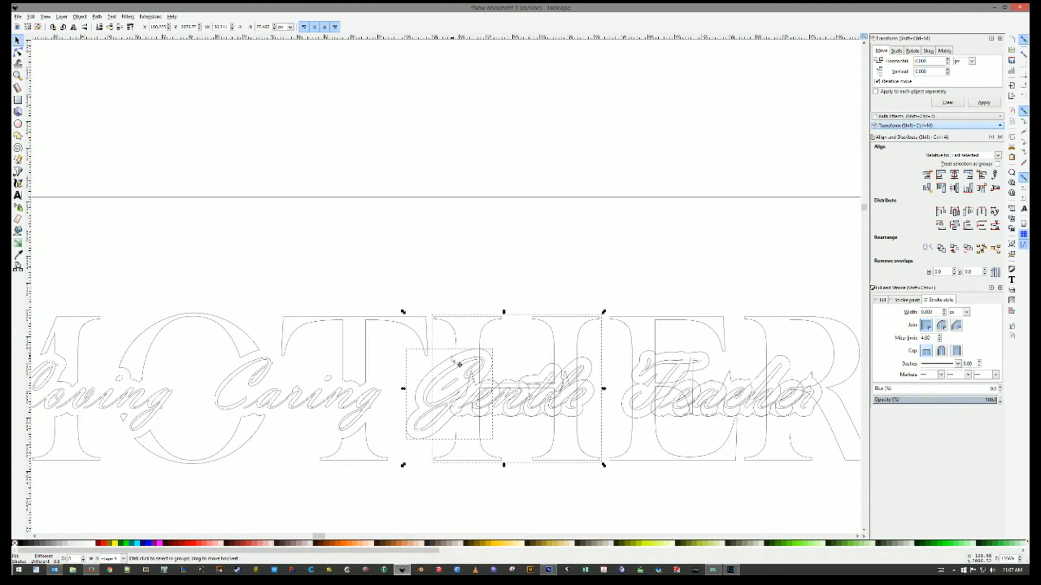
{"action": "left_click", "coordinate": [459, 364], "text": "ctrl+shift"}
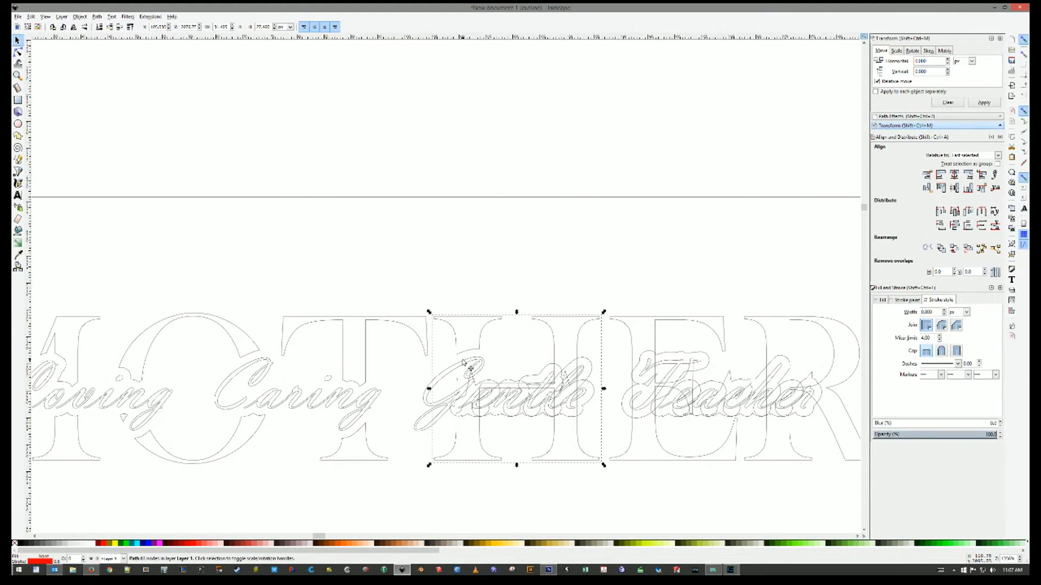
{"action": "left_click", "coordinate": [487, 383], "text": "ctrl+shift"}
{"action": "left_click", "coordinate": [511, 388], "text": "ctrl+shift"}
{"action": "left_click", "coordinate": [512, 389], "text": "ctrl+shift"}
{"action": "left_click", "coordinate": [518, 389], "text": "ctrl+shift"}
{"action": "left_click", "coordinate": [538, 384], "text": "ctrl+shift"}
{"action": "left_click", "coordinate": [553, 340], "text": "ctrl+shift"}
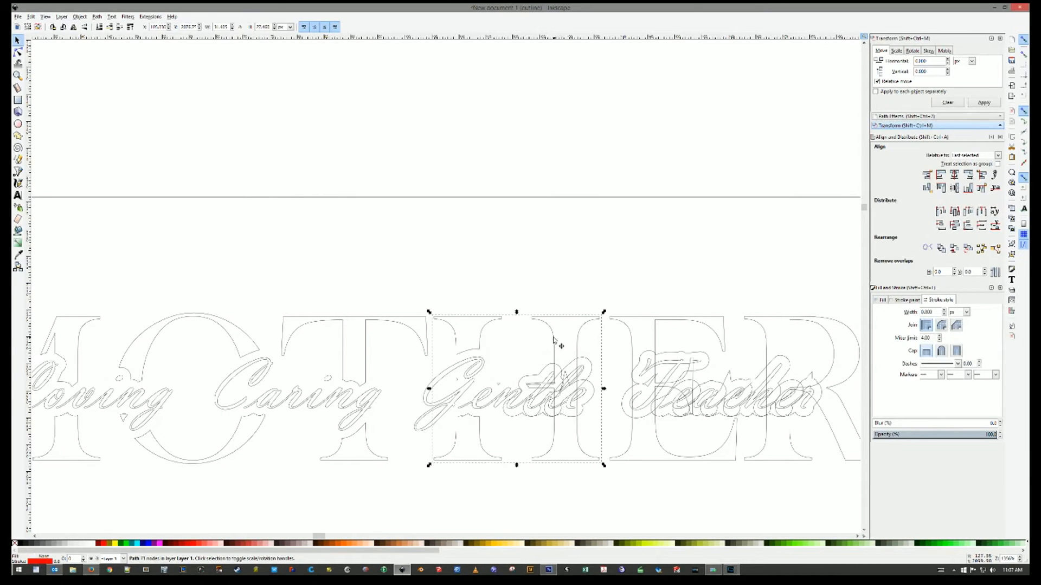
- Subtract the t, l and last e offset outlines of Gentle from the large H with Difference
{"action": "left_click", "coordinate": [543, 375], "text": "ctrl+shift"}
{"action": "left_click", "coordinate": [542, 374], "text": "ctrl+shift"}
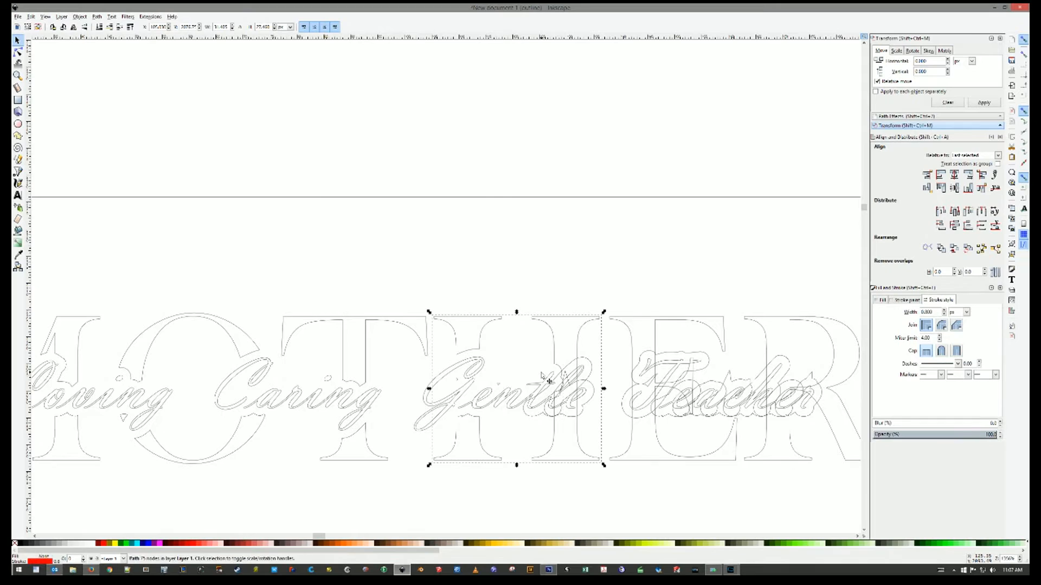
{"action": "left_click", "coordinate": [570, 372], "text": "ctrl+shift"}
{"action": "left_click", "coordinate": [573, 367], "text": "ctrl+shift"}
{"action": "left_click", "coordinate": [573, 368], "text": "ctrl+shift"}
{"action": "left_click", "coordinate": [581, 384], "text": "ctrl+shift"}
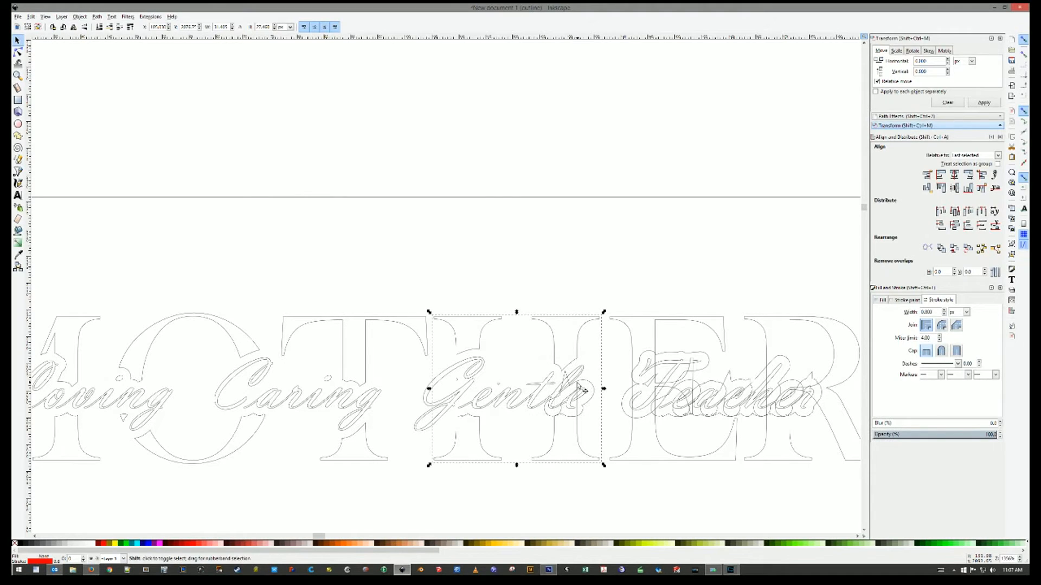
{"action": "left_click", "coordinate": [580, 386], "text": "ctrl+shift"}
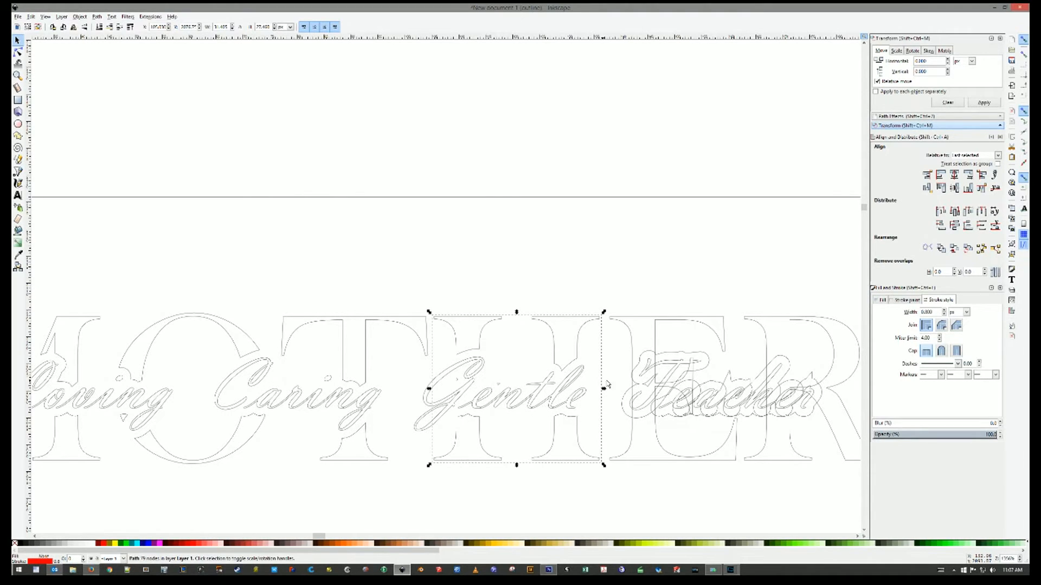
- Subtract the T, e, a and c offset outlines of Teacher from the large E with Difference
{"action": "left_click", "coordinate": [633, 345]}
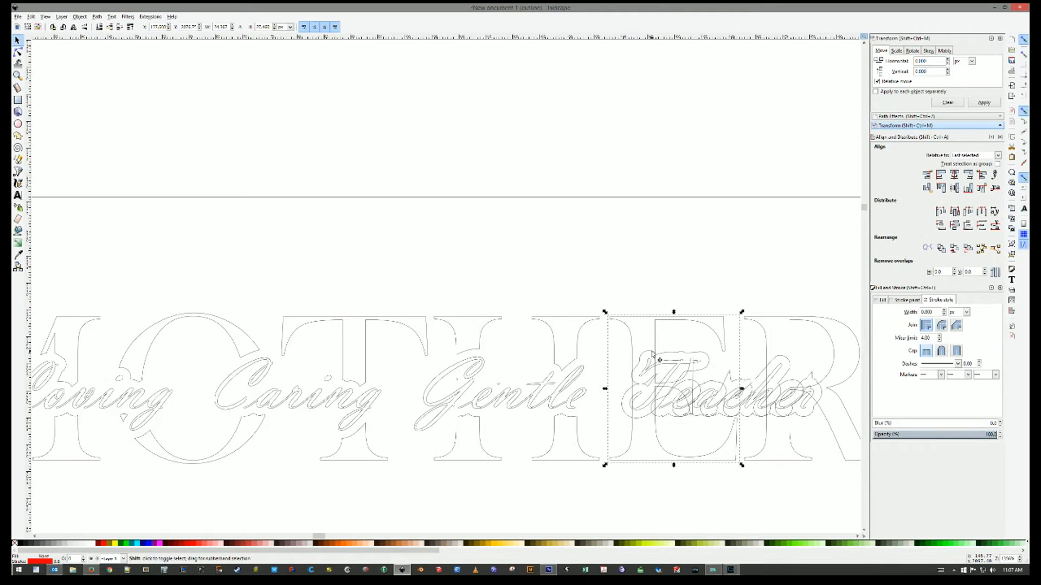
{"action": "left_click", "coordinate": [651, 352], "text": "shift"}
{"action": "key", "text": "ctrl+minus"}
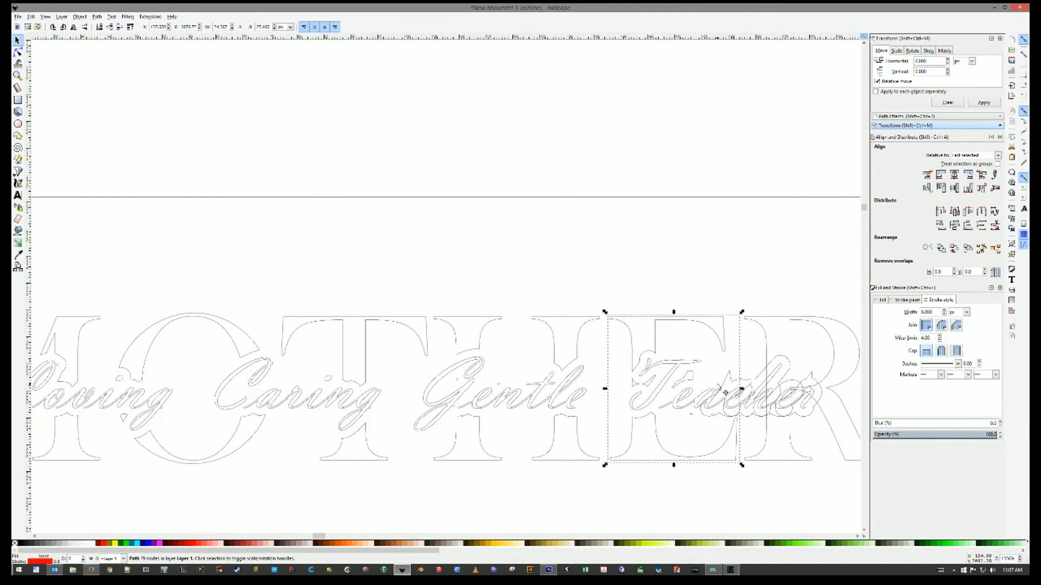
{"action": "left_click", "coordinate": [760, 374]}
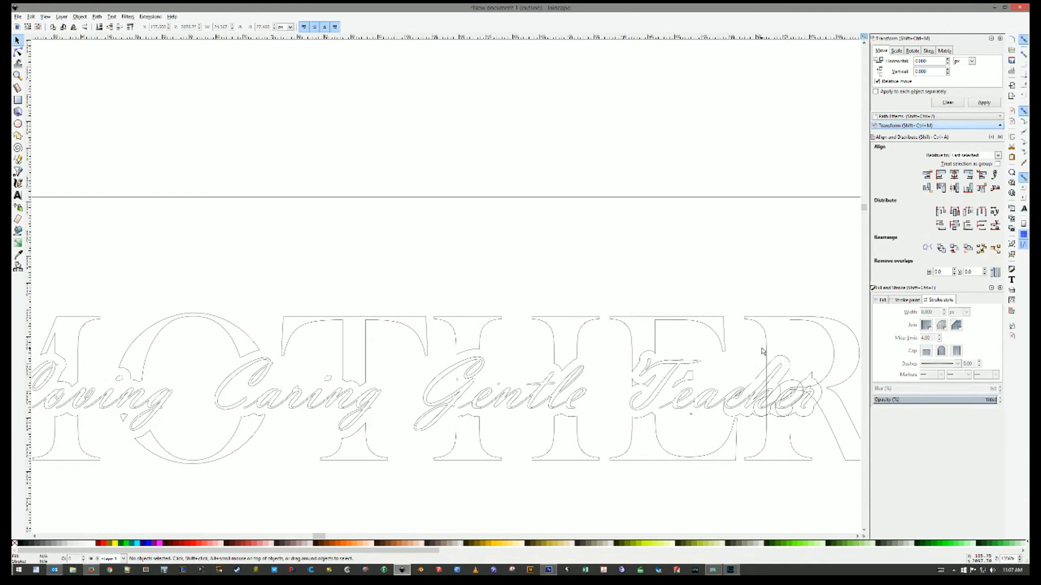
- Subtract the h, e and r offset outlines of Teacher from the large R with Difference
{"action": "left_click", "coordinate": [765, 350]}
{"action": "left_click", "coordinate": [782, 360]}
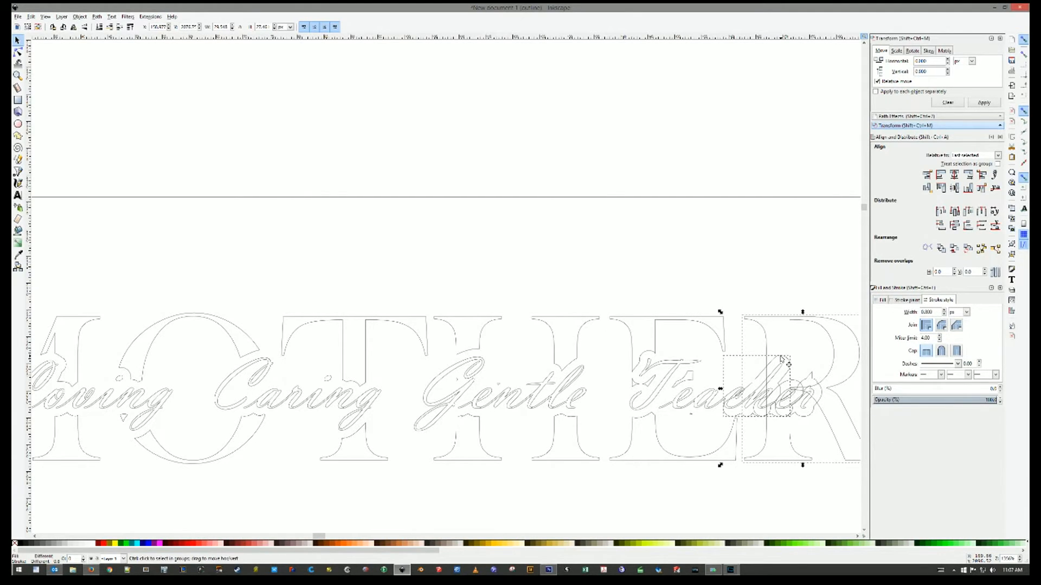
{"action": "left_click", "coordinate": [799, 376]}
{"action": "left_click", "coordinate": [799, 377]}
{"action": "left_click", "coordinate": [797, 382]}
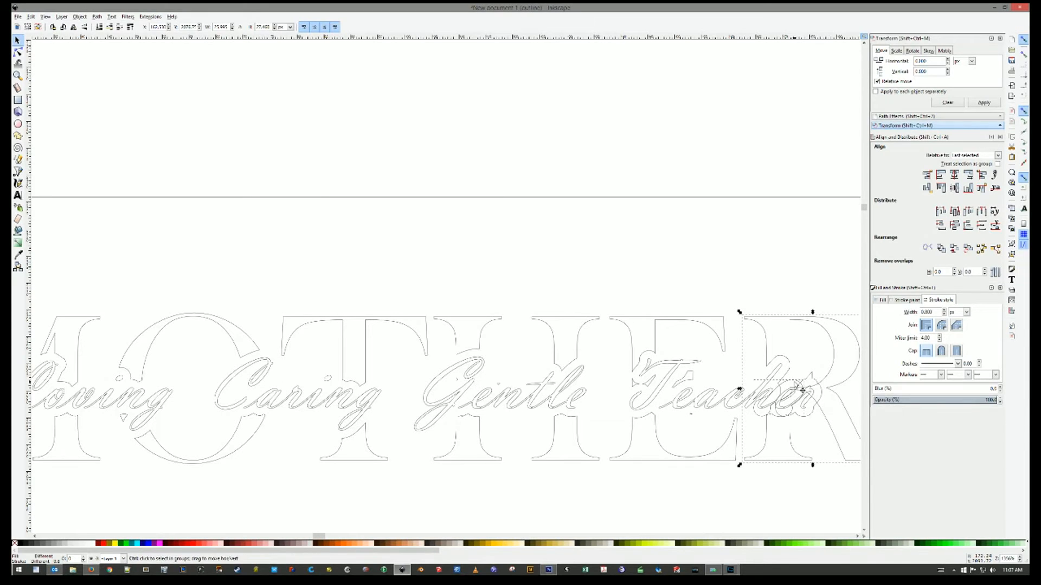
{"action": "left_click", "coordinate": [810, 377], "text": "shift"}
{"action": "left_click", "coordinate": [811, 377], "text": "shift"}
- Switch the display mode from Outline to Normal and clear the selection
{"action": "scroll", "coordinate": [555, 368], "scroll_direction": "down", "scroll_amount": 1}
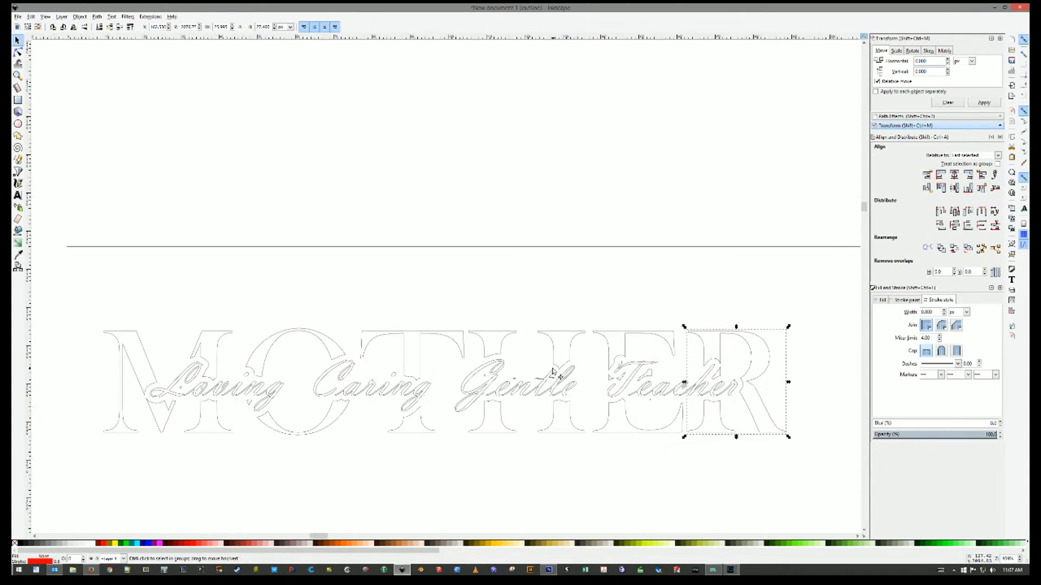
{"action": "left_click", "coordinate": [45, 16]}
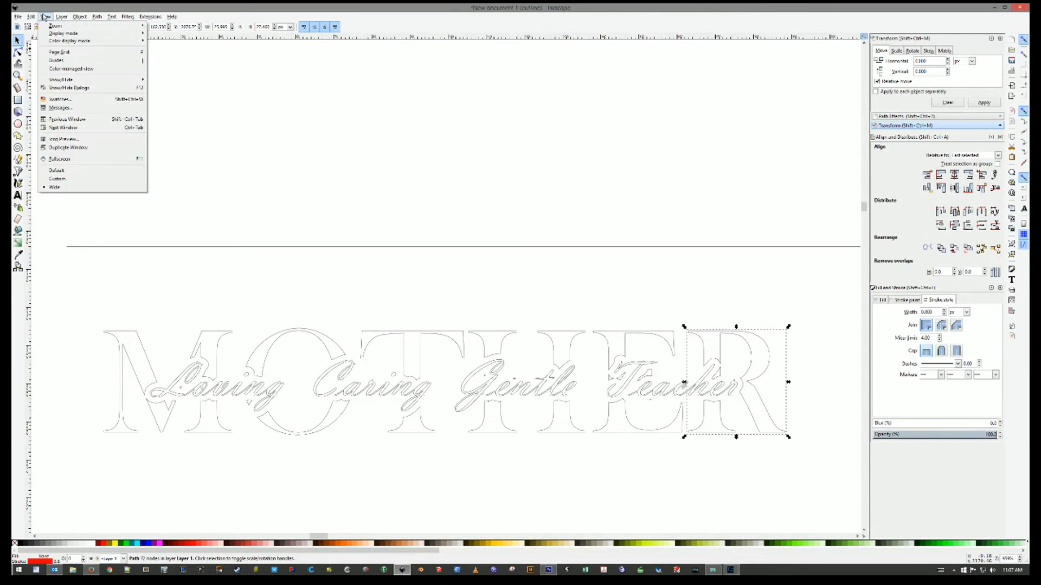
{"action": "mouse_move", "coordinate": [68, 34]}
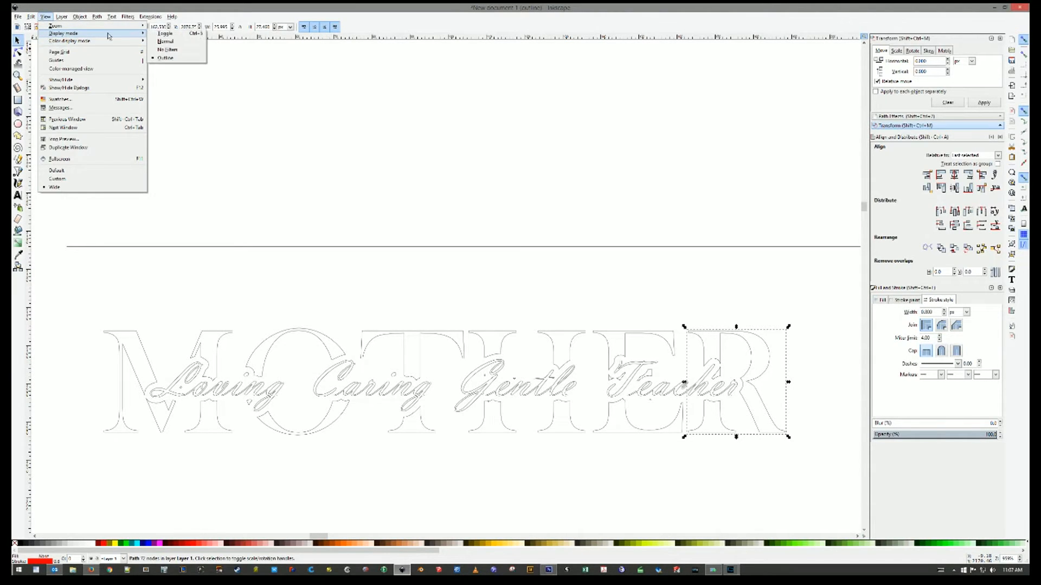
{"action": "left_click", "coordinate": [165, 41]}
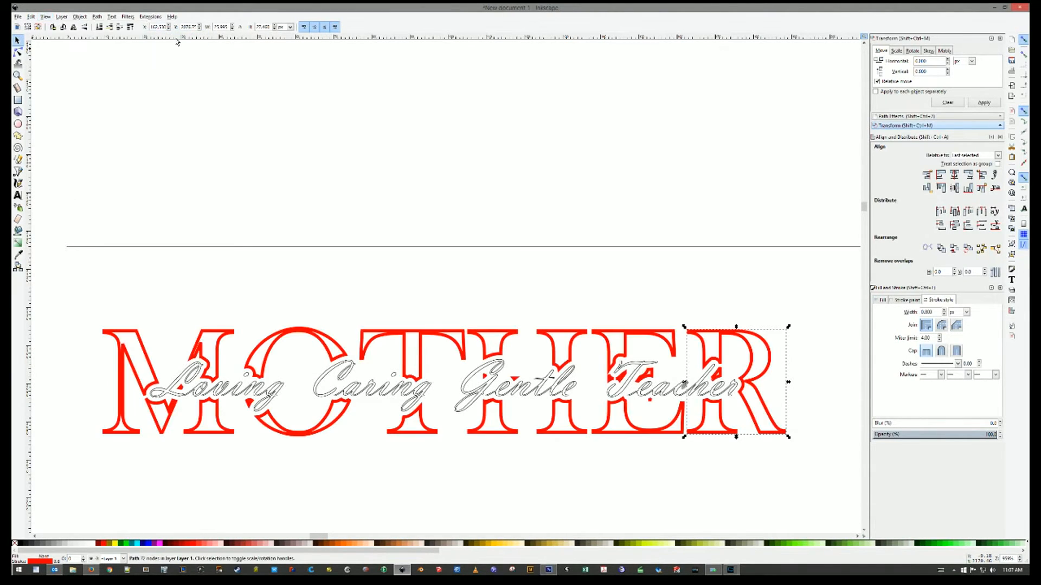
{"action": "left_click", "coordinate": [350, 284]}
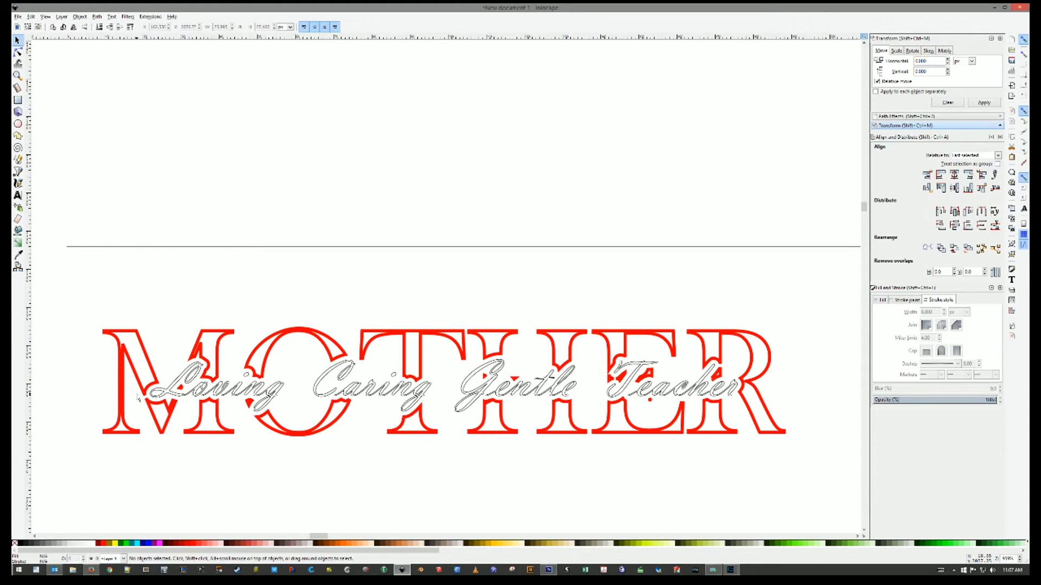
- Draw a border rectangle around the whole MOTHER design and set its stroke width to 0.8 px
{"action": "left_click", "coordinate": [18, 100]}
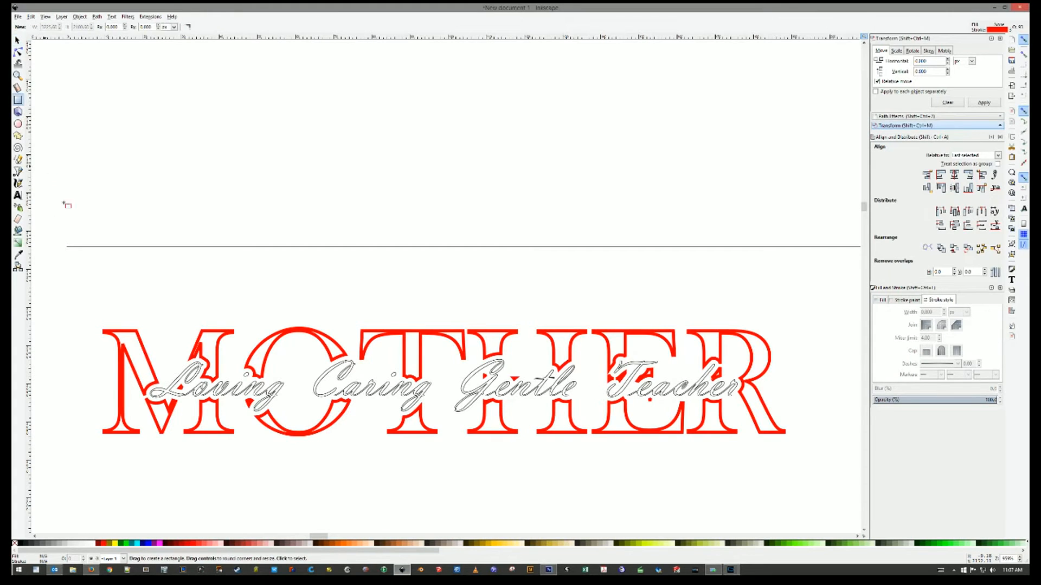
{"action": "mouse_move", "coordinate": [84, 309]}
{"action": "left_mouse_down"}
{"action": "mouse_move", "coordinate": [135, 338]}
{"action": "mouse_move", "coordinate": [616, 457]}
{"action": "mouse_move", "coordinate": [807, 462]}
{"action": "left_mouse_up"}
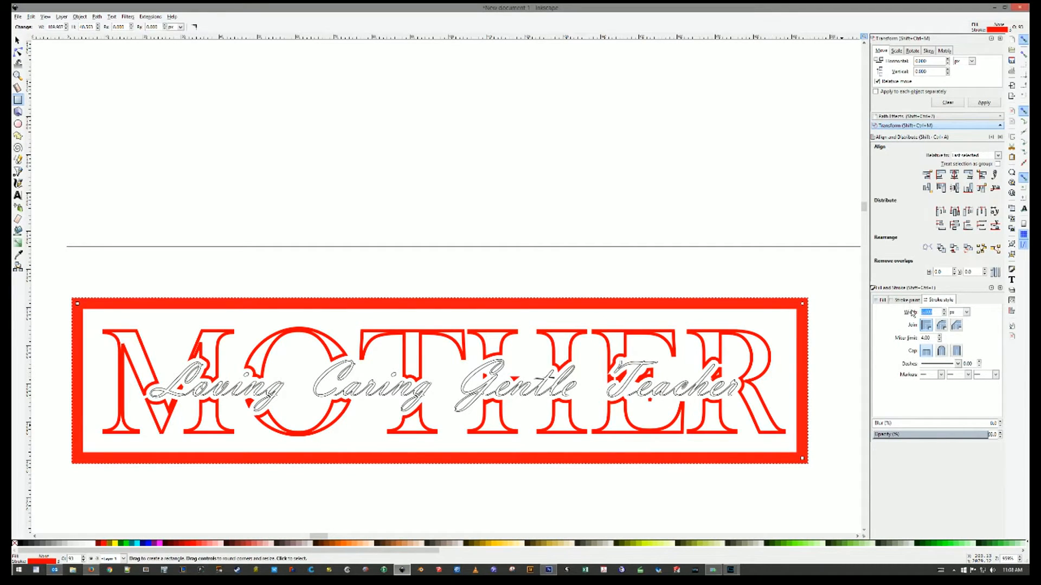
{"action": "type", "text": "0.8"}
{"action": "key", "text": "Return"}
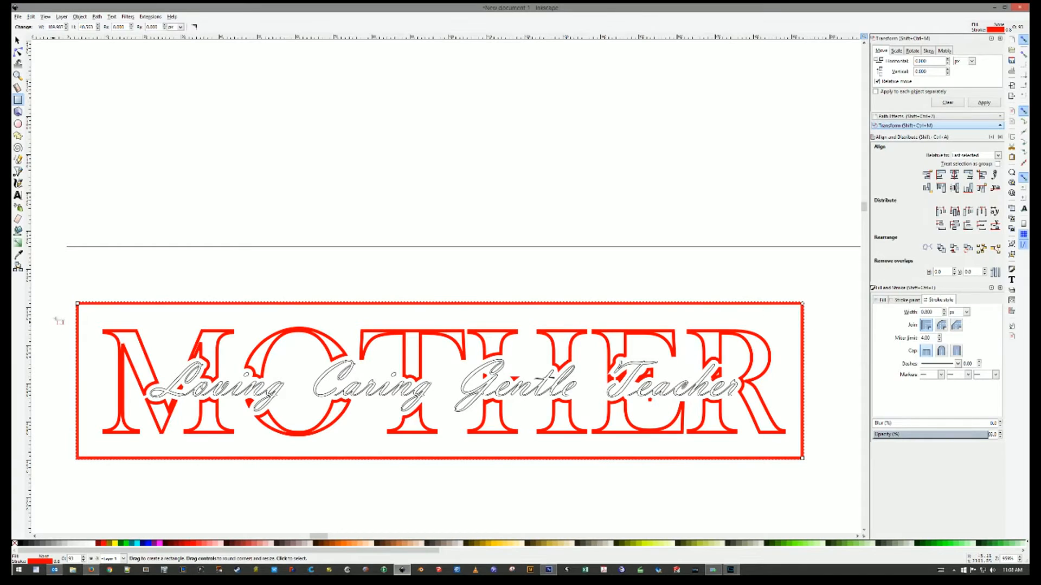
- Pull the border rectangle's upper-left corner slightly inward toward the M
{"action": "left_click", "coordinate": [18, 124]}
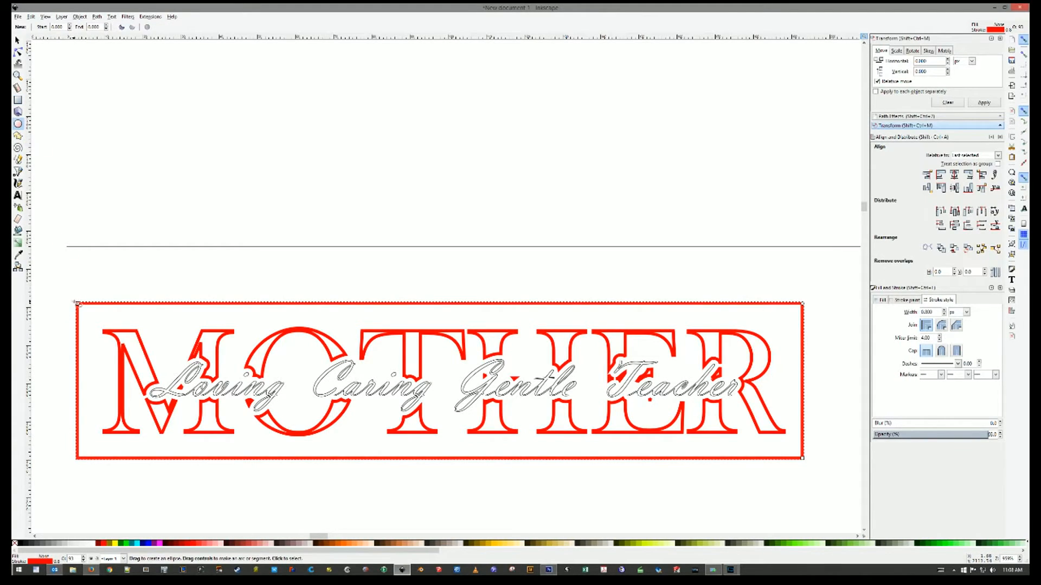
{"action": "left_click_drag", "start_coordinate": [80, 304], "coordinate": [84, 312]}
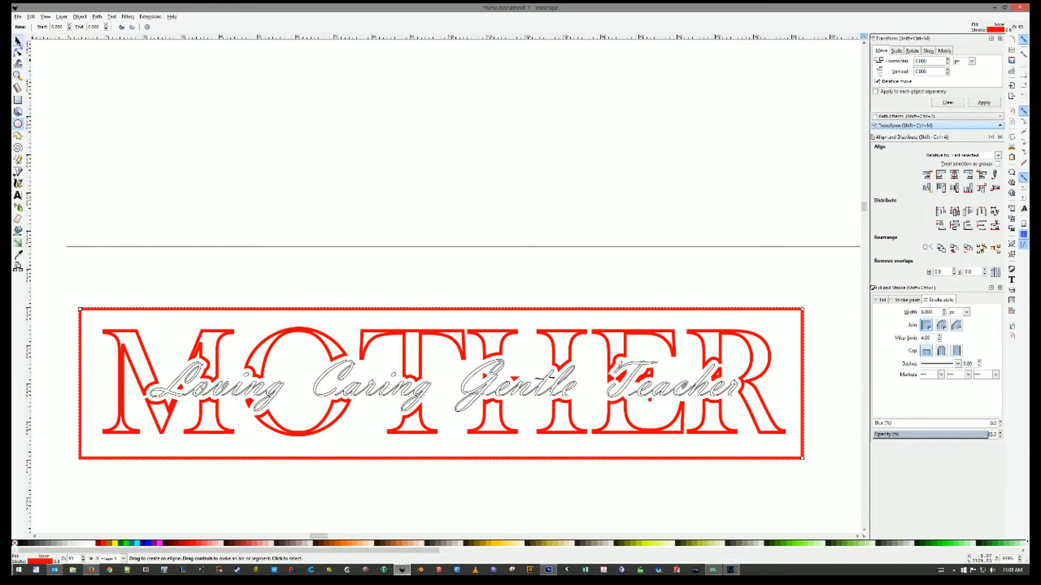
{"action": "left_click", "coordinate": [18, 41]}
- Group the six large letters of MOTHER into one object
{"action": "left_click", "coordinate": [216, 331]}
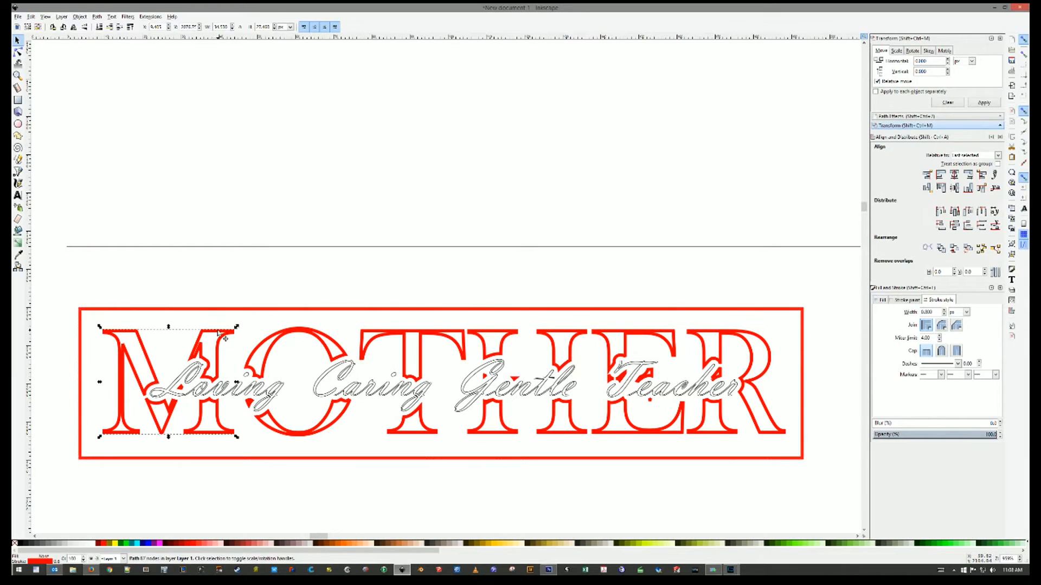
{"action": "left_click", "coordinate": [298, 329], "text": "shift"}
{"action": "left_click", "coordinate": [438, 340], "text": "shift"}
{"action": "left_click", "coordinate": [484, 338], "text": "shift"}
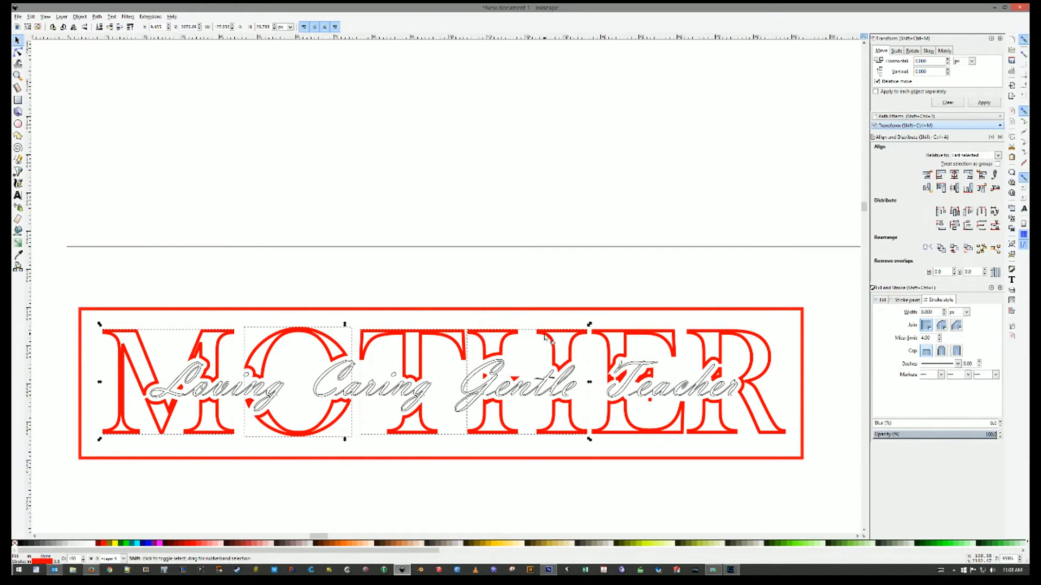
{"action": "left_click", "coordinate": [628, 351], "text": "shift"}
{"action": "left_click", "coordinate": [708, 350], "text": "shift"}
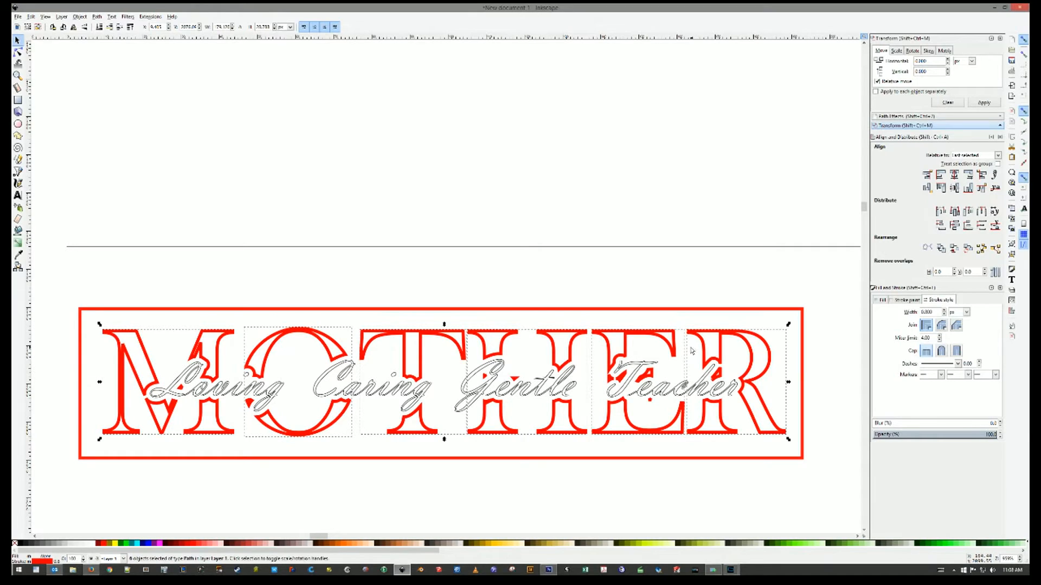
{"action": "right_click", "coordinate": [691, 349]}
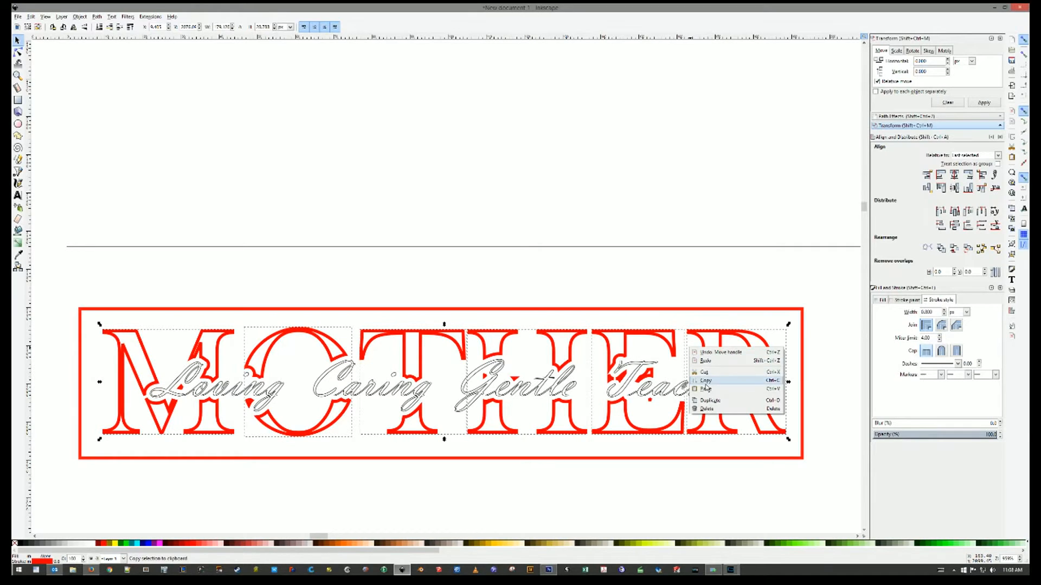
{"action": "right_click", "coordinate": [695, 336]}
{"action": "right_click", "coordinate": [694, 332]}
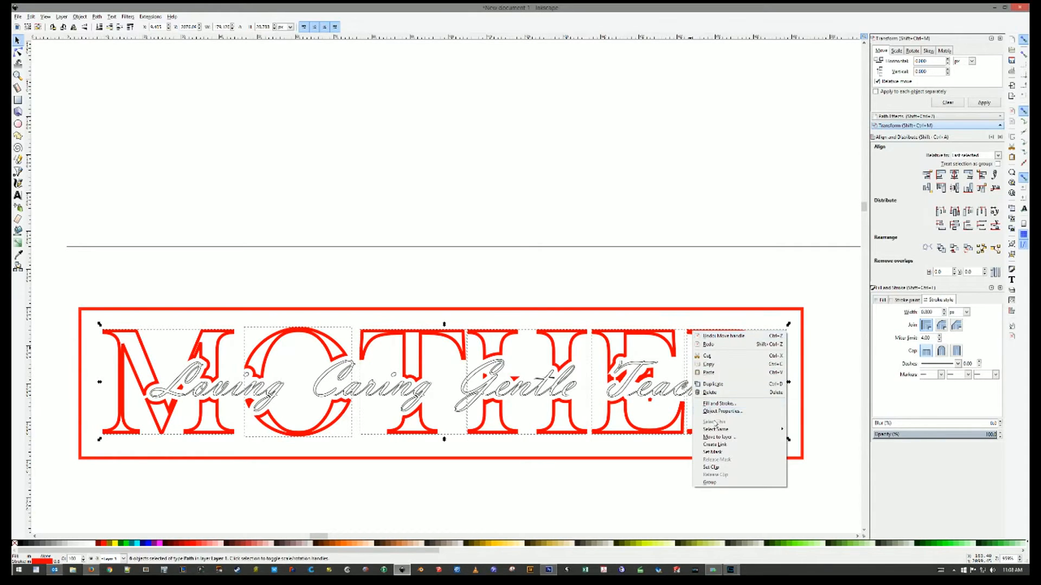
{"action": "left_click", "coordinate": [711, 483]}
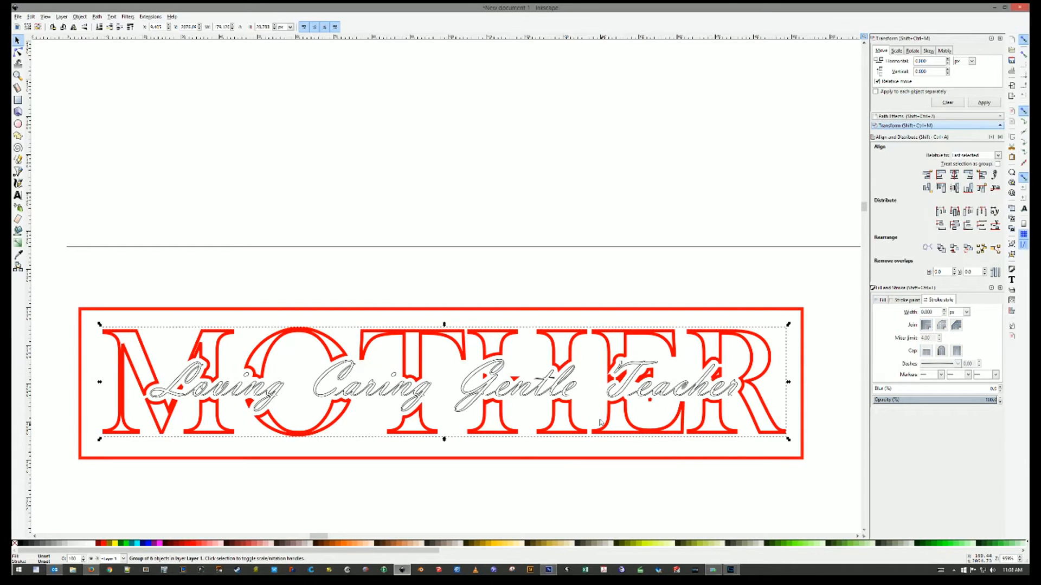
- Center the border rectangle on the MOTHER letter group along both the vertical and horizontal axes and clear the selection
{"action": "left_click", "coordinate": [567, 310], "text": "shift"}
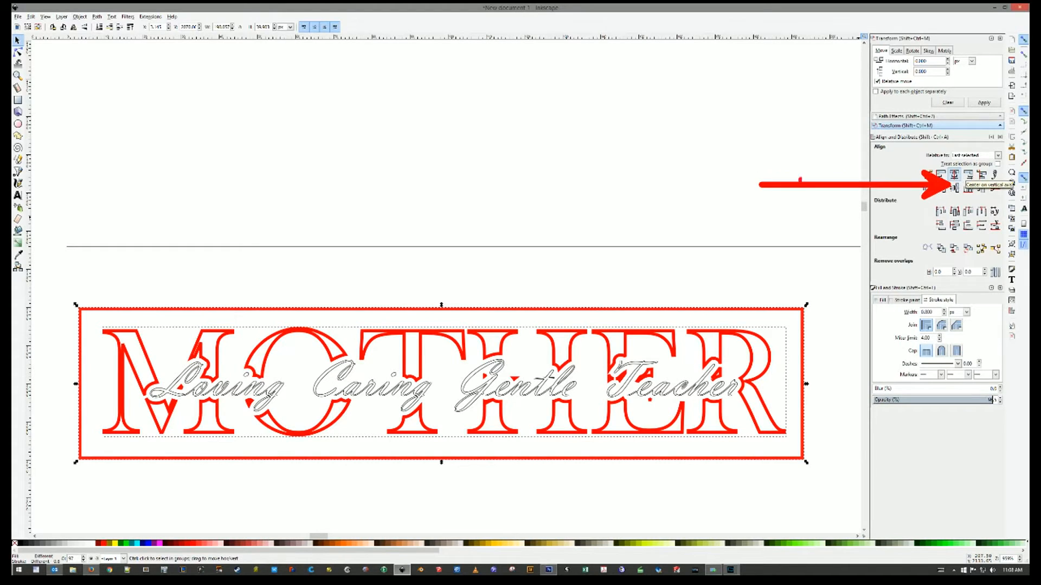
{"action": "left_click", "coordinate": [954, 175]}
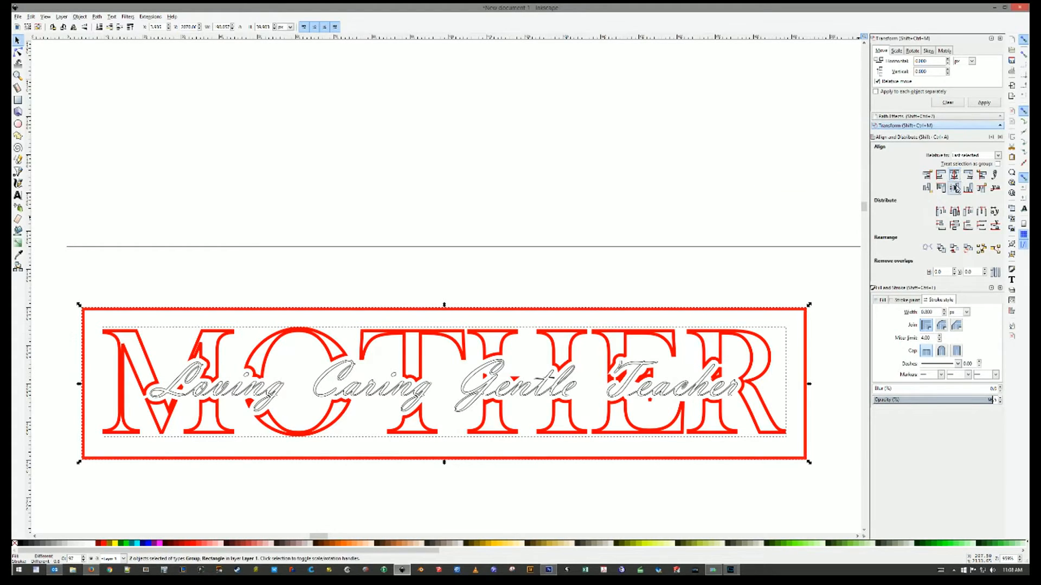
{"action": "left_click", "coordinate": [955, 188]}
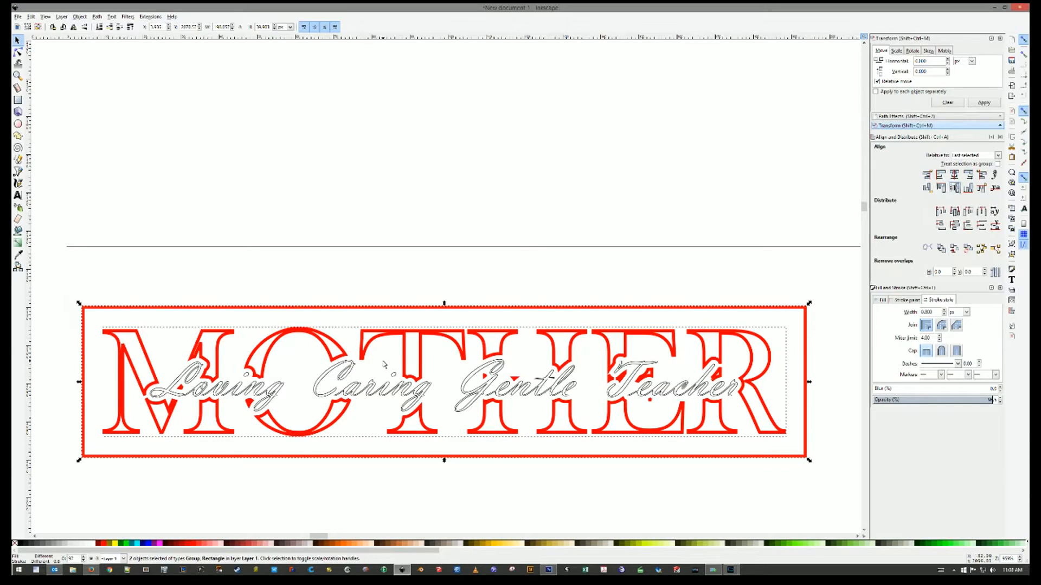
{"action": "left_click", "coordinate": [246, 293]}
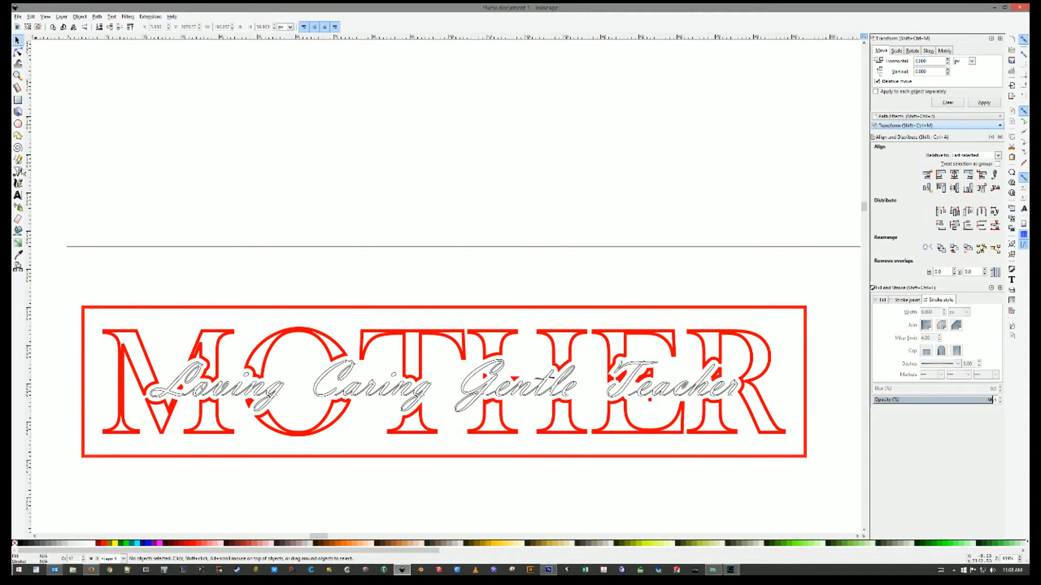
- Draw a circle about 7 px across over the border rectangle's upper-left corner
{"action": "left_click", "coordinate": [18, 126]}
{"action": "left_click_drag", "start_coordinate": [74, 297], "coordinate": [105, 323]}
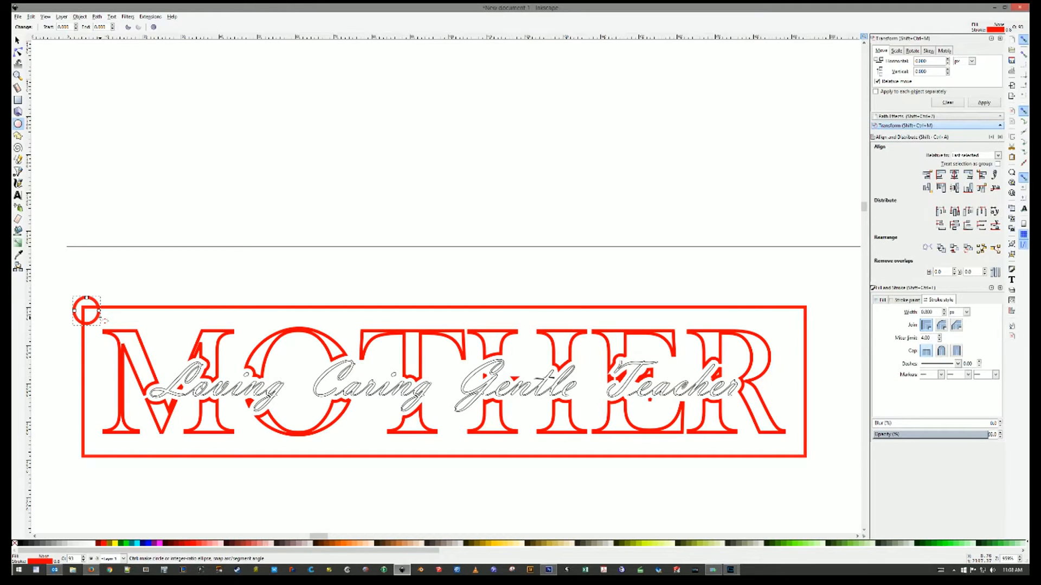
{"action": "key", "text": "ctrl+v"}
{"action": "key", "text": "ctrl+v"}
{"action": "key", "text": "ctrl+v"}
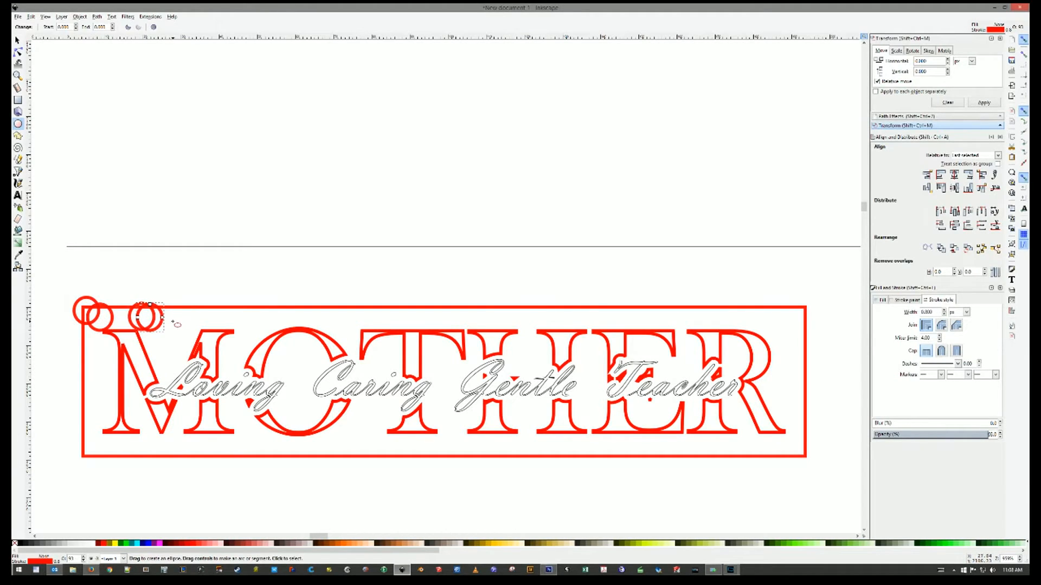
{"action": "left_click", "coordinate": [18, 40]}
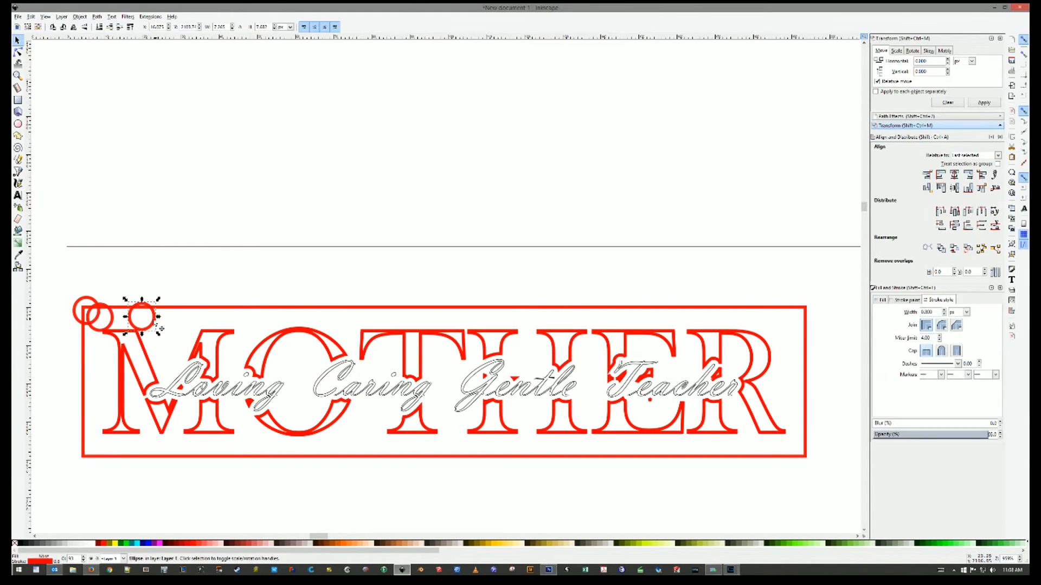
{"action": "key", "text": "Delete"}
{"action": "left_click_drag", "start_coordinate": [113, 324], "coordinate": [100, 318]}
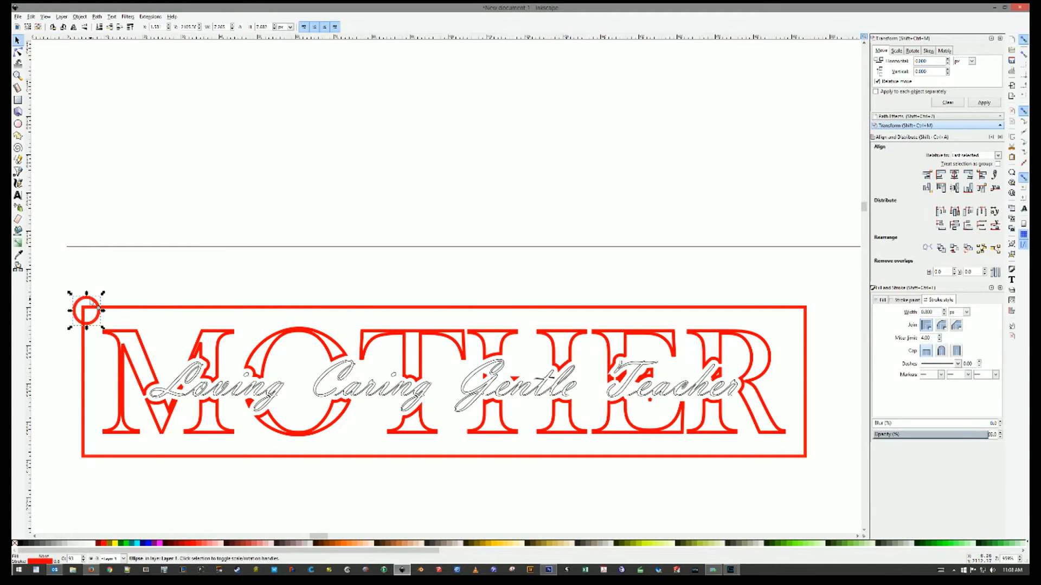
- Set the corner circle's width and height to 8 px
{"action": "key", "text": "ctrl"}
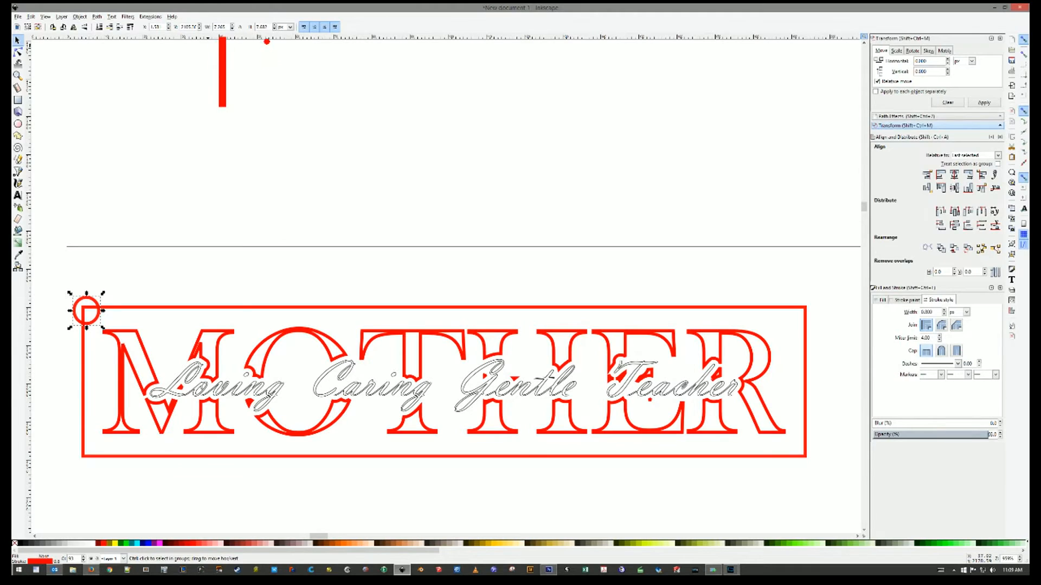
{"action": "mouse_move", "coordinate": [267, 99]}
{"action": "left_mouse_down"}
{"action": "mouse_move", "coordinate": [266, 43]}
{"action": "mouse_move", "coordinate": [293, 49]}
{"action": "left_mouse_up"}
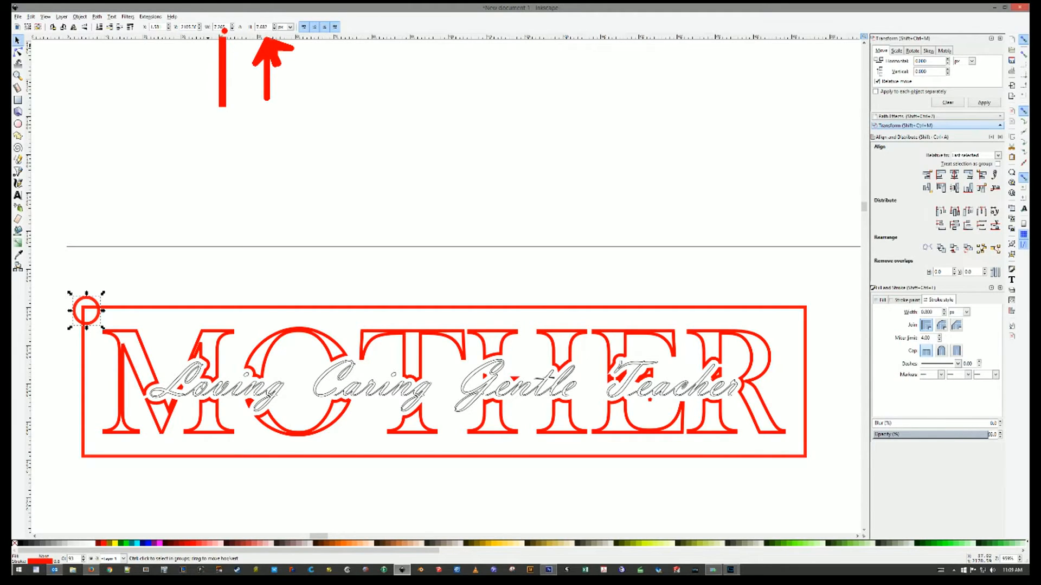
{"action": "key", "text": "Escape"}
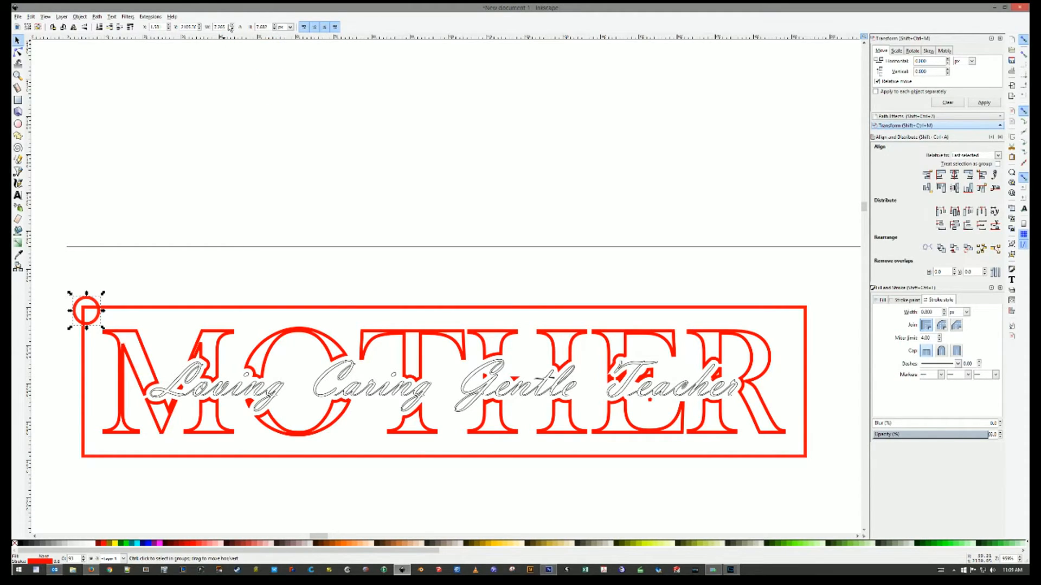
{"action": "left_click_drag", "start_coordinate": [226, 27], "coordinate": [209, 30]}
{"action": "type", "text": "5"}
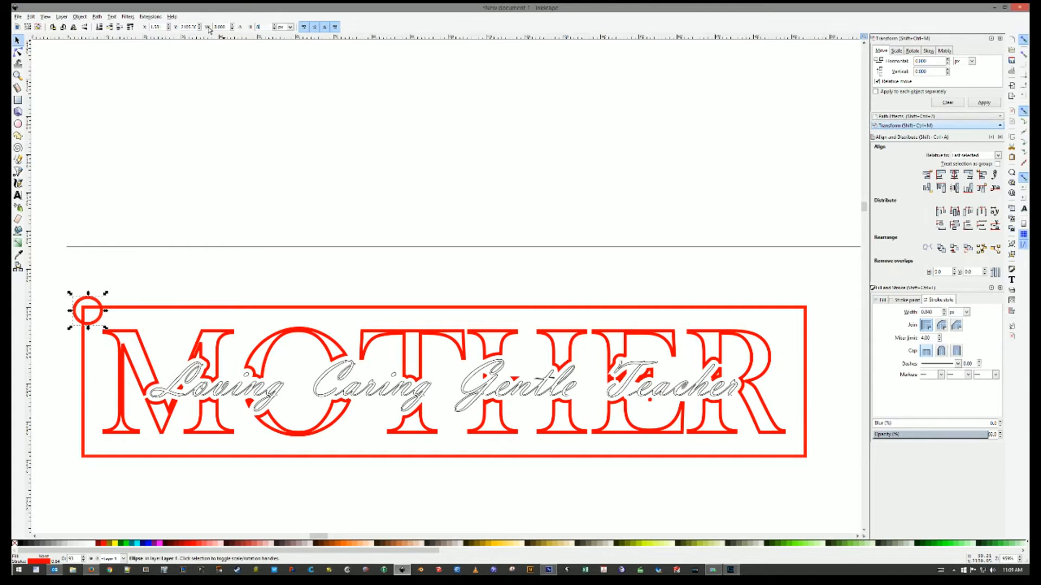
{"action": "key", "text": "Return"}
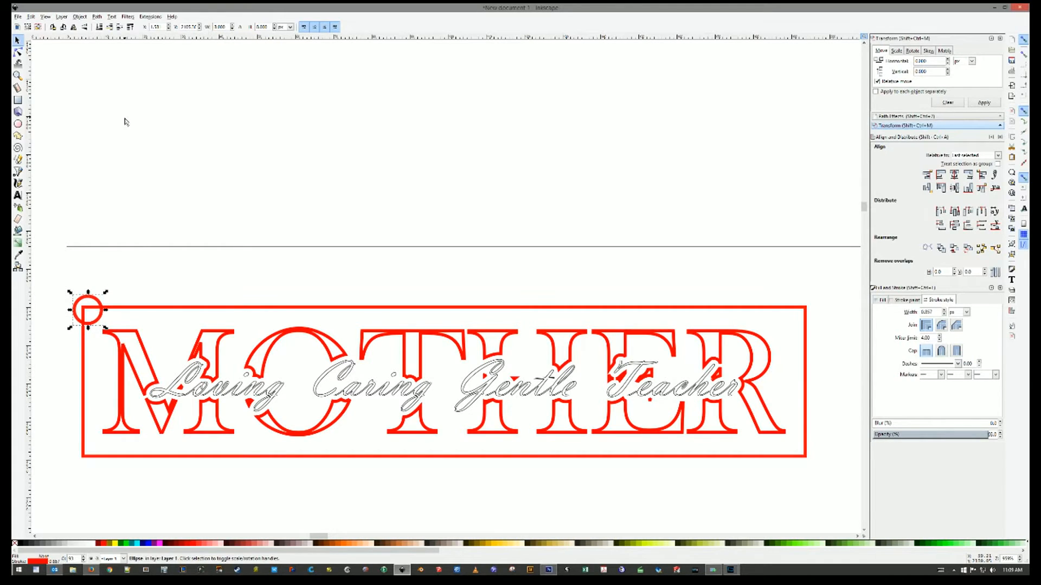
- Copy the resized circle and paste a spare duplicate above the border's upper-left corner
{"action": "left_click", "coordinate": [17, 41]}
{"action": "key", "text": "ctrl+c"}
{"action": "key", "text": "ctrl+v"}
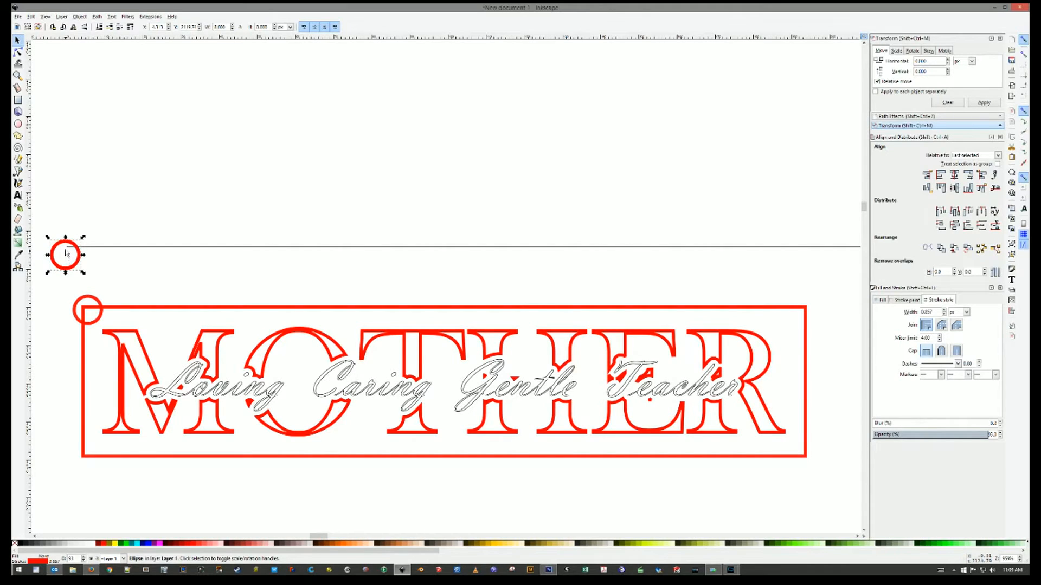
- Try to align the corner circle to the border rectangle's left and top edges
{"action": "left_click", "coordinate": [97, 300]}
{"action": "left_click", "coordinate": [139, 309], "text": "shift"}
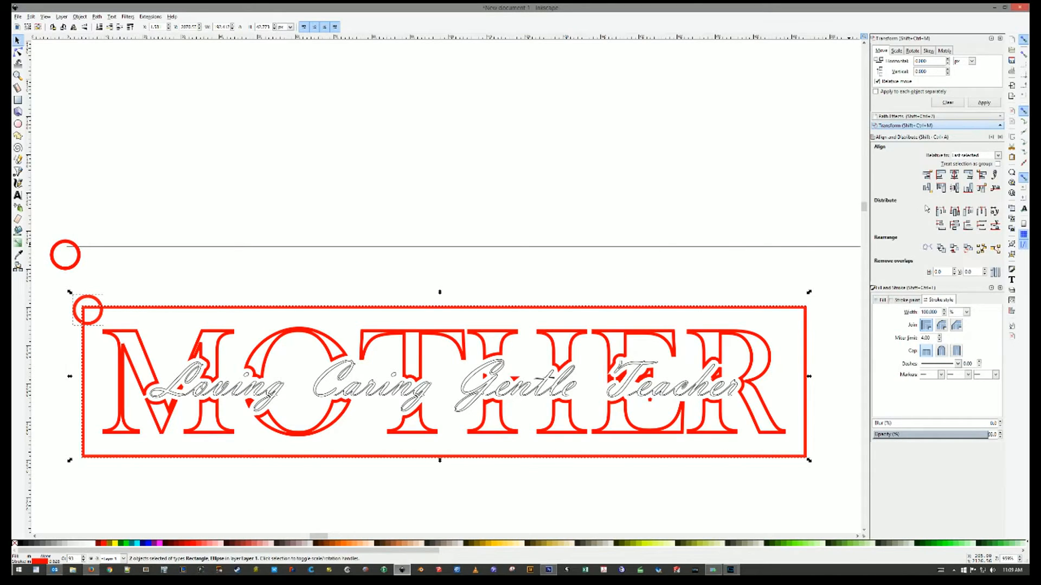
{"action": "left_click", "coordinate": [928, 177]}
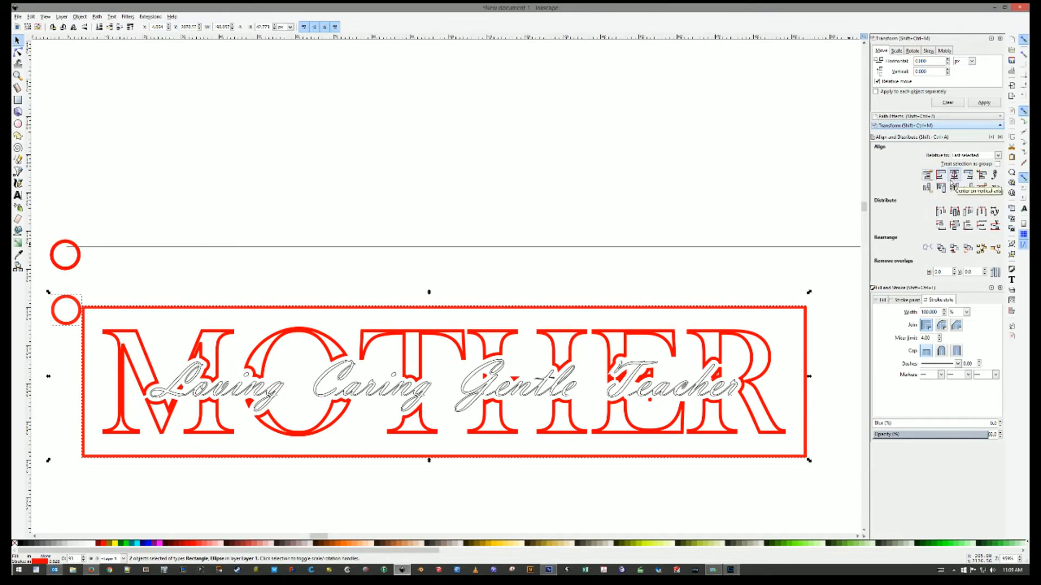
{"action": "left_click", "coordinate": [942, 188]}
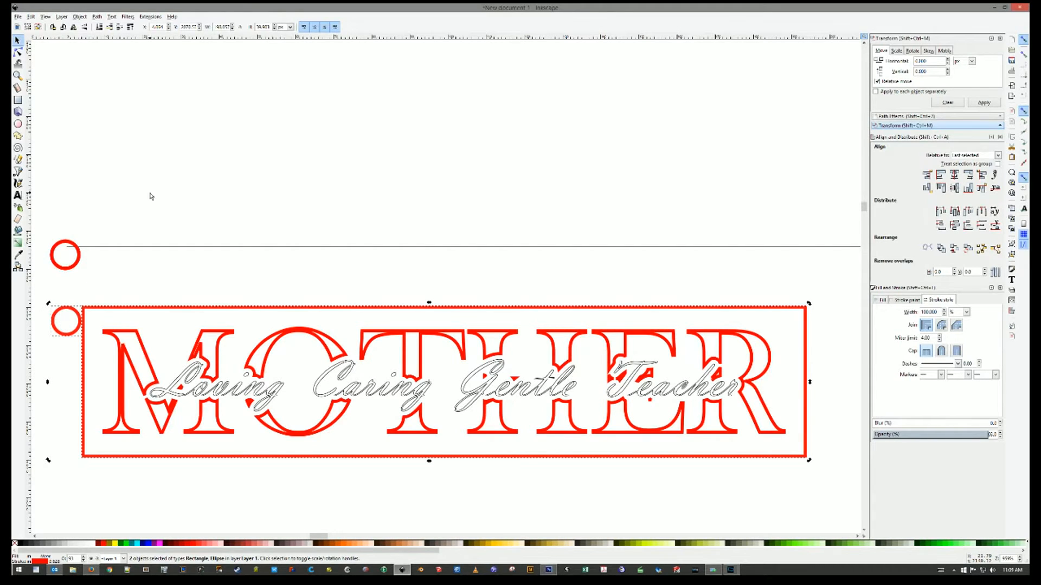
- Center the circle on the border's upper-left corner and place a duplicate of it on the upper-right corner
{"action": "left_click_drag", "start_coordinate": [60, 312], "coordinate": [79, 302]}
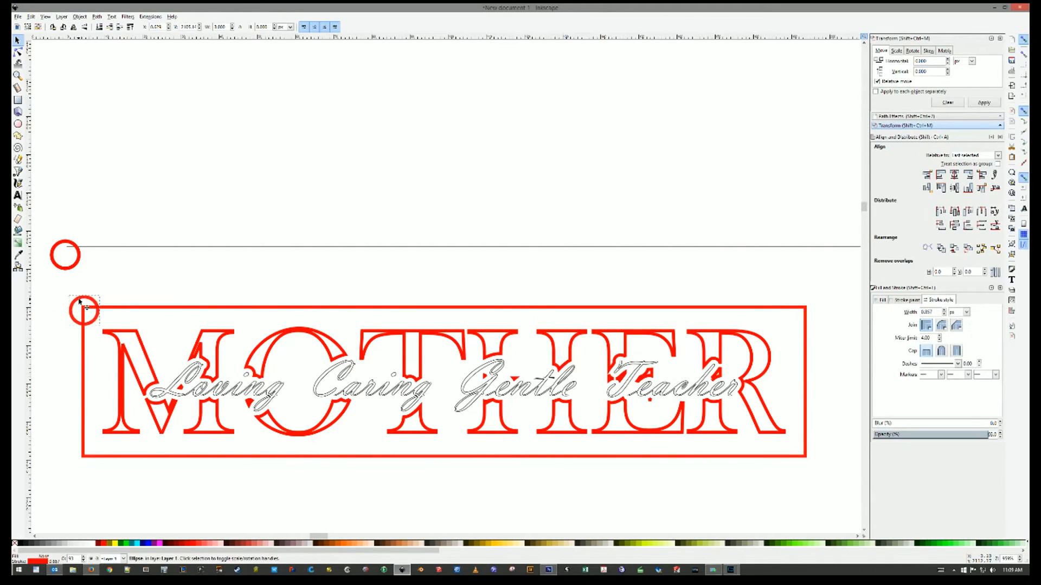
{"action": "left_click", "coordinate": [79, 301]}
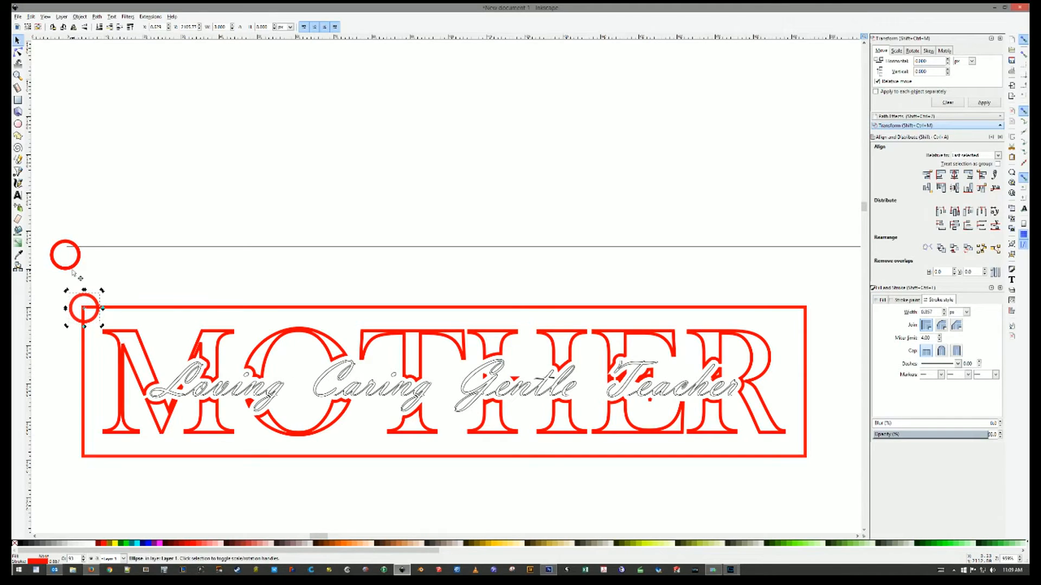
{"action": "key", "text": "ctrl+d"}
{"action": "left_click_drag", "start_coordinate": [94, 321], "coordinate": [815, 320]}
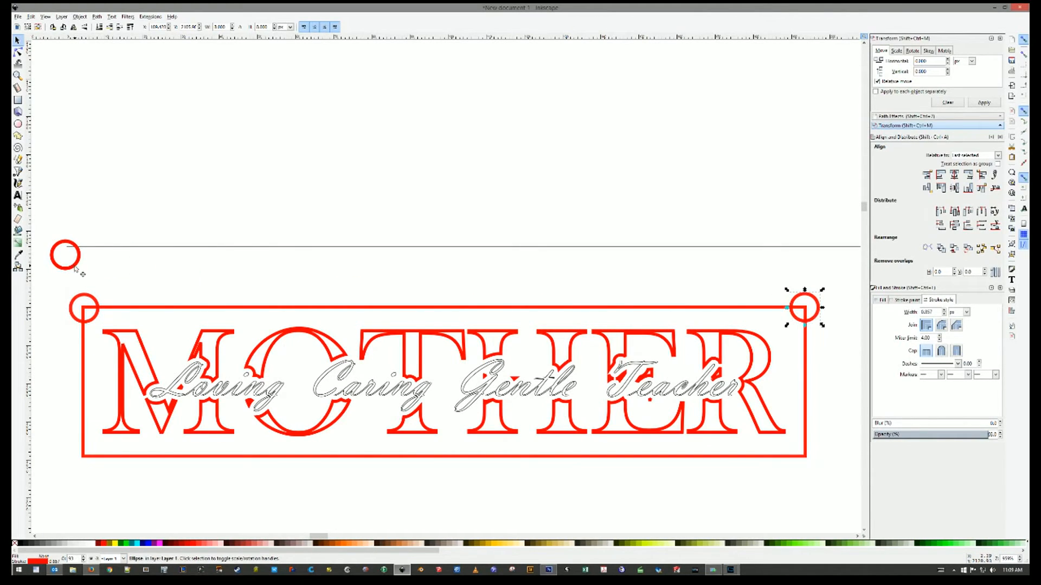
- Place circle copies on the border's lower-left and lower-right corners and delete the spare circle above the plaque
{"action": "key", "text": "ctrl+v"}
{"action": "left_click_drag", "start_coordinate": [63, 458], "coordinate": [96, 491]}
{"action": "left_click_drag", "start_coordinate": [78, 260], "coordinate": [825, 463]}
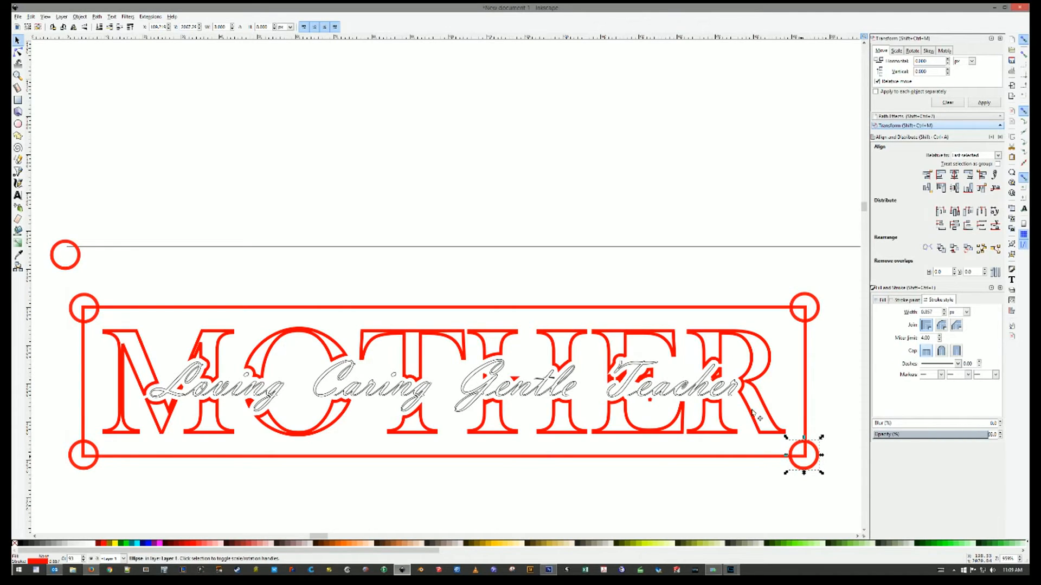
{"action": "left_click", "coordinate": [68, 245]}
{"action": "key", "text": "Delete"}
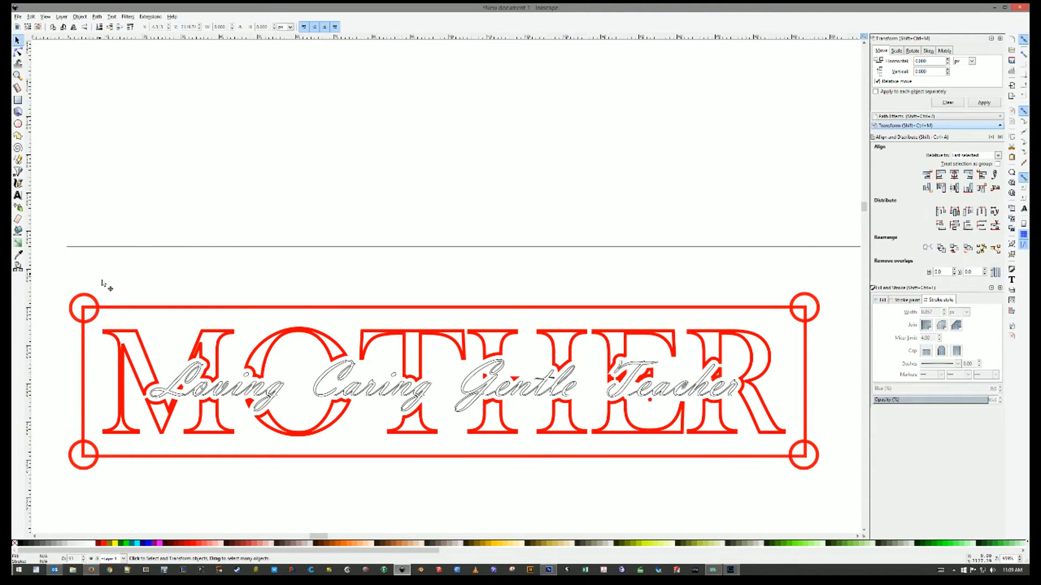
- Subtract the four corner circles one by one from the border rectangle with path Difference to notch its corners
{"action": "left_click", "coordinate": [116, 307]}
{"action": "left_click", "coordinate": [95, 302], "text": "shift"}
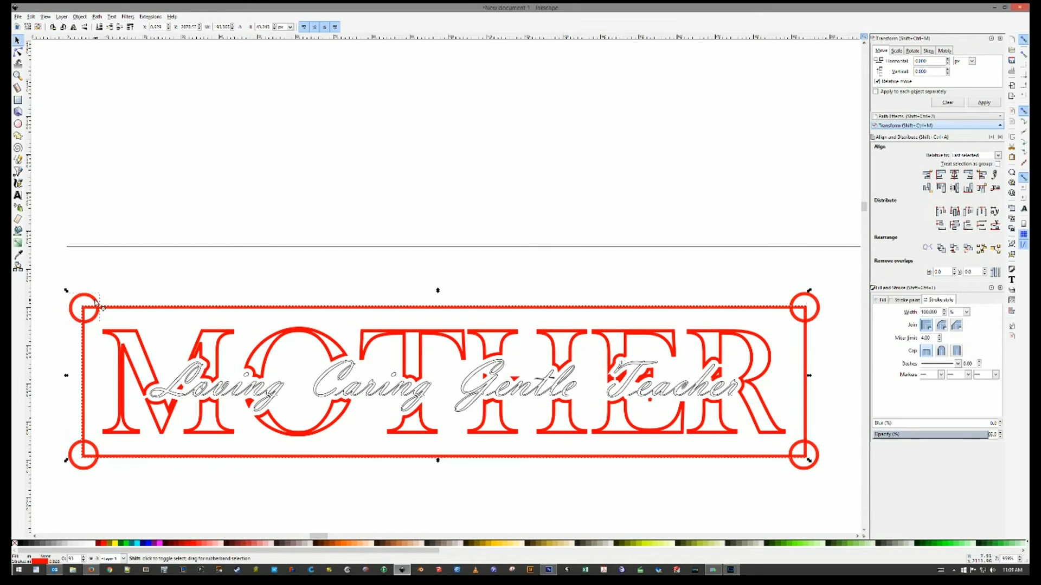
{"action": "key", "text": "ctrl+minus"}
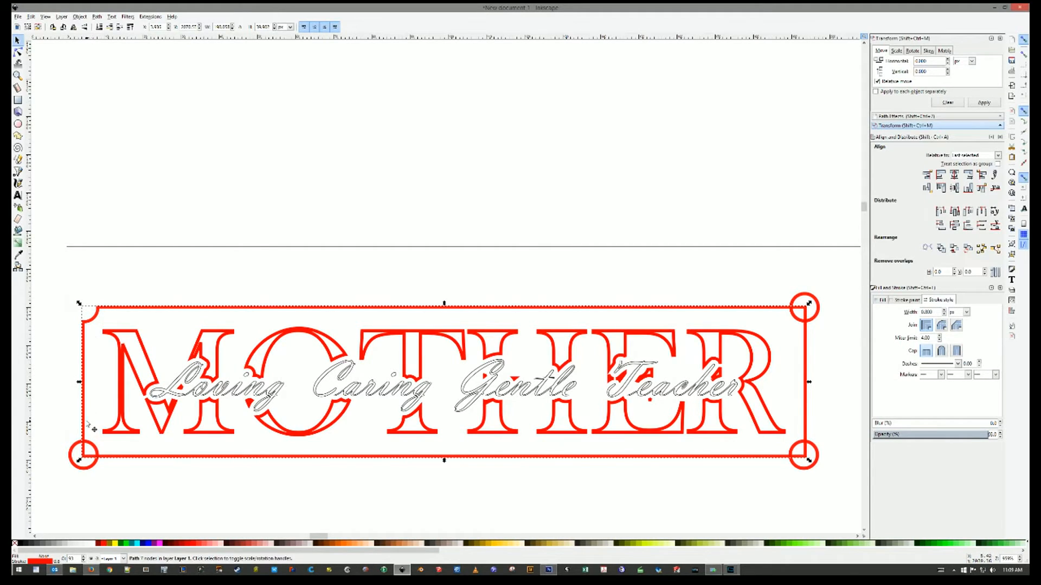
{"action": "left_click", "coordinate": [75, 446], "text": "shift"}
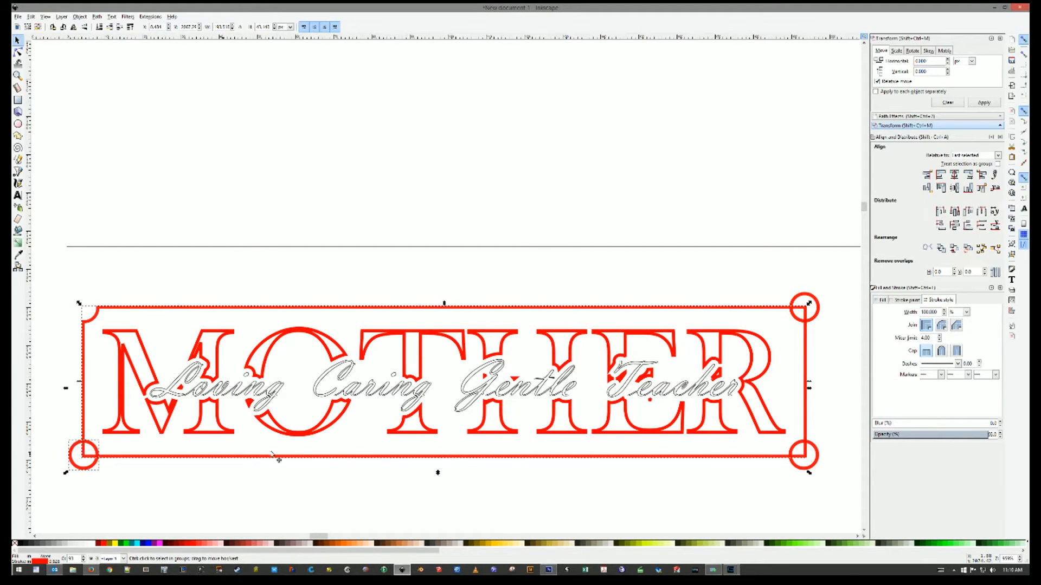
{"action": "key", "text": "ctrl+minus"}
{"action": "left_click", "coordinate": [812, 298], "text": "shift"}
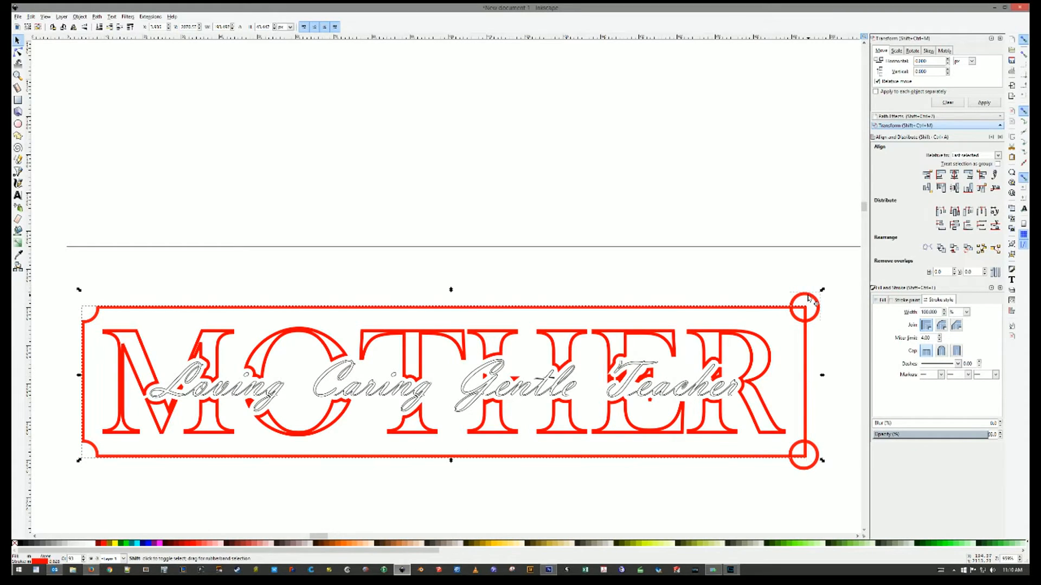
{"action": "key", "text": "ctrl+minus"}
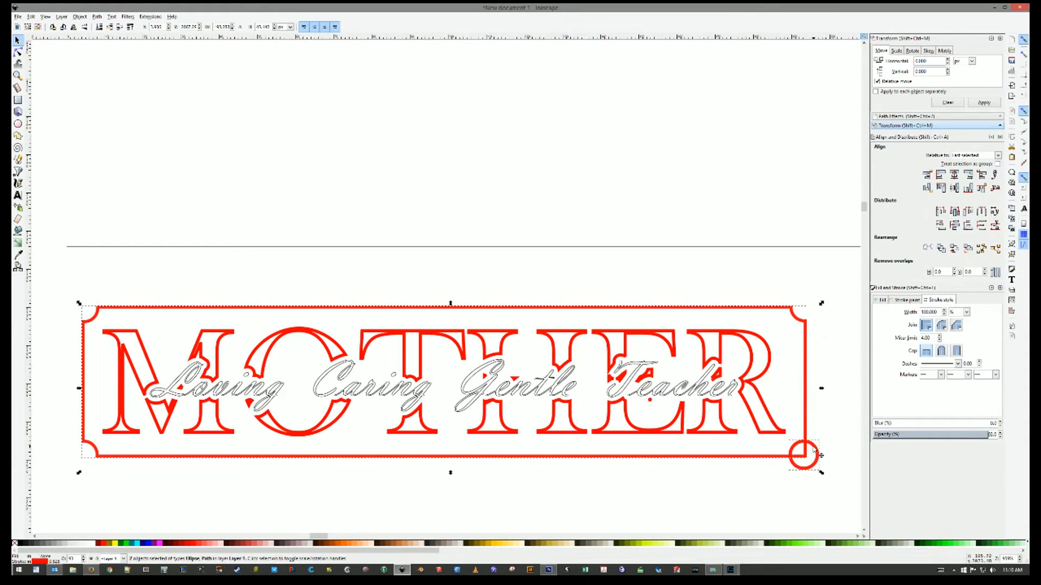
{"action": "left_click", "coordinate": [814, 450], "text": "shift"}
{"action": "key", "text": "ctrl+minus"}
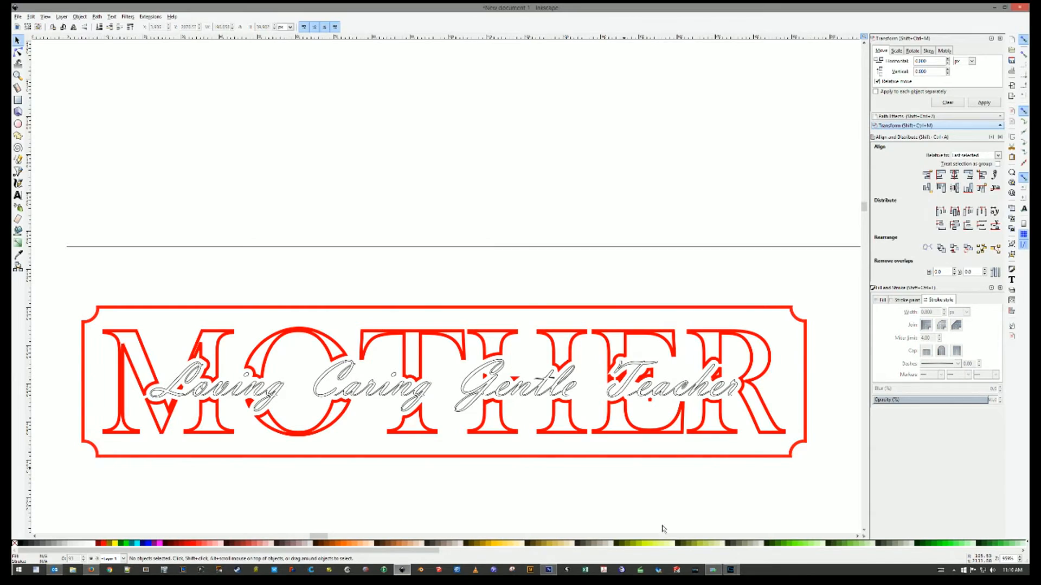
- Switch to Photoshop to view the photo of finished plaques and return to Inkscape
{"action": "left_click", "coordinate": [549, 570]}
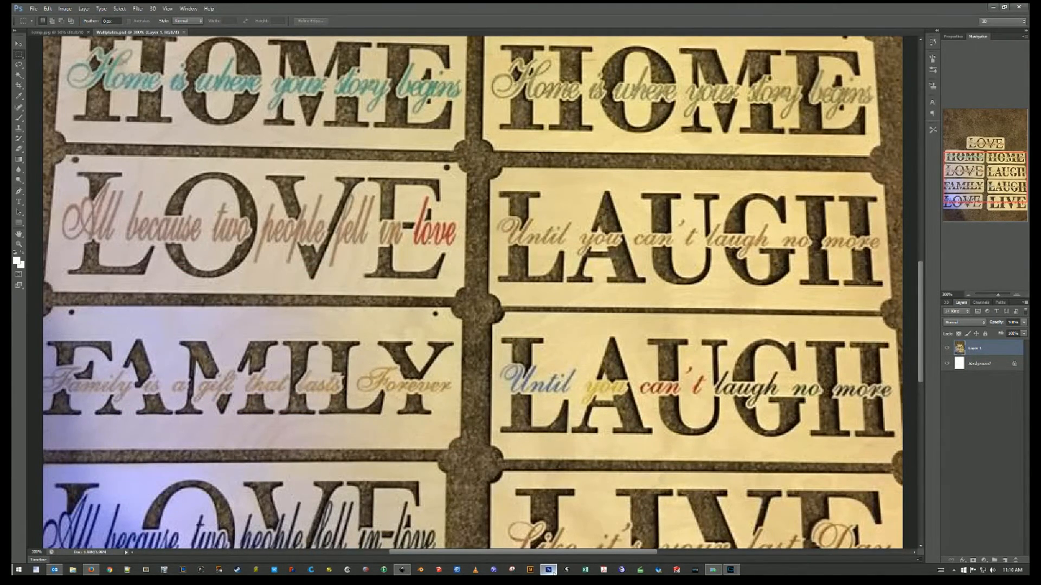
{"action": "left_click", "coordinate": [549, 570]}
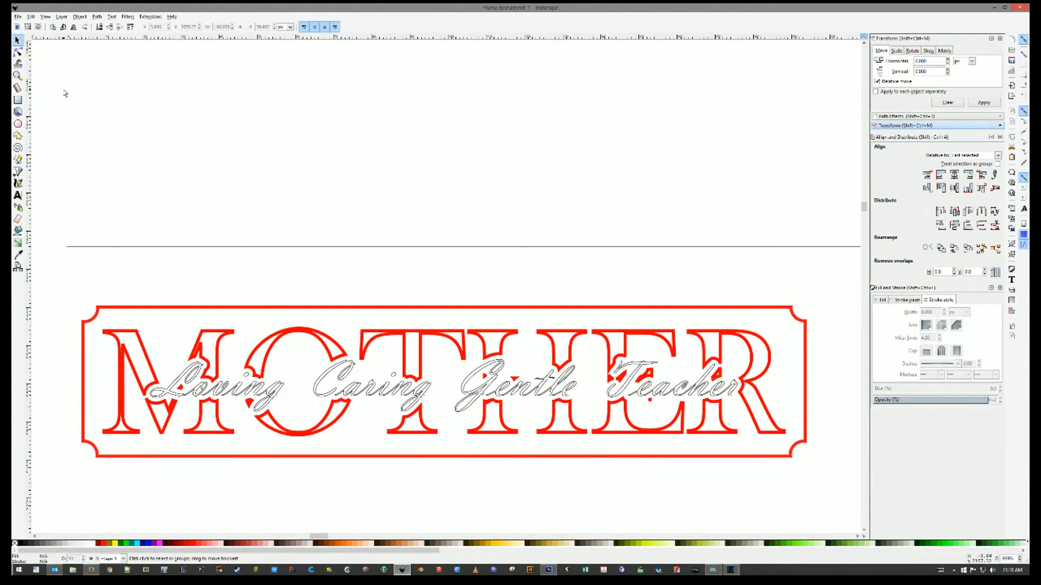
- Save the document as an Inkscape SVG named Mother's Day
{"action": "left_click", "coordinate": [18, 16]}
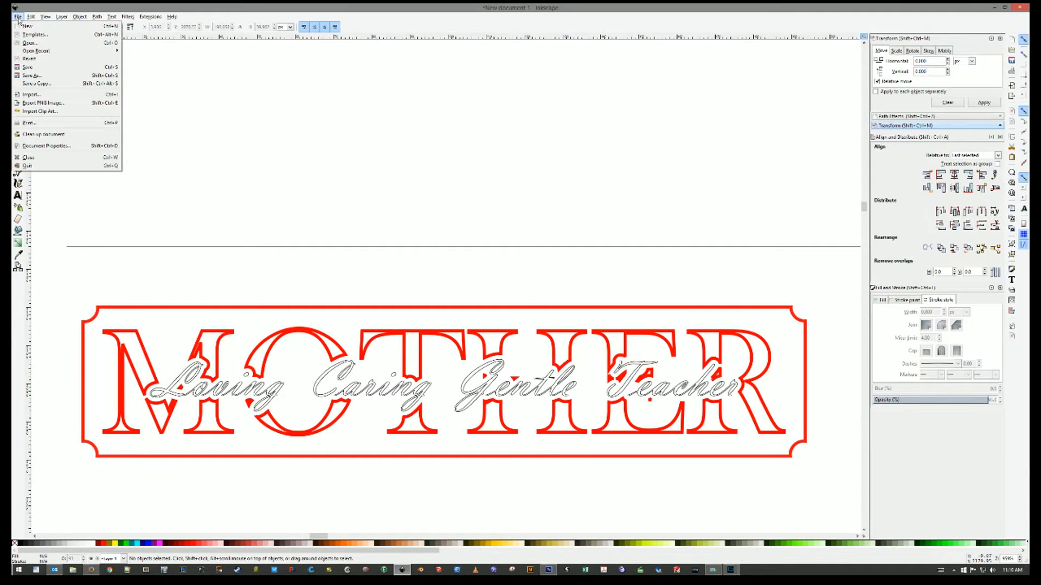
{"action": "left_click", "coordinate": [41, 75]}
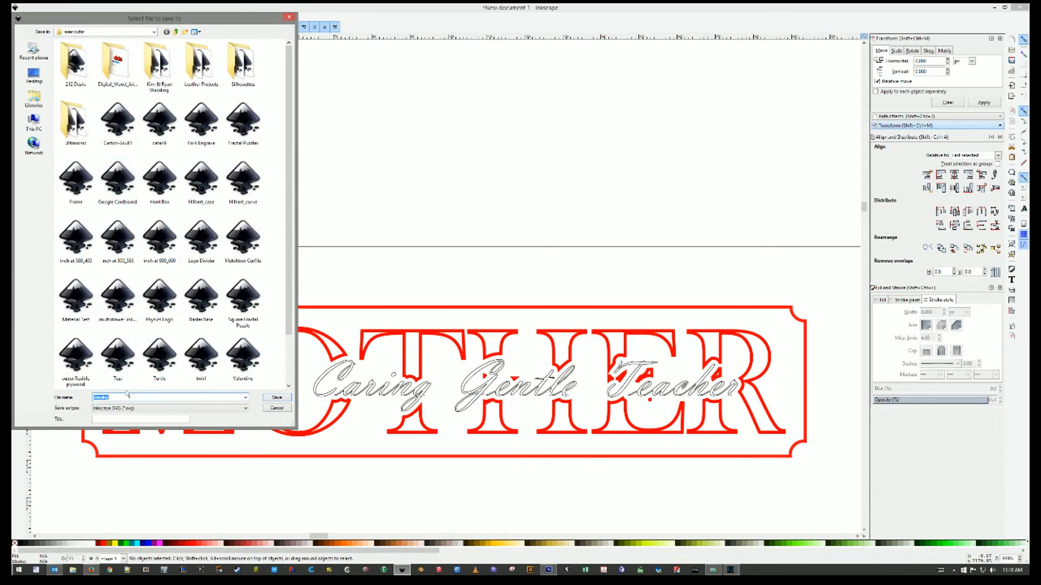
{"action": "type", "text": "Mother's Day"}
{"action": "left_click", "coordinate": [281, 401]}
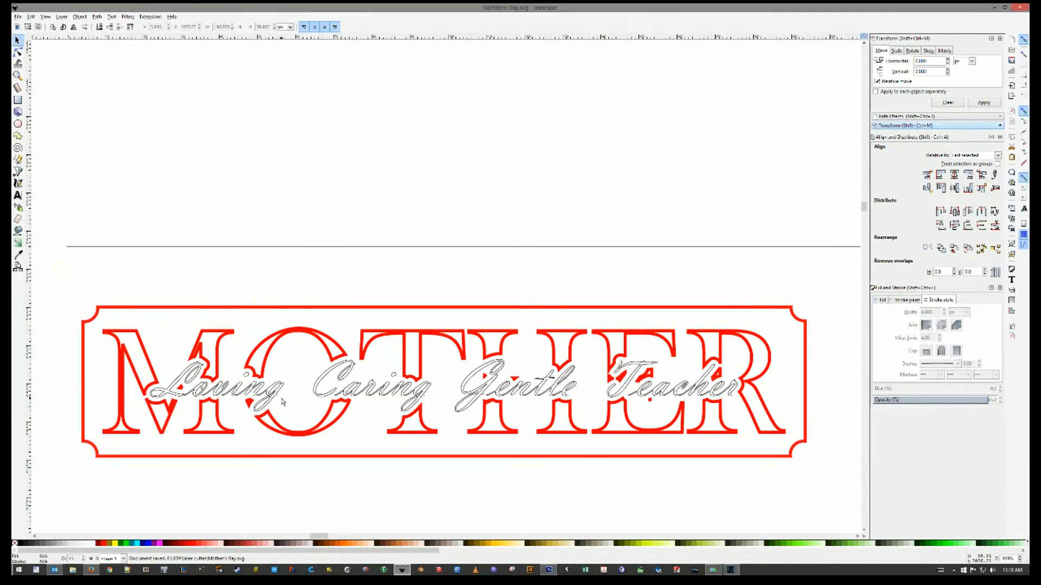
- Switch to Mozilla Firefox and open a new tab
{"action": "right_click", "coordinate": [91, 570]}
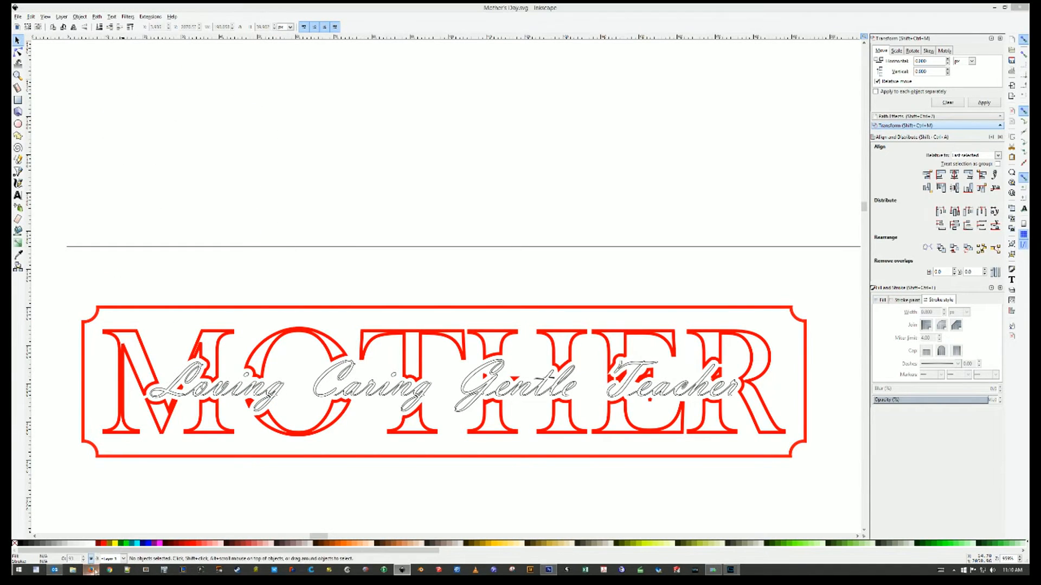
{"action": "left_click", "coordinate": [87, 503]}
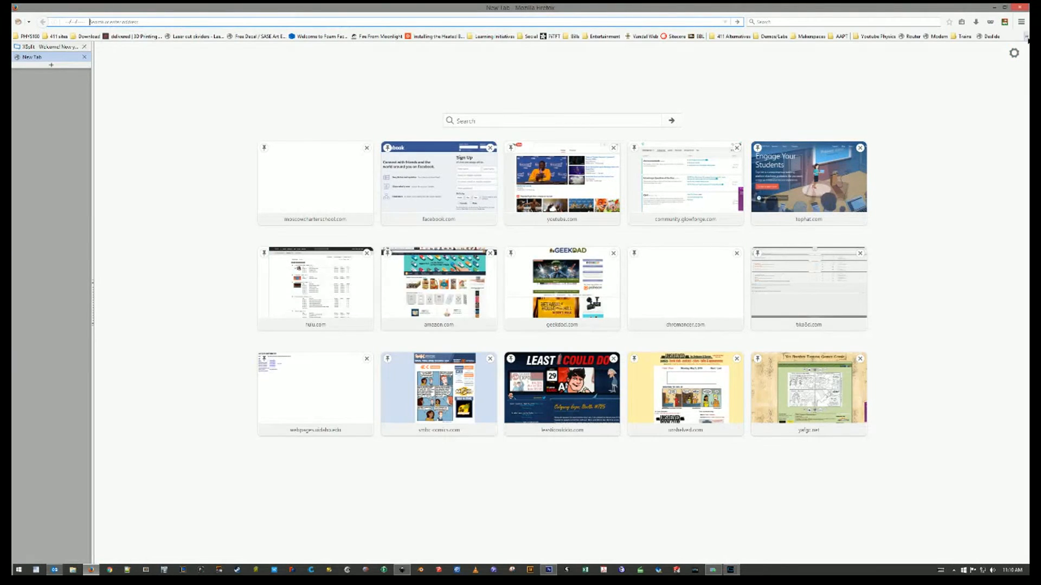
- Open the VandalLaser page from the bookmarks and go to its file import section
{"action": "left_click", "coordinate": [1015, 53]}
{"action": "left_click", "coordinate": [919, 82]}
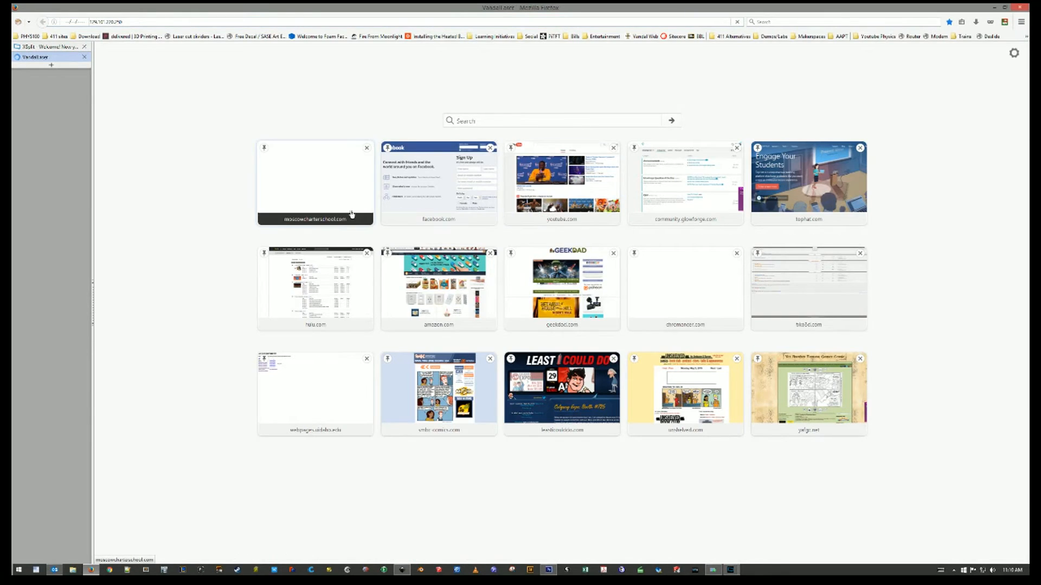
{"action": "left_click", "coordinate": [272, 100]}
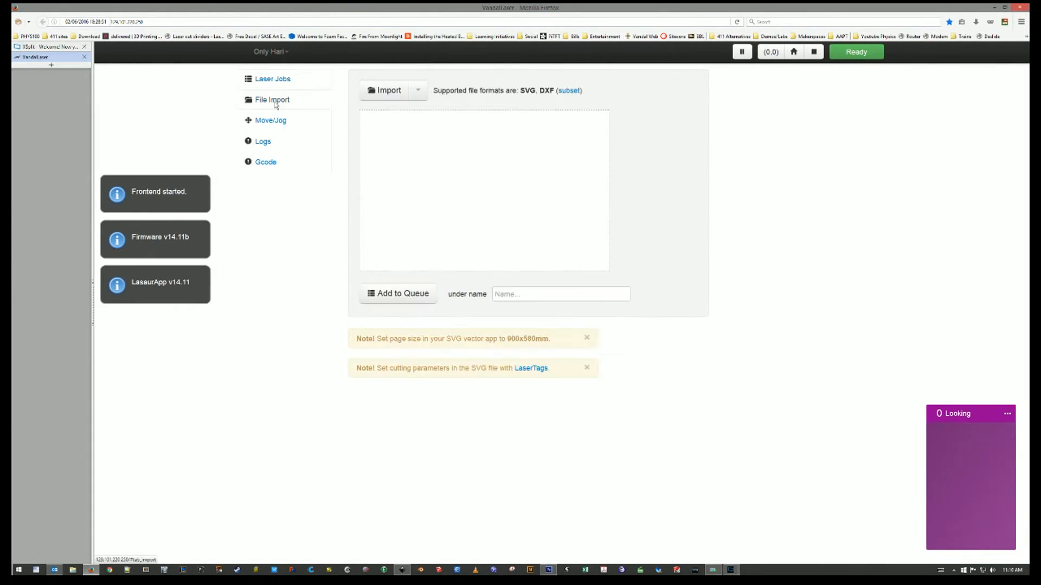
- Import the Mother's Day SVG from the laser cutter folder into VandalLaser
{"action": "left_click", "coordinate": [373, 91]}
{"action": "left_click", "coordinate": [373, 91]}
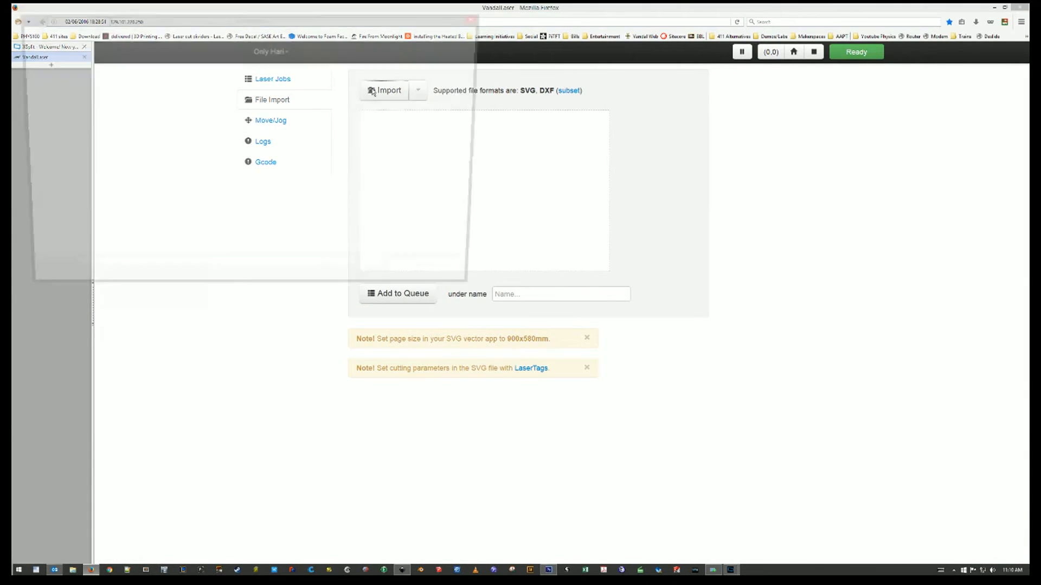
{"action": "left_click", "coordinate": [220, 185]}
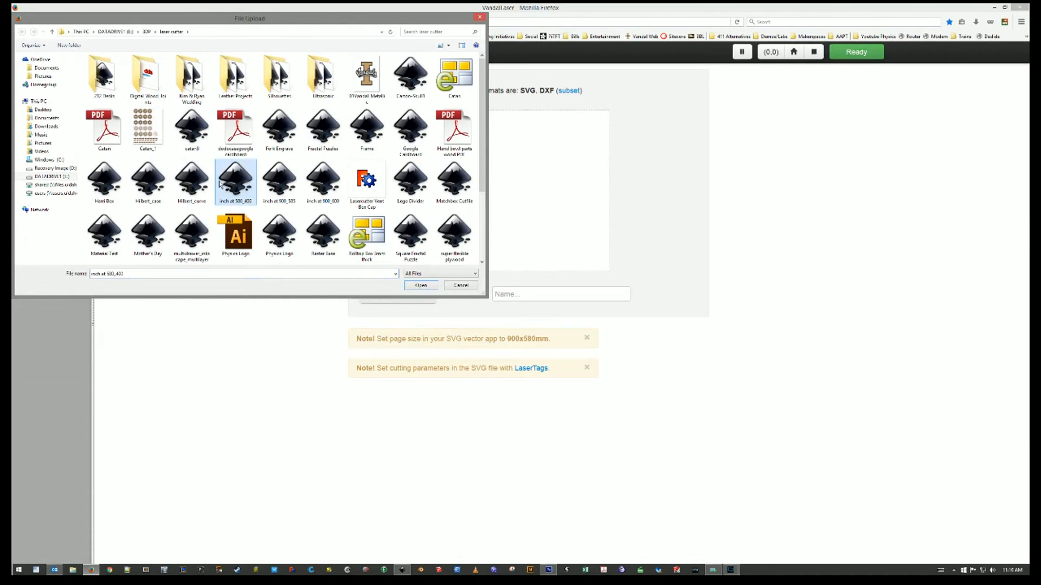
{"action": "type", "text": "mate"}
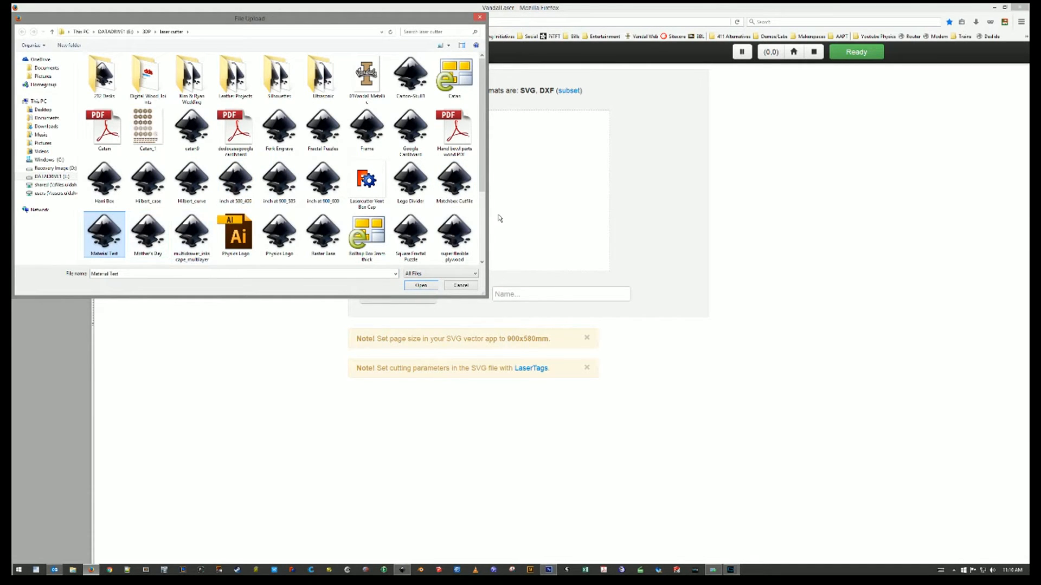
{"action": "double_click", "coordinate": [158, 236]}
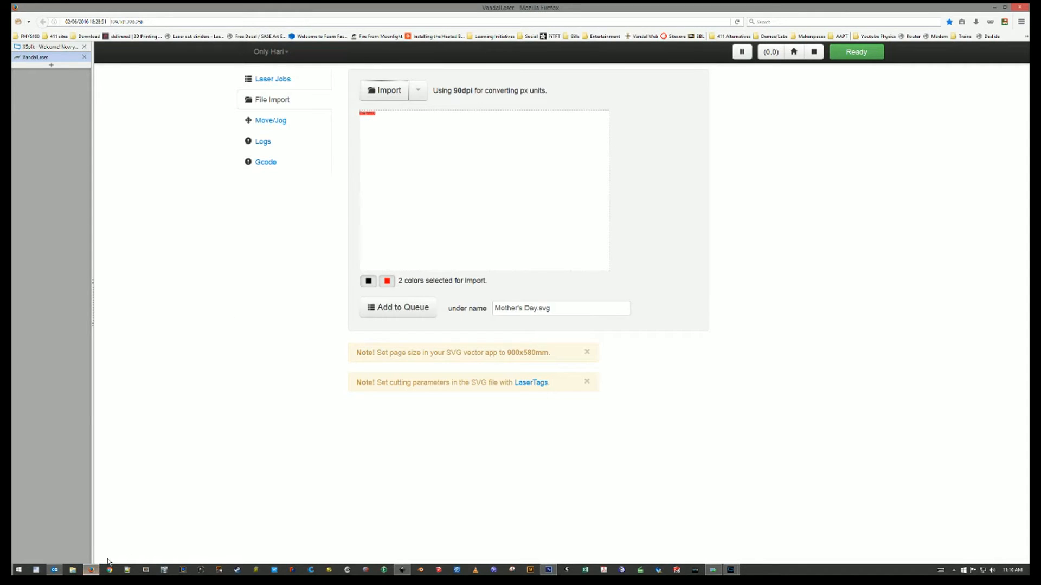
- Switch to Inkscape and group all nine objects of the MOTHER plaque
{"action": "left_click", "coordinate": [402, 570]}
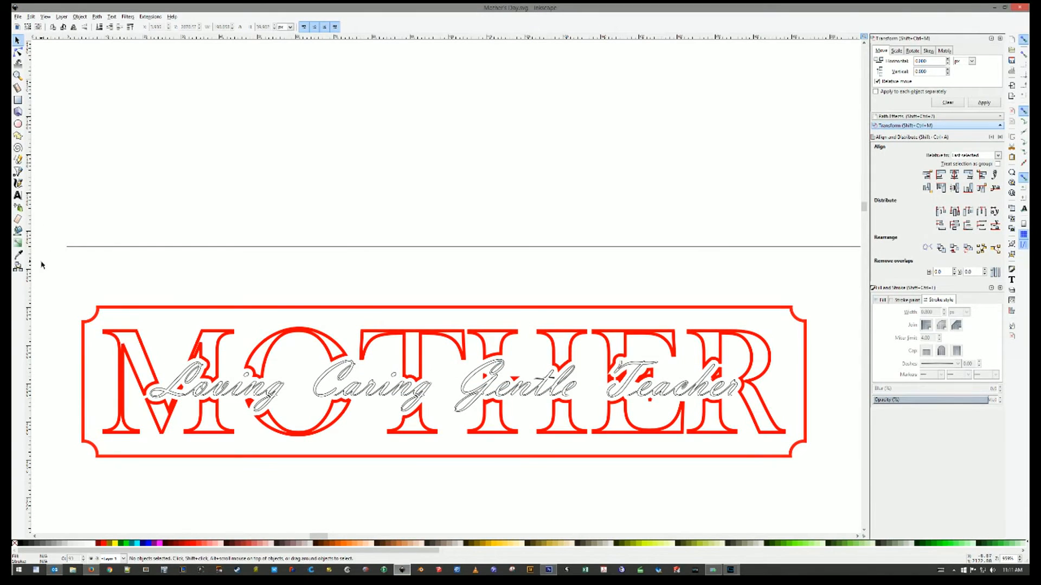
{"action": "left_click_drag", "start_coordinate": [57, 271], "coordinate": [836, 491]}
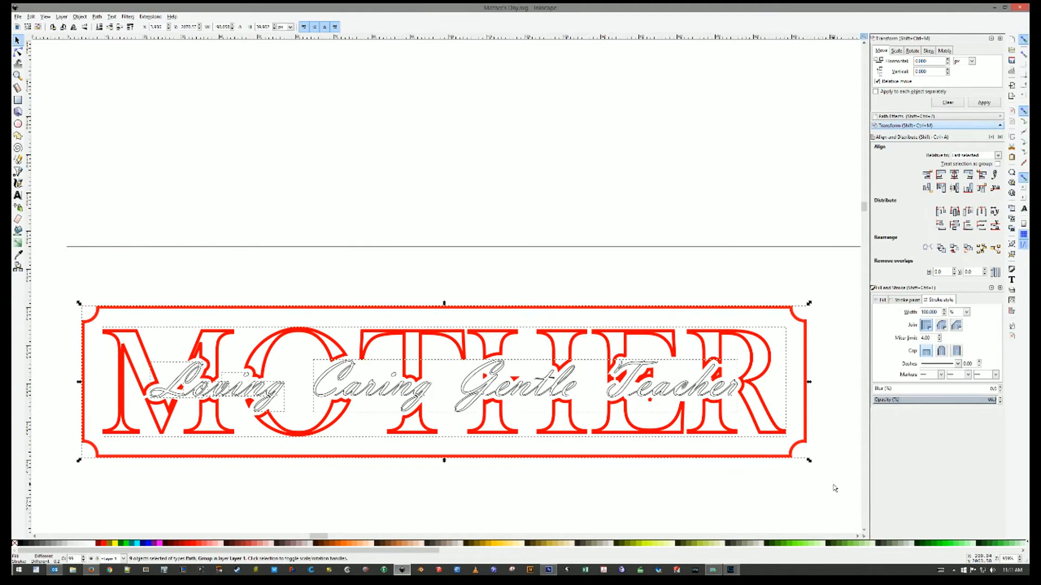
{"action": "scroll", "coordinate": [758, 417], "scroll_direction": "down", "scroll_amount": 4}
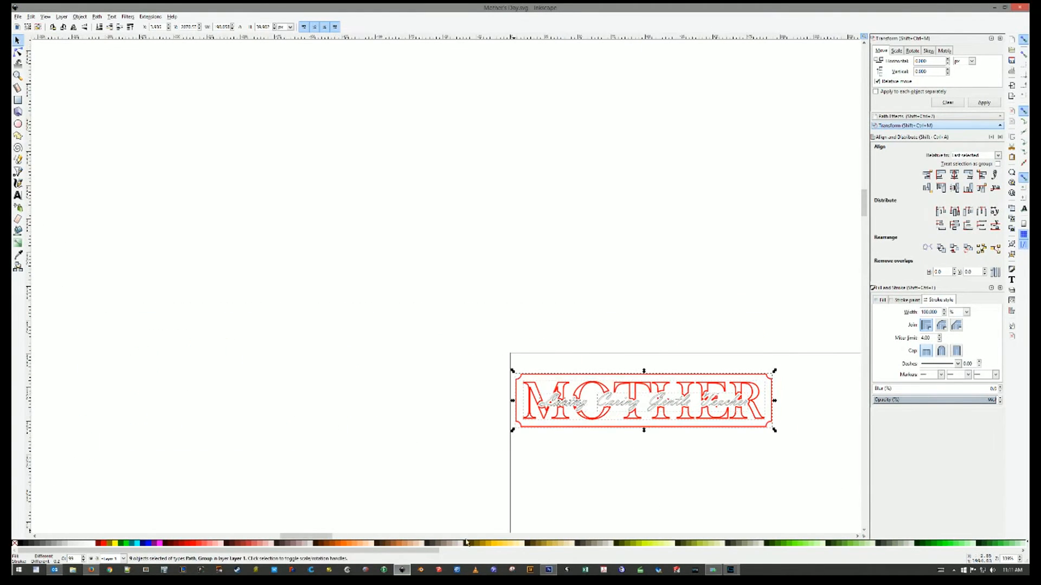
{"action": "left_click", "coordinate": [857, 537]}
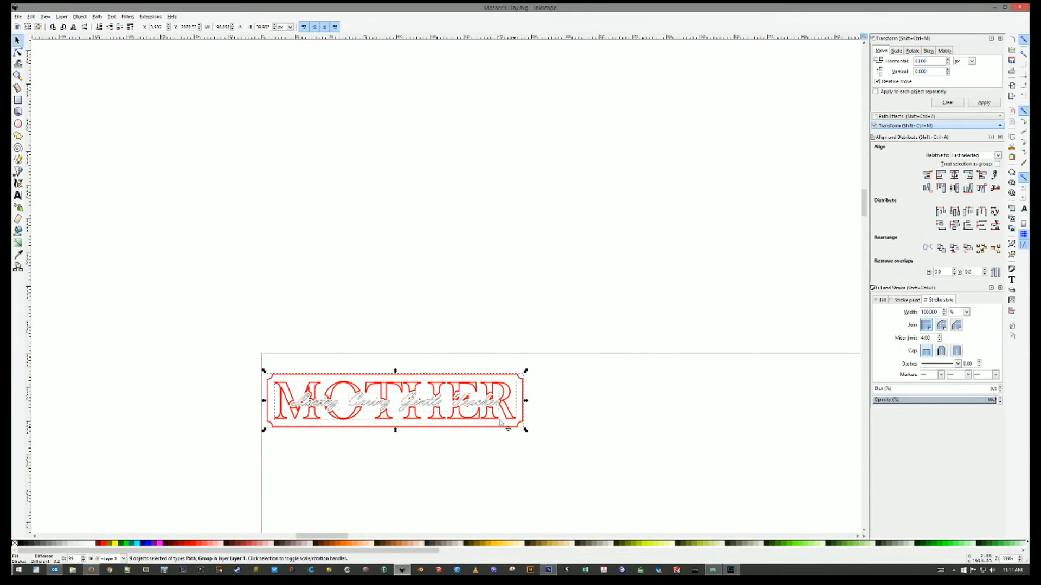
{"action": "right_click", "coordinate": [467, 409]}
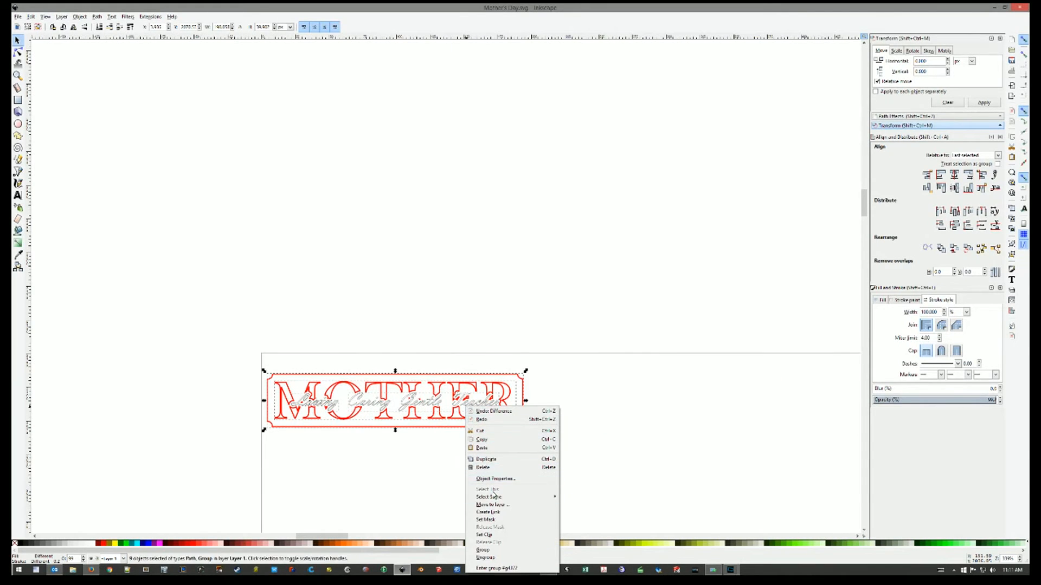
{"action": "left_click", "coordinate": [489, 551]}
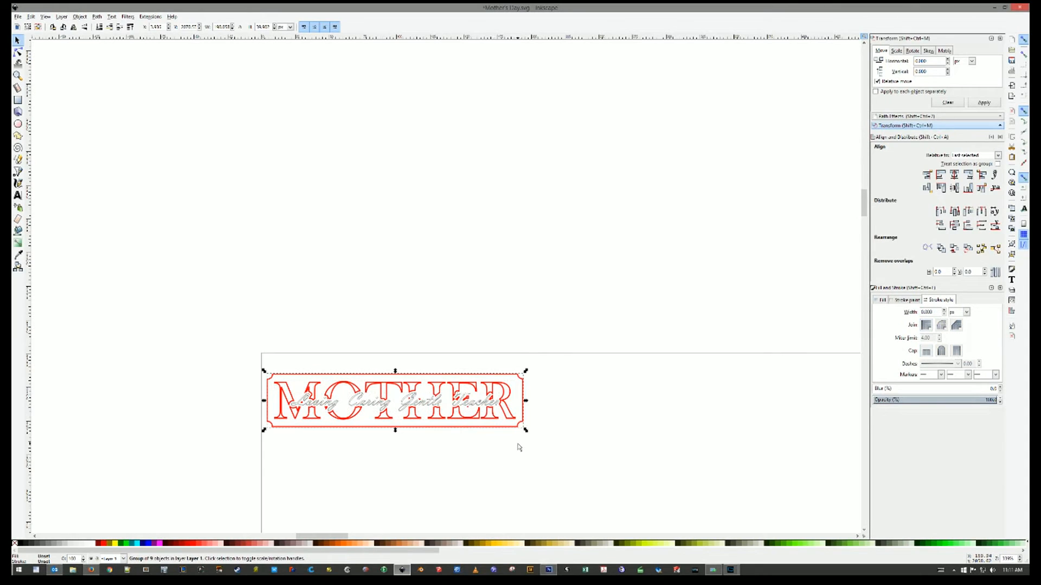
- Enlarge the grouped plaque proportionally to nearly half the page width in the page's upper-left corner, and save the document
{"action": "left_click_drag", "start_coordinate": [525, 430], "coordinate": [743, 518]}
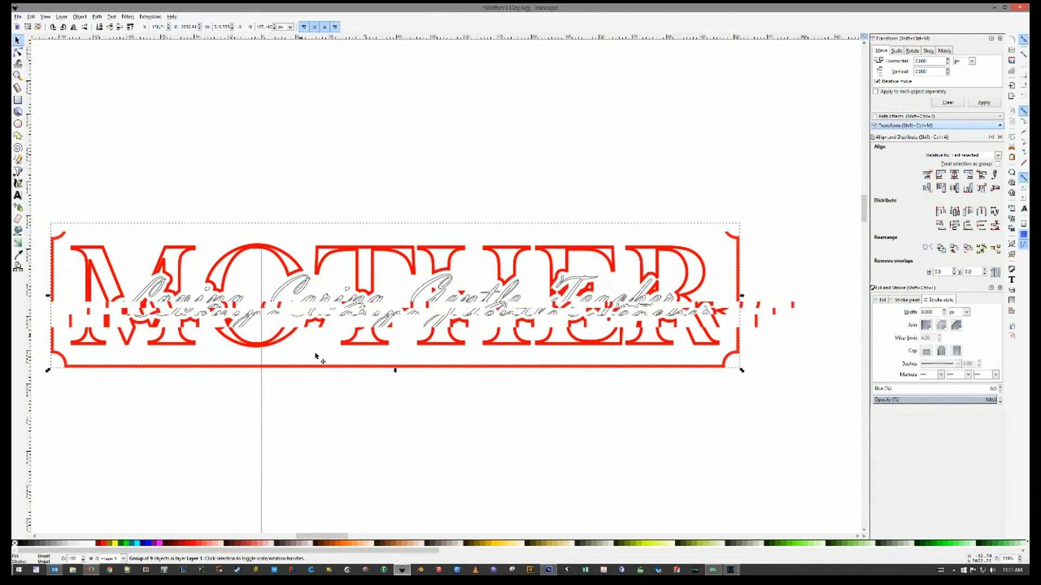
{"action": "left_click_drag", "start_coordinate": [316, 356], "coordinate": [448, 354]}
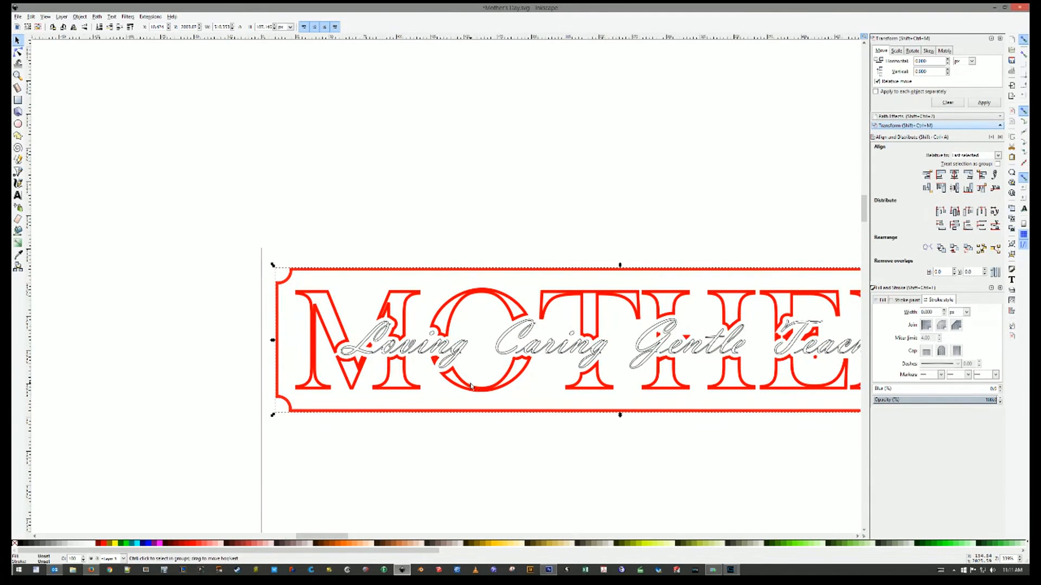
{"action": "scroll", "coordinate": [471, 386], "scroll_direction": "down", "scroll_amount": 4, "text": "ctrl"}
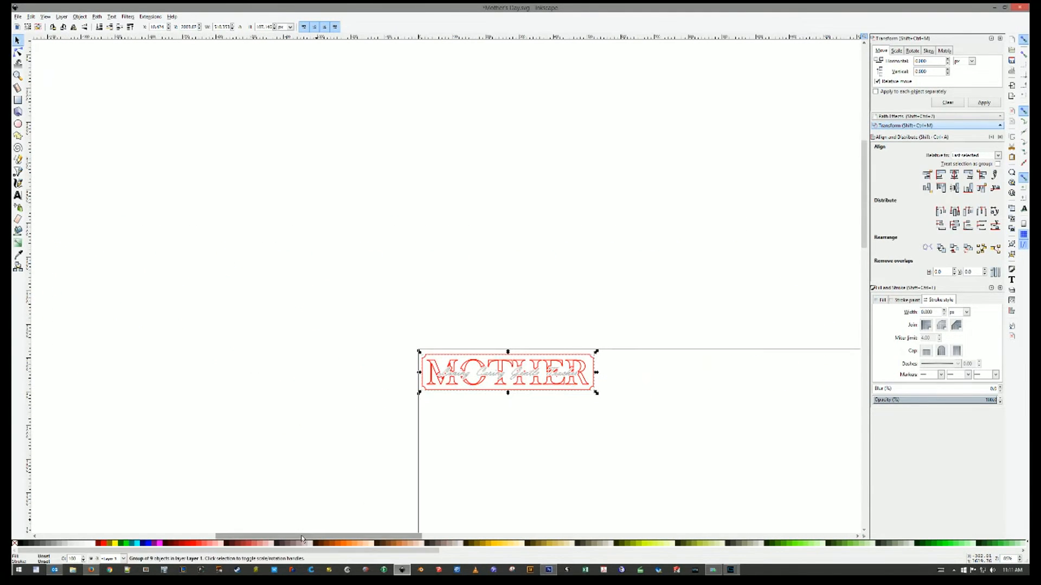
{"action": "left_click_drag", "start_coordinate": [302, 538], "coordinate": [393, 539]}
{"action": "scroll", "coordinate": [394, 441], "scroll_direction": "down", "scroll_amount": 2, "text": "ctrl"}
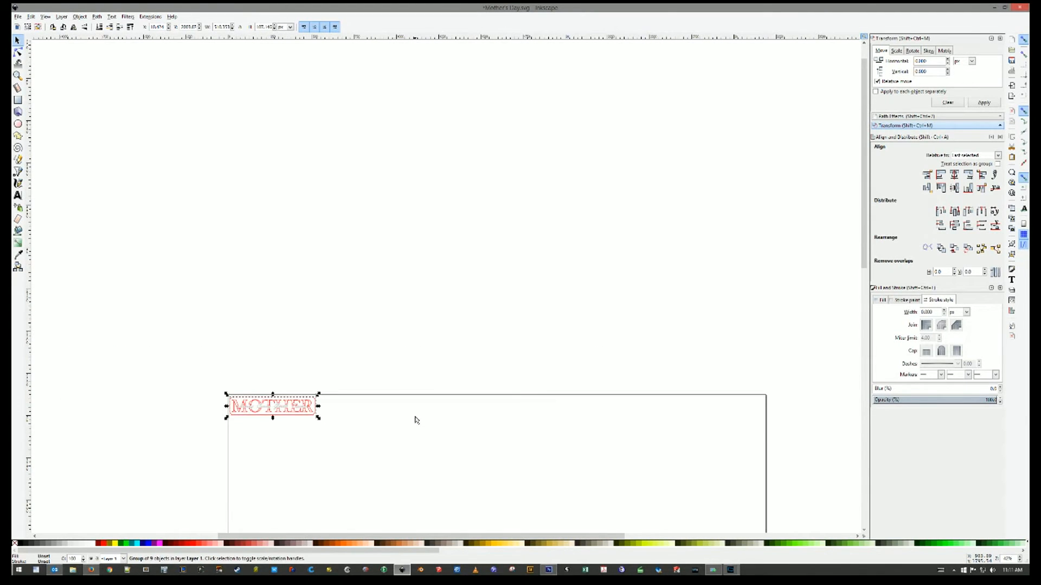
{"action": "scroll", "coordinate": [416, 420], "scroll_direction": "down", "scroll_amount": 10}
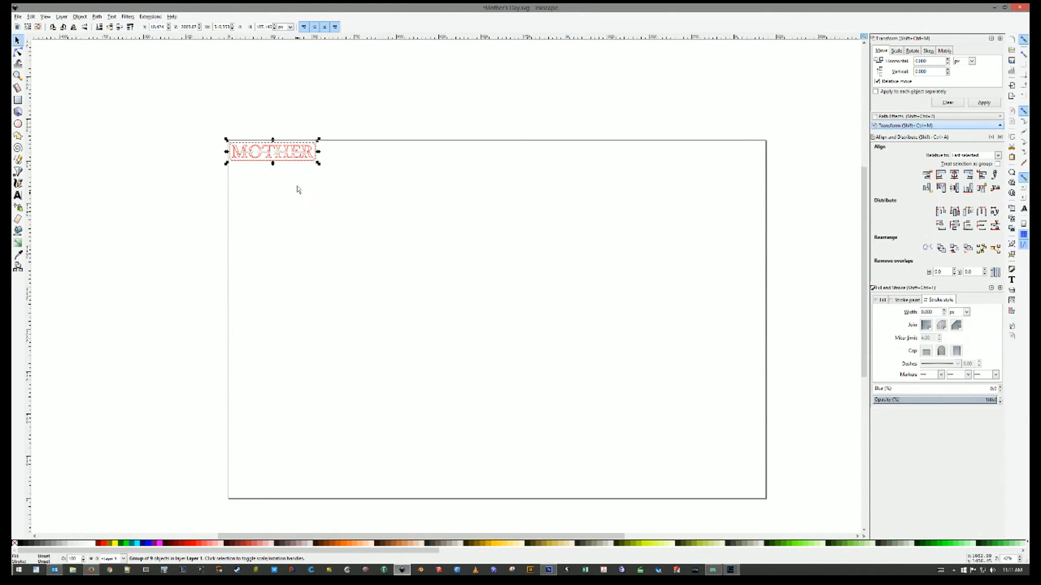
{"action": "left_click_drag", "start_coordinate": [318, 163], "coordinate": [482, 263]}
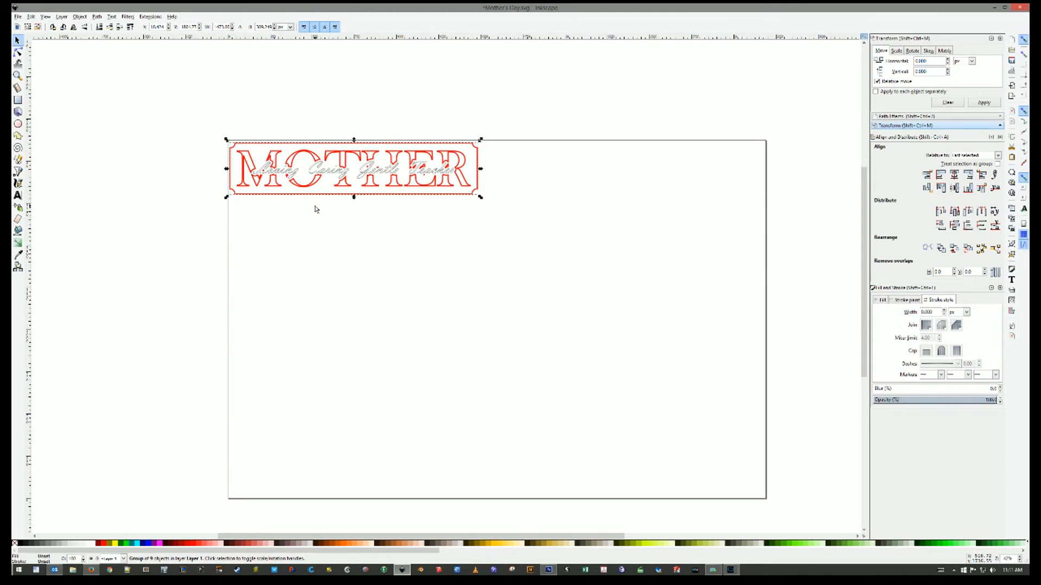
{"action": "key", "text": "ctrl+s"}
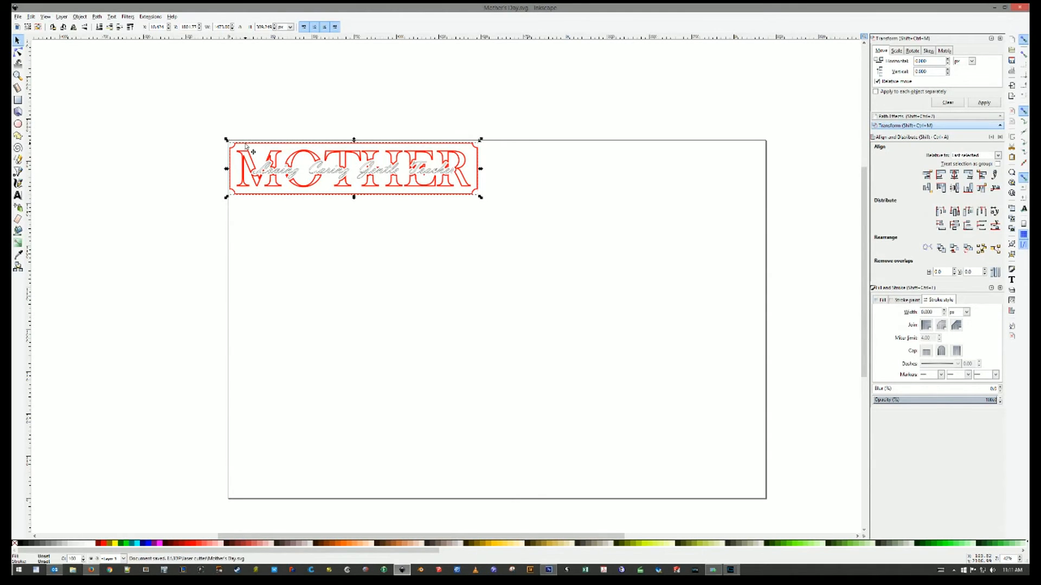
- Switch to Firefox, import the resized Mother's Day SVG again, and add it to the laser queue under the name Mother's Day.svg
{"action": "key", "text": "alt+Tab"}
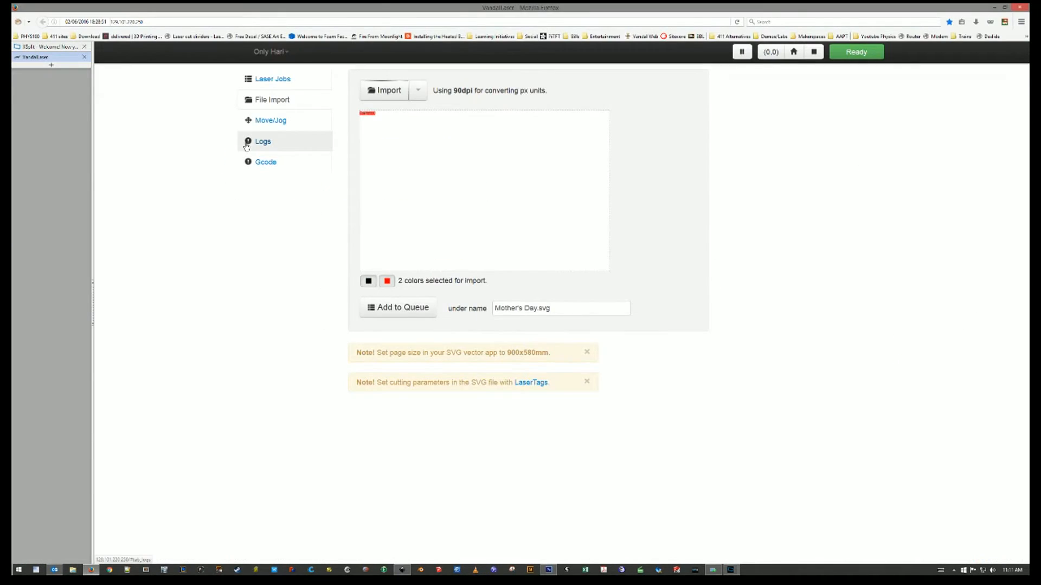
{"action": "left_click", "coordinate": [402, 91]}
{"action": "double_click", "coordinate": [148, 233]}
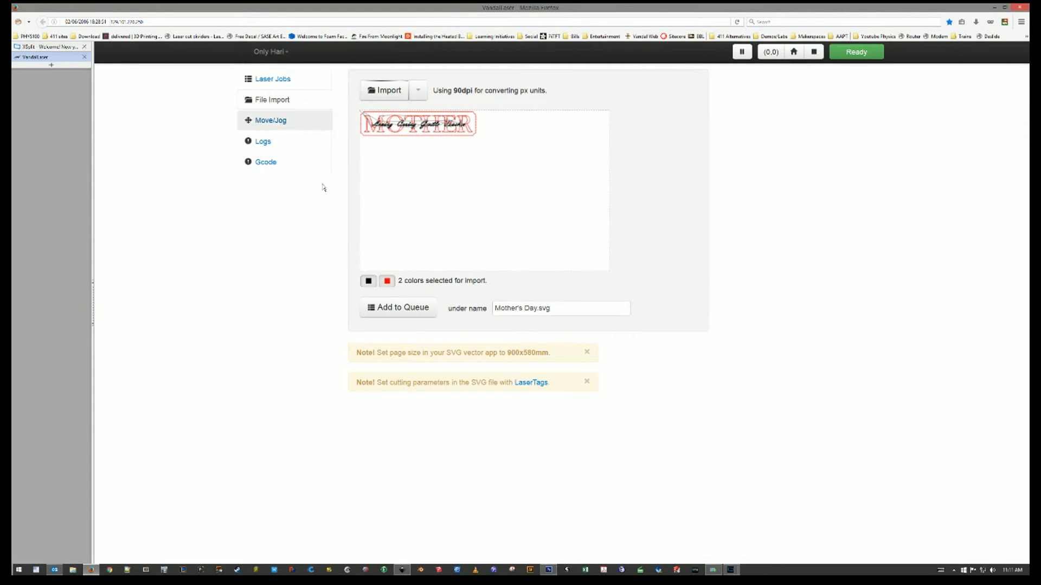
{"action": "left_click", "coordinate": [399, 308]}
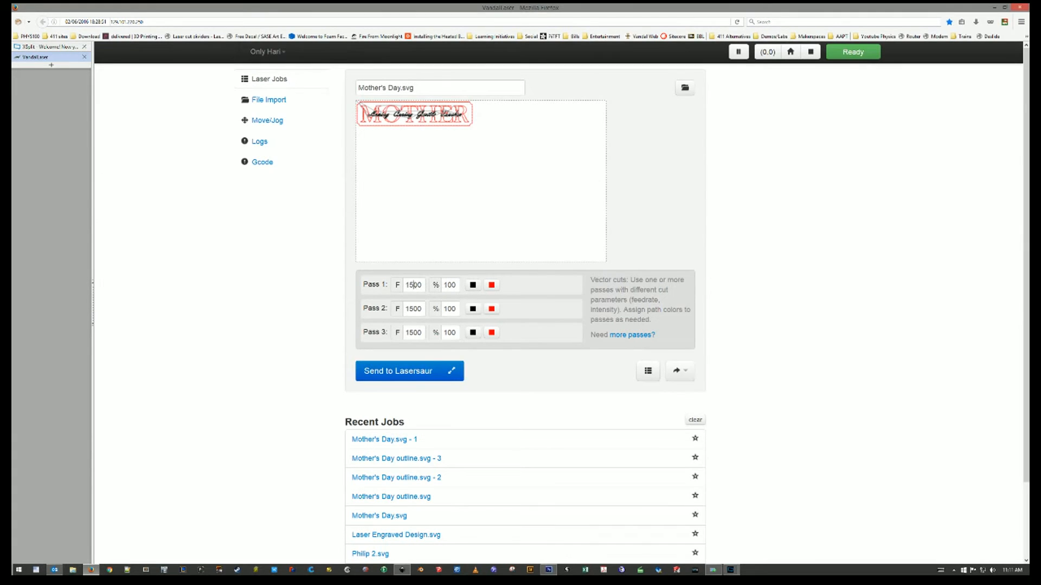
- Set Pass 1 to feedrate 8000 for the black paths and Pass 2 to feedrate 1000 for the red paths
{"action": "left_click", "coordinate": [411, 285]}
{"action": "left_click_drag", "start_coordinate": [413, 308], "coordinate": [406, 310]}
{"action": "left_click", "coordinate": [491, 309]}
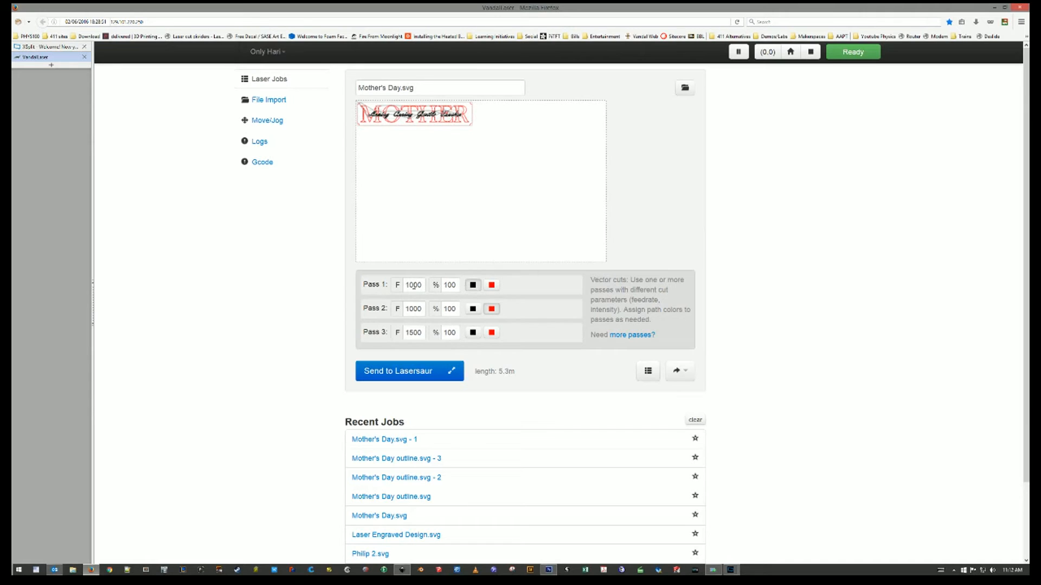
{"action": "left_click_drag", "start_coordinate": [413, 286], "coordinate": [407, 286]}
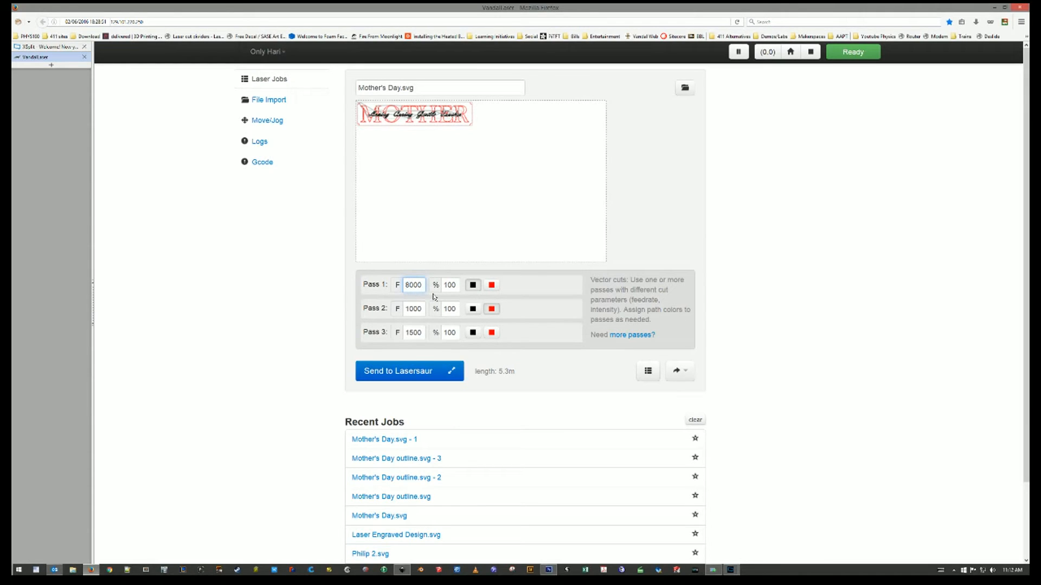